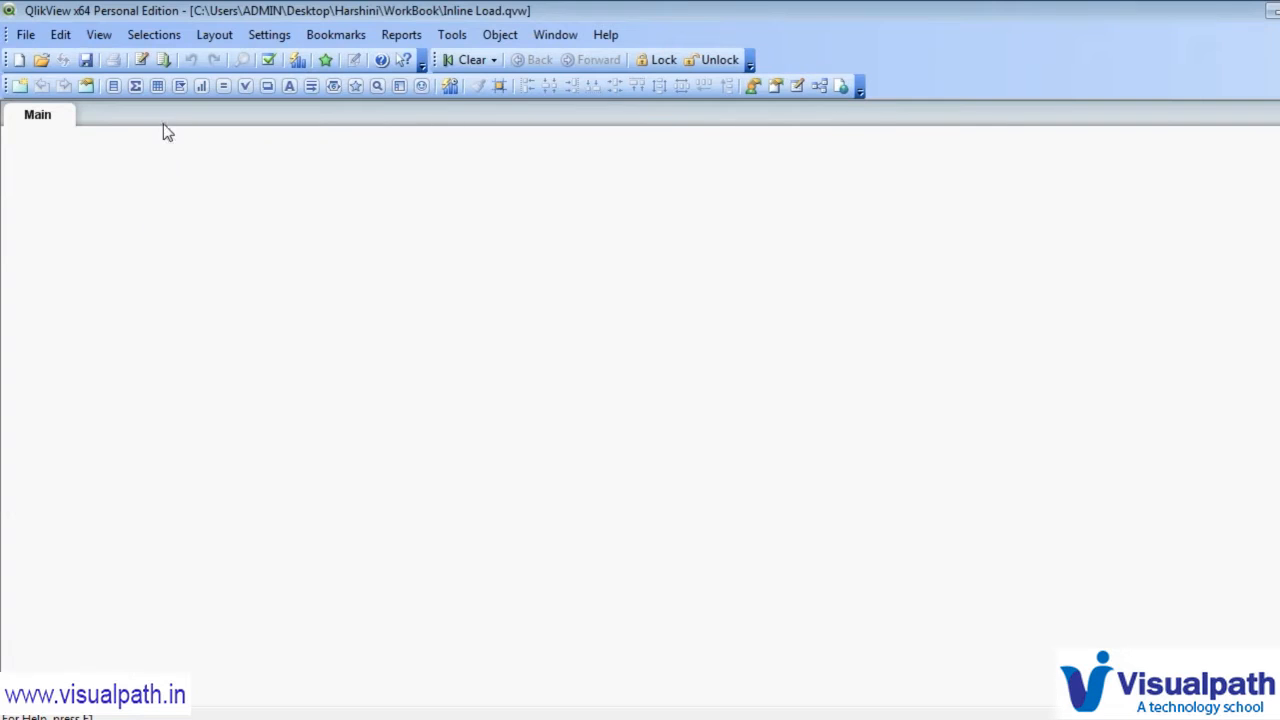
- Open the script editor and add a new script tab named "Inline load tab"
click(141, 59)
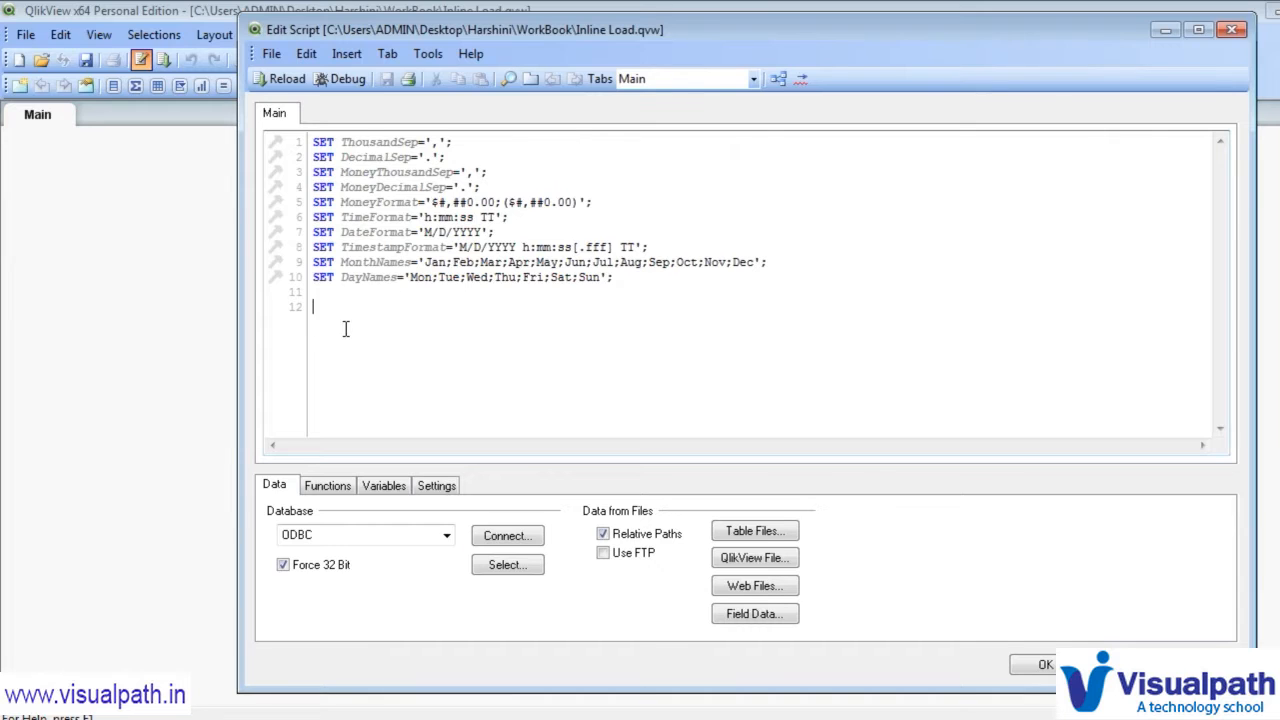
click(530, 79)
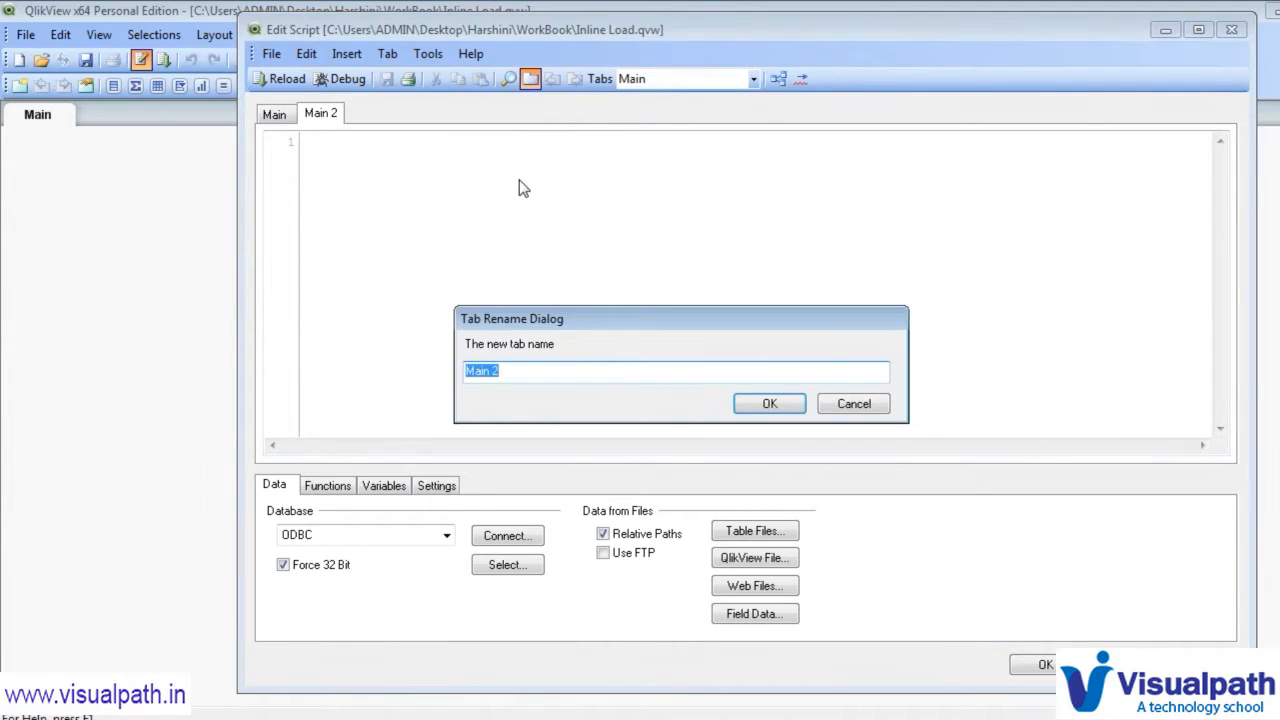
text(Inline load ab)
key(Left)
key(Left)
text(t)
click(757, 405)
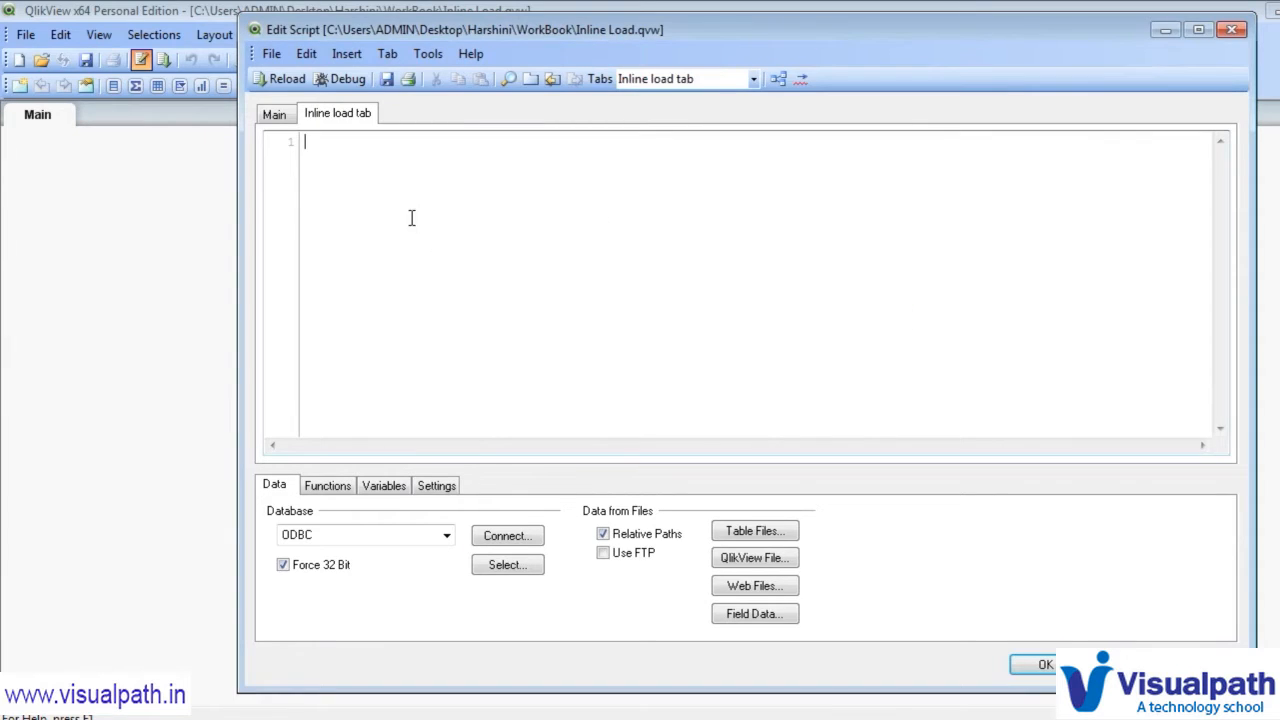
- Start a Load Inline statement on the new script tab and name the wizard's first column Name
click(346, 54)
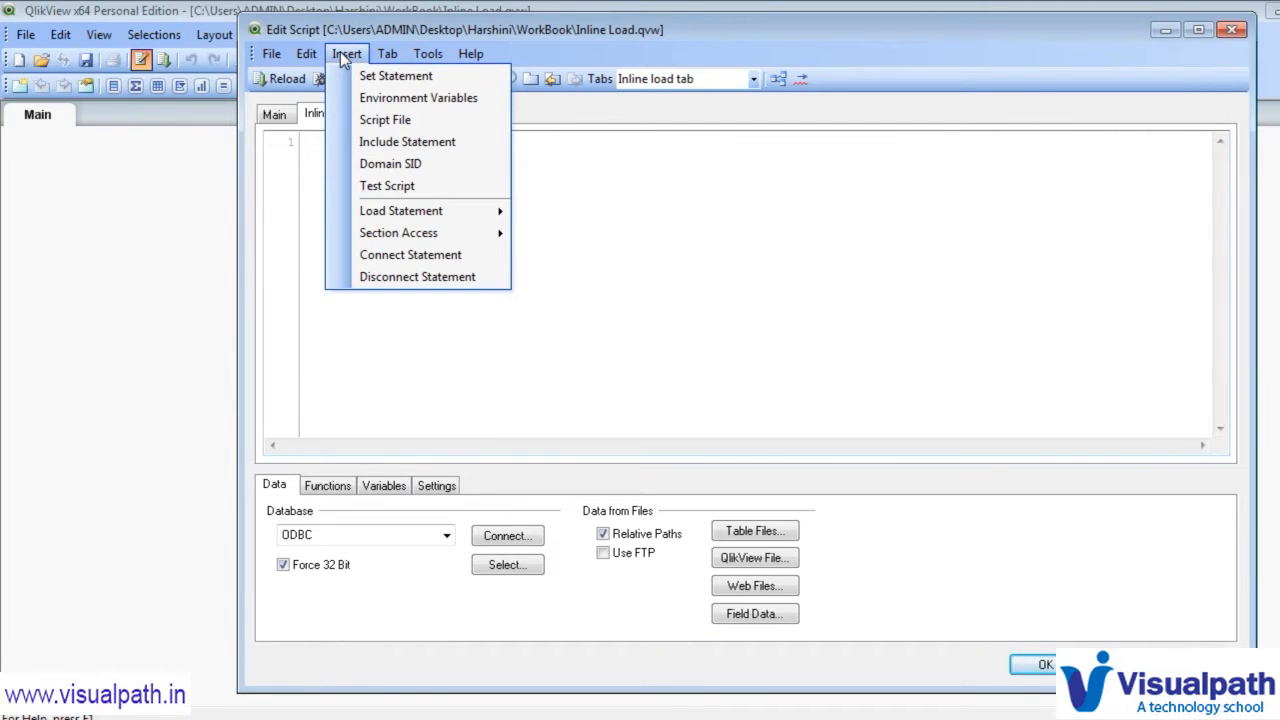
mouse_move(392, 216)
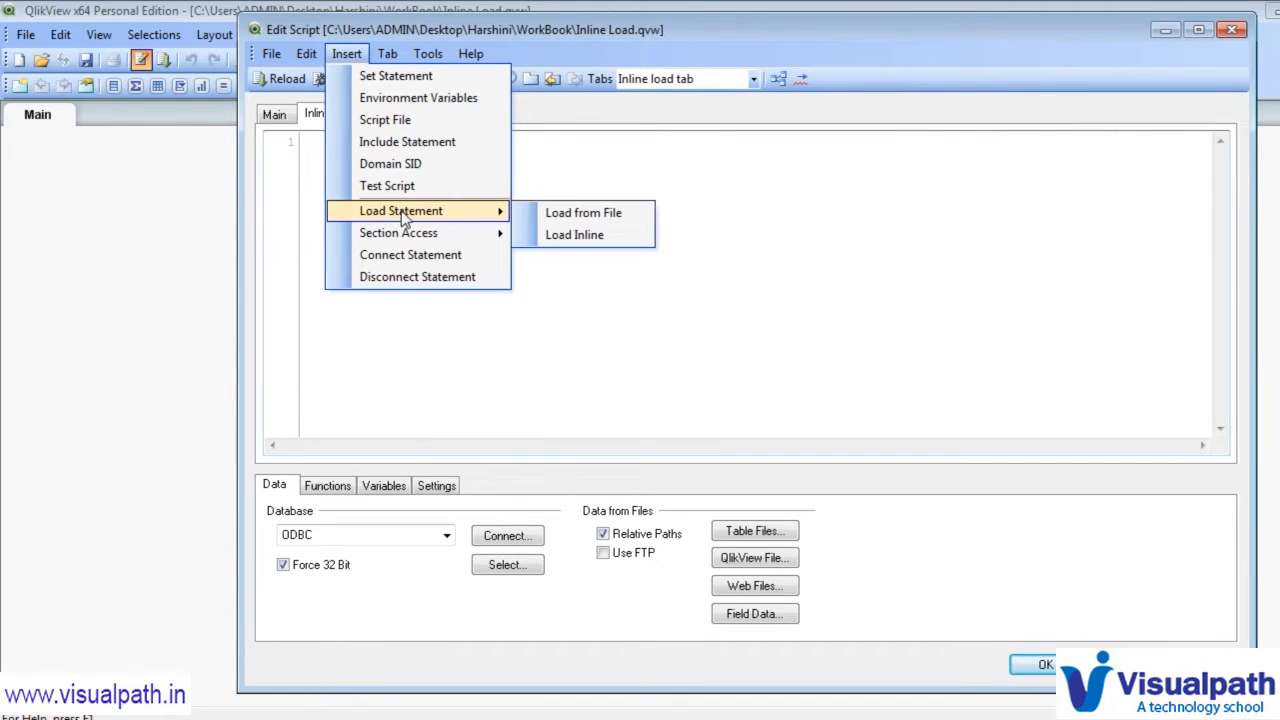
click(606, 240)
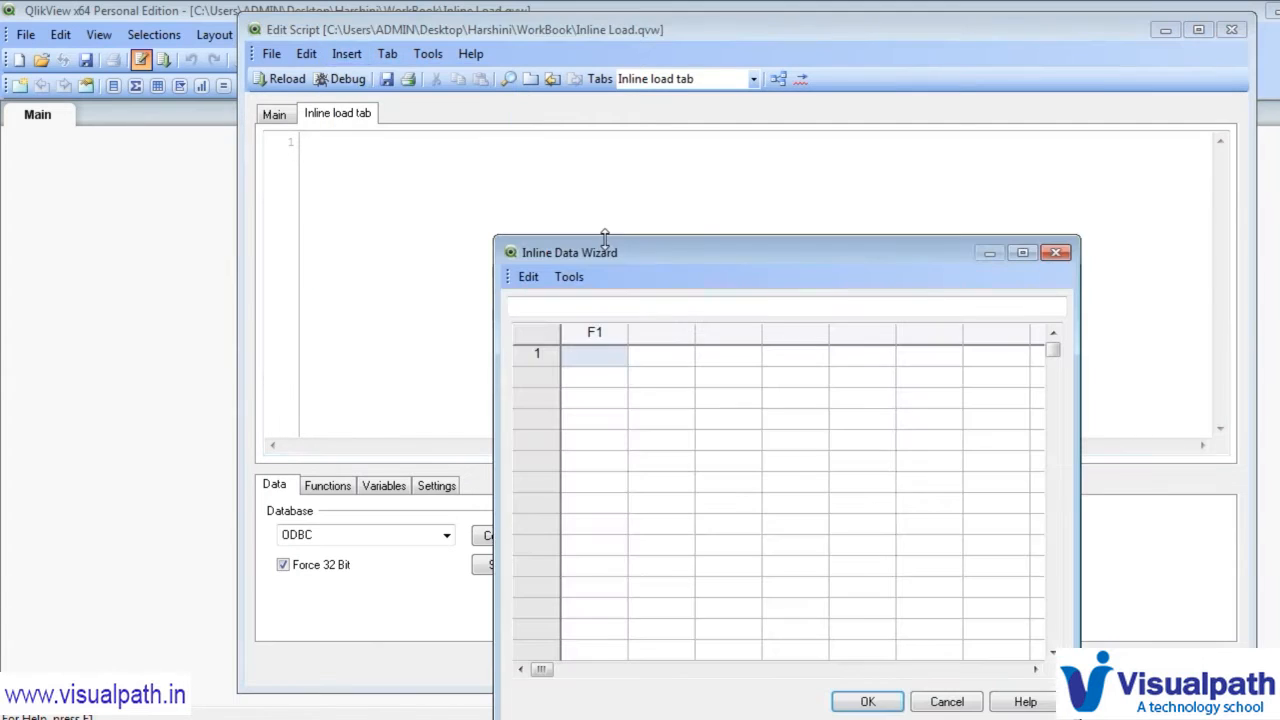
drag(616, 254, 567, 178)
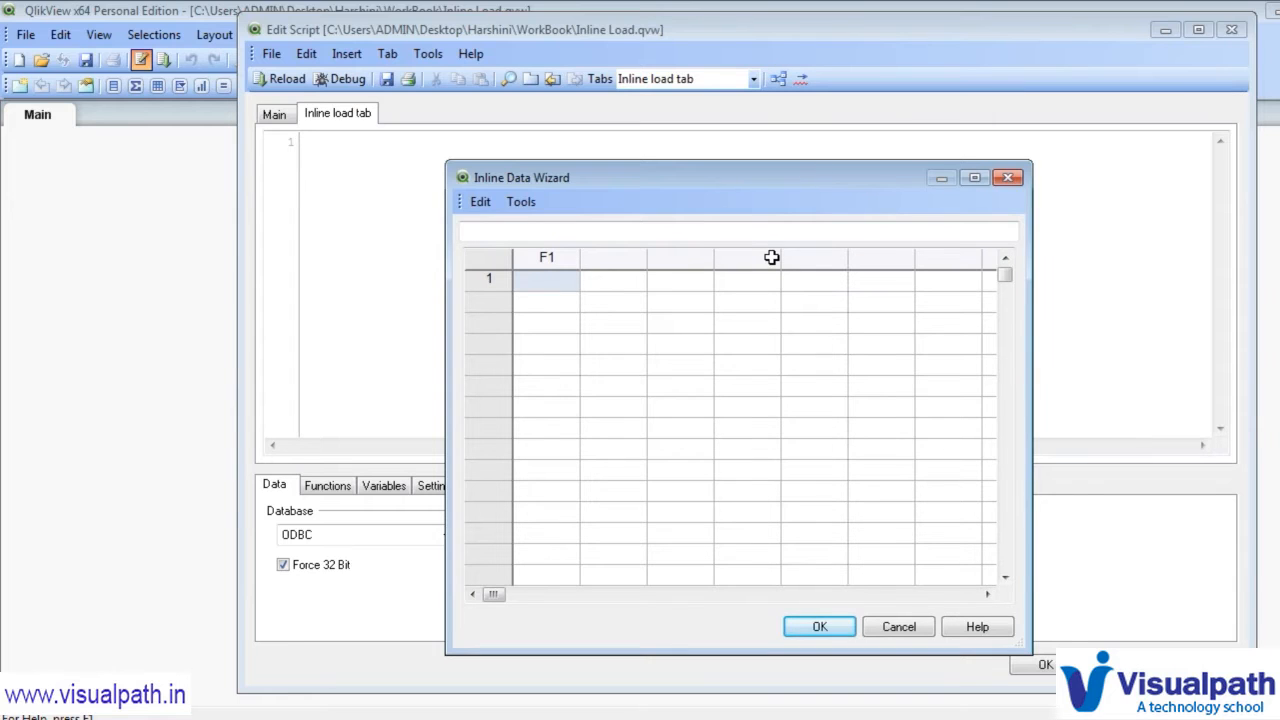
double_click(557, 258)
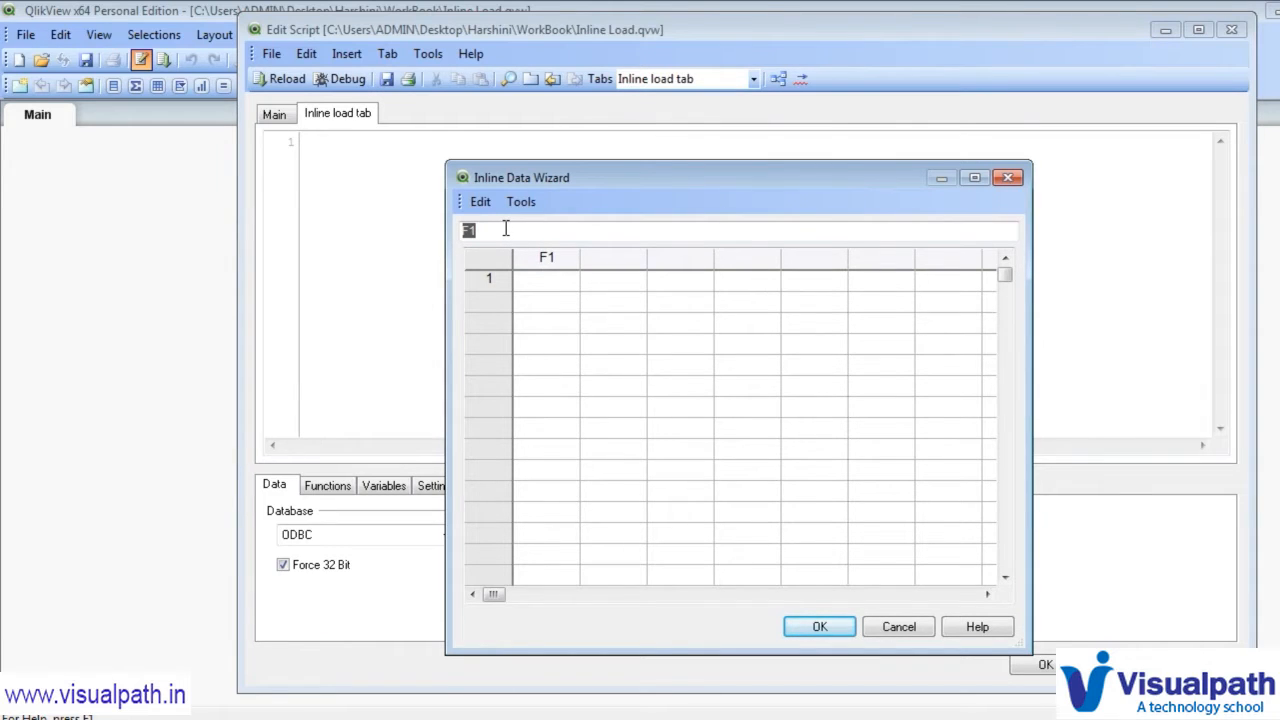
text(Name)
- Name the second column of the inline data Location and the third column Contact
click(613, 258)
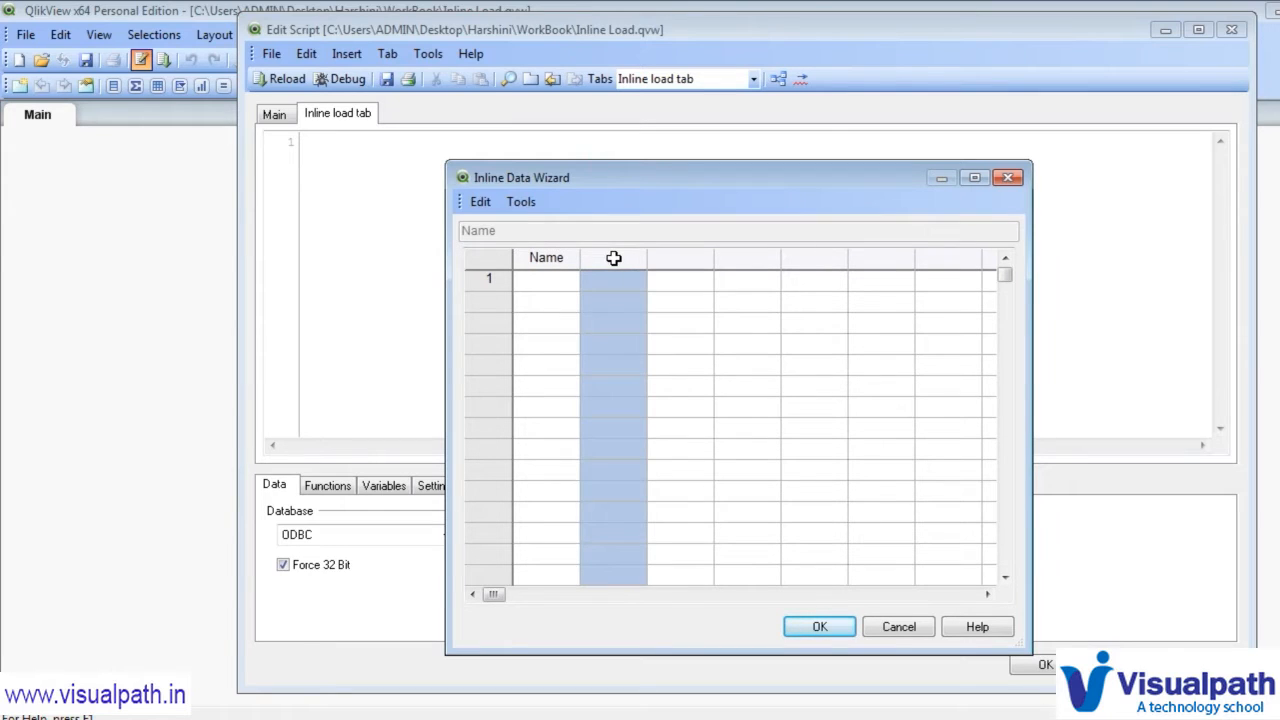
double_click(613, 258)
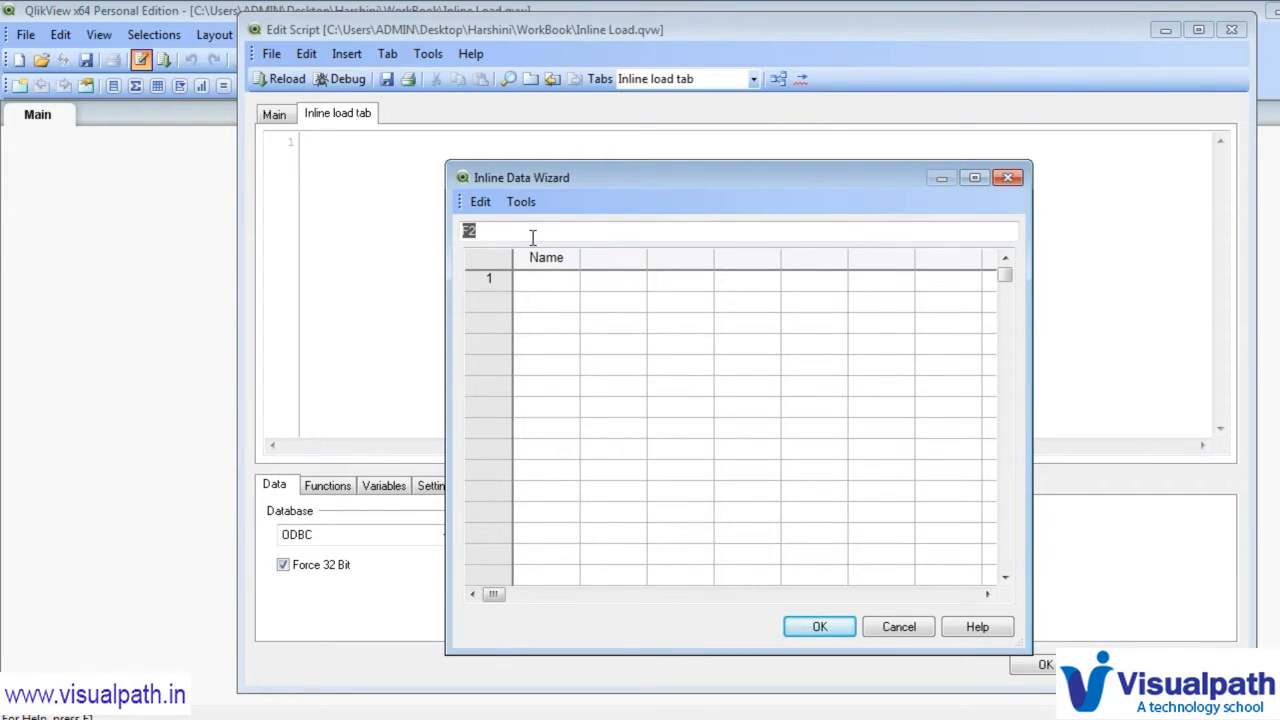
click(503, 232)
double_click(503, 232)
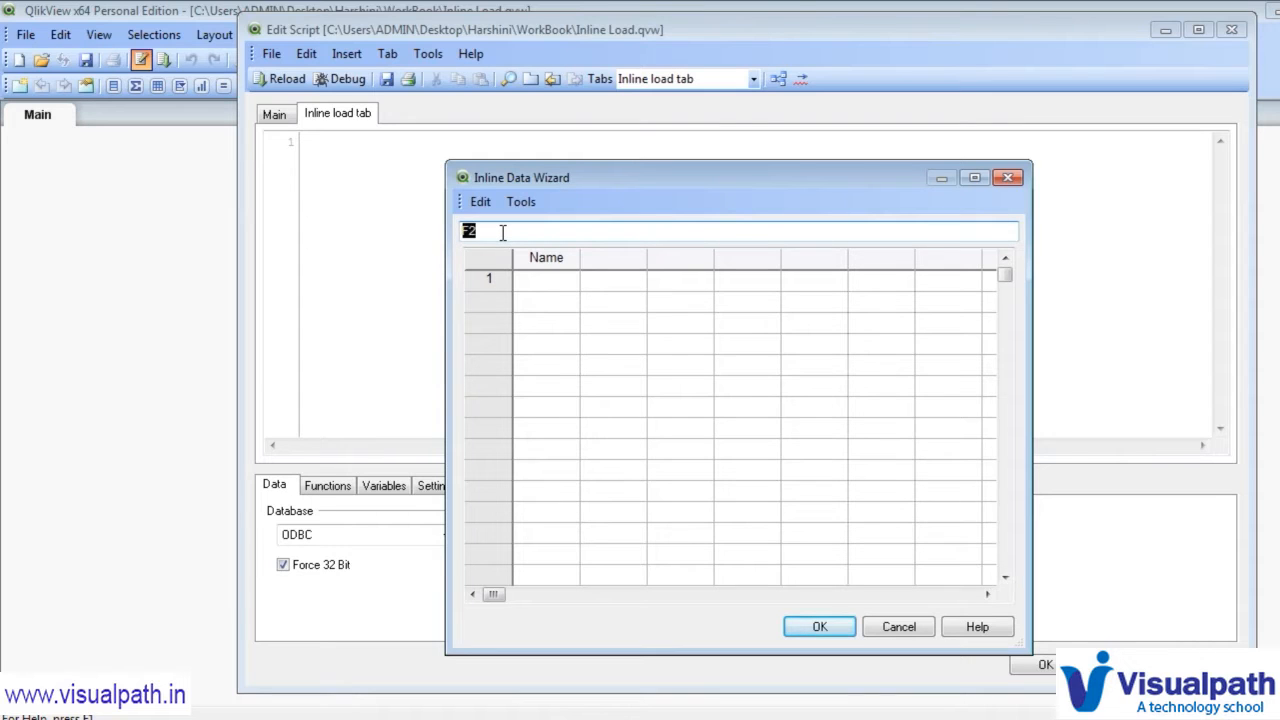
text(Loa)
key(BackSpace)
text(a)
key(BackSpace)
text(cation)
click(682, 257)
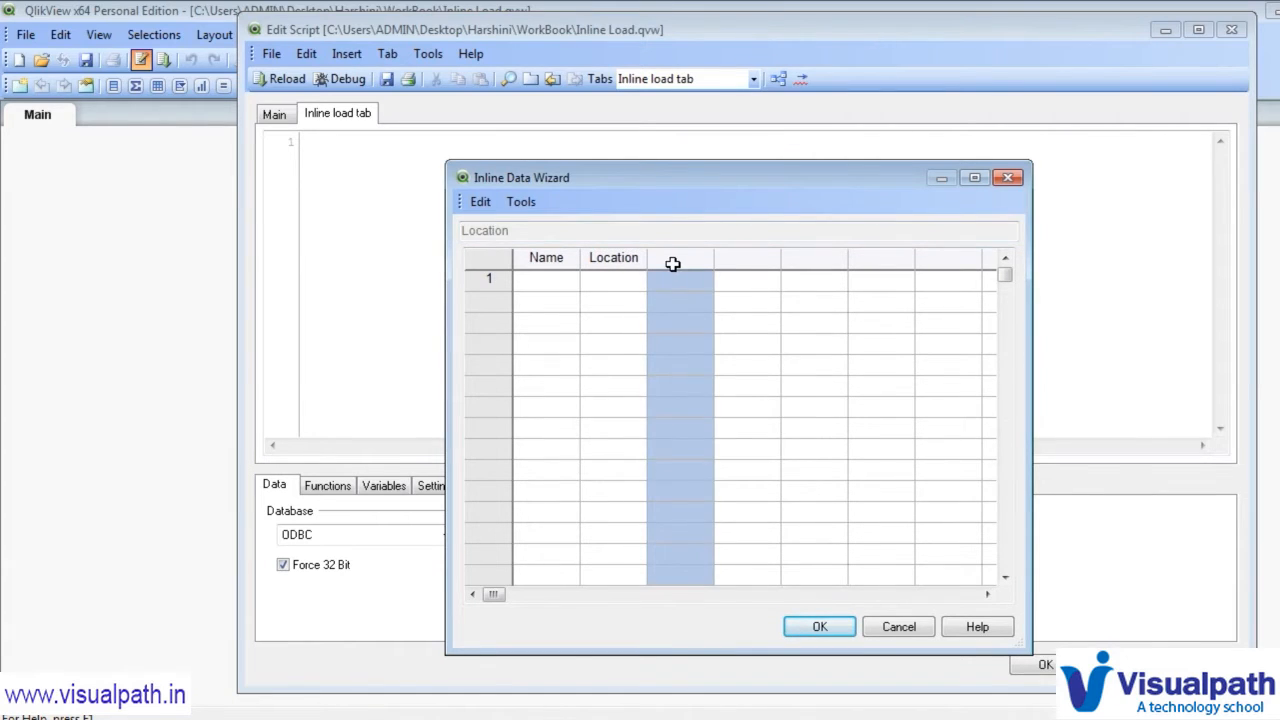
double_click(674, 263)
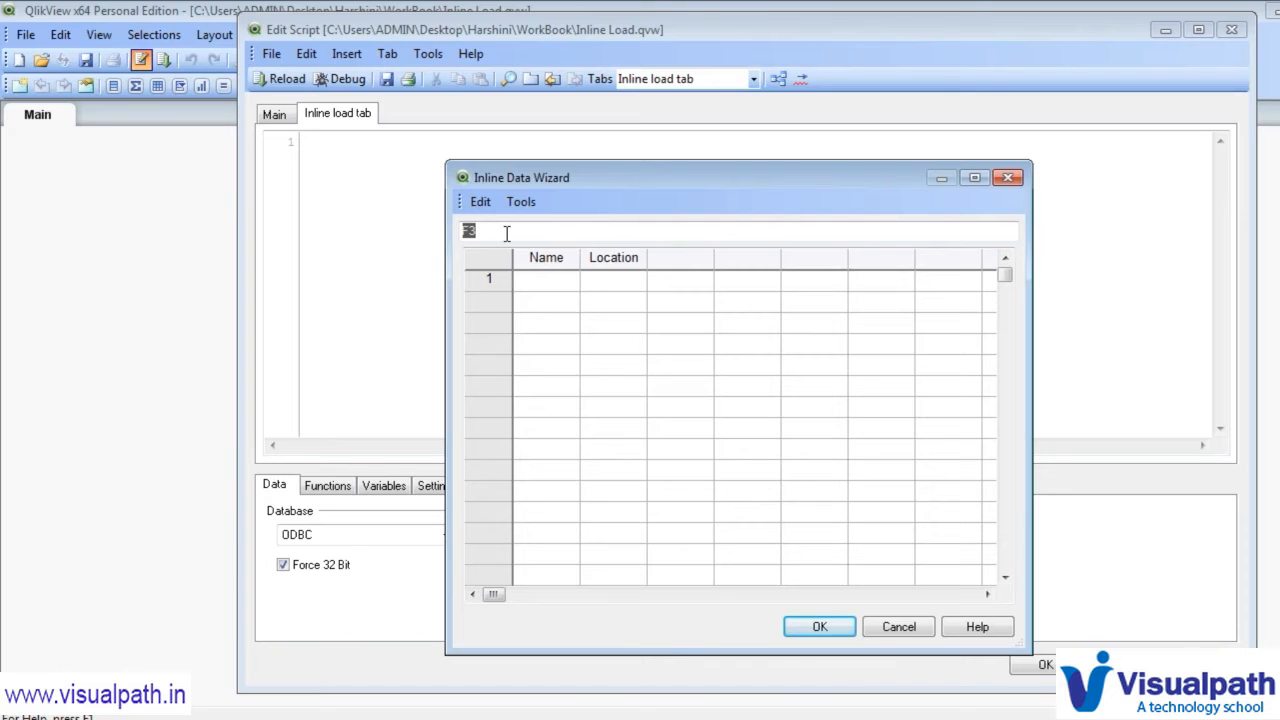
text(Contact)
- Fill the first data row with the employee's name, location Hyd and the contact number
click(545, 280)
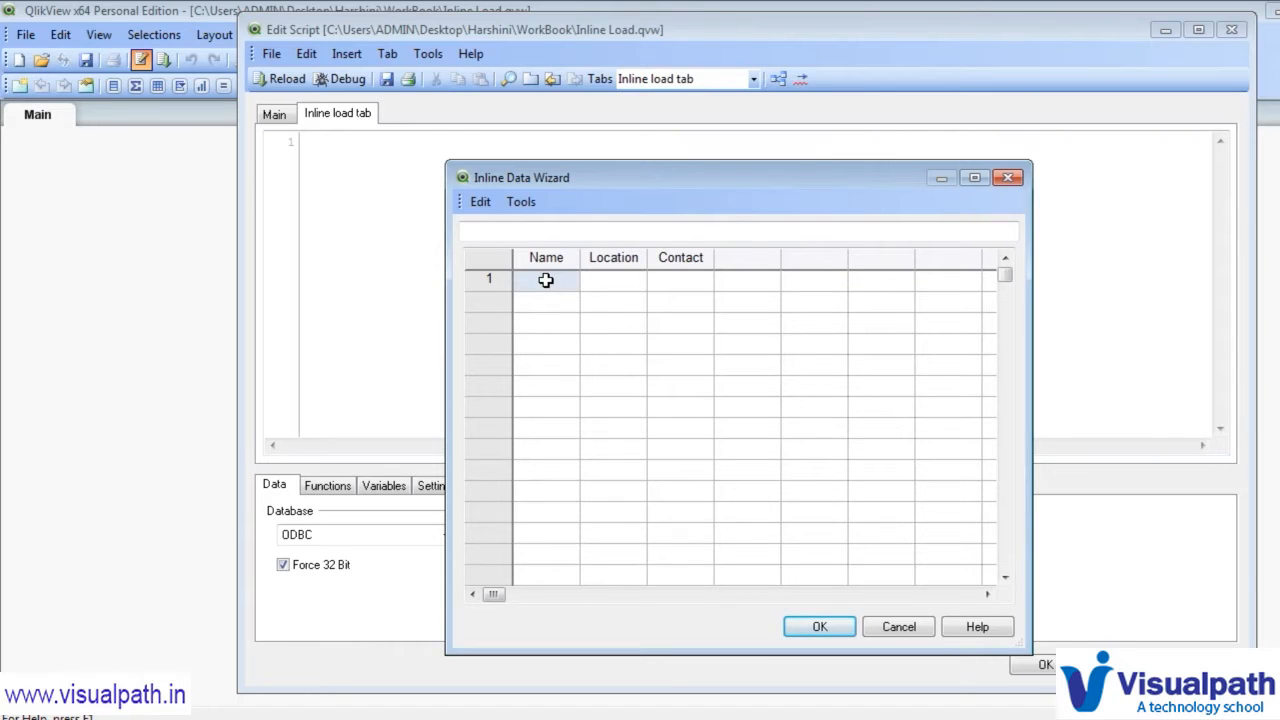
text(Ramesh)
click(613, 283)
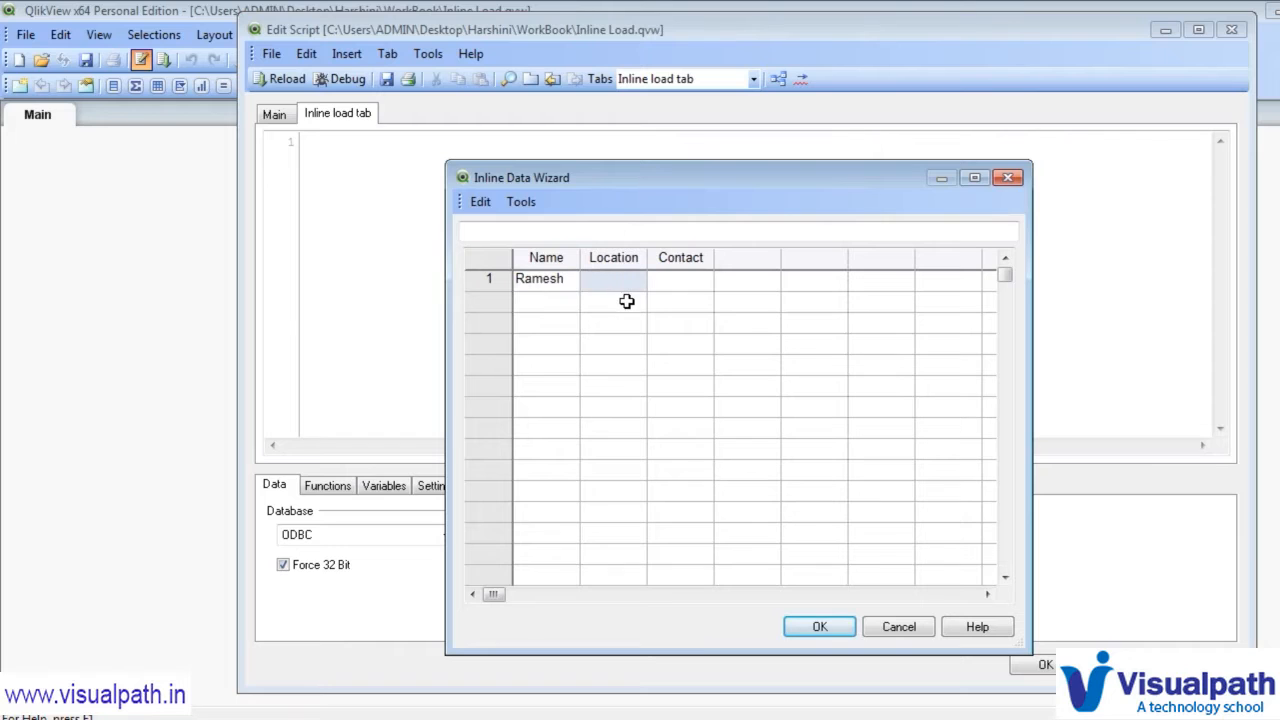
text(Hyd)
click(685, 277)
text(897766)
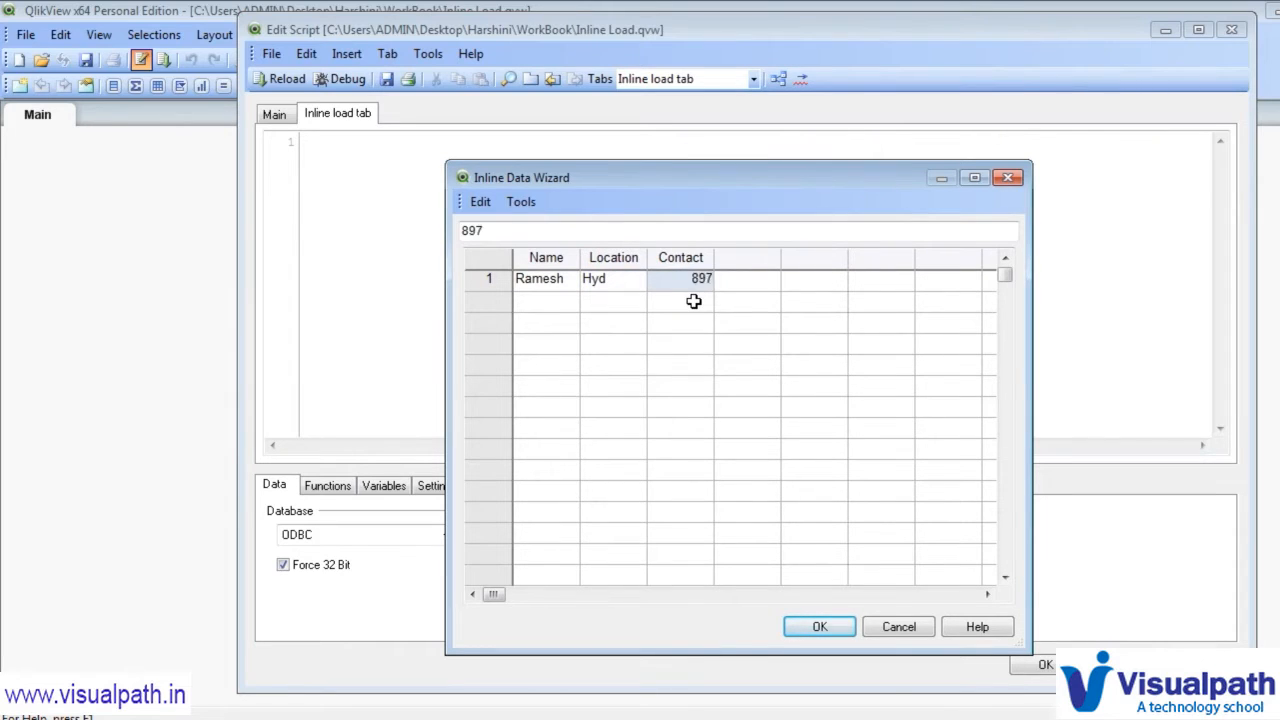
- Fill the second data row with the employee's name, location Chen and the contact number, and generate the inline load statement
click(544, 300)
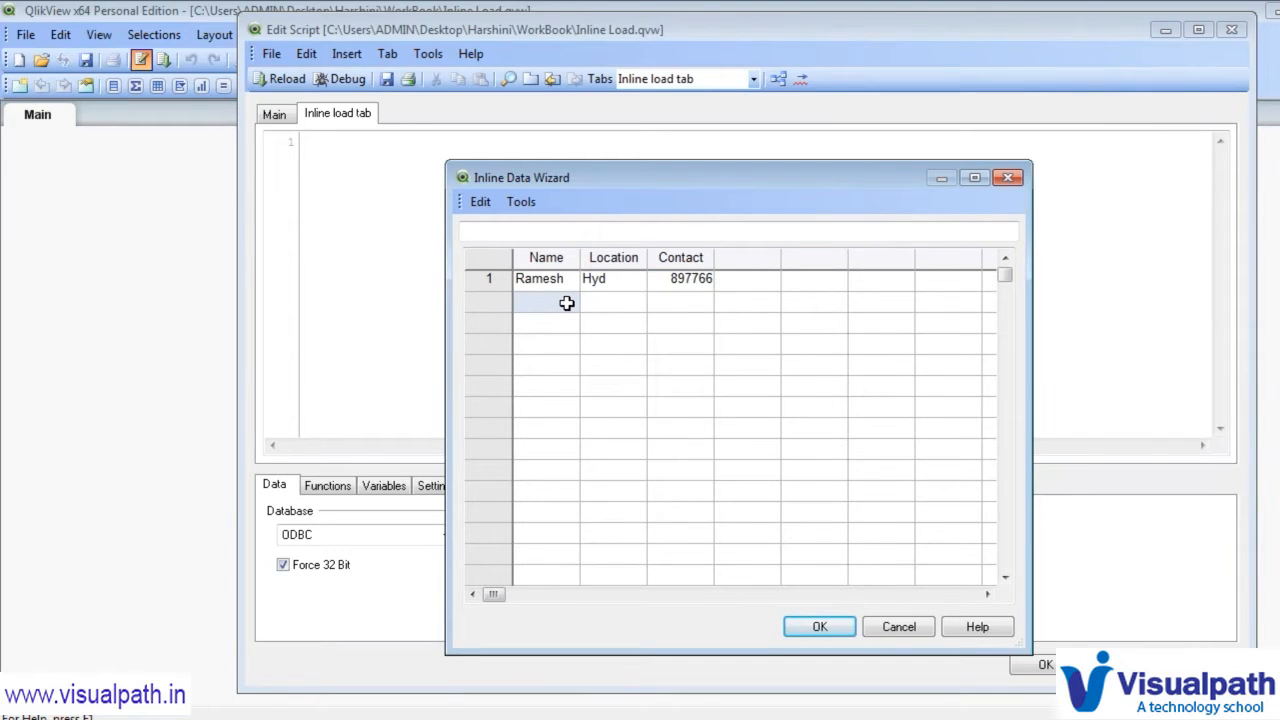
text(Sua)
text(anta)
click(628, 312)
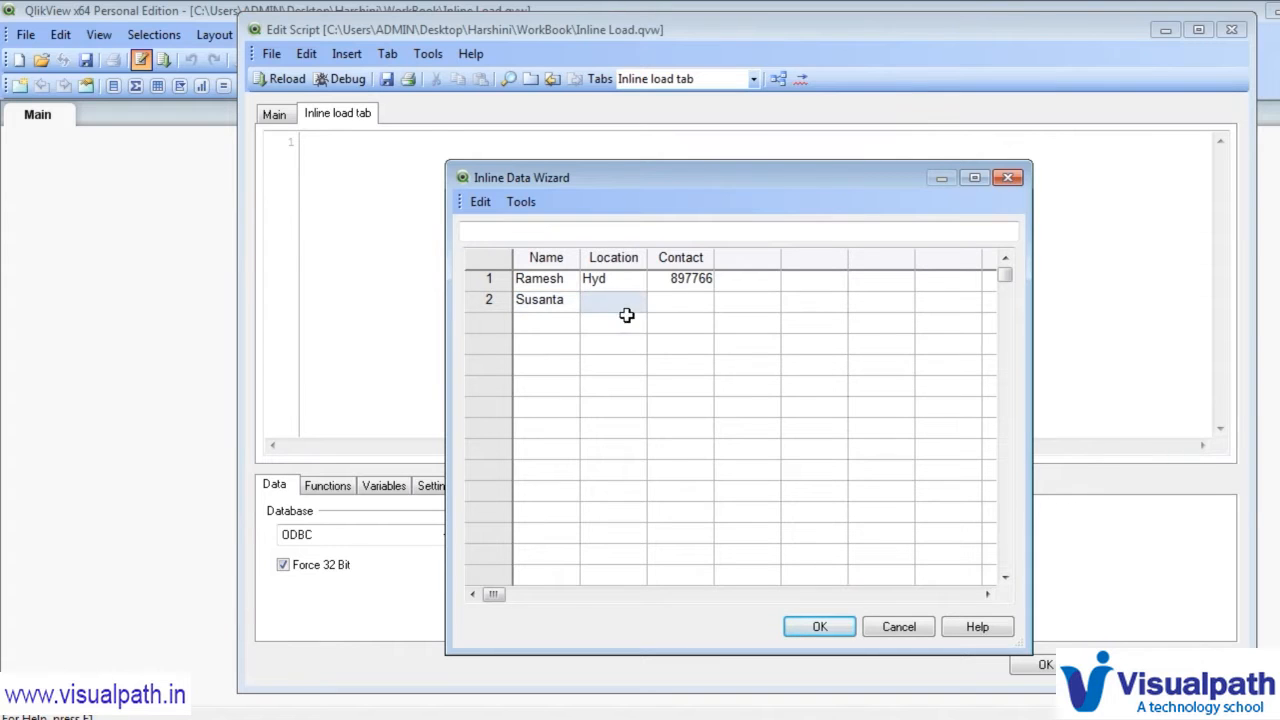
text(Chen)
click(678, 302)
text(678886)
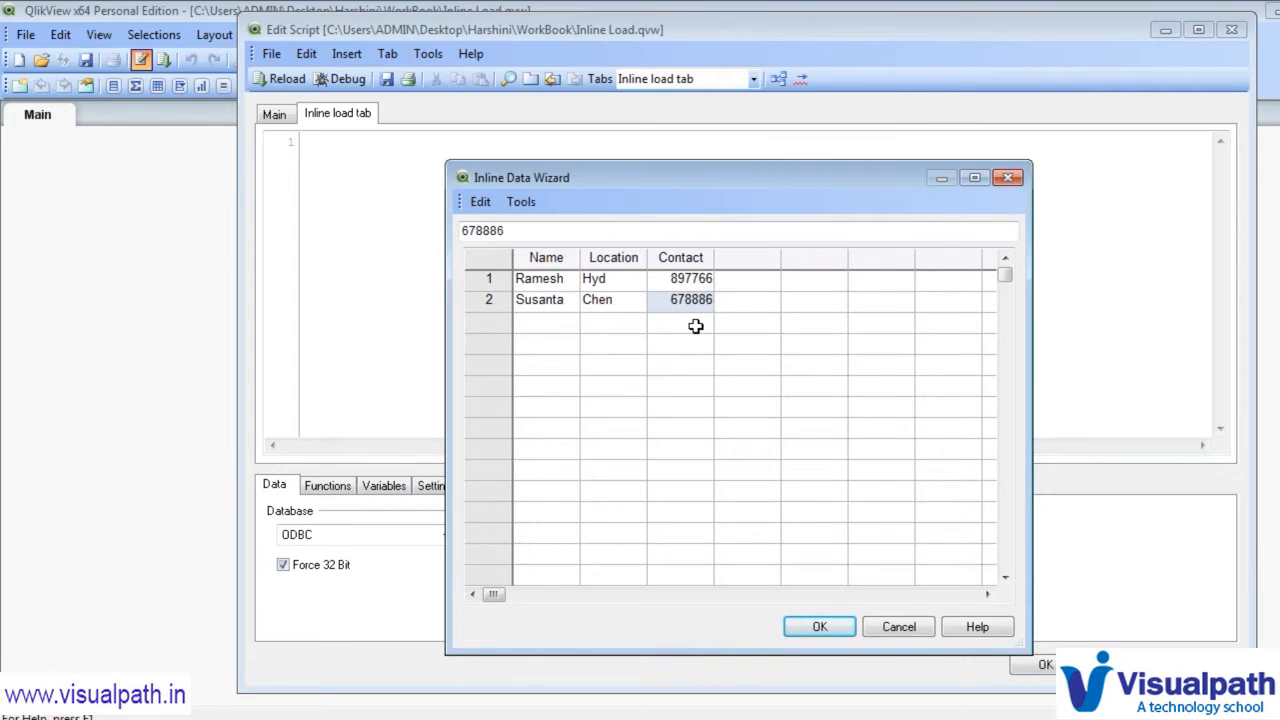
click(570, 324)
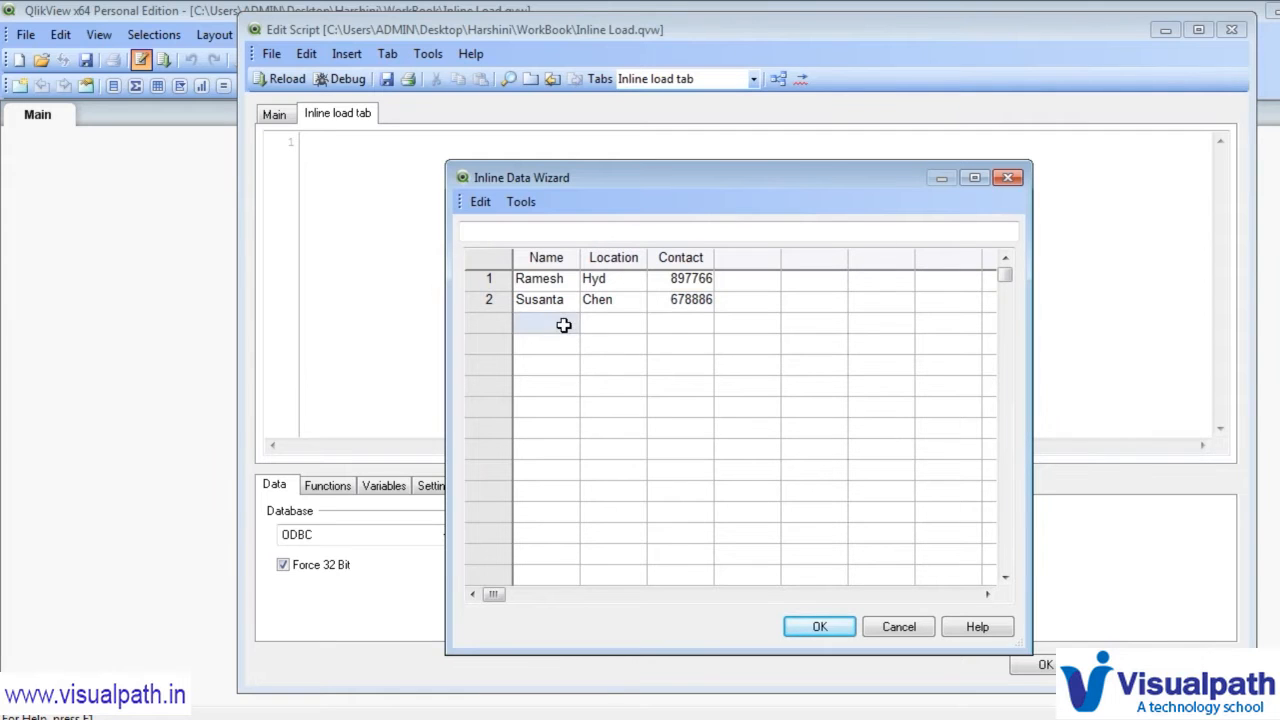
click(816, 627)
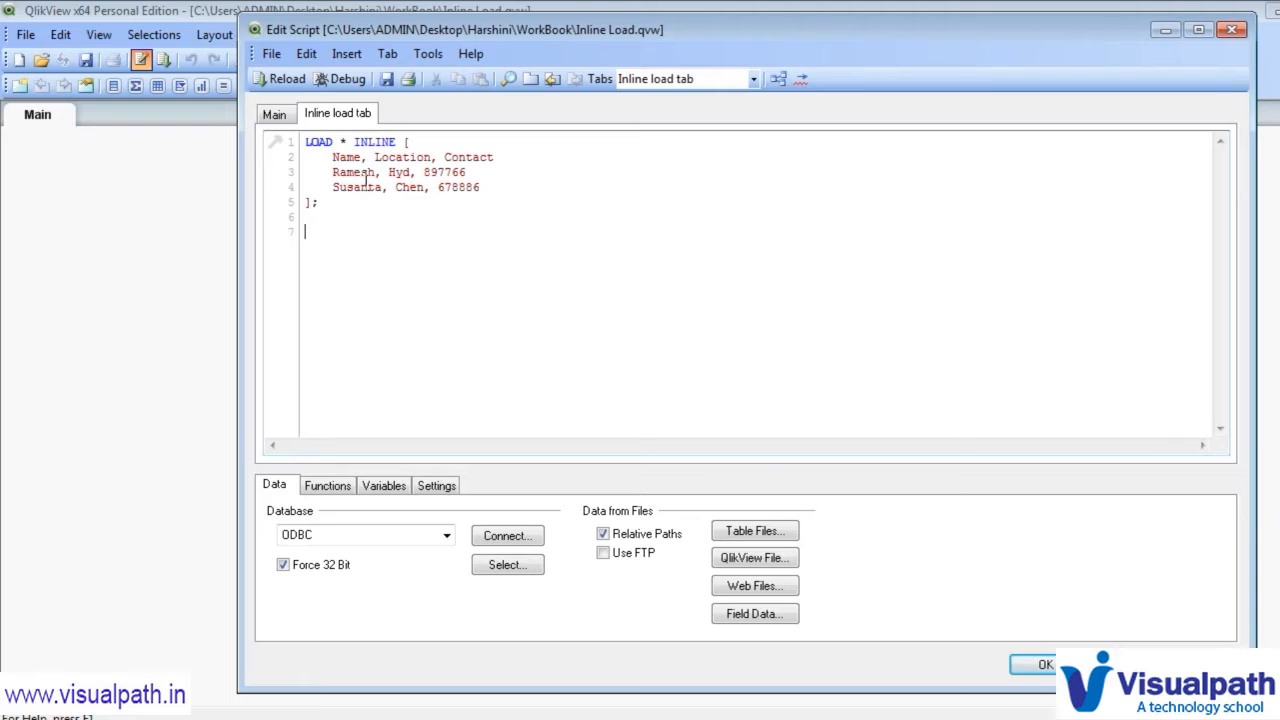
- Examine the field names, comma separators and data rows in the generated inline load statement
double_click(344, 157)
double_click(387, 157)
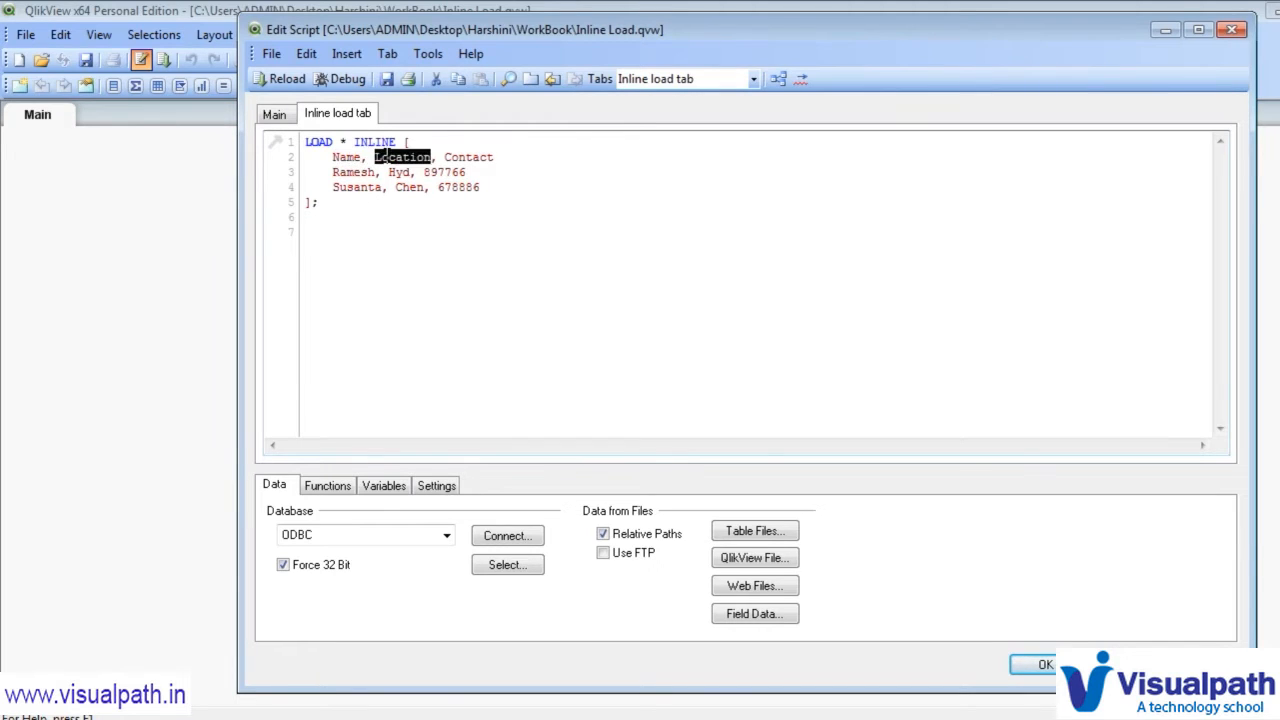
double_click(449, 157)
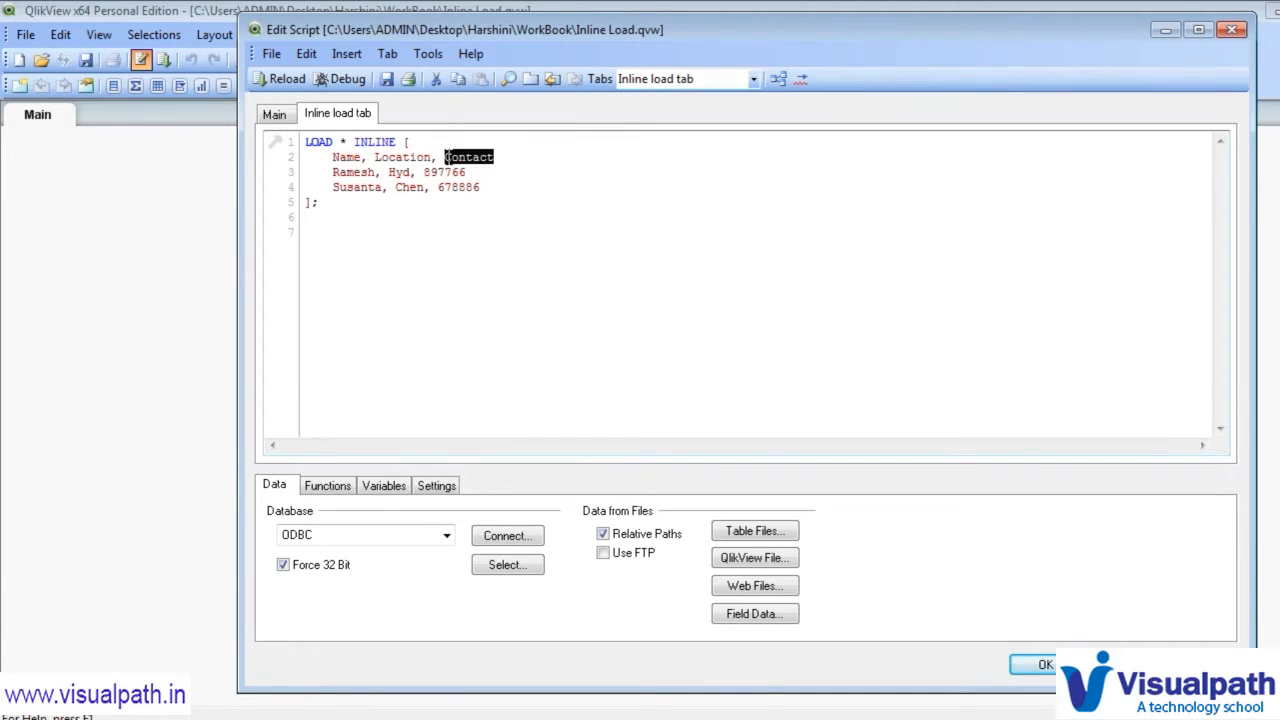
double_click(363, 158)
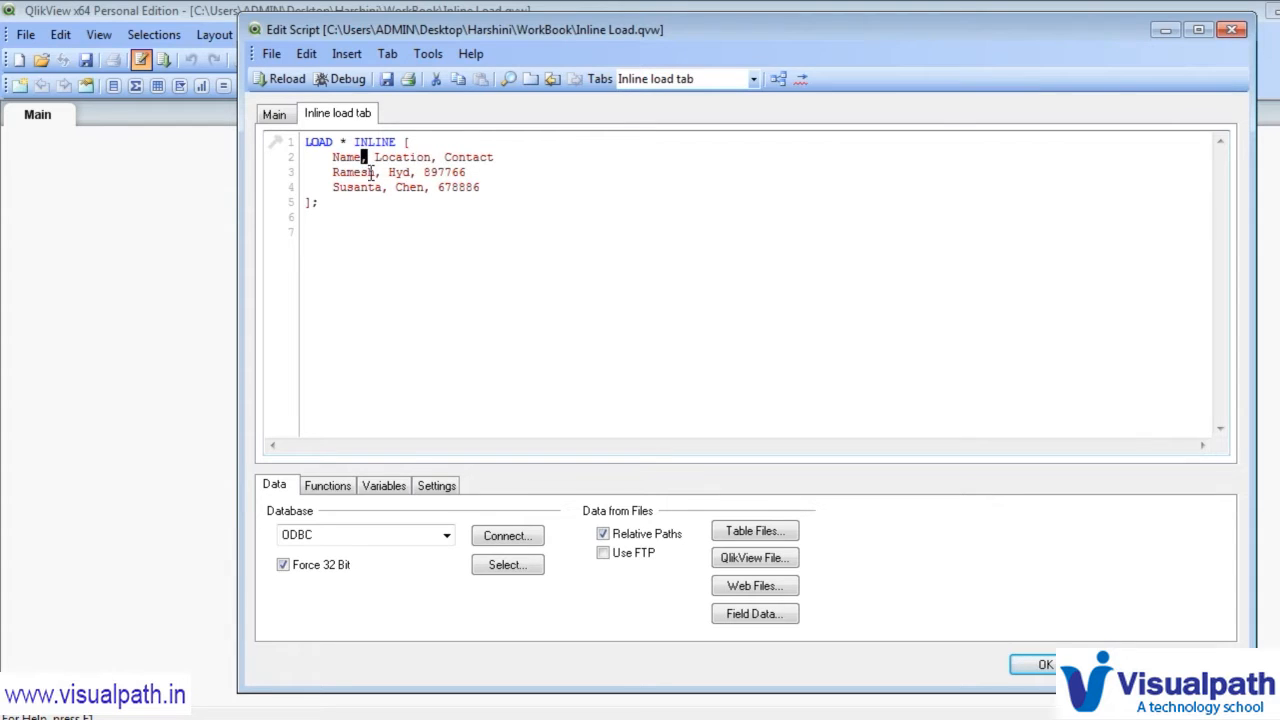
click(346, 172)
double_click(397, 172)
double_click(440, 172)
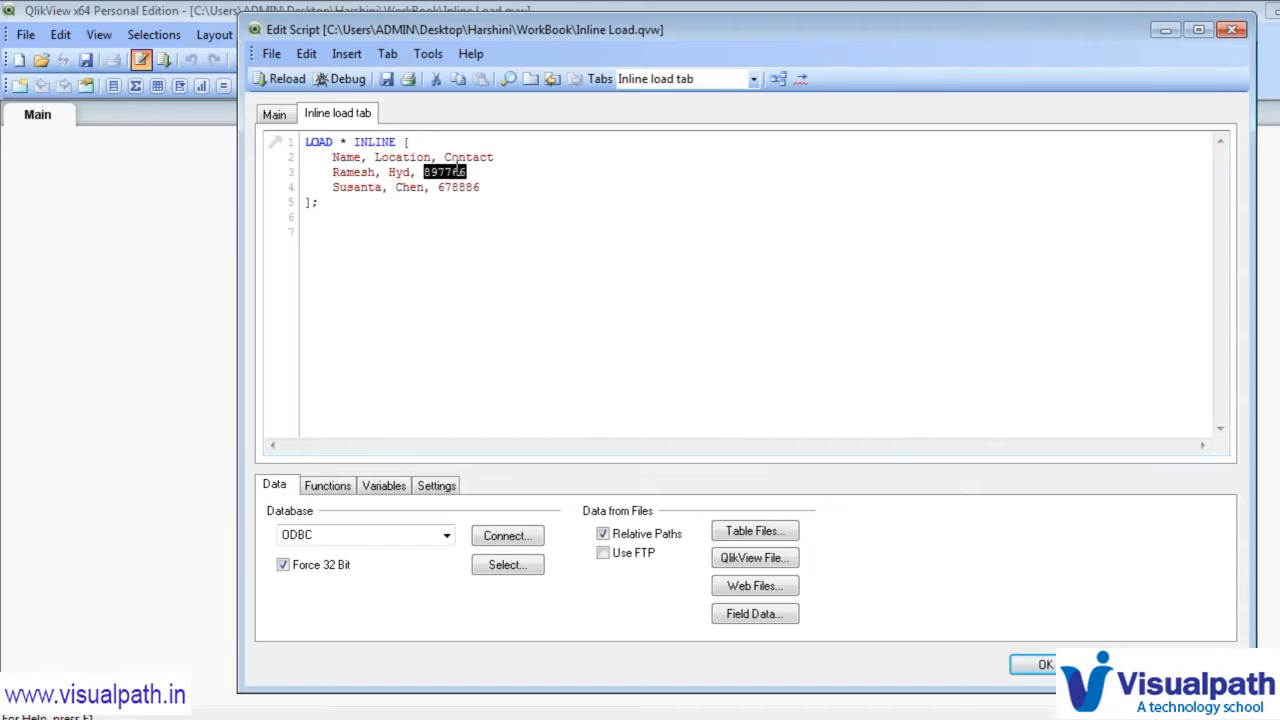
double_click(338, 187)
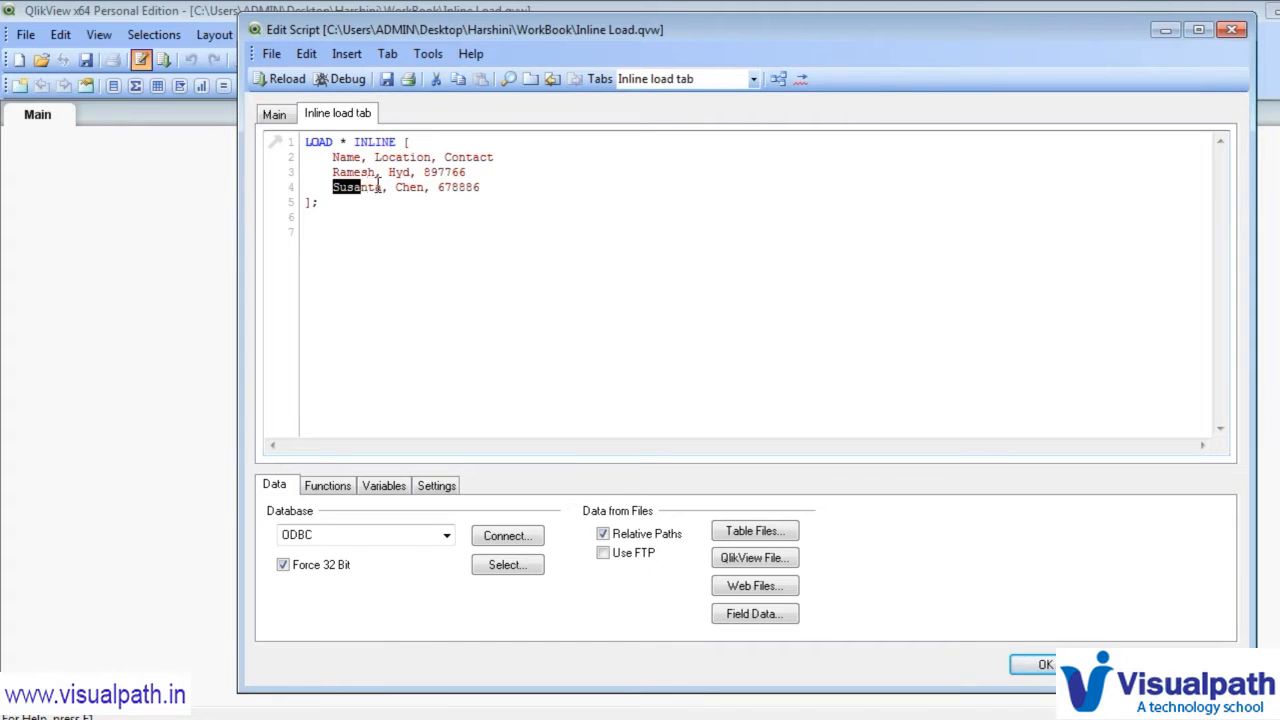
double_click(405, 187)
double_click(445, 190)
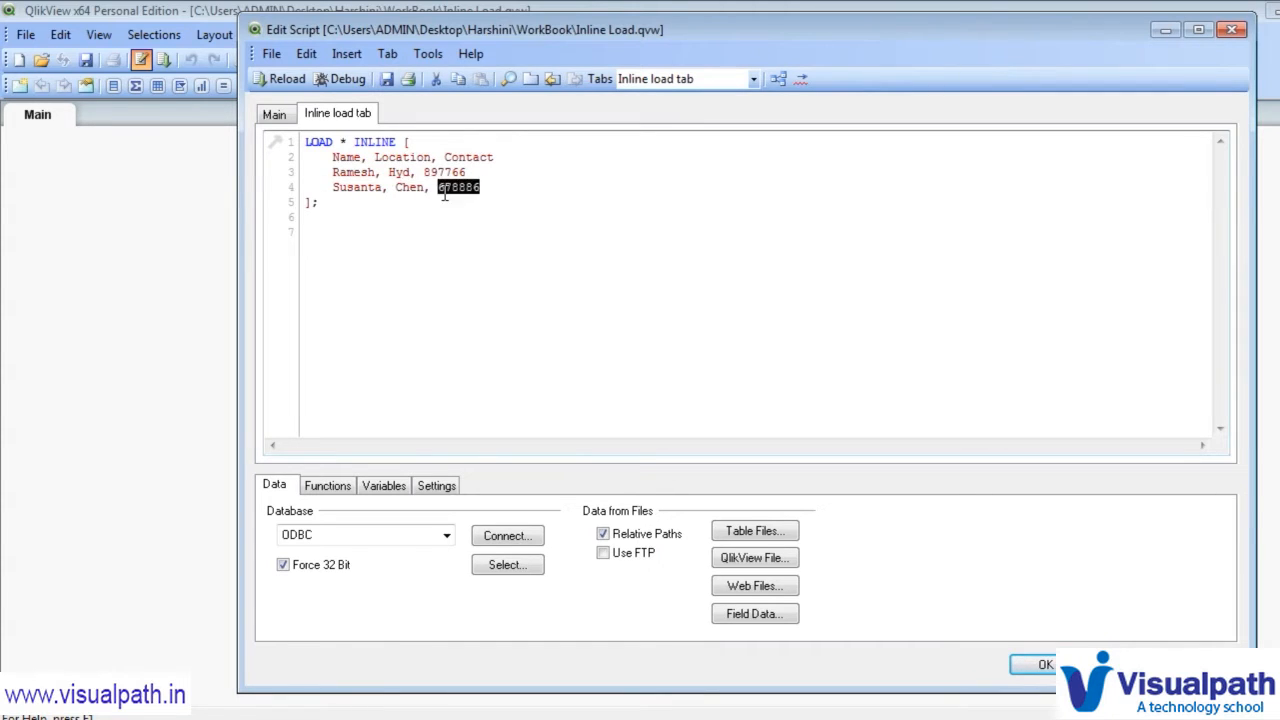
- Add the table label "EmpData:" on a new line above the LOAD statement and save the script
click(340, 199)
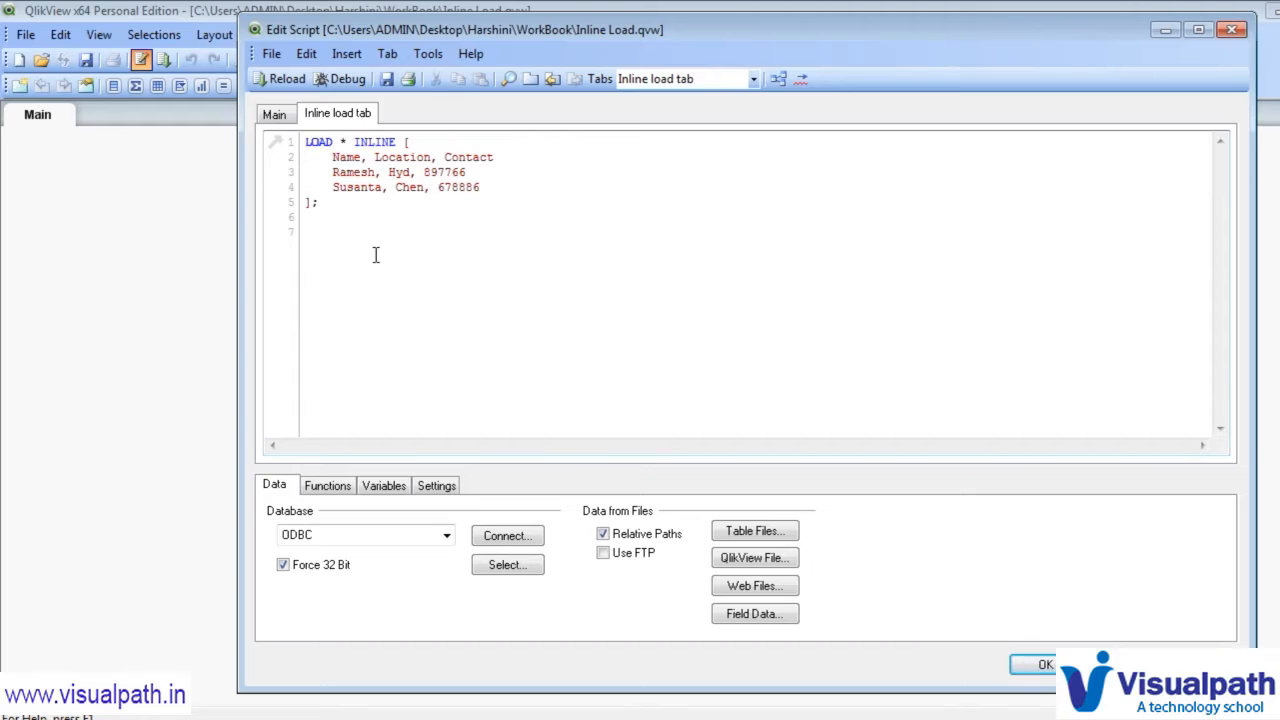
key(Return)
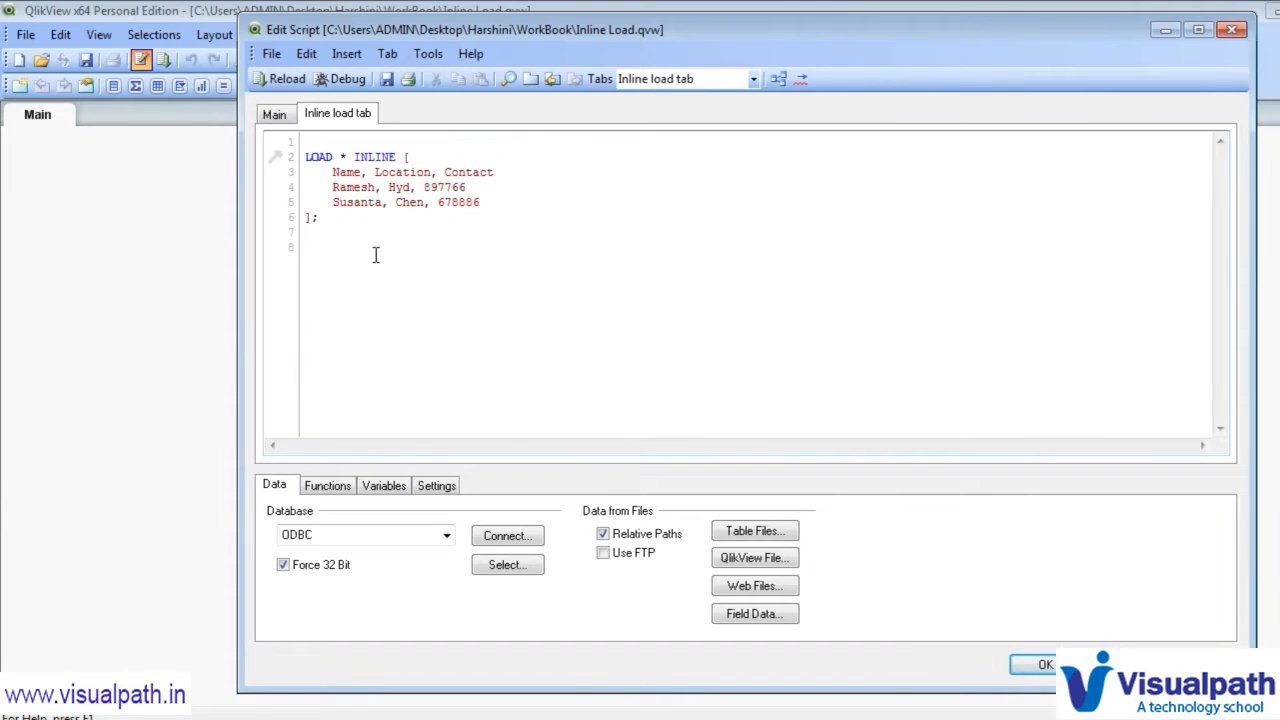
text(Em)
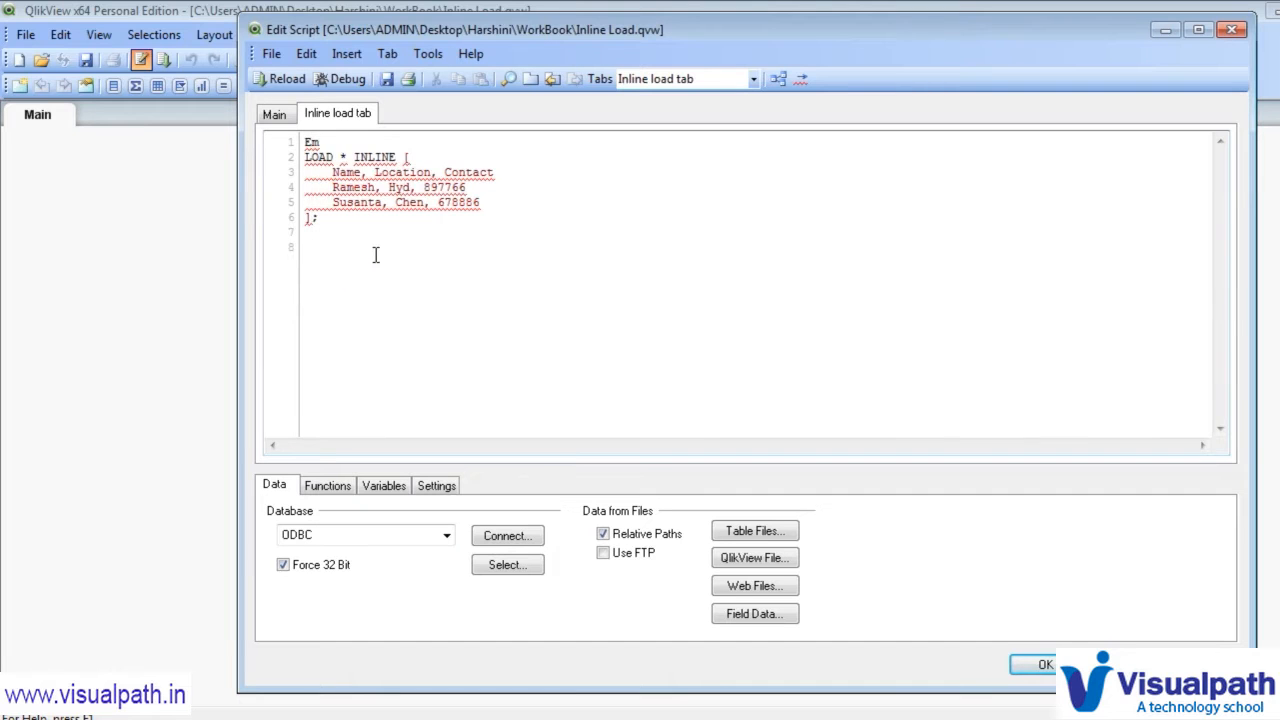
text(pData:)
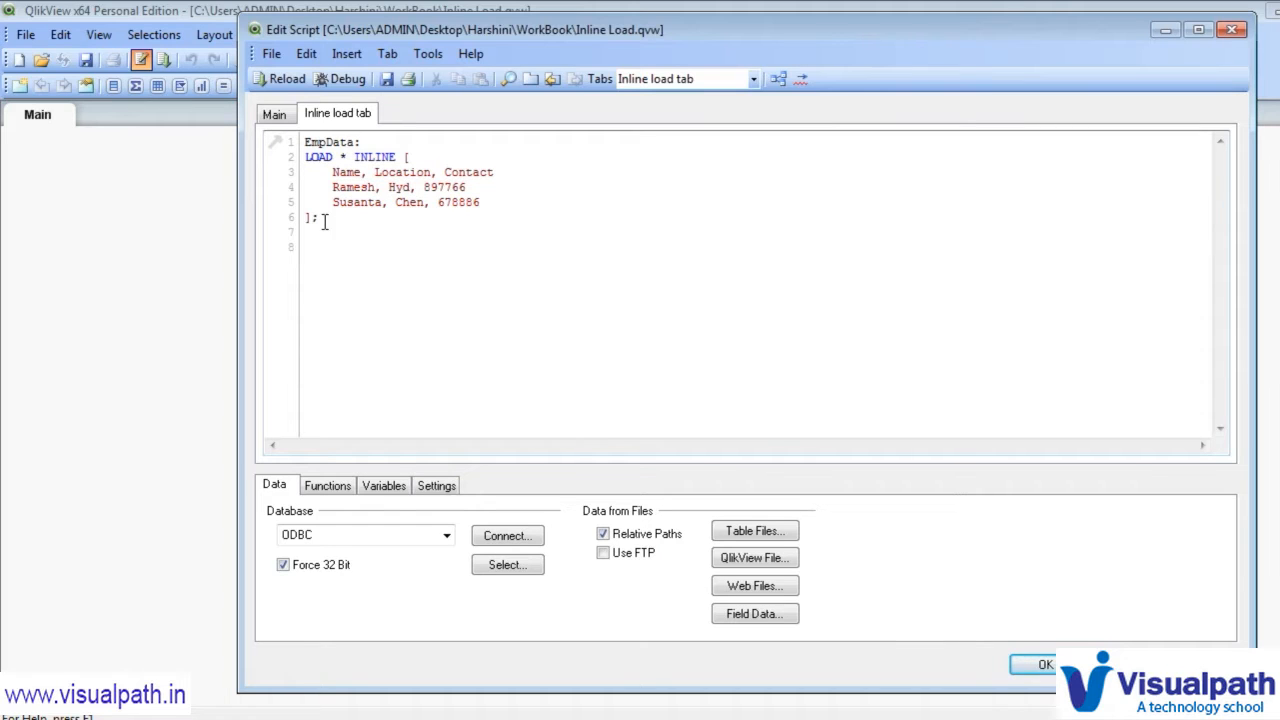
click(386, 80)
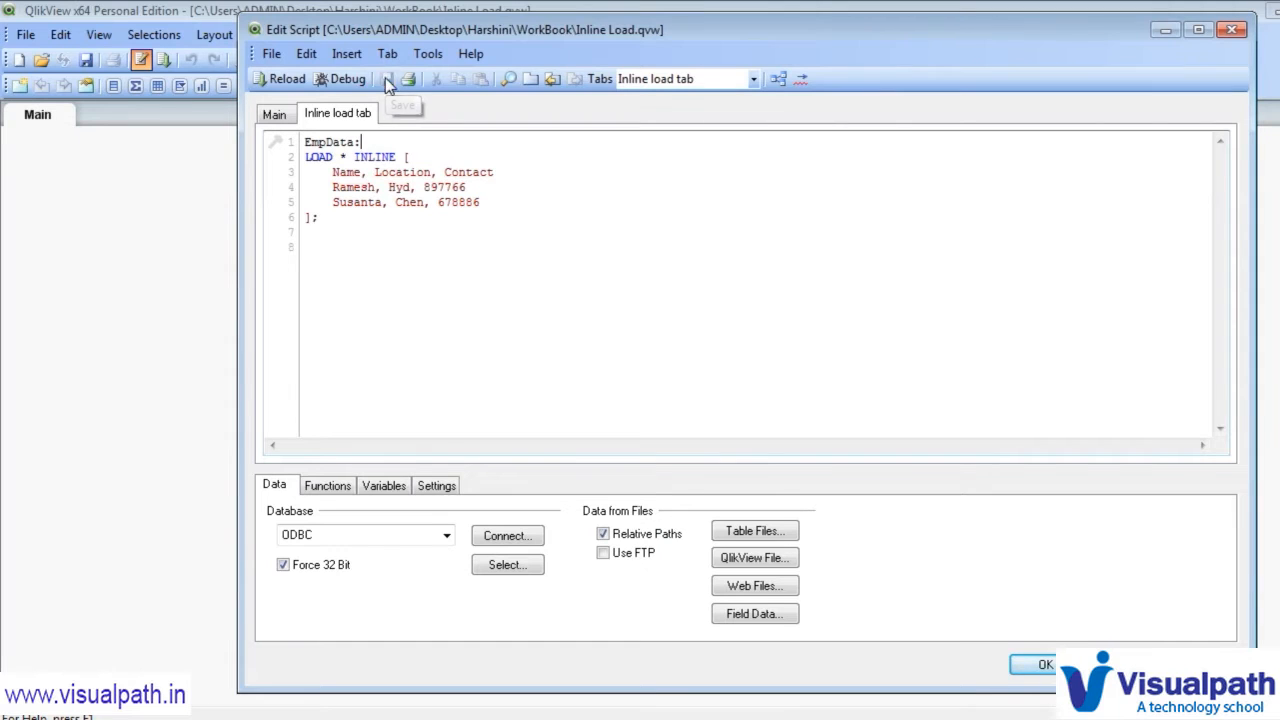
- Reload the script, accept the sheet properties without adding any fields, and view the loaded table structure in the Table Viewer
click(325, 233)
click(285, 80)
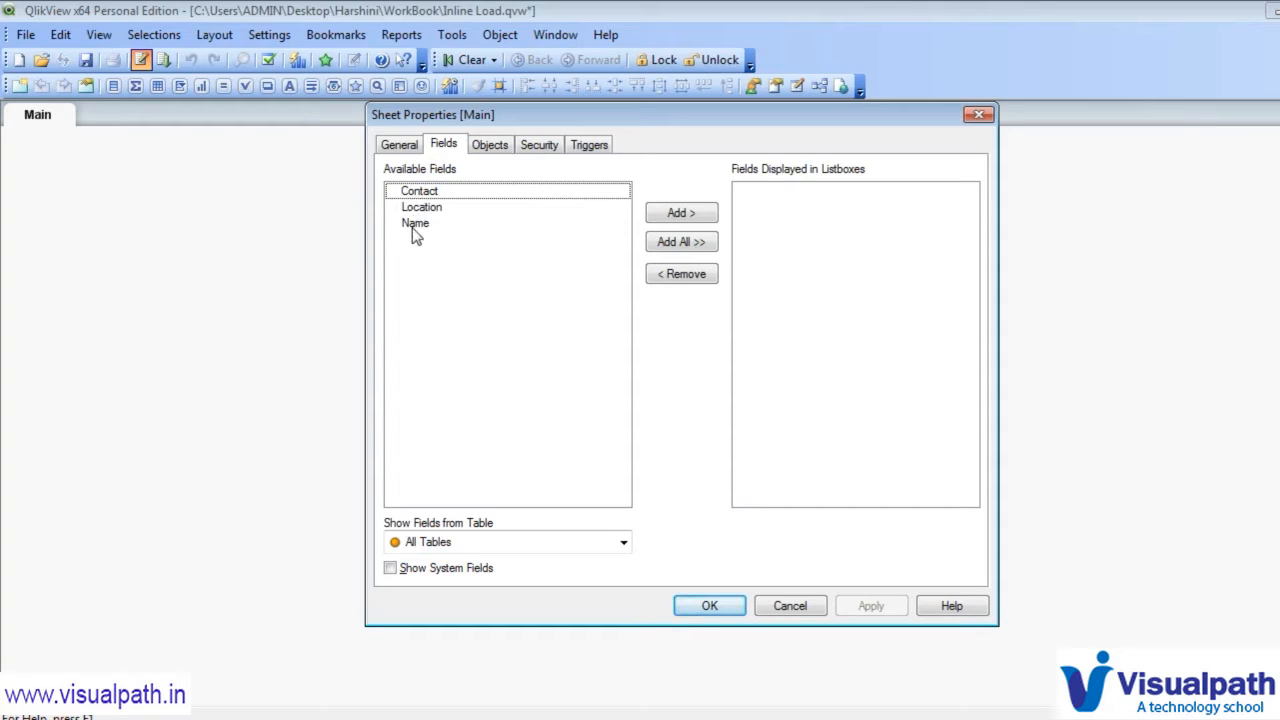
click(708, 606)
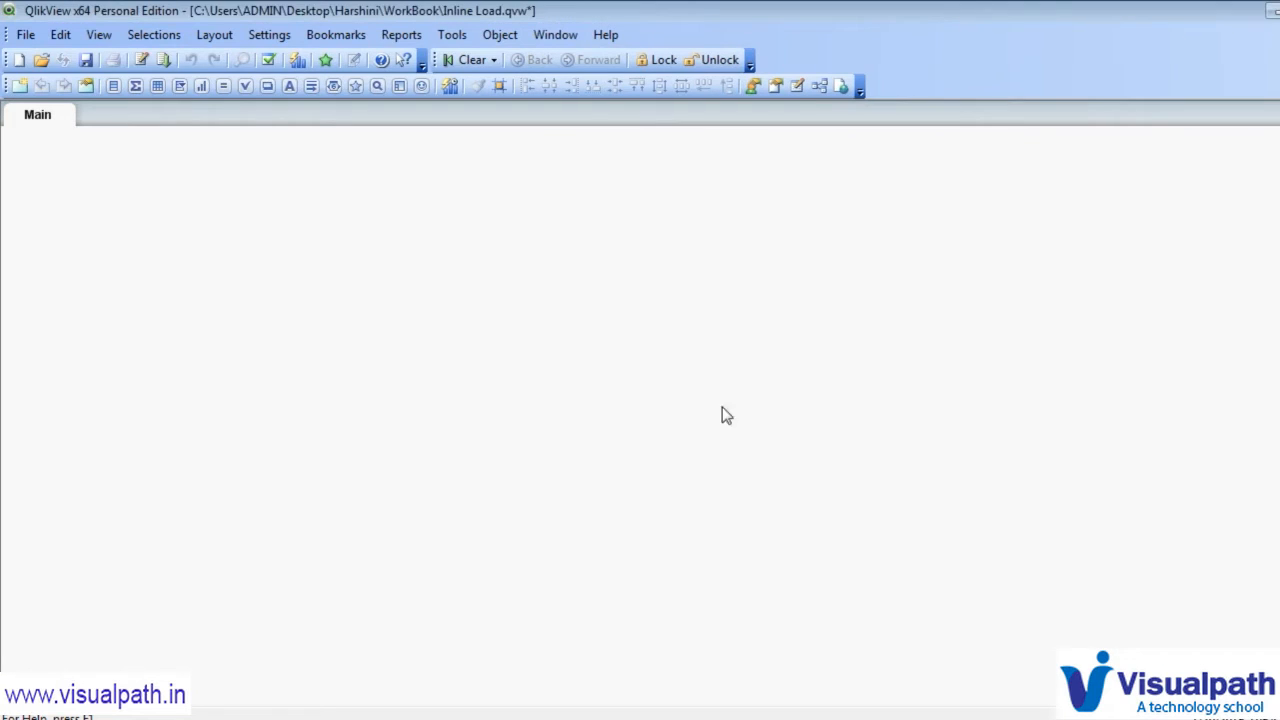
click(818, 87)
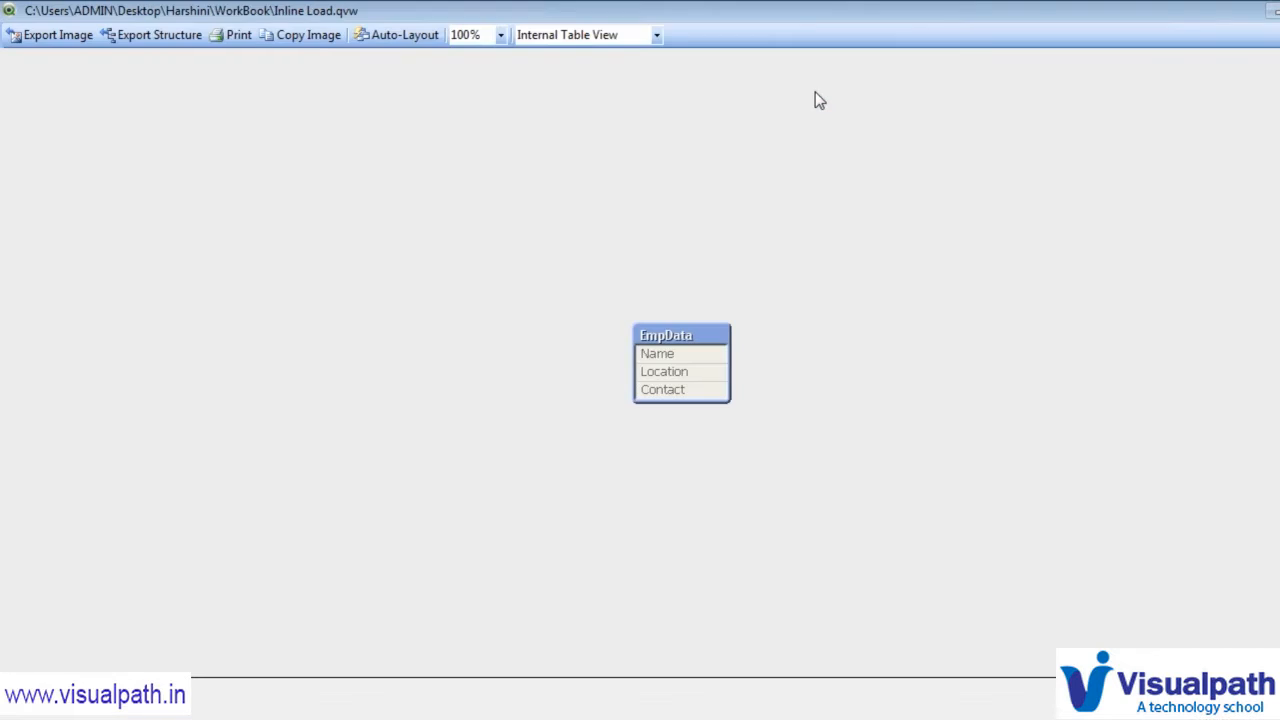
- Preview the records of the EmpData table in the Table Viewer, and close the preview
mouse_move(686, 344)
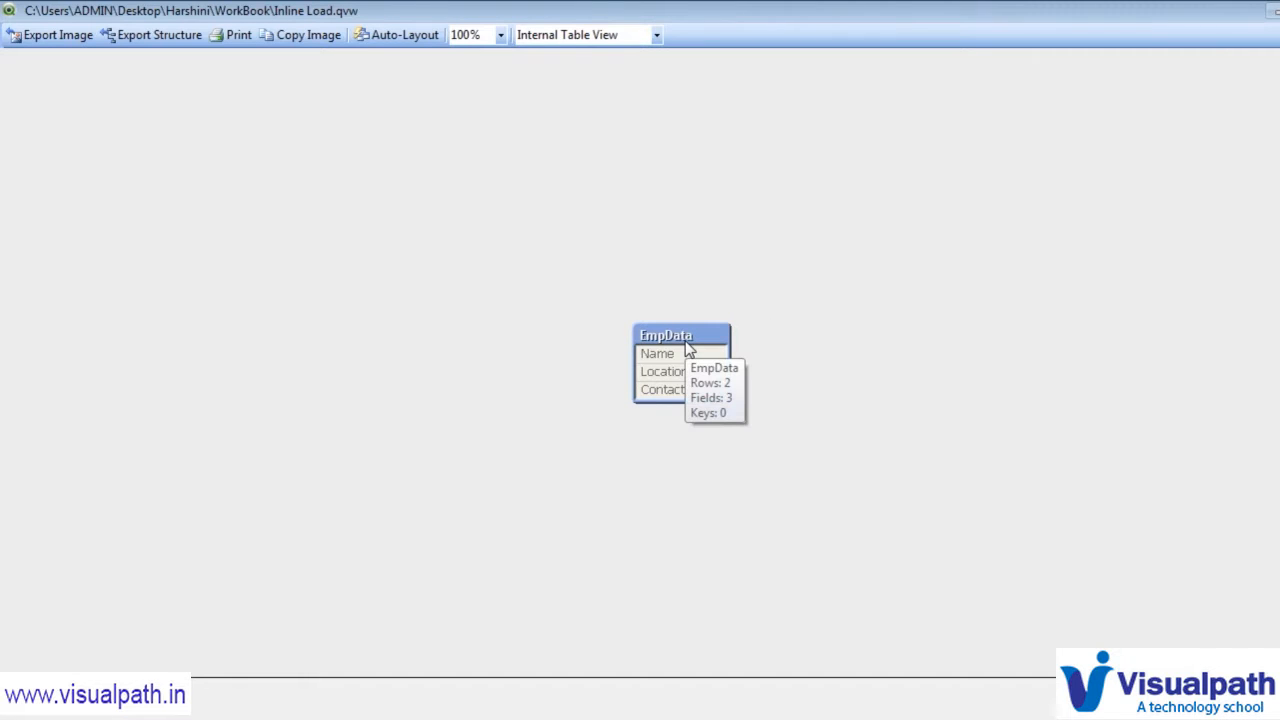
right_click(699, 336)
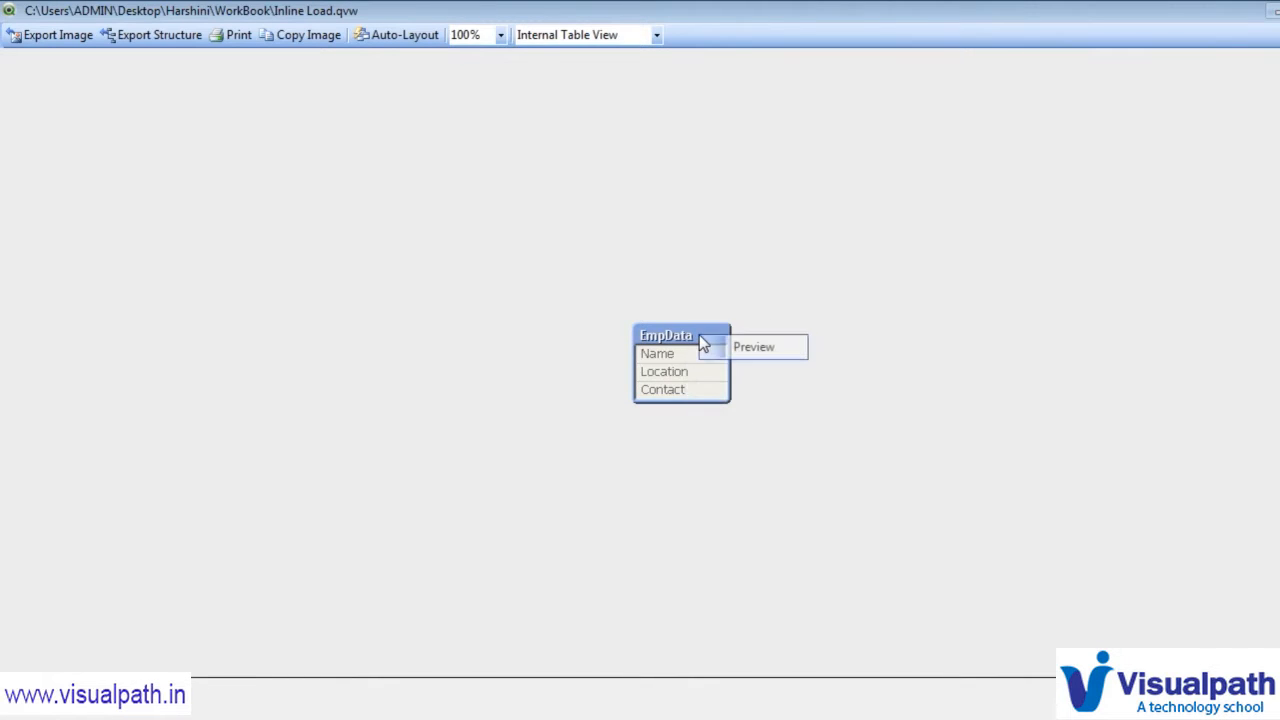
click(750, 347)
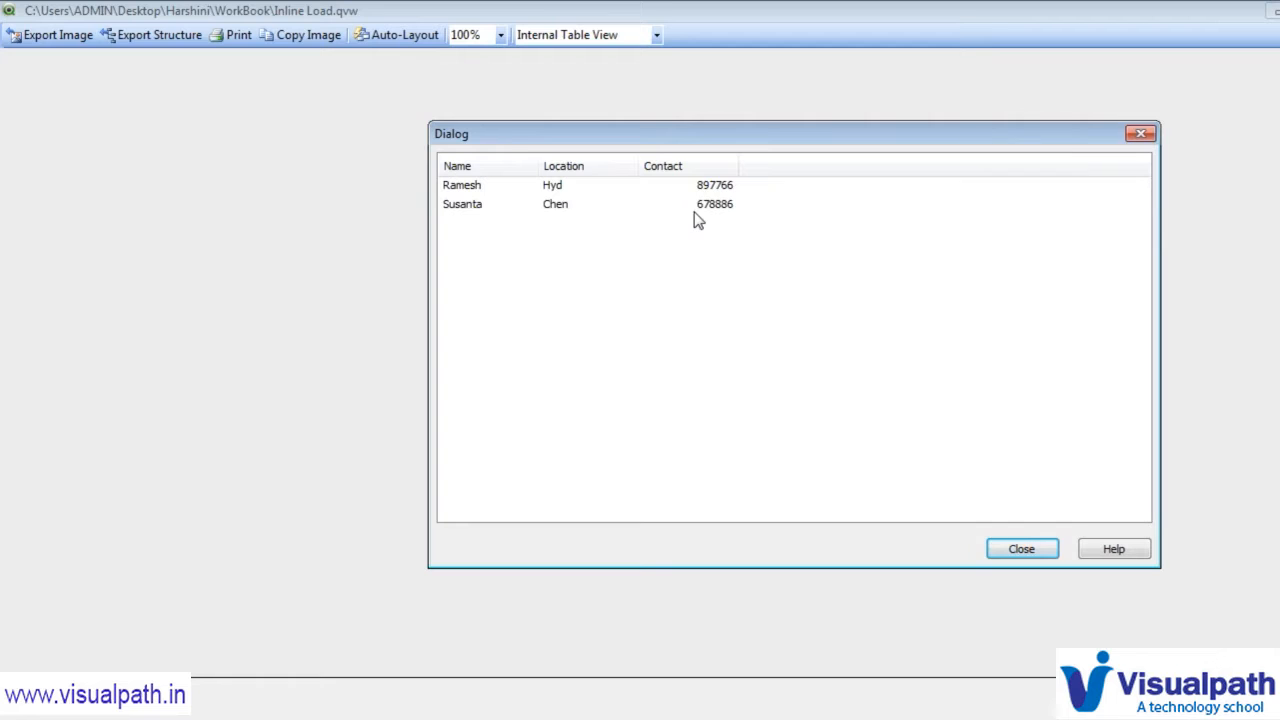
click(1020, 548)
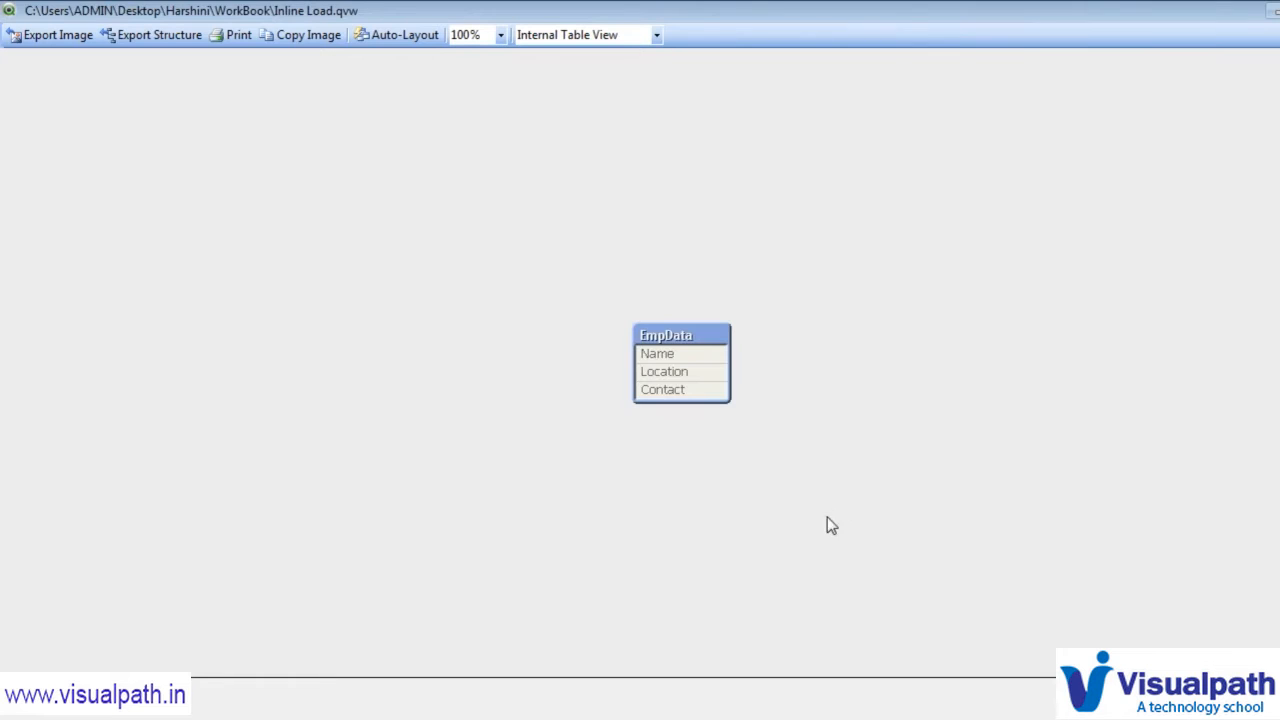
click(1165, 717)
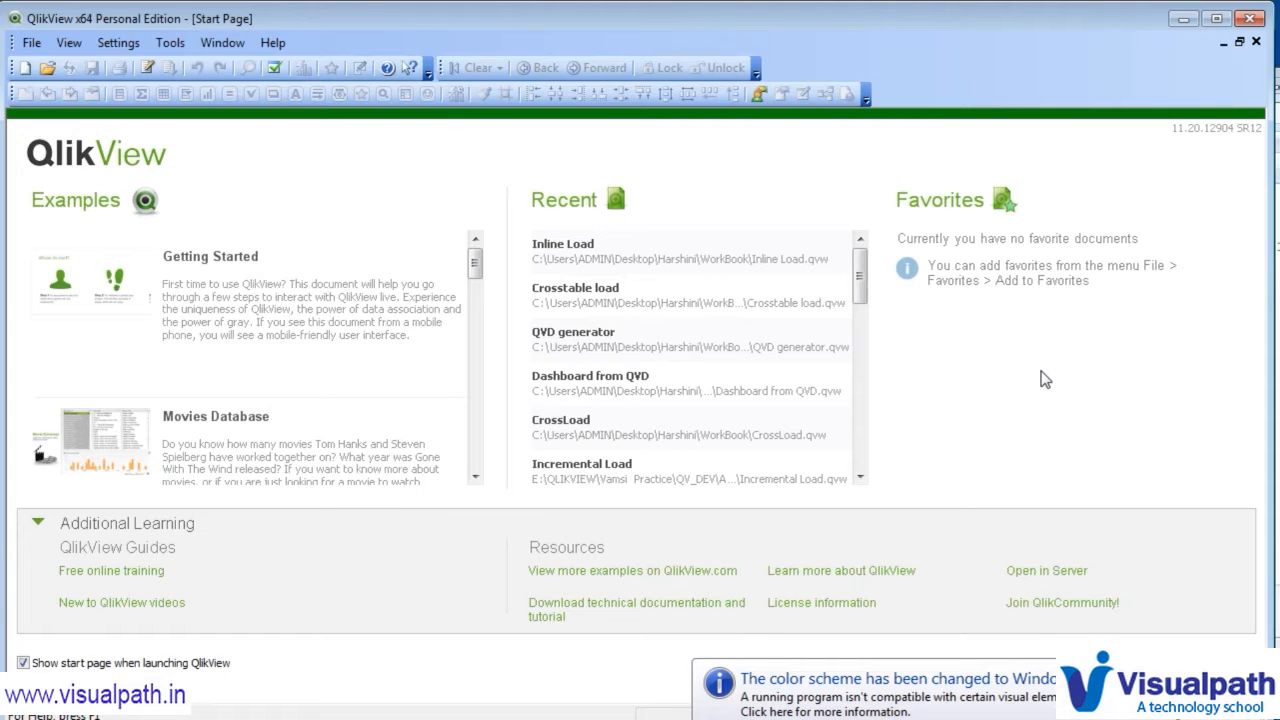
- Create a new document without using the wizard and save it as "Concatenate" in the WorkBook folder
click(24, 68)
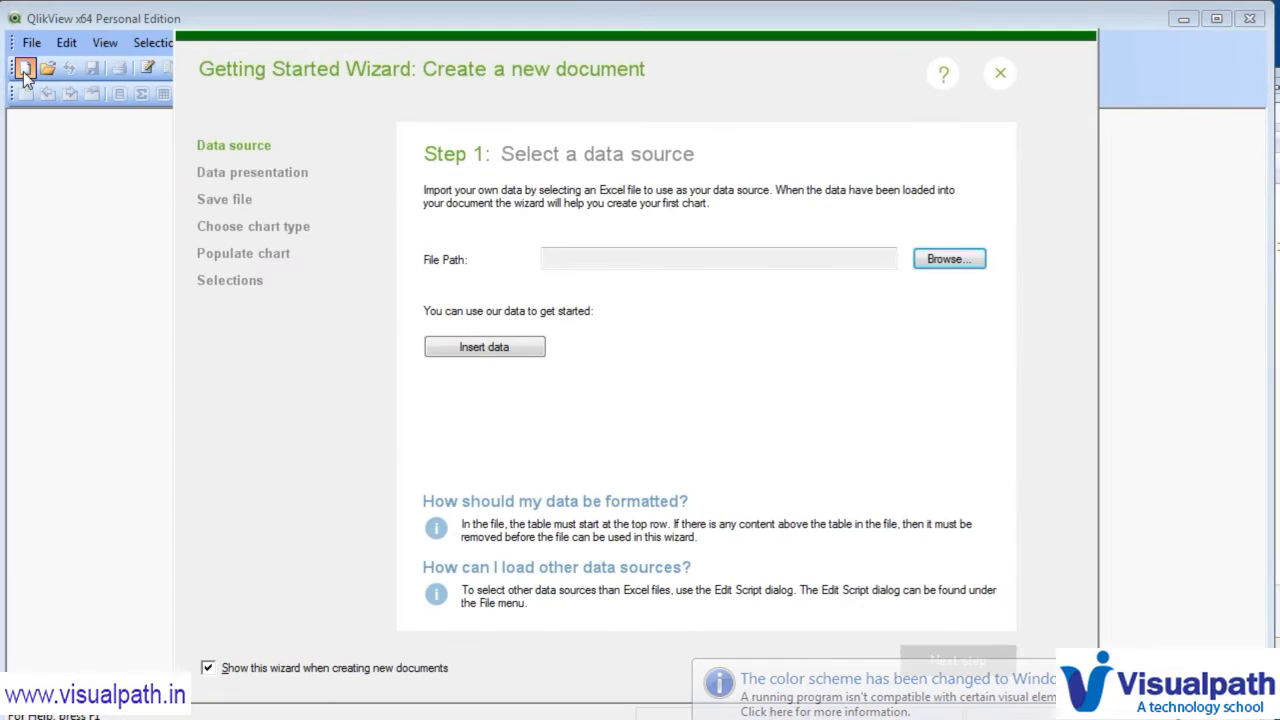
click(1000, 73)
click(91, 68)
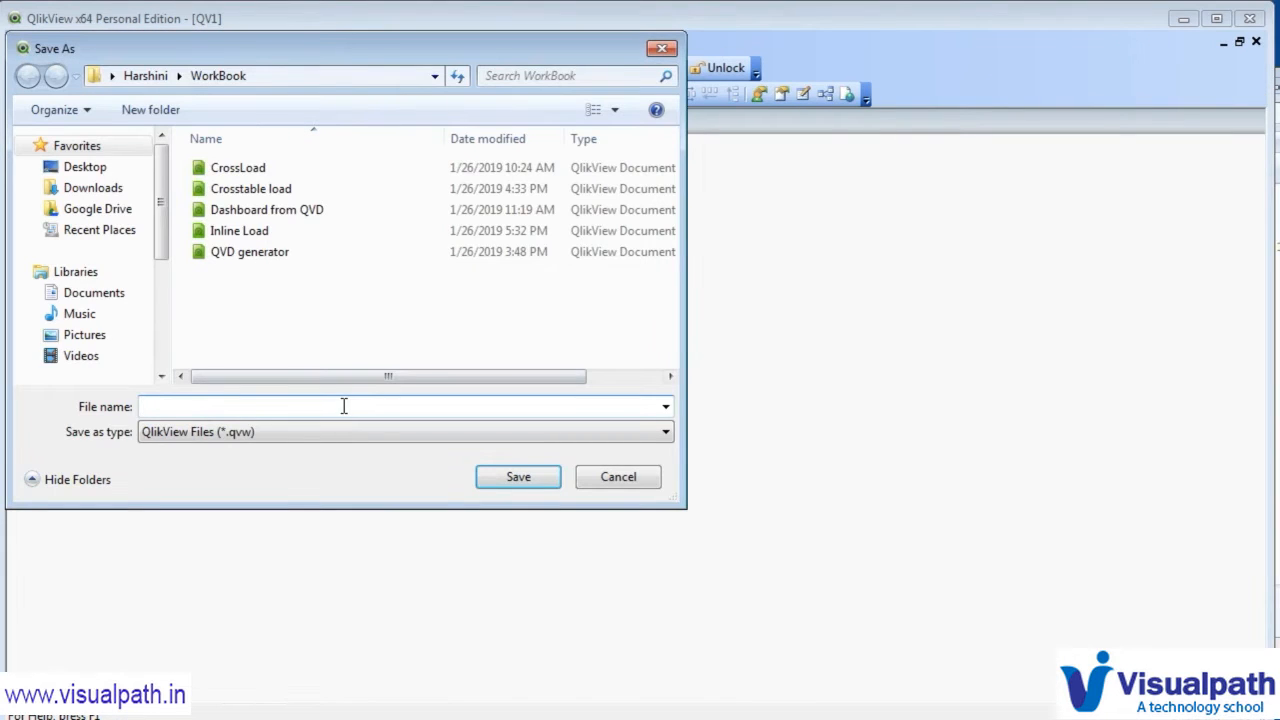
text(Concatenate)
click(532, 481)
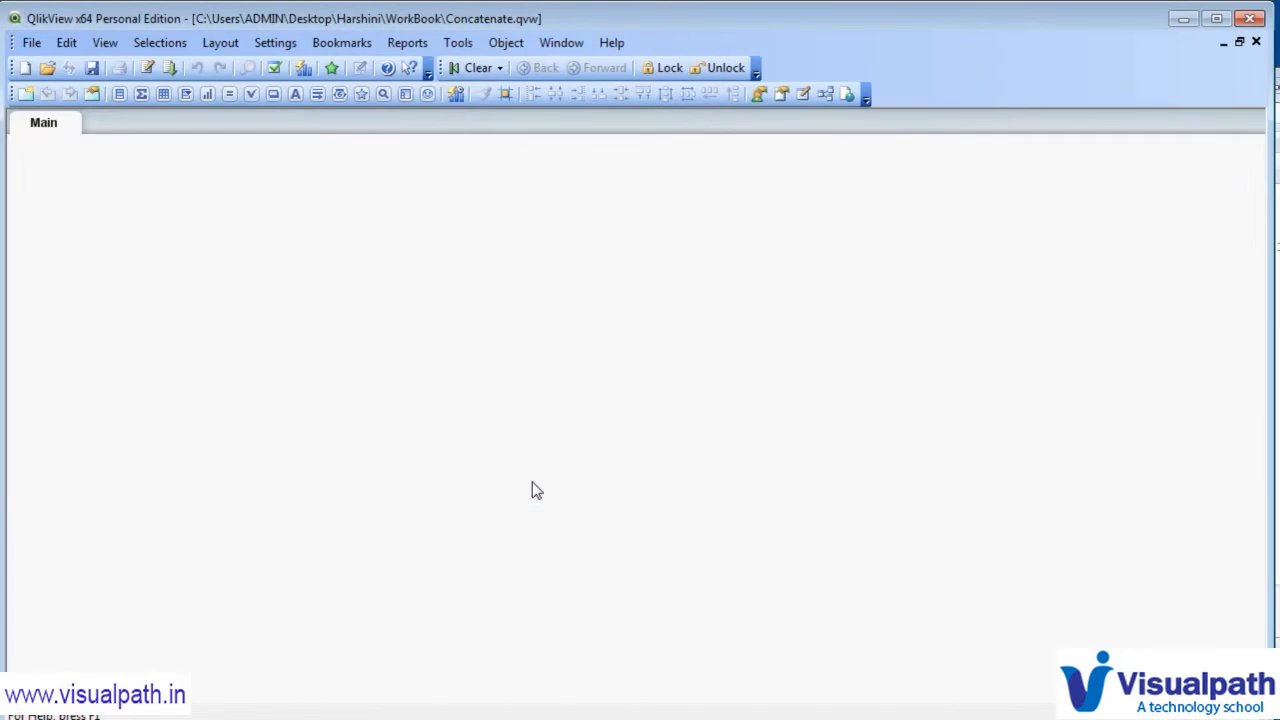
- Open the document's load script and add a new script tab named "Data"
click(148, 70)
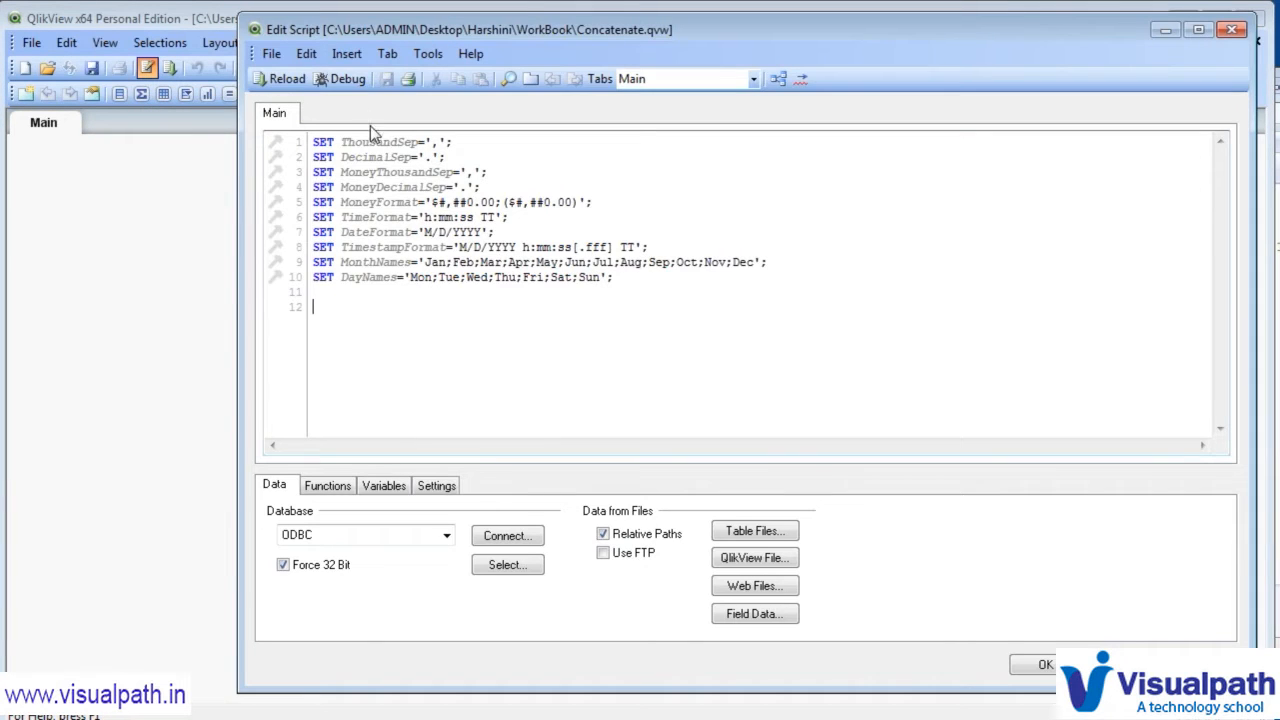
click(530, 79)
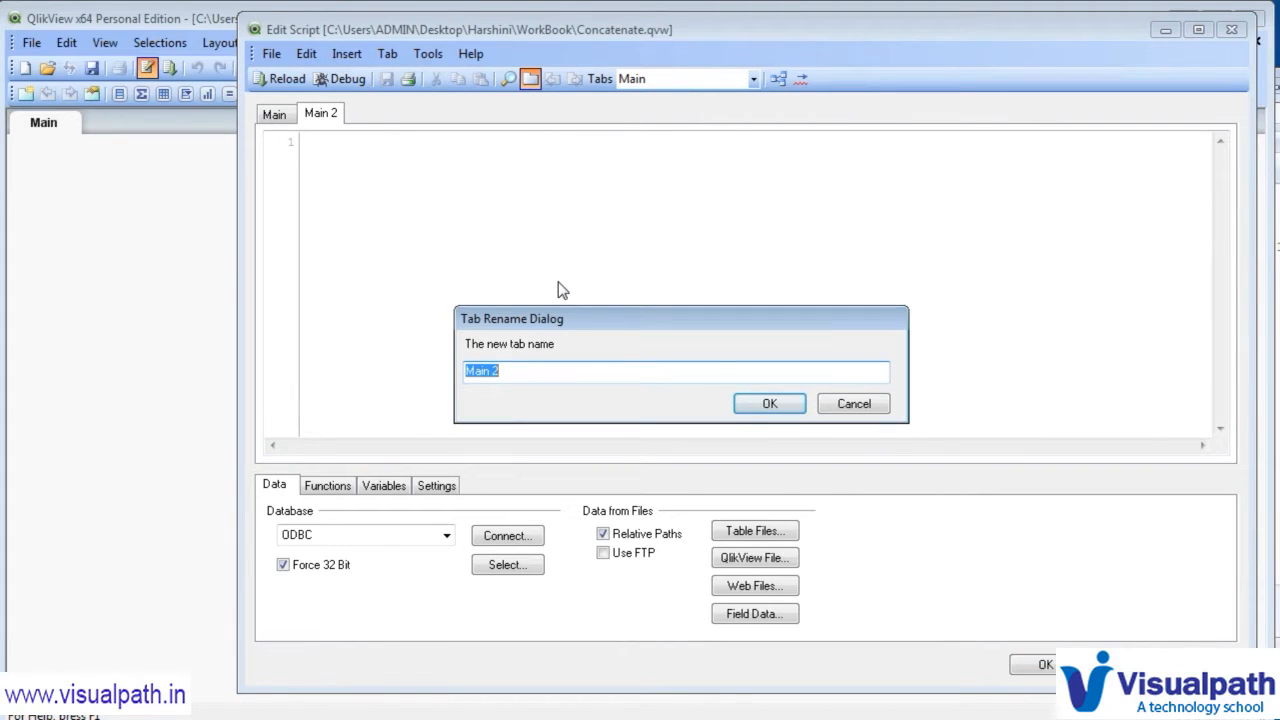
text(Data)
click(769, 404)
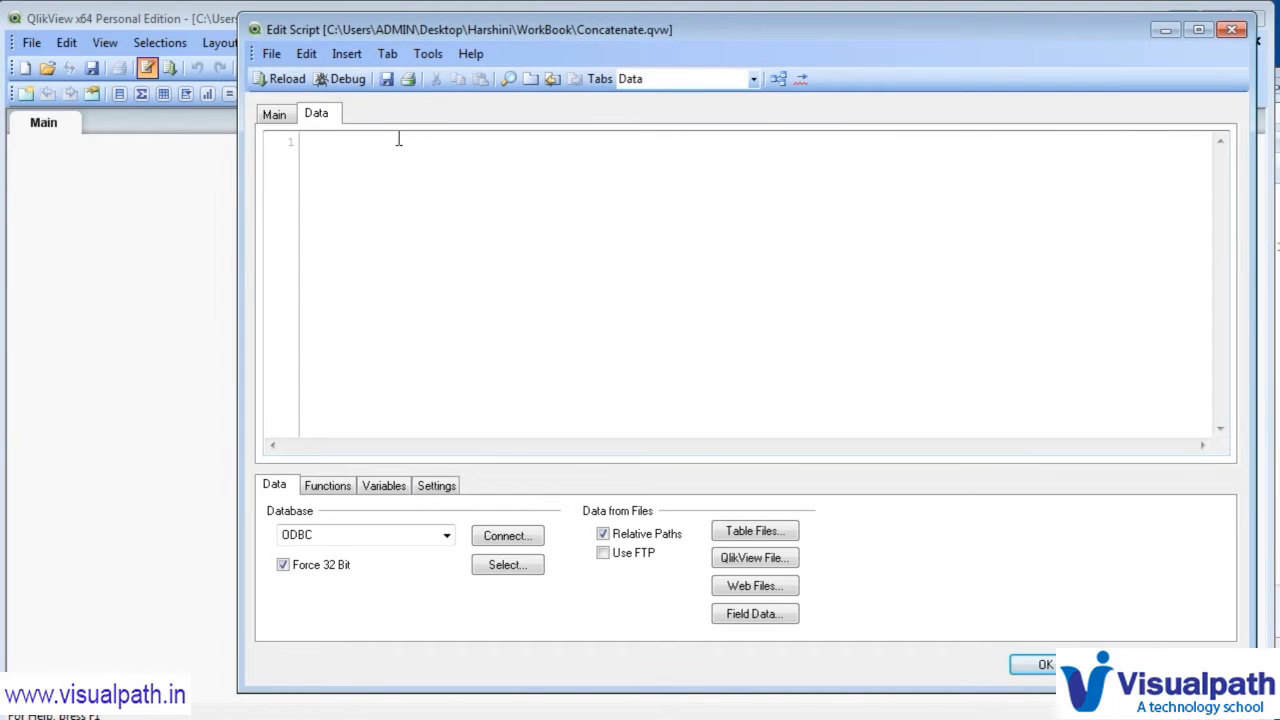
- Start an inline load statement with the Inline Data Wizard and name its first field "Emp ID"
click(344, 52)
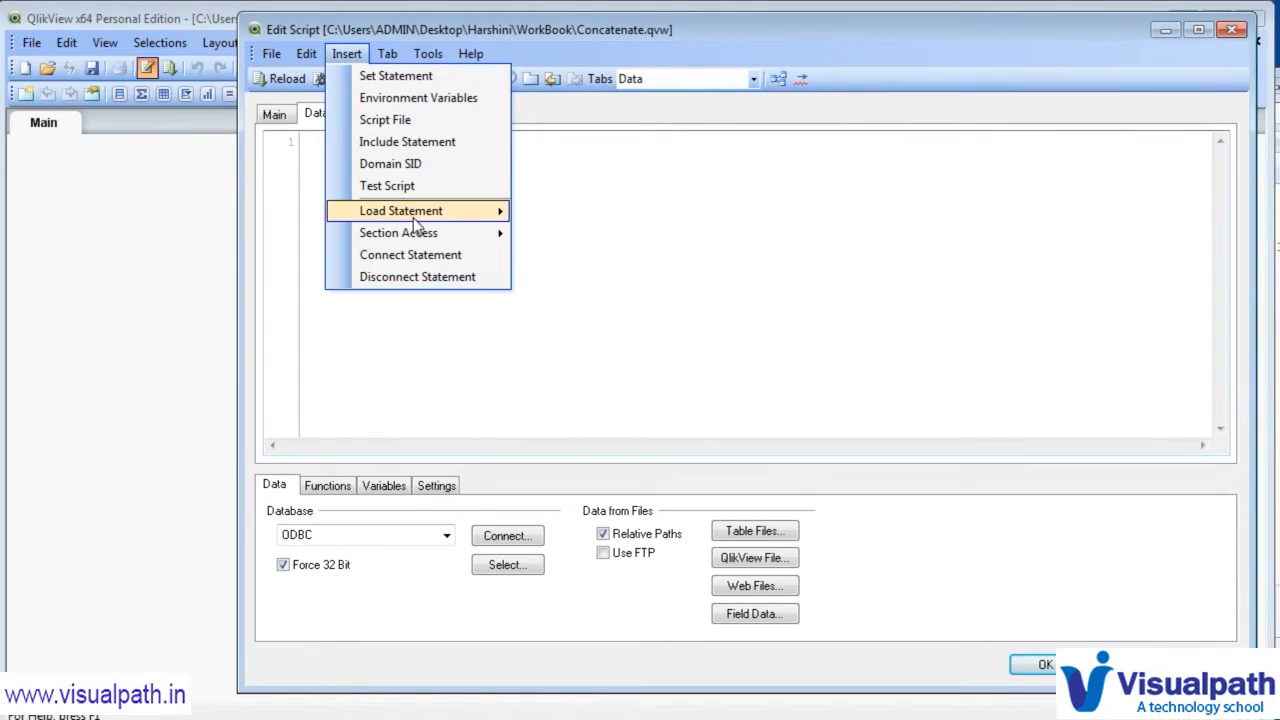
mouse_move(430, 220)
click(575, 236)
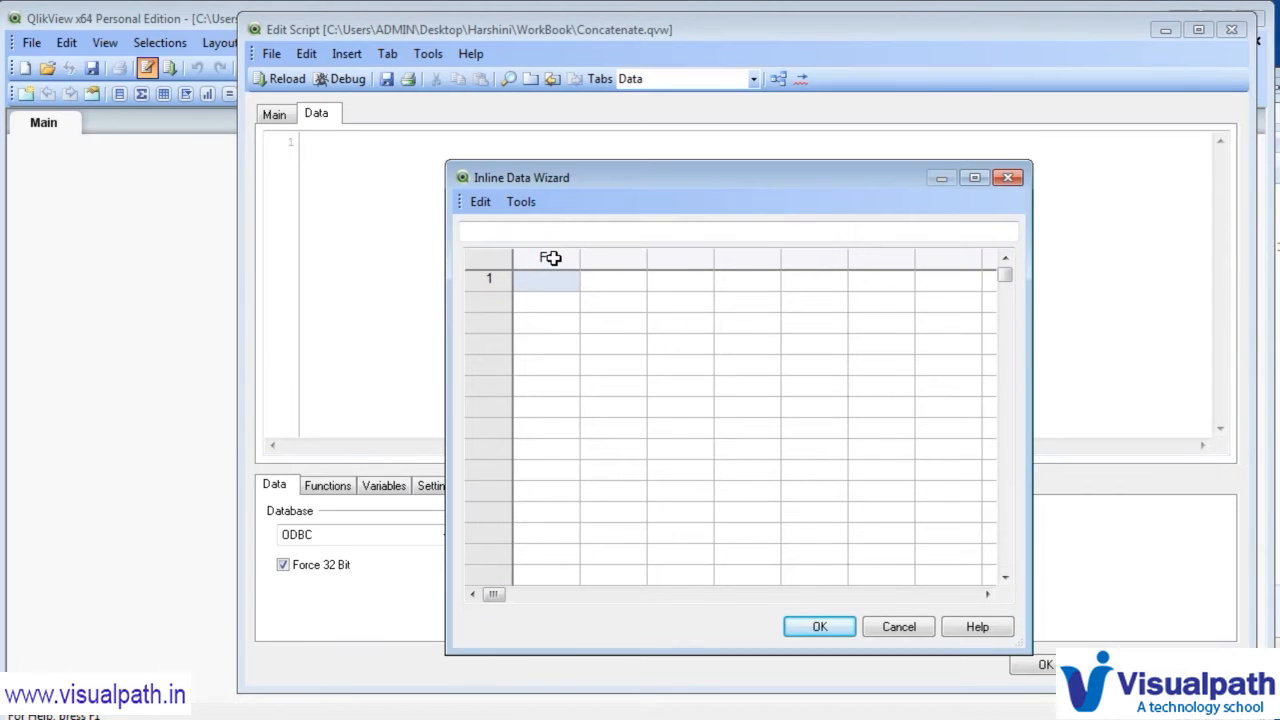
click(551, 258)
click(551, 258)
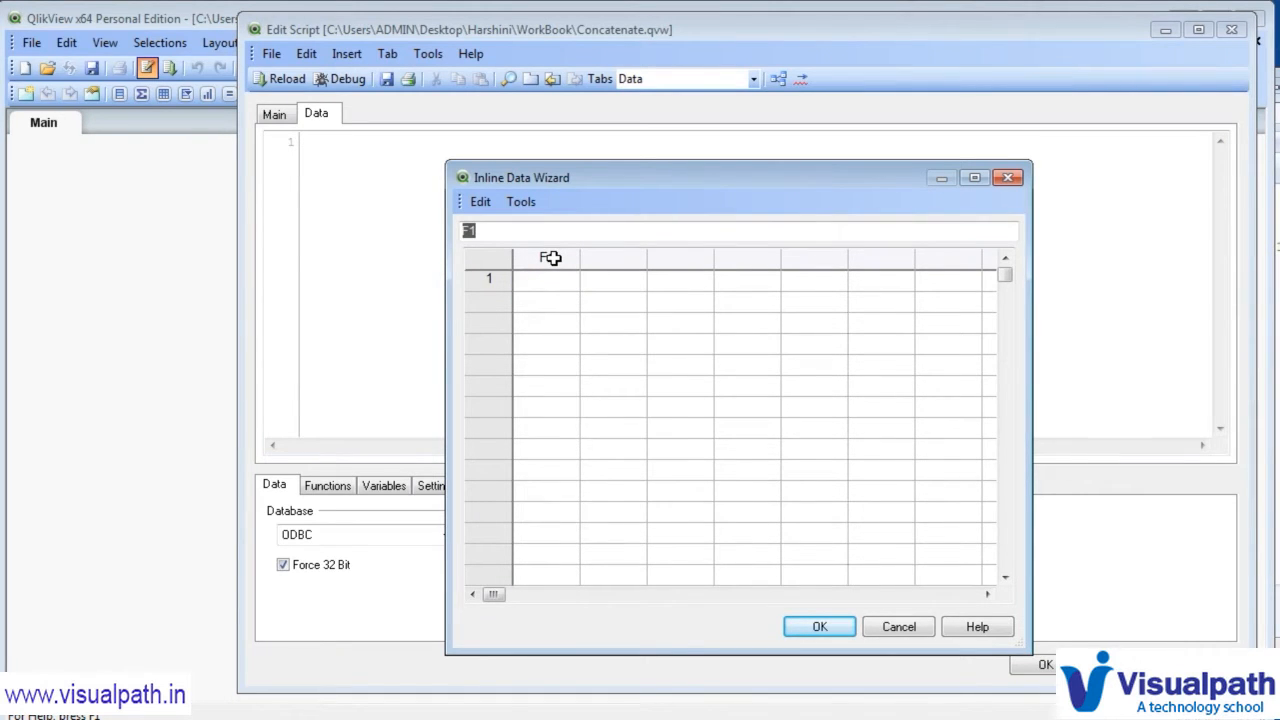
text(Emps)
key(BackSpace)
click(610, 258)
click(557, 258)
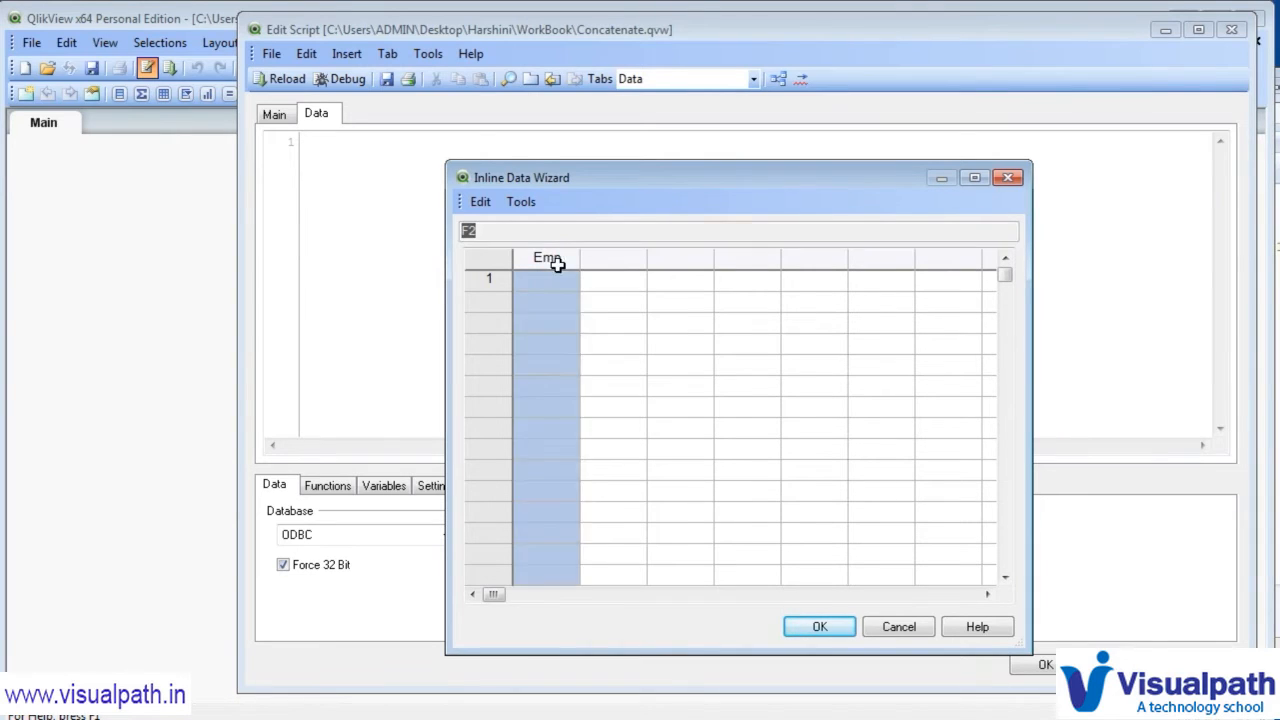
click(536, 230)
text(ID)
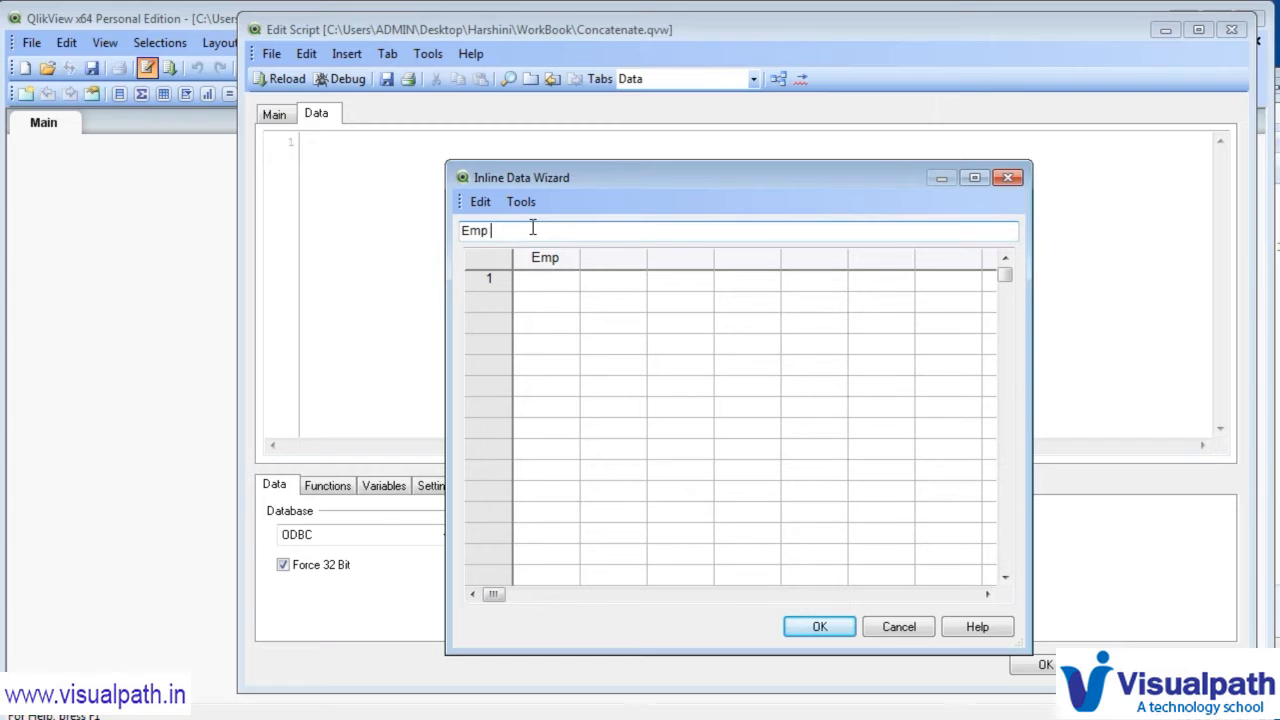
- Name the second field "Name" and the third field "Designation" in the inline table
click(600, 258)
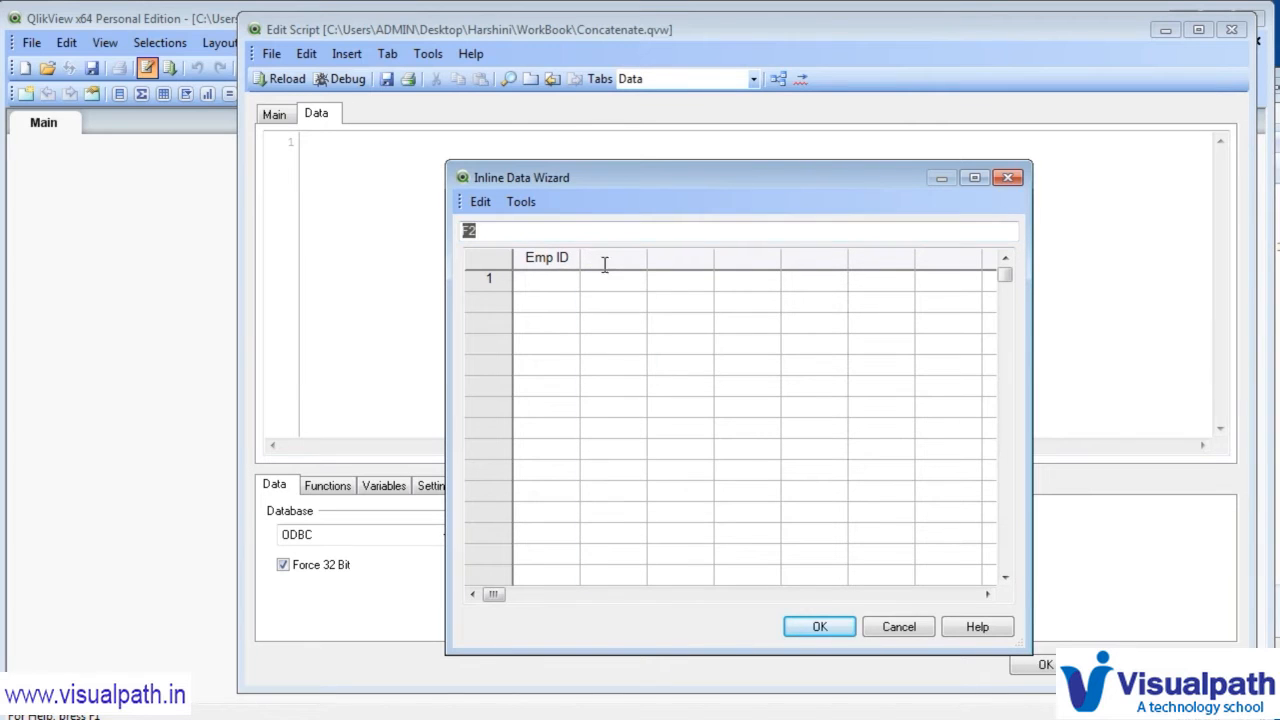
text(Name)
click(681, 258)
text(Designation)
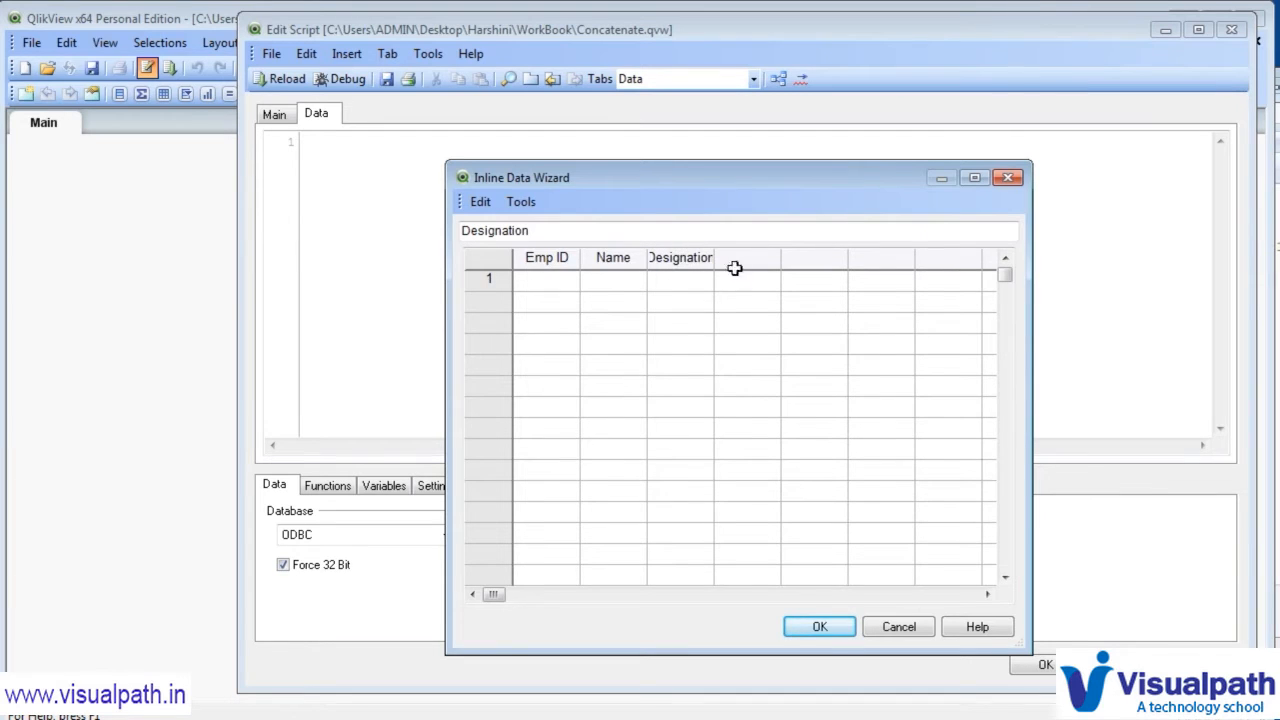
- Fill the Emp ID column with 101 through 106 in six consecutive rows
click(536, 281)
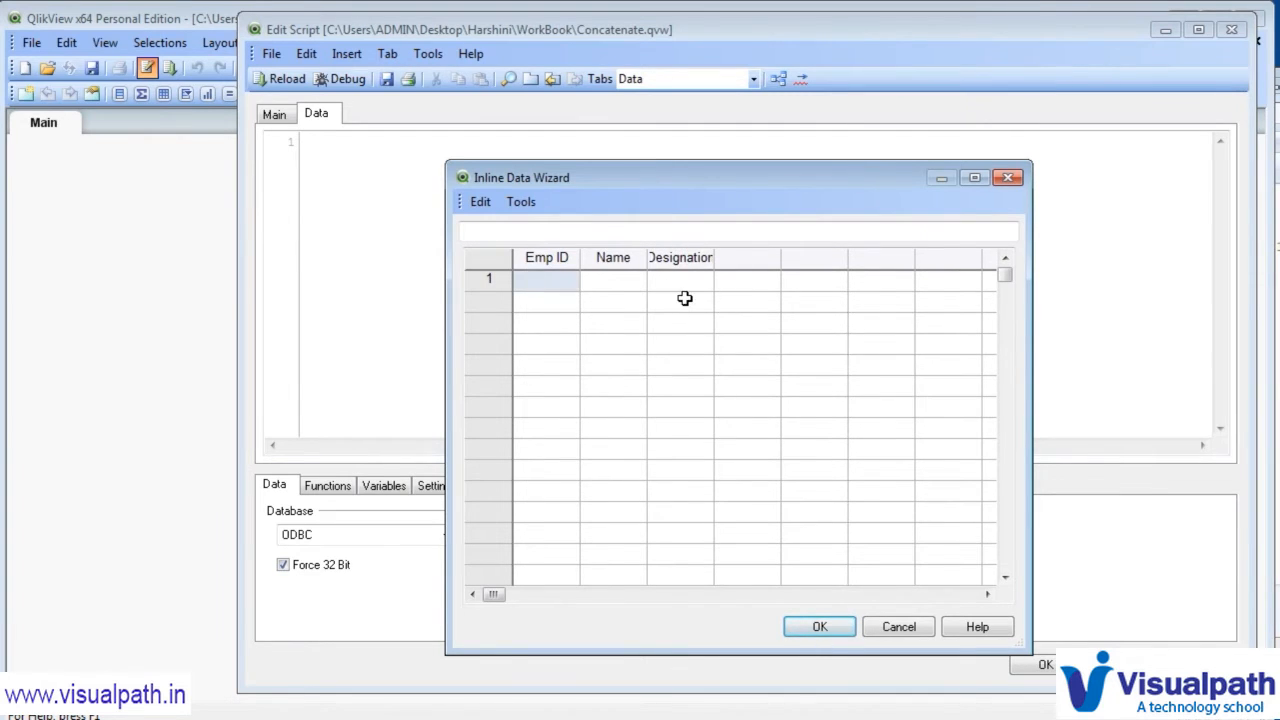
text(101)
click(551, 301)
text(102)
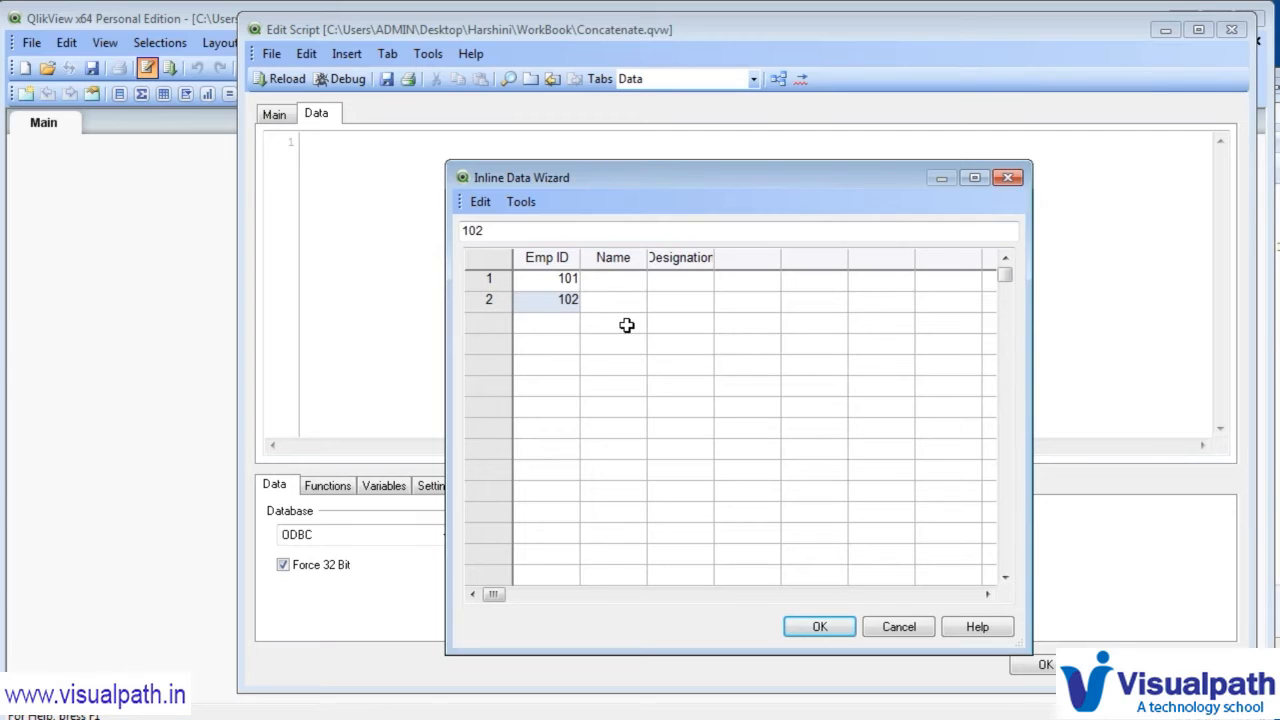
key(Return)
text(103)
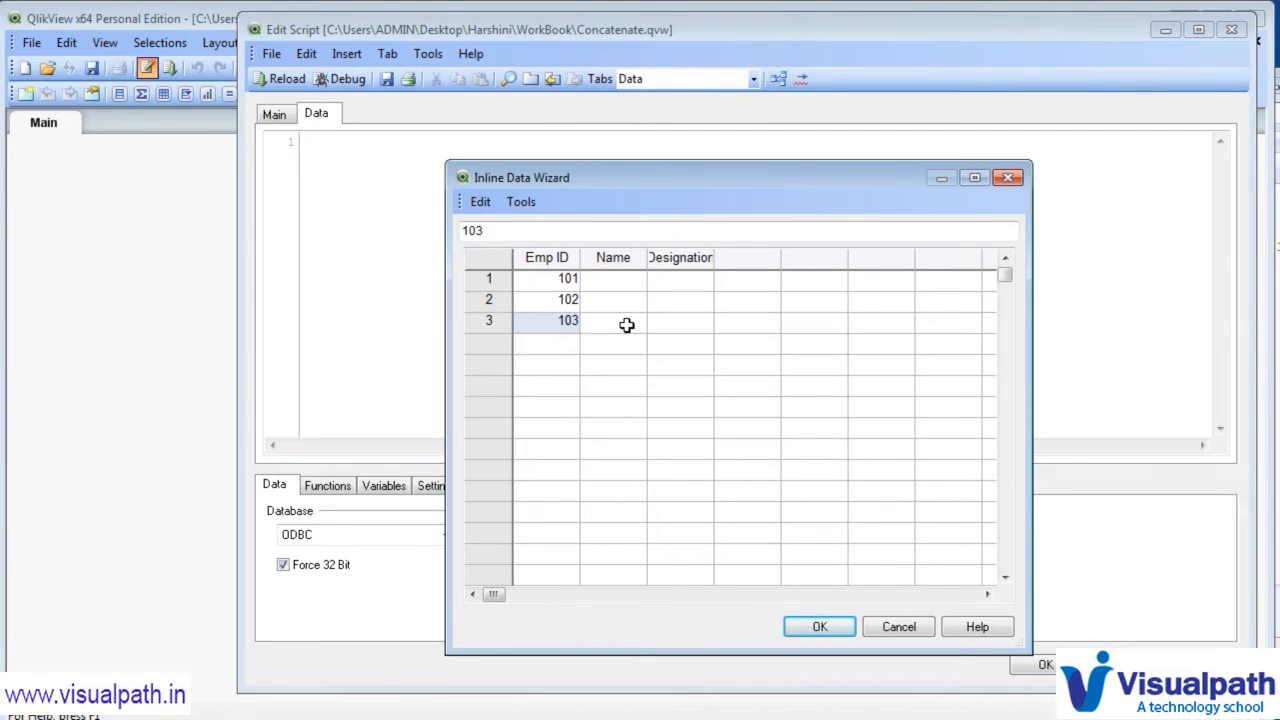
key(Return)
text(04)
key(BackSpace)
key(BackSpace)
text(104)
key(Return)
text(105)
key(Return)
text(106)
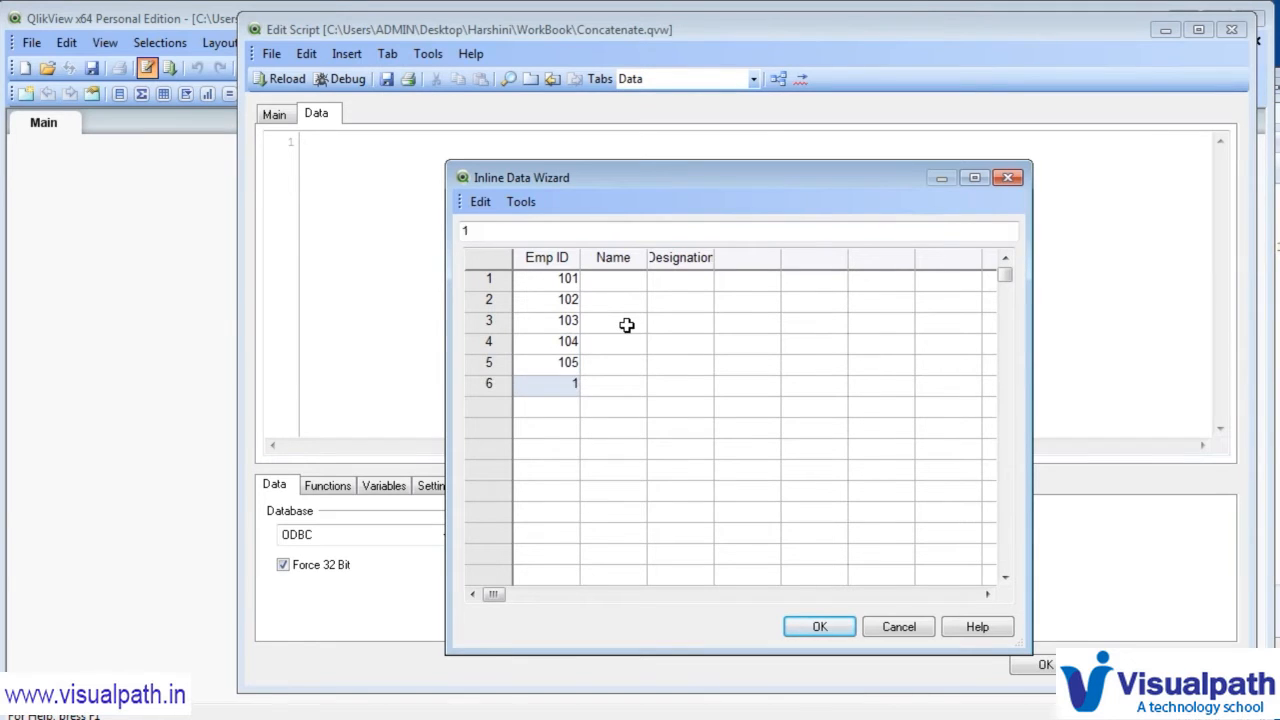
key(Return)
- Fill the Name column with the first names of the six employees, one for each Emp ID row
key(Right)
key(Up)
key(Up)
key(Up)
key(Up)
key(Up)
key(Up)
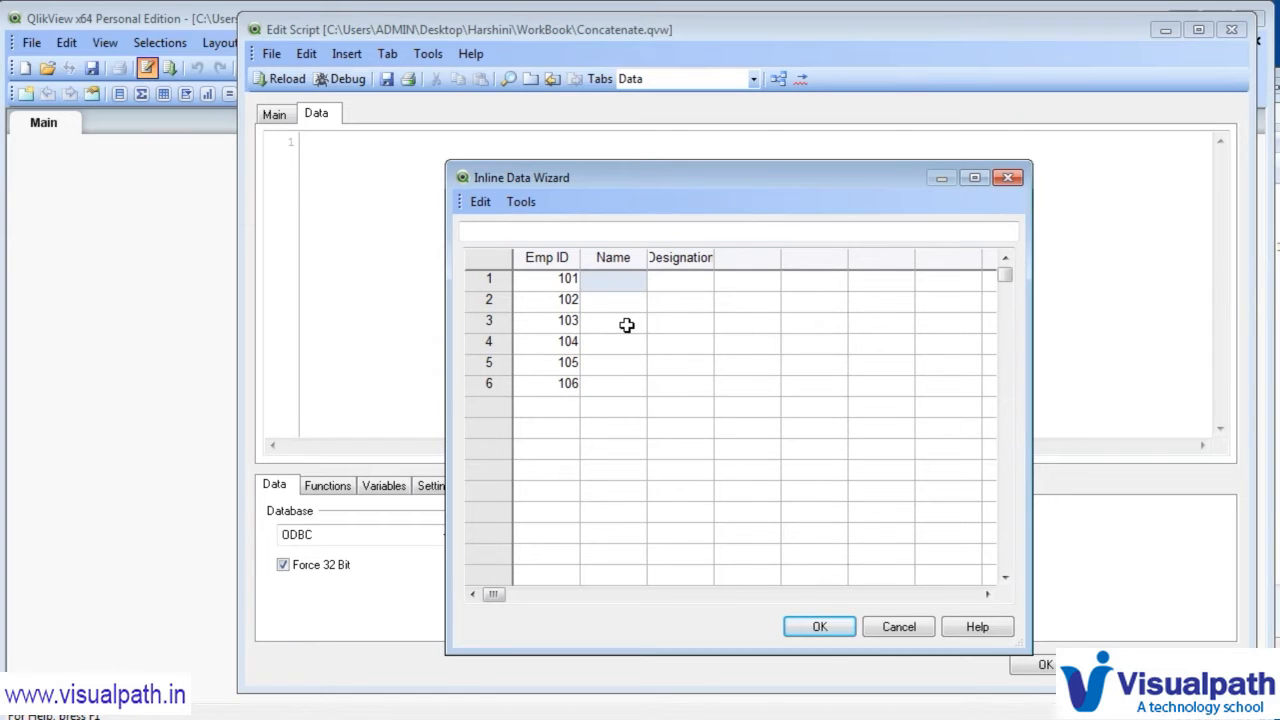
text(Mukesh)
key(Return)
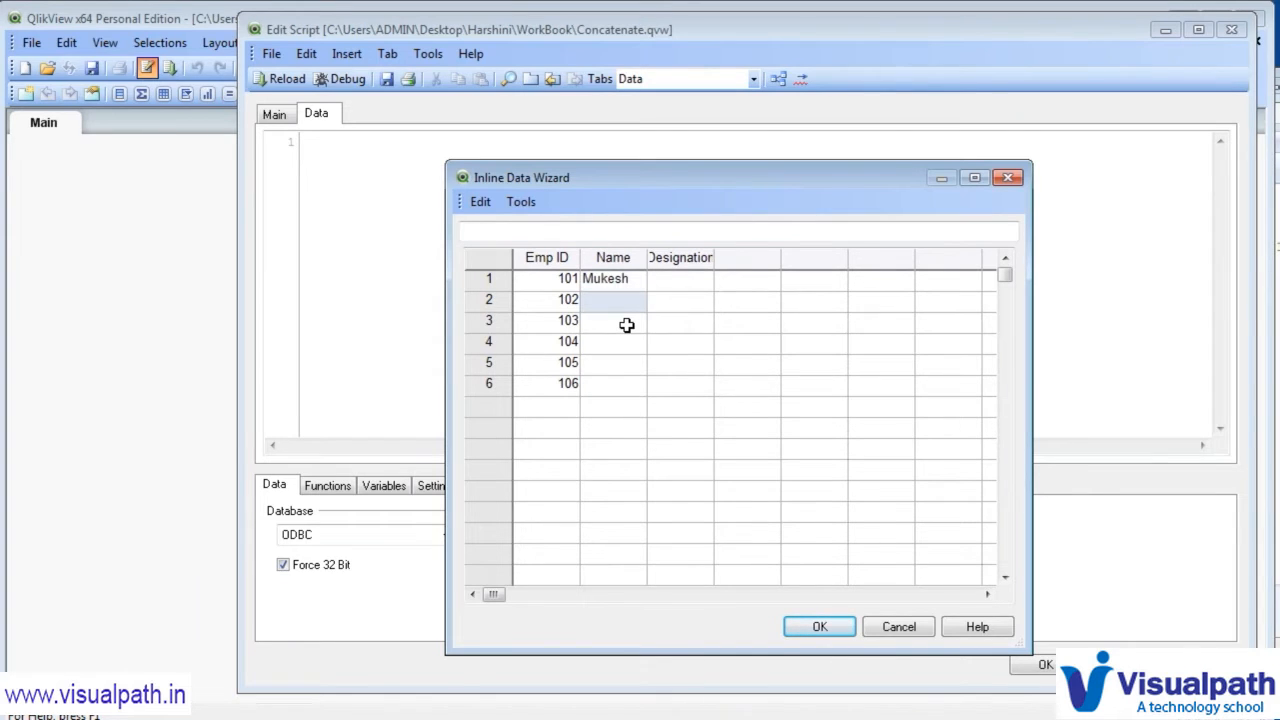
text(kalyan)
key(Return)
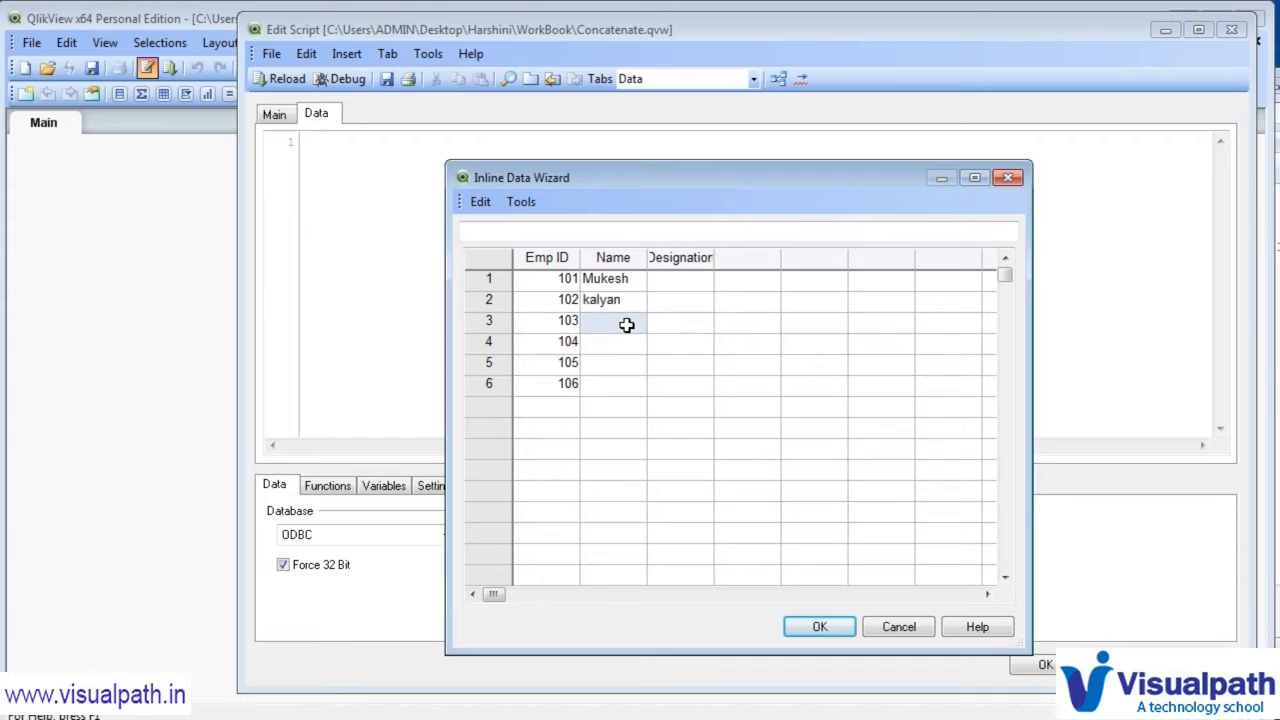
text(hari)
key(Return)
text(Sita)
key(Return)
text(R)
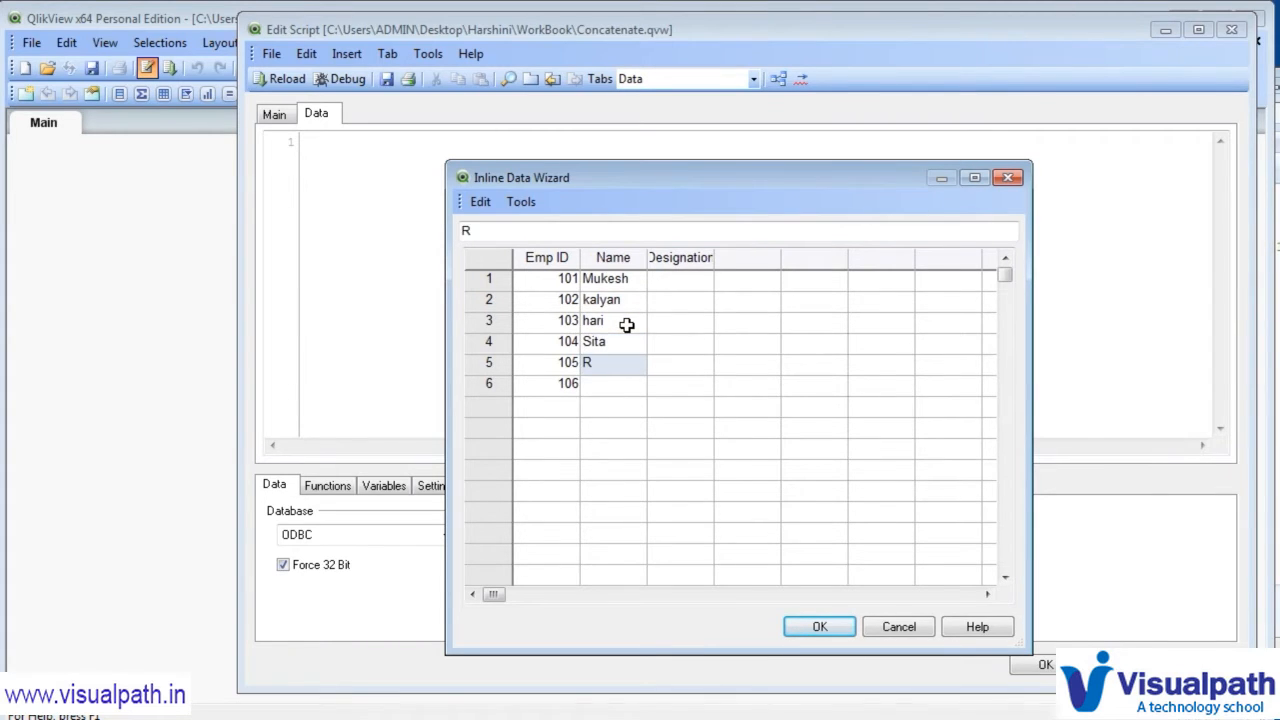
text(aam)
key(Return)
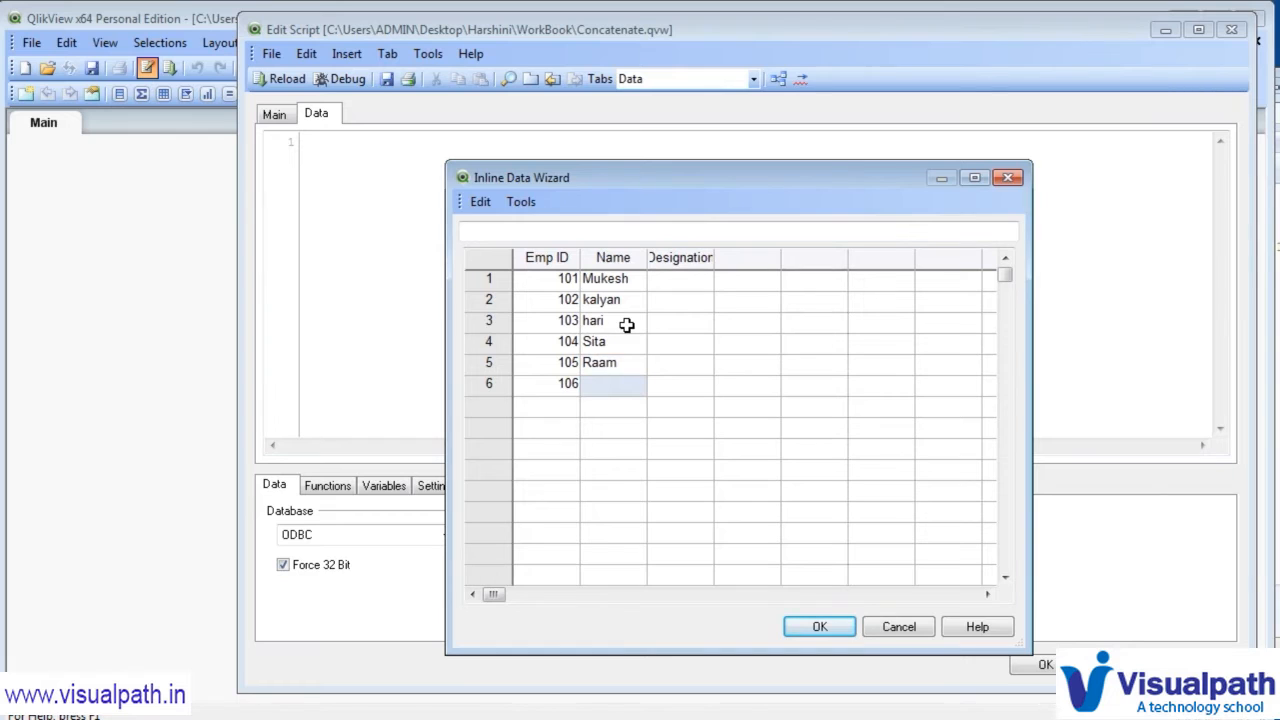
text(Subrat)
- Enter the designations Director, Sr. Director and Manager for the first three employees
click(700, 279)
text(Director)
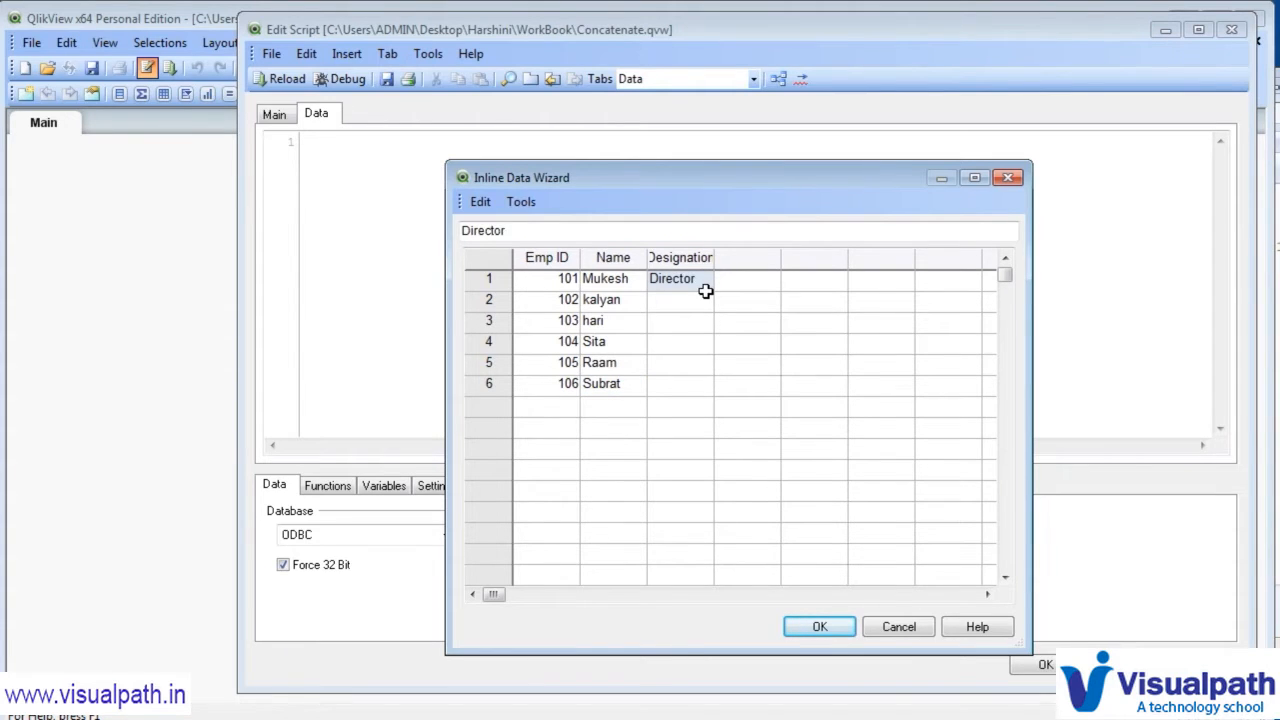
key(Return)
text(S)
key(BackSpace)
text(S)
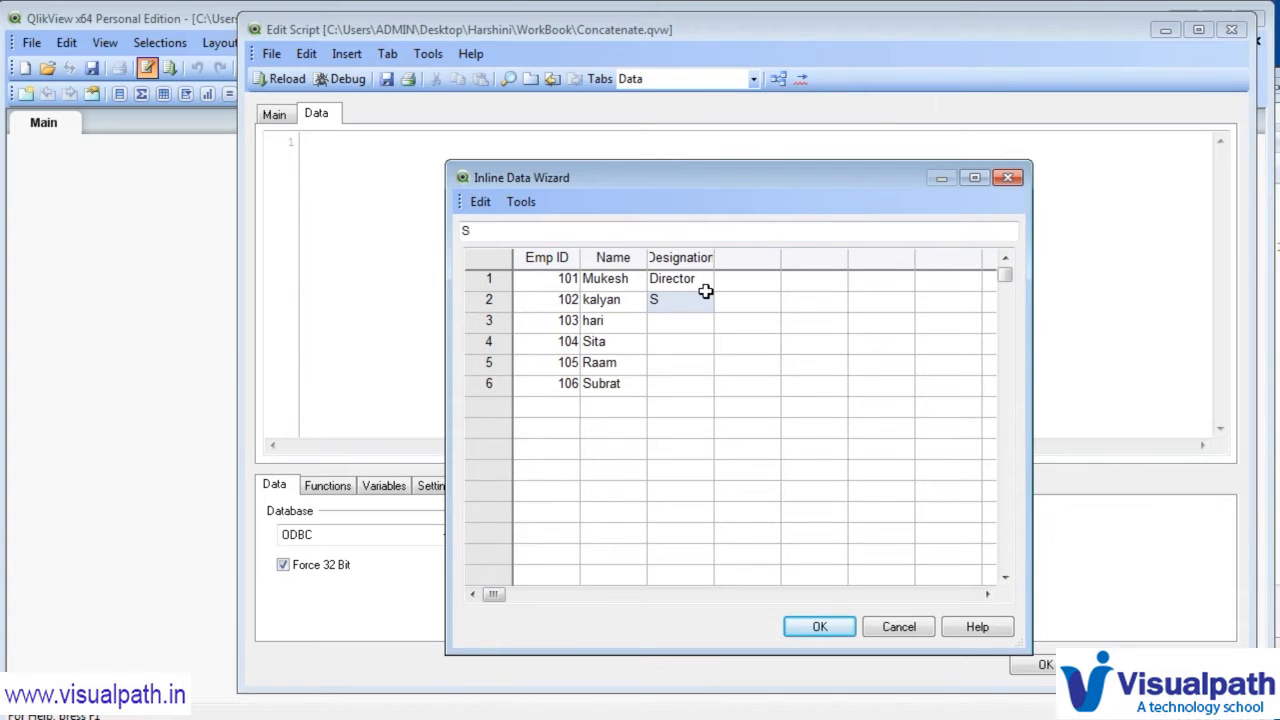
text(r. Director)
key(Return)
text(Manager)
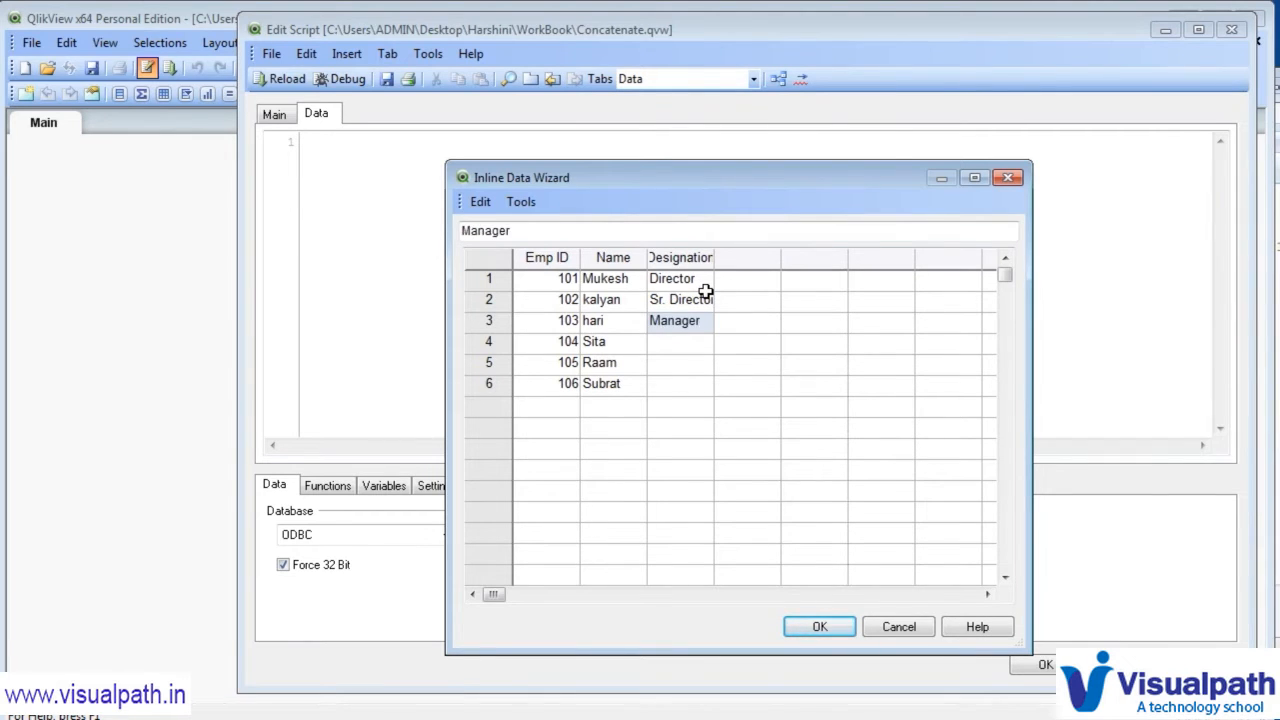
- Enter the designations TL, Analyst and Manager for rows 4 to 6 and generate the inline load statement
key(Return)
text(TL)
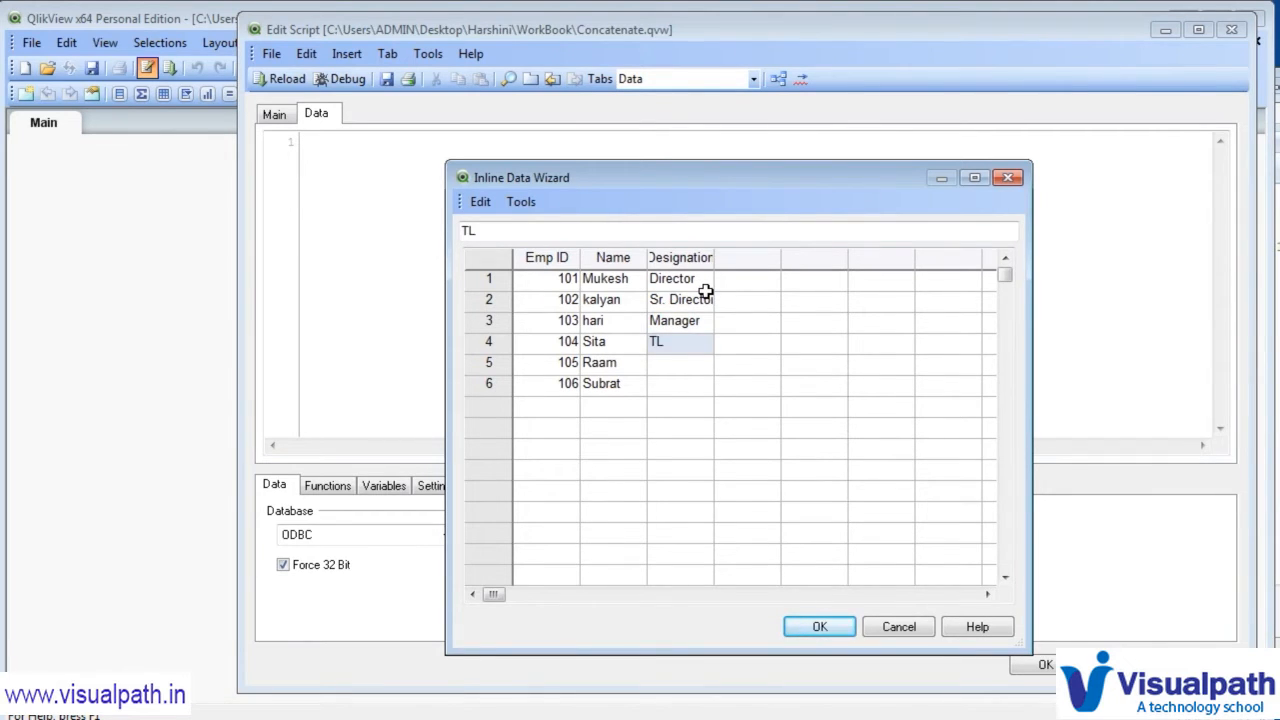
key(Return)
text(Anal)
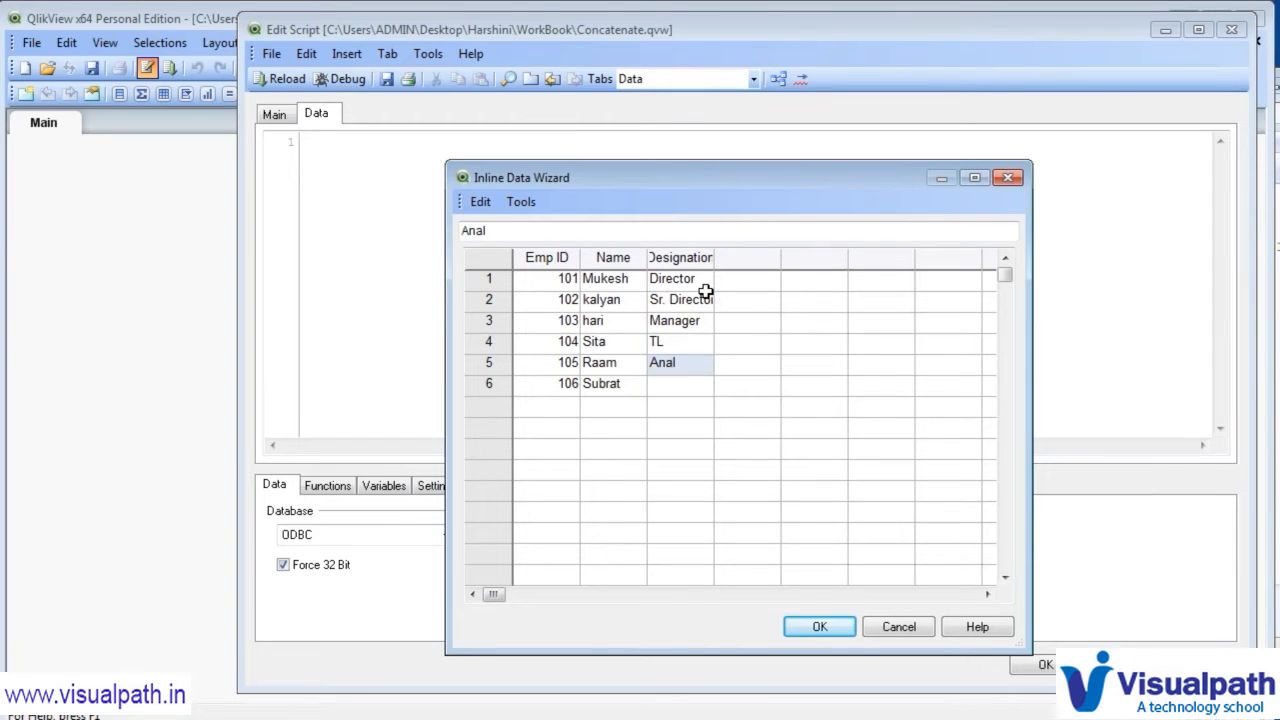
text(ysst)
key(BackSpace)
key(BackSpace)
text(t)
key(Return)
text(Manager)
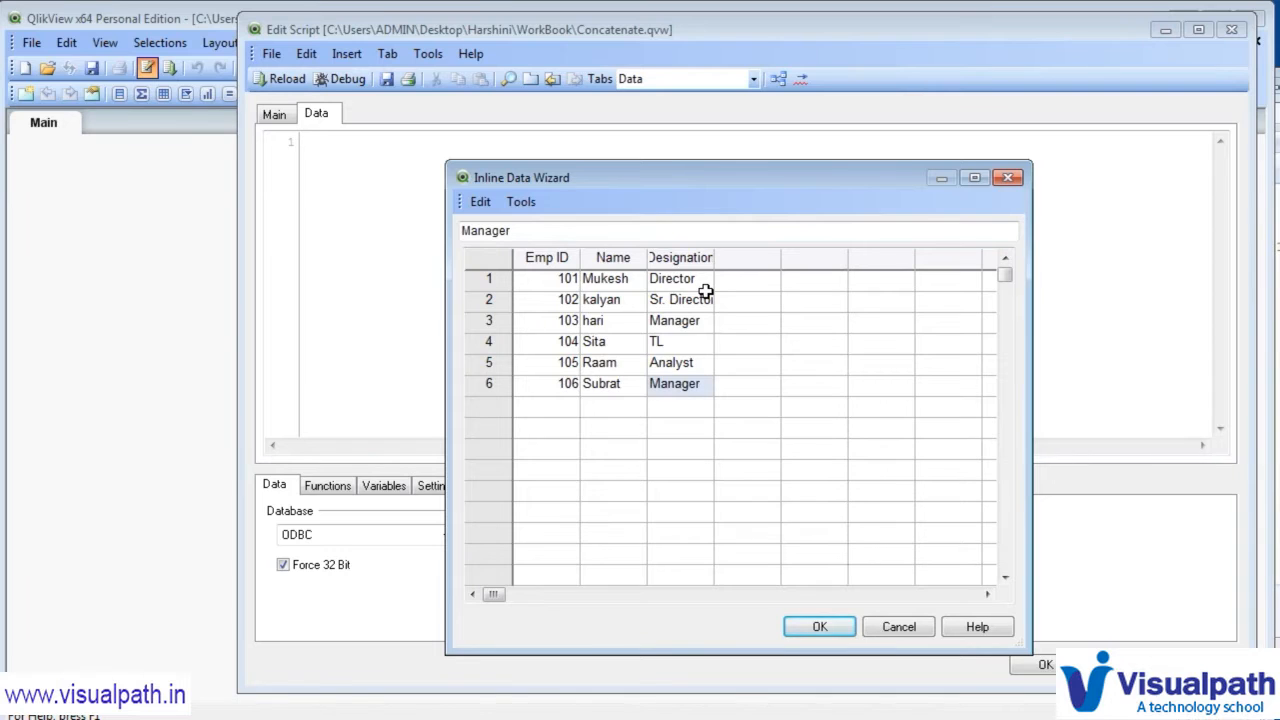
click(800, 631)
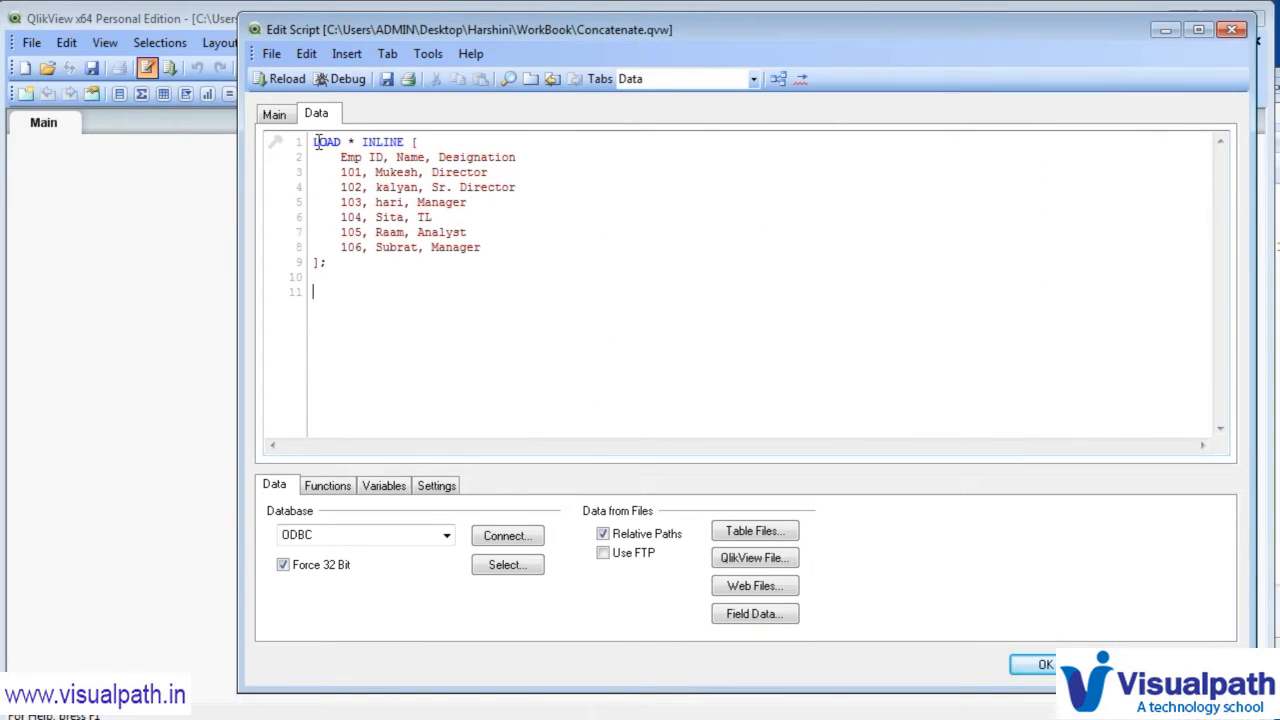
- Label the employee inline load EmpData1 on a new line above it and save the script
key(Return)
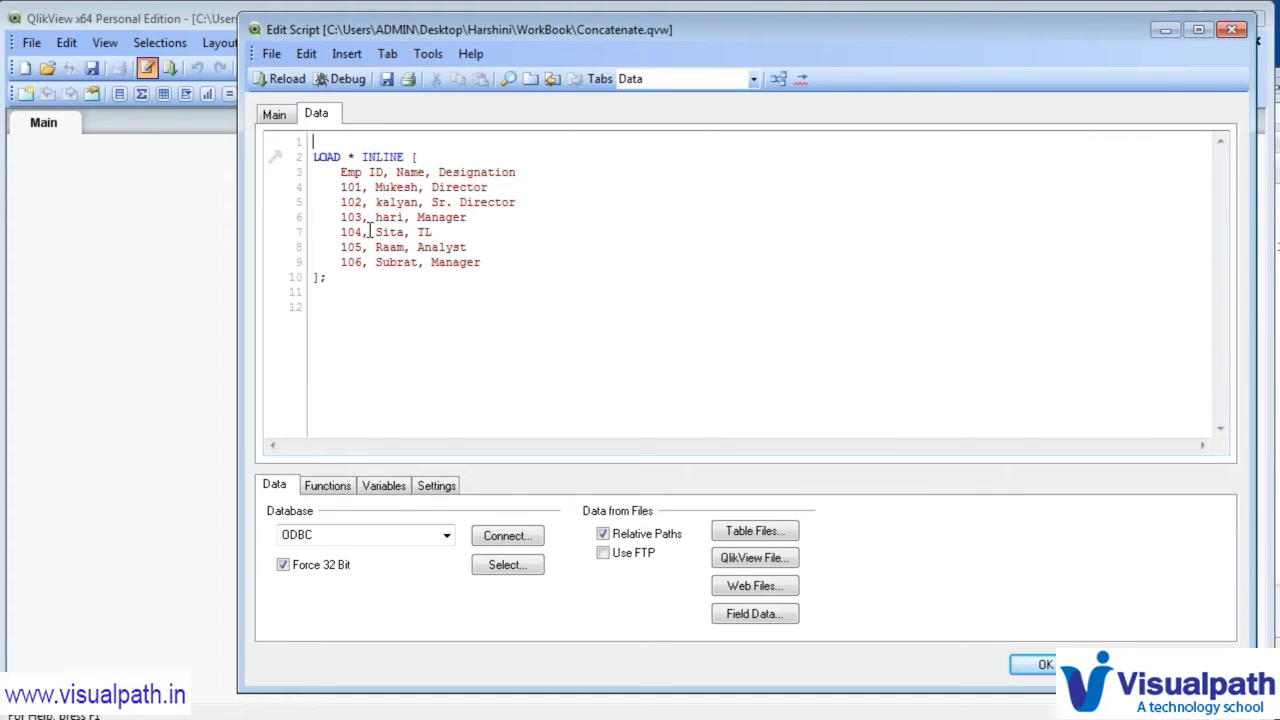
text(Emp)
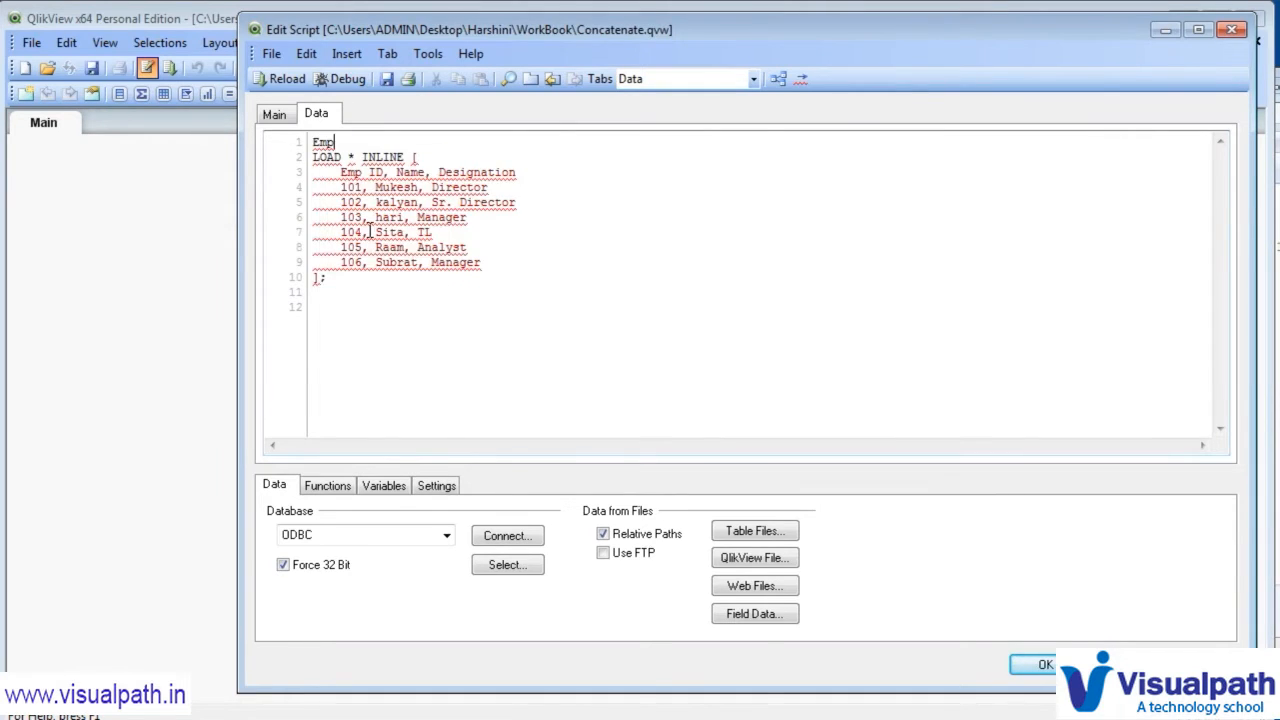
text(Data1:)
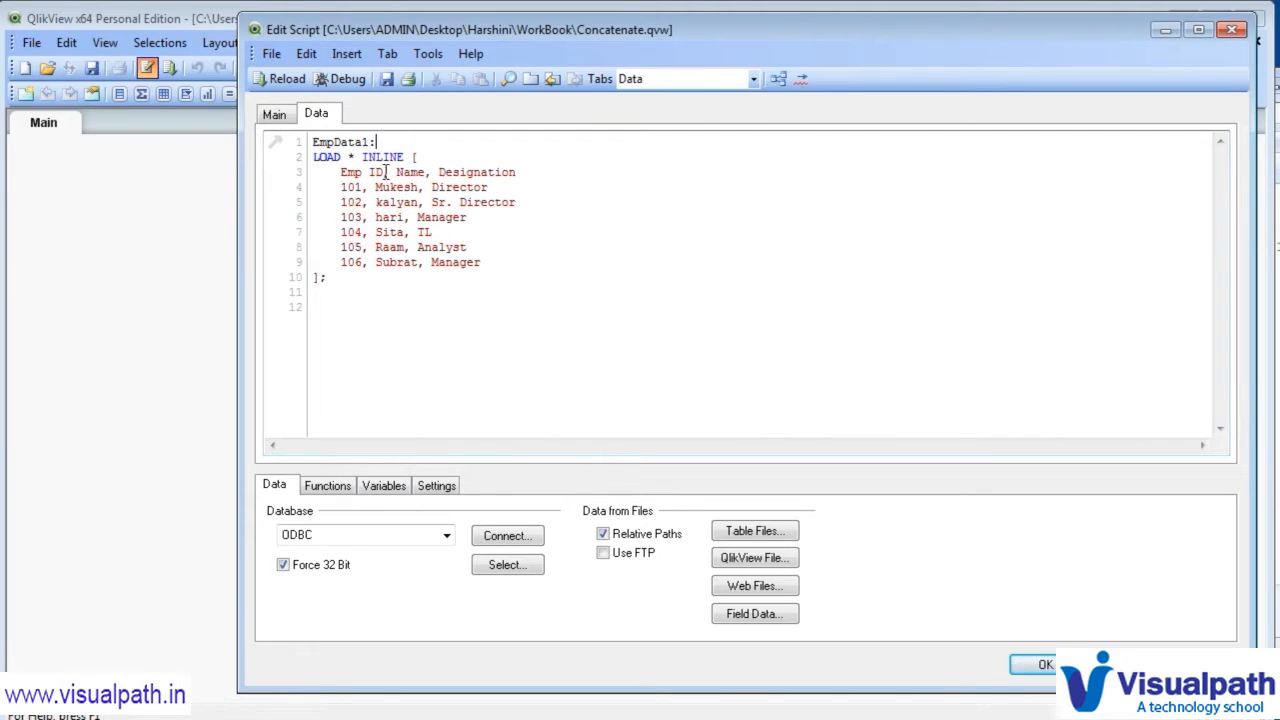
click(386, 80)
- Start a second inline load on a new line below the EmpData1 block, keeping the existing script in view
drag(341, 174, 487, 261)
click(556, 240)
key(Return)
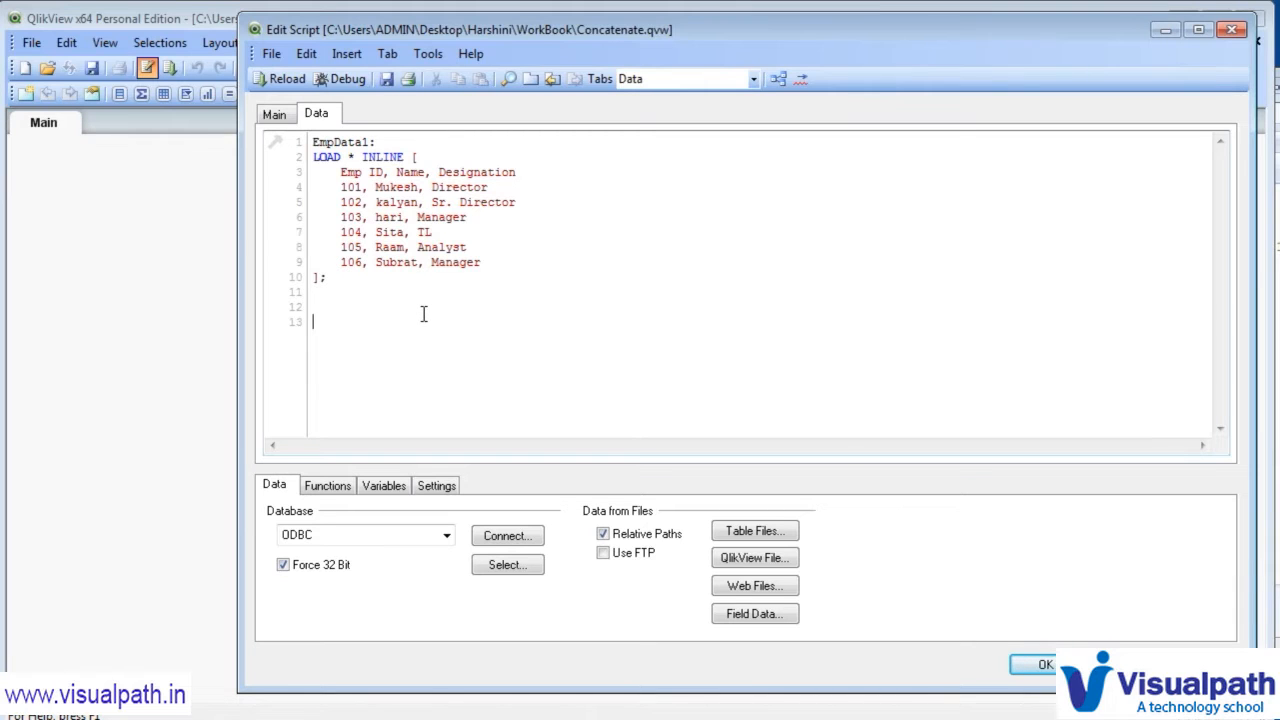
click(347, 54)
mouse_move(405, 220)
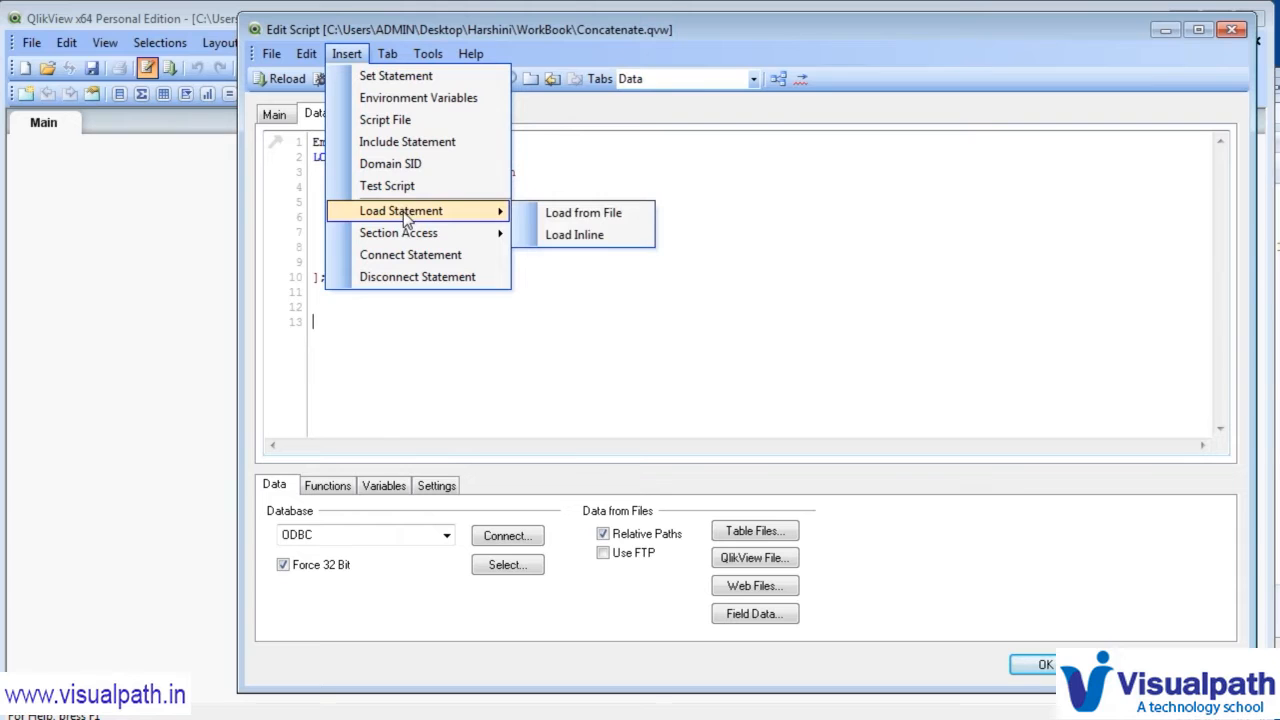
click(595, 236)
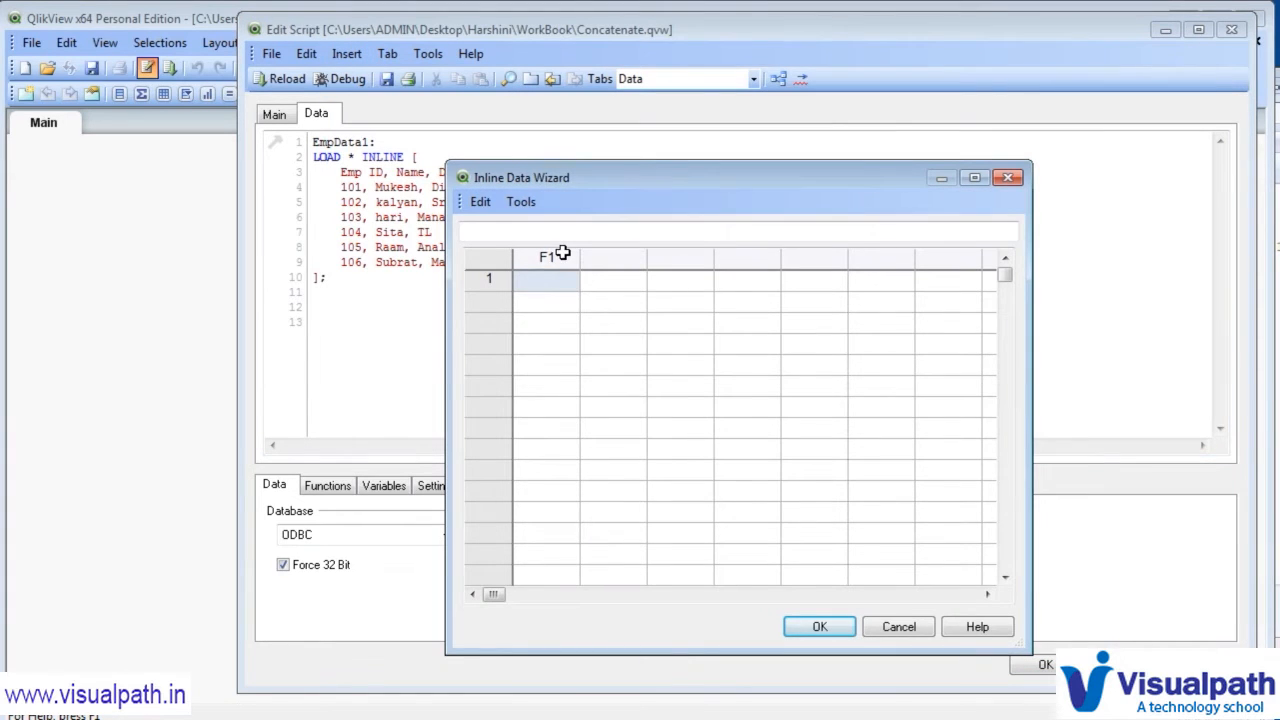
drag(597, 179, 786, 171)
- Name the first three columns of the new inline table Emp ID, Name and Designation
double_click(741, 249)
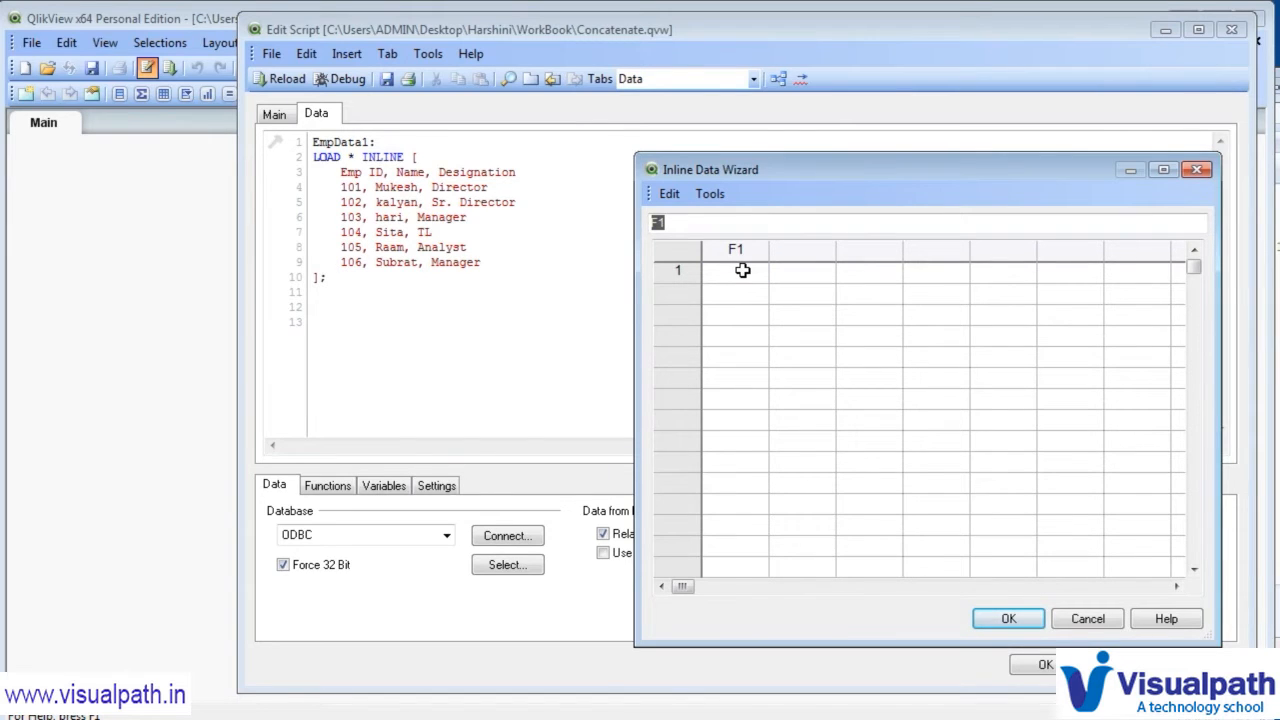
text(Emp ID)
double_click(813, 251)
text(Name)
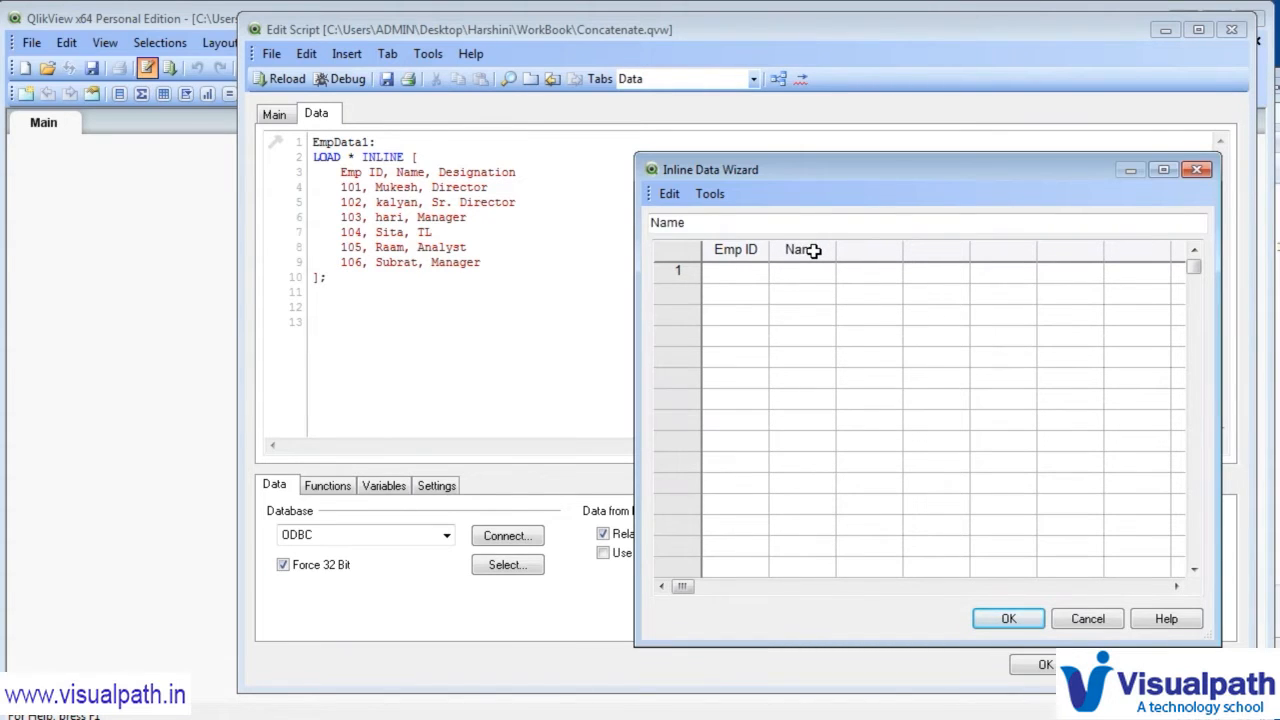
double_click(862, 249)
text(Designation)
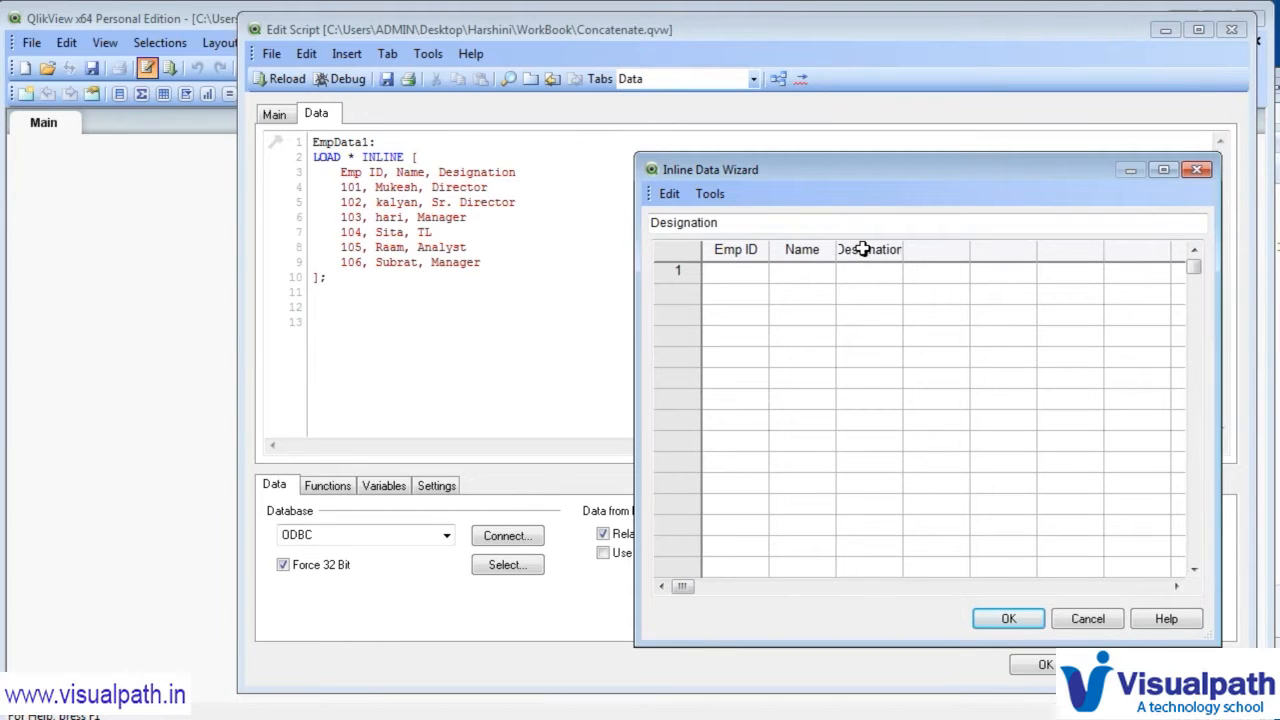
- Fill the Emp ID column with 107, 108, 109 and 110 in four consecutive rows
click(737, 273)
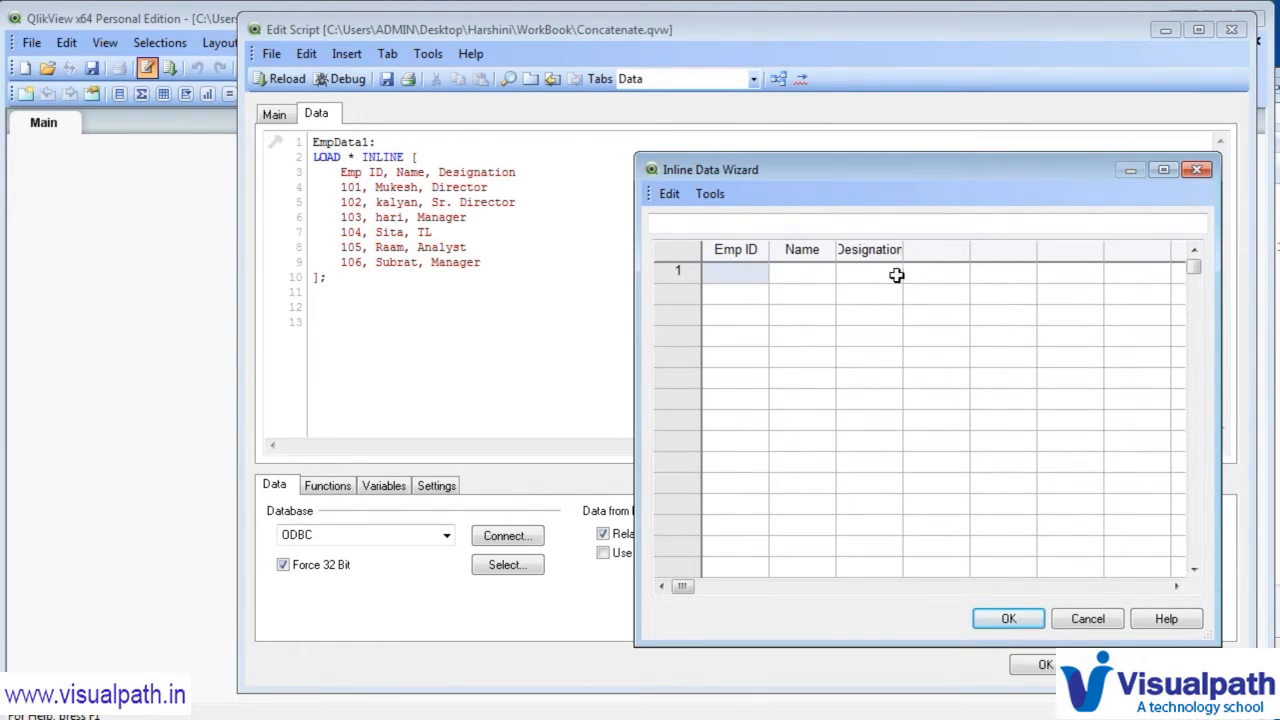
text(107)
key(Return)
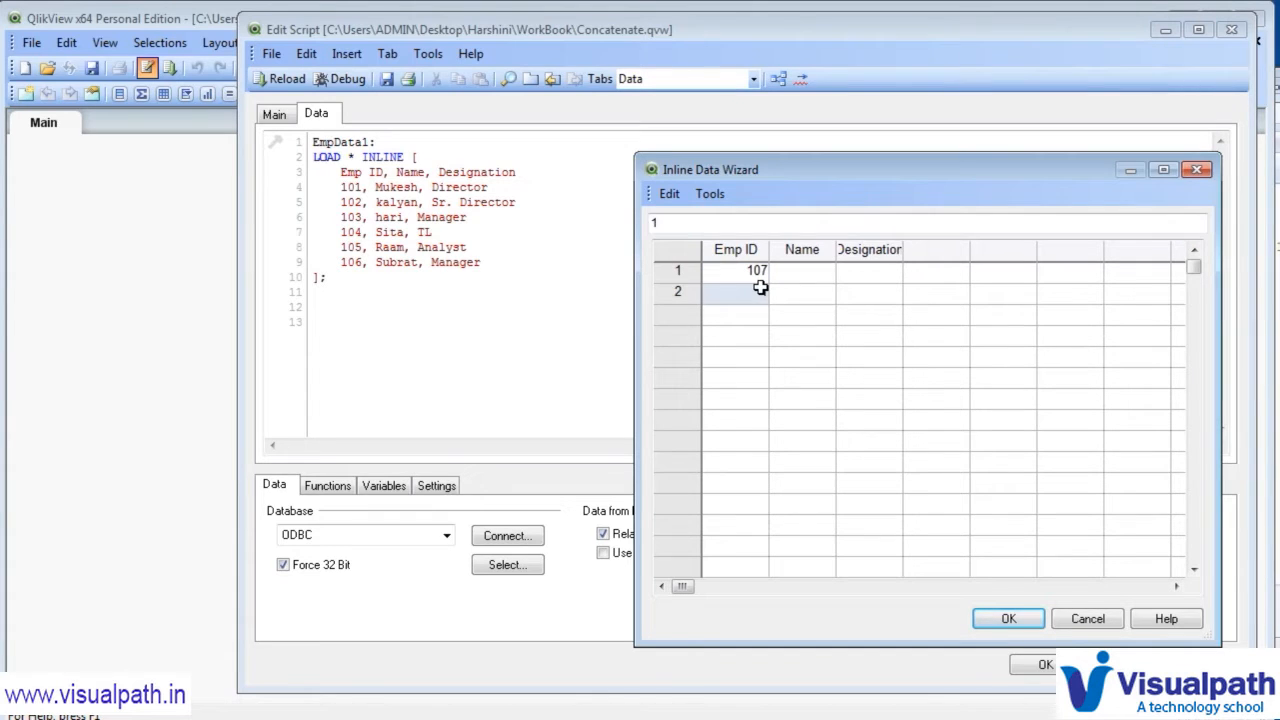
key(Return)
text(109)
key(Return)
text(110)
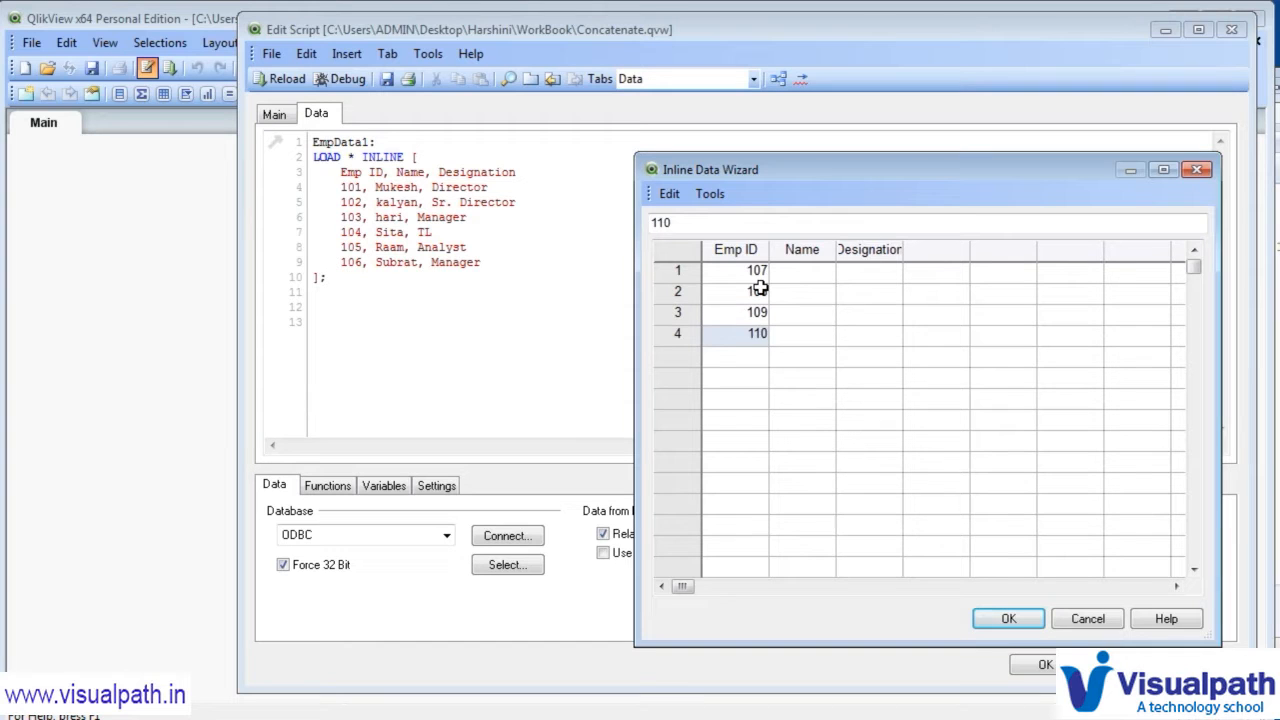
- Fill the Name column with A, B, C and D for Emp IDs 107 to 110
key(Tab)
key(Up)
key(Up)
key(Up)
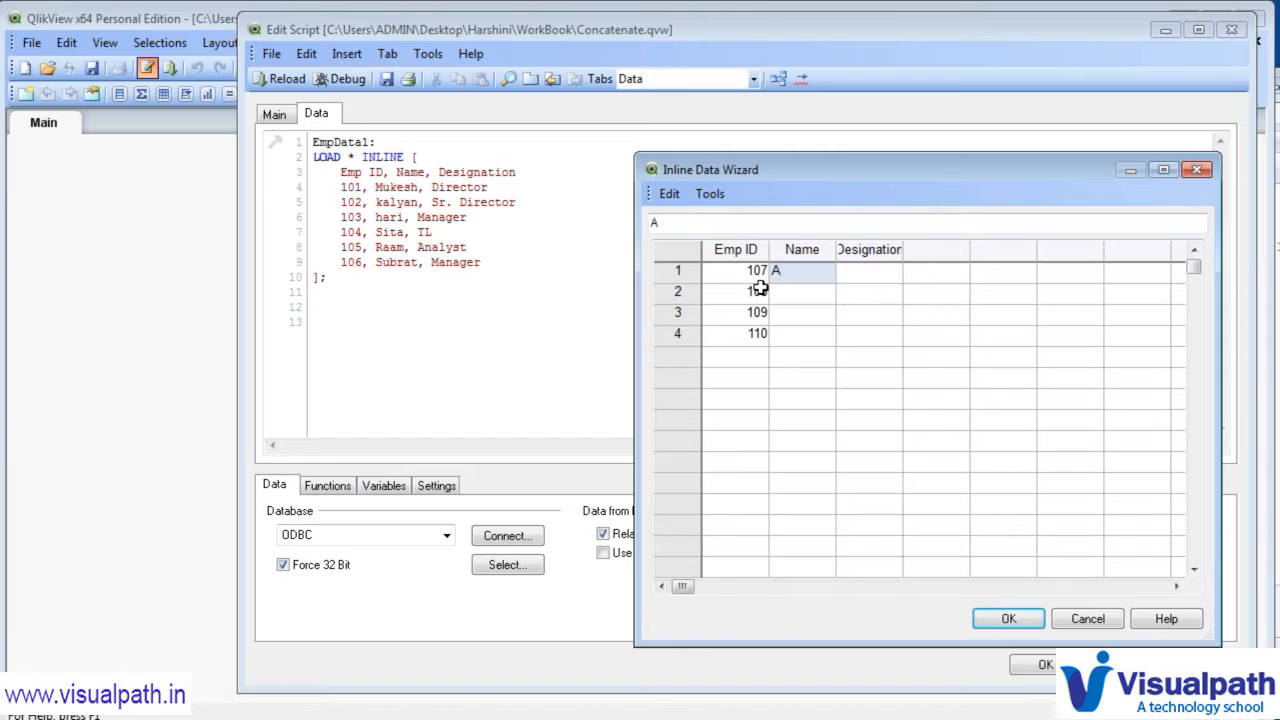
key(Return)
text(B)
key(Return)
text(C)
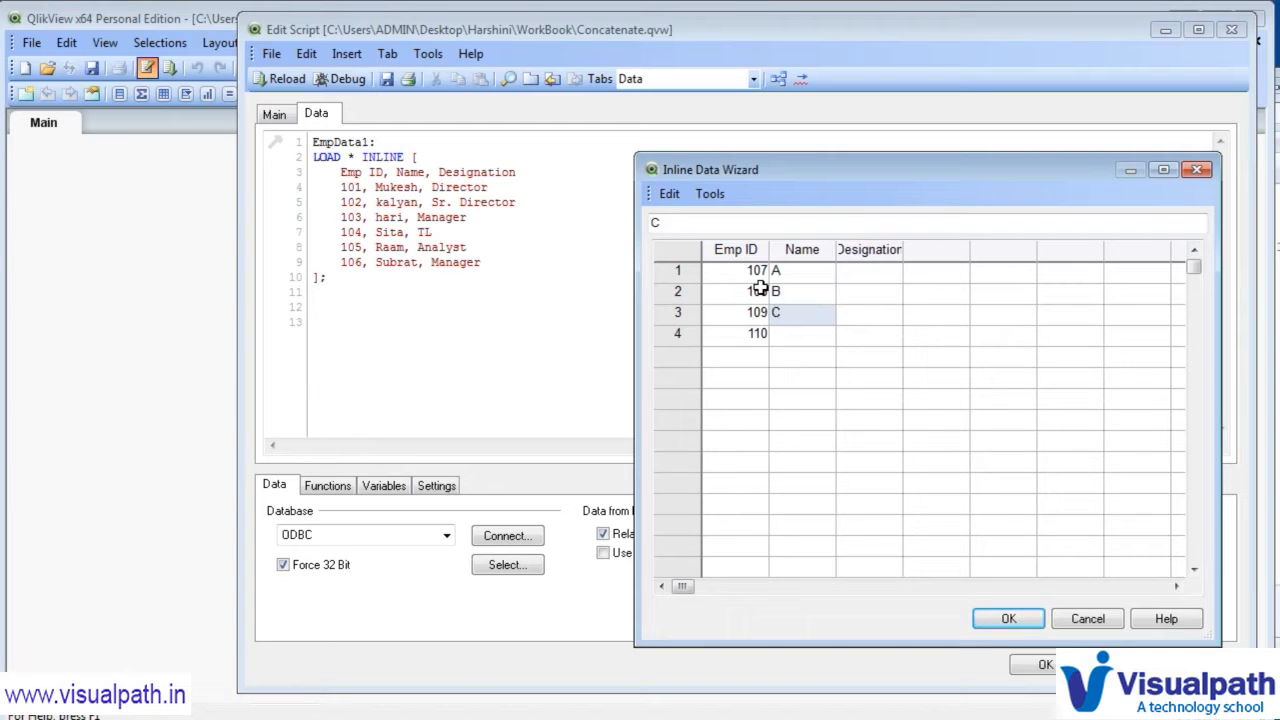
key(Return)
text(D)
key(Return)
- Enter the designations RA for employee 107 and JRA for employee 108
key(Tab)
key(Up)
key(Up)
key(Up)
key(Up)
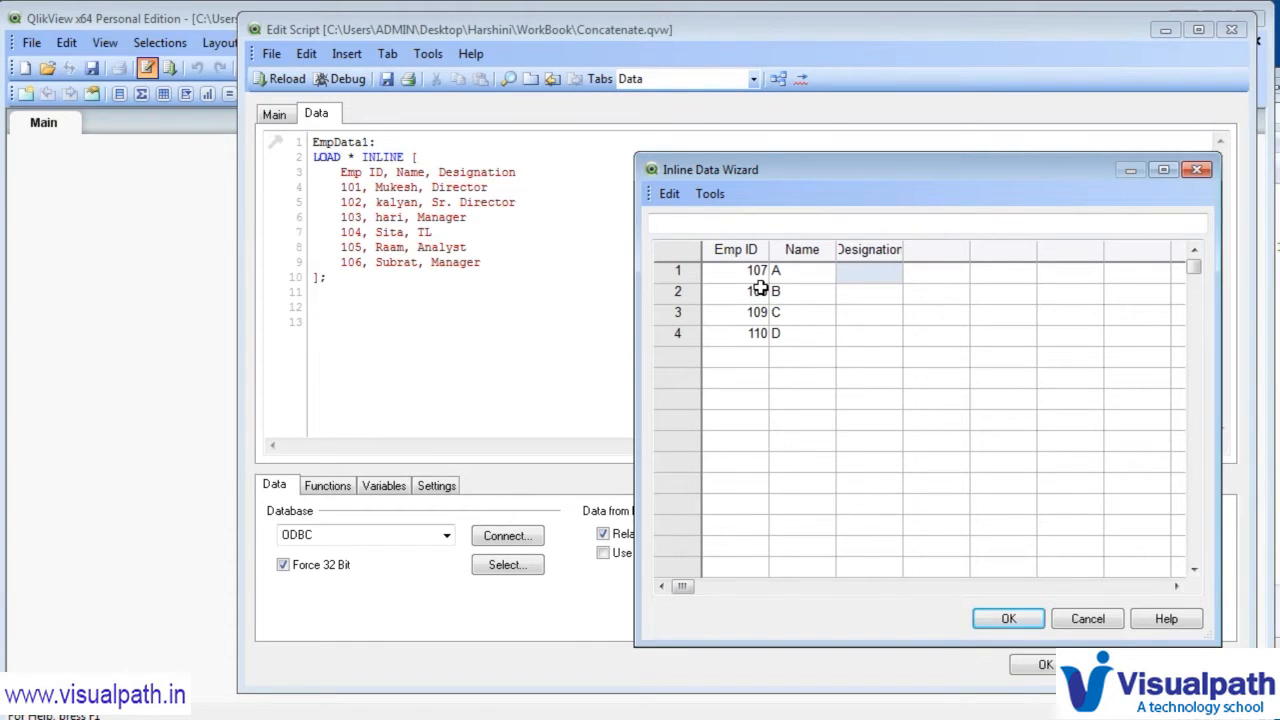
text(RA)
key(Return)
text(JA)
key(Return)
key(Up)
text(JRA)
key(Return)
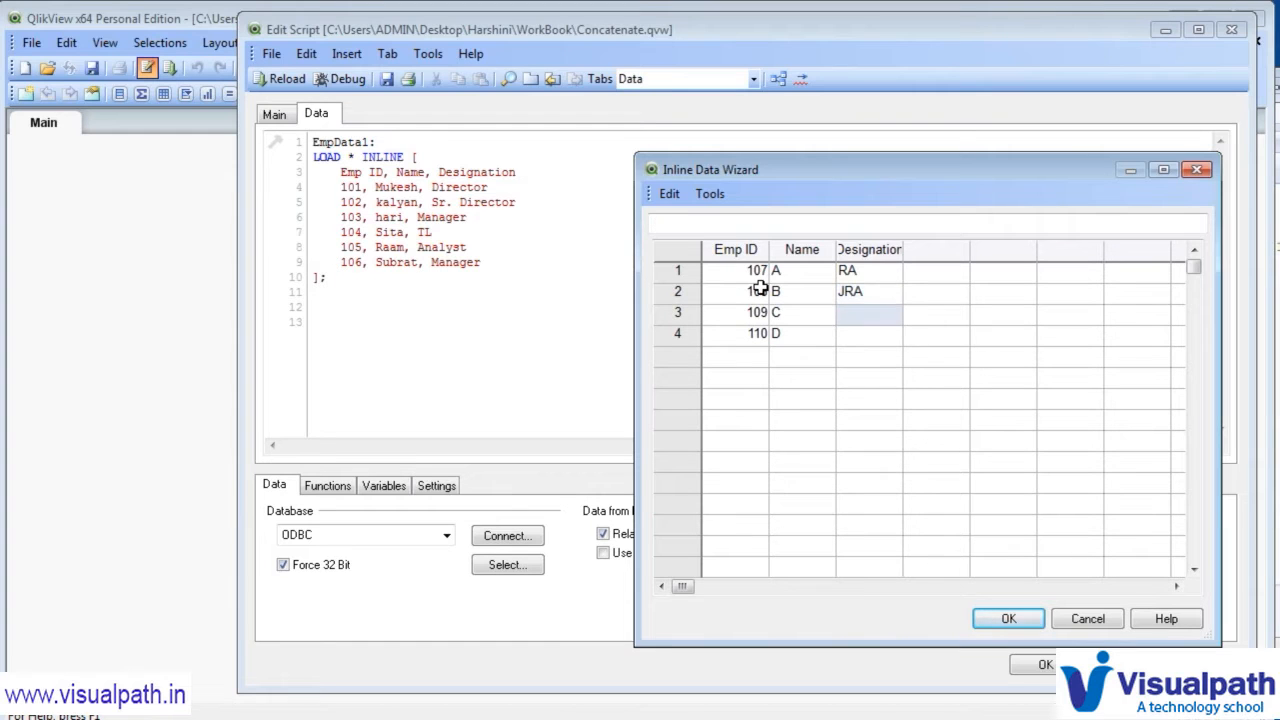
- Enter the designations SRA for employee 109 and RA for employee 110, and generate the inline load statement
text(SRA)
key(Return)
text(RA)
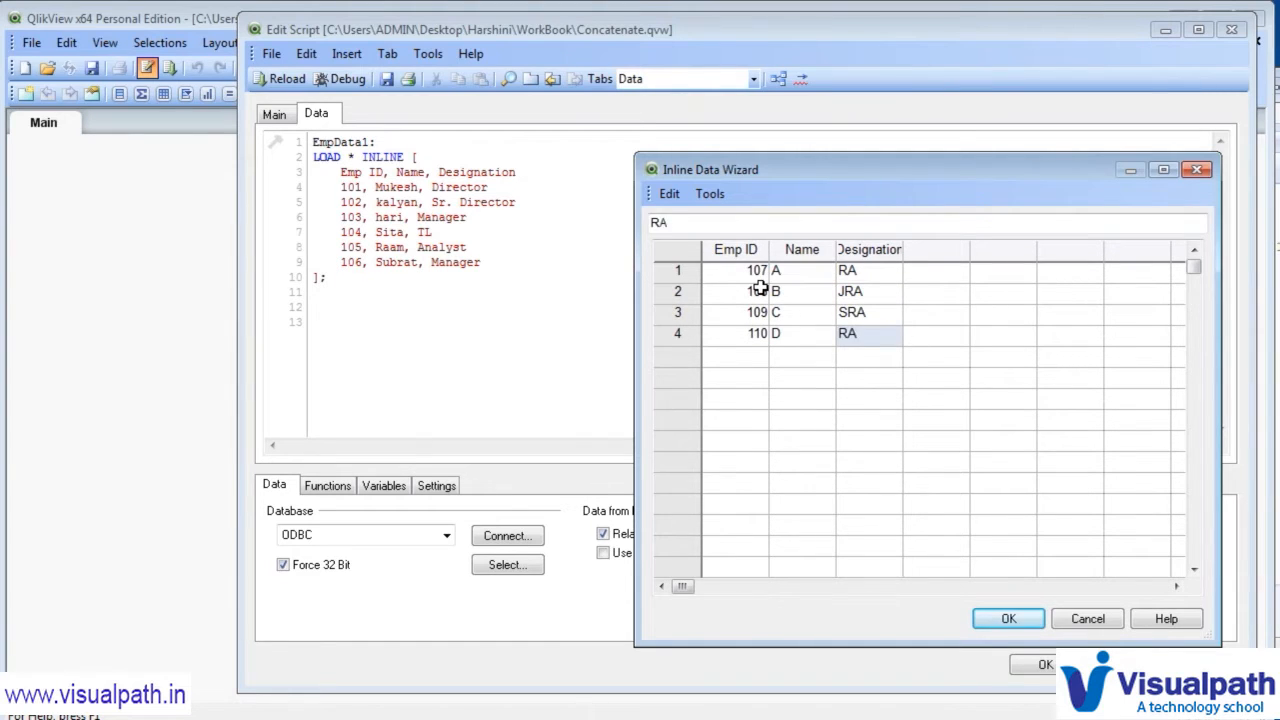
click(1005, 621)
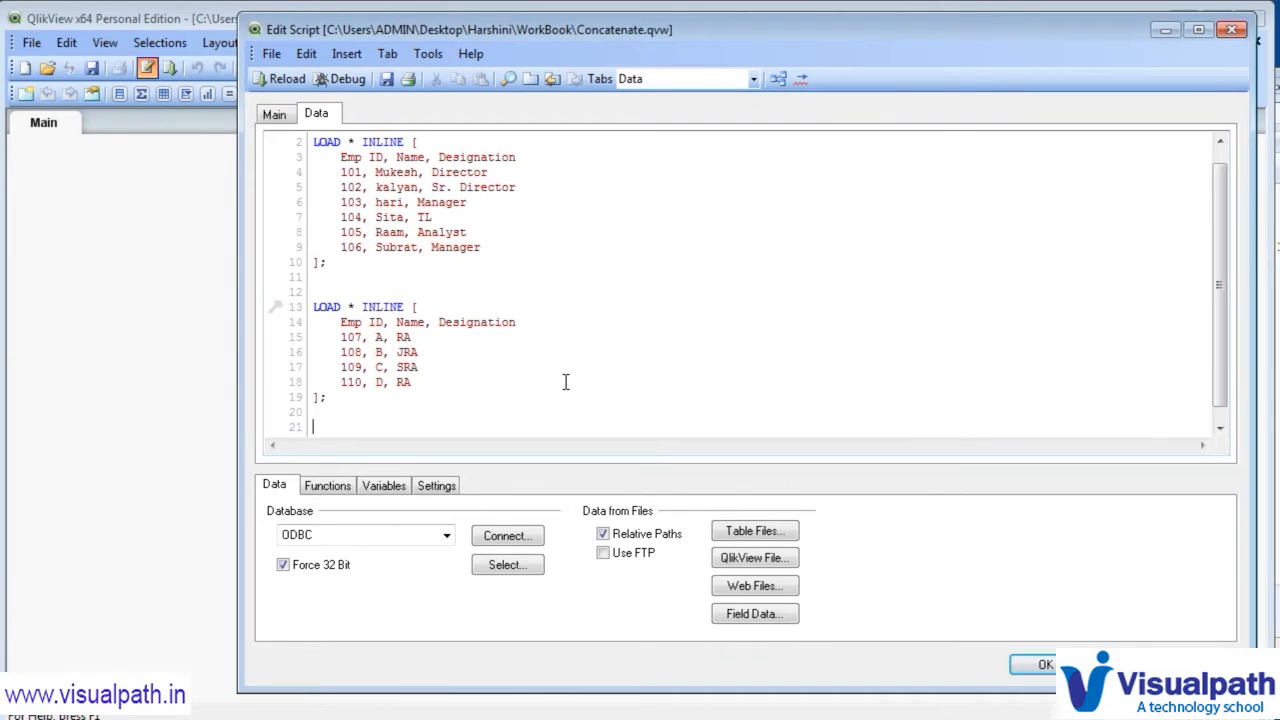
- Label the second inline load EmpData2, leaving blank lines between it and the EmpData1 block
scroll(432, 270, up, 1)
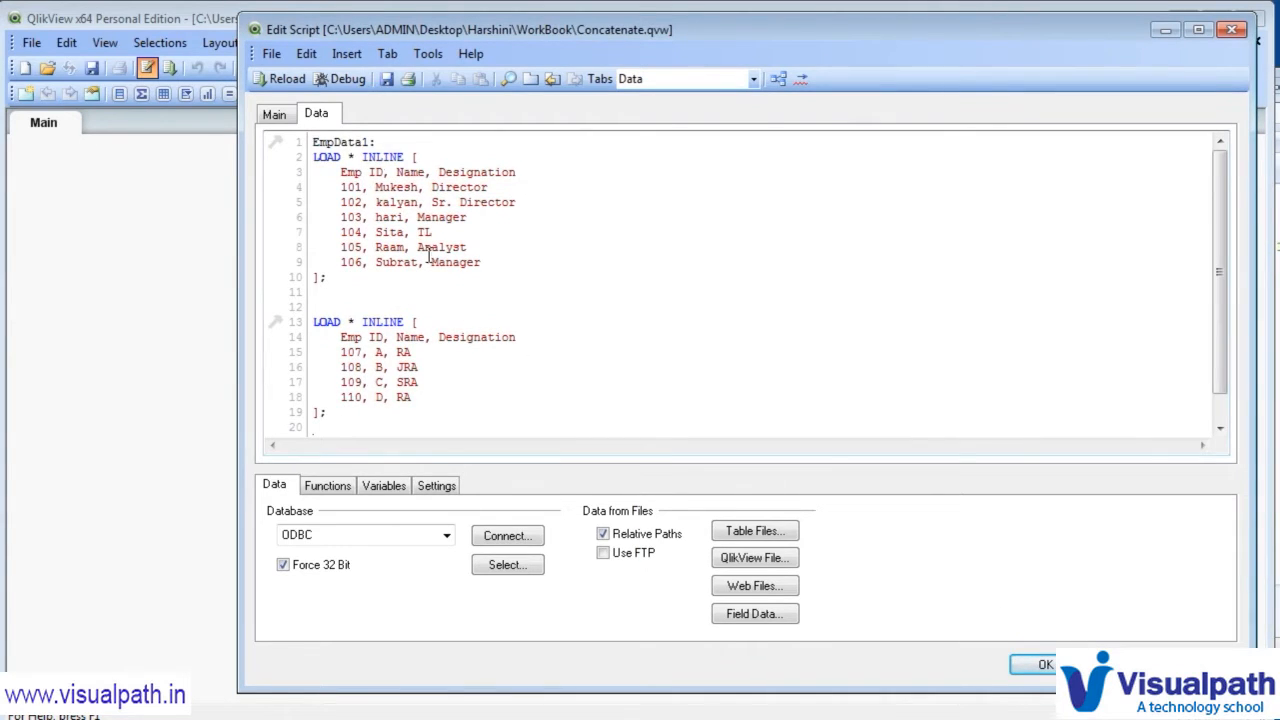
drag(326, 277, 316, 140)
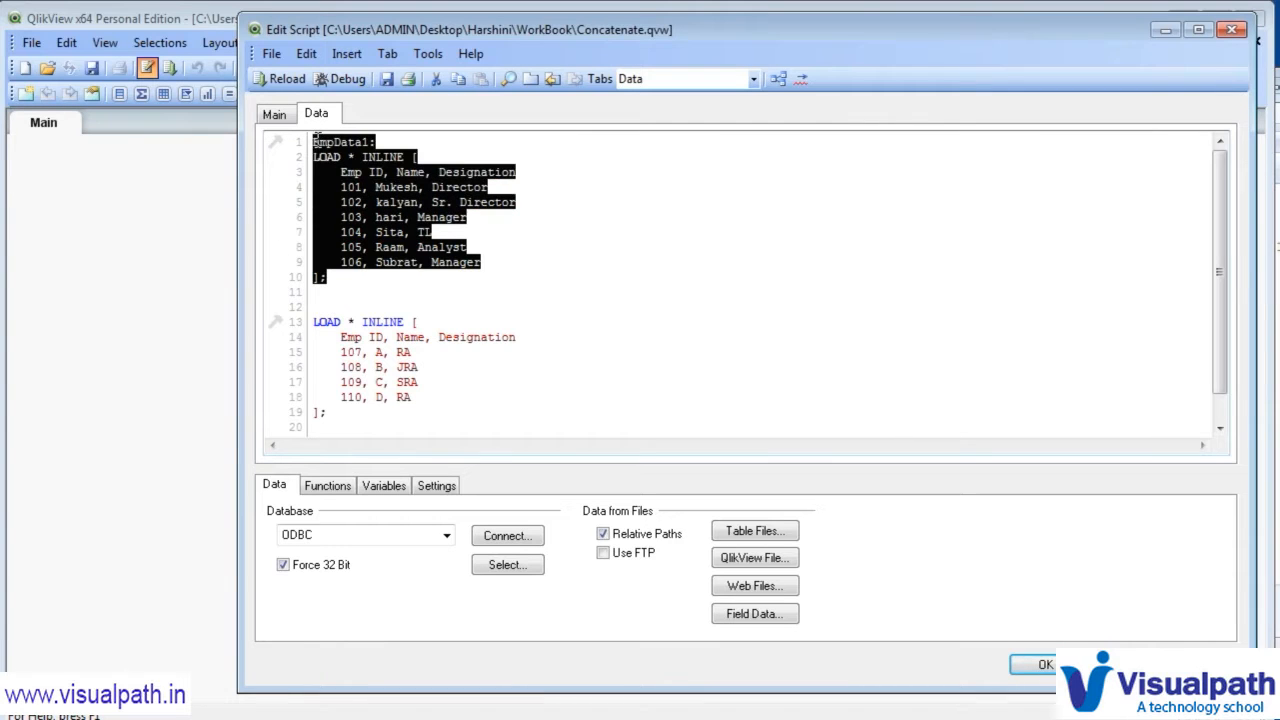
drag(361, 277, 308, 143)
drag(325, 308, 339, 410)
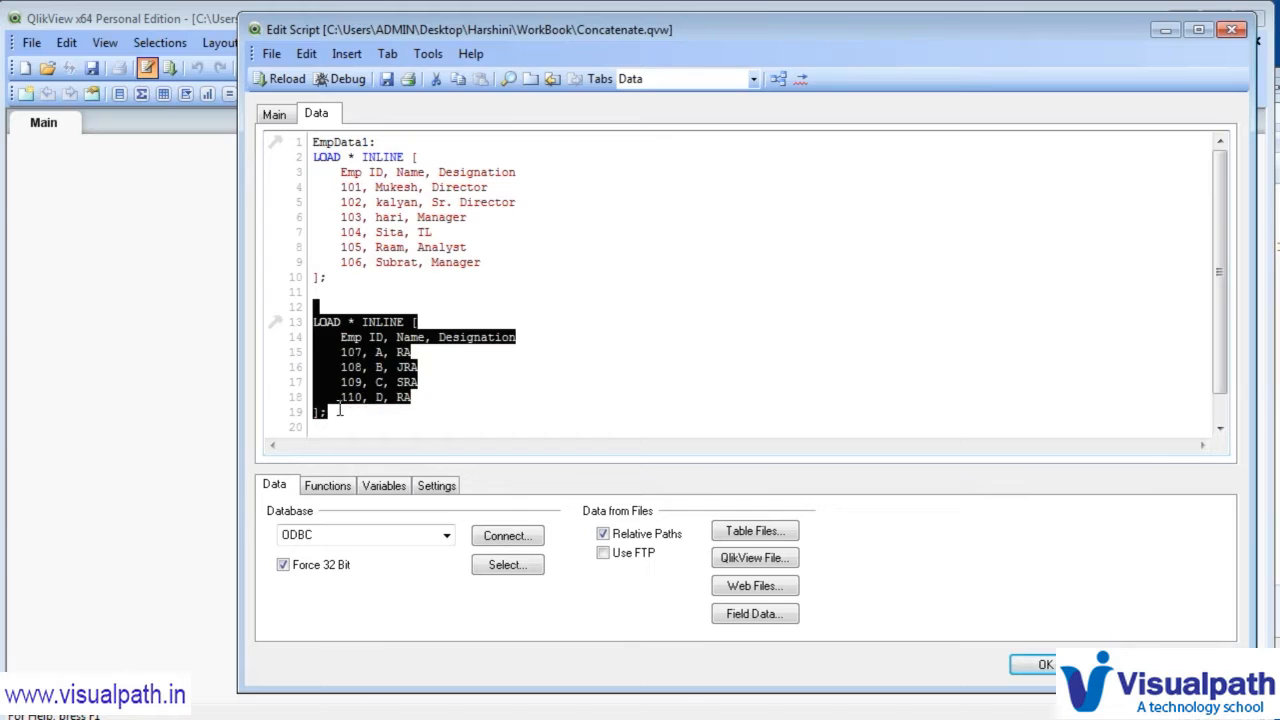
click(374, 292)
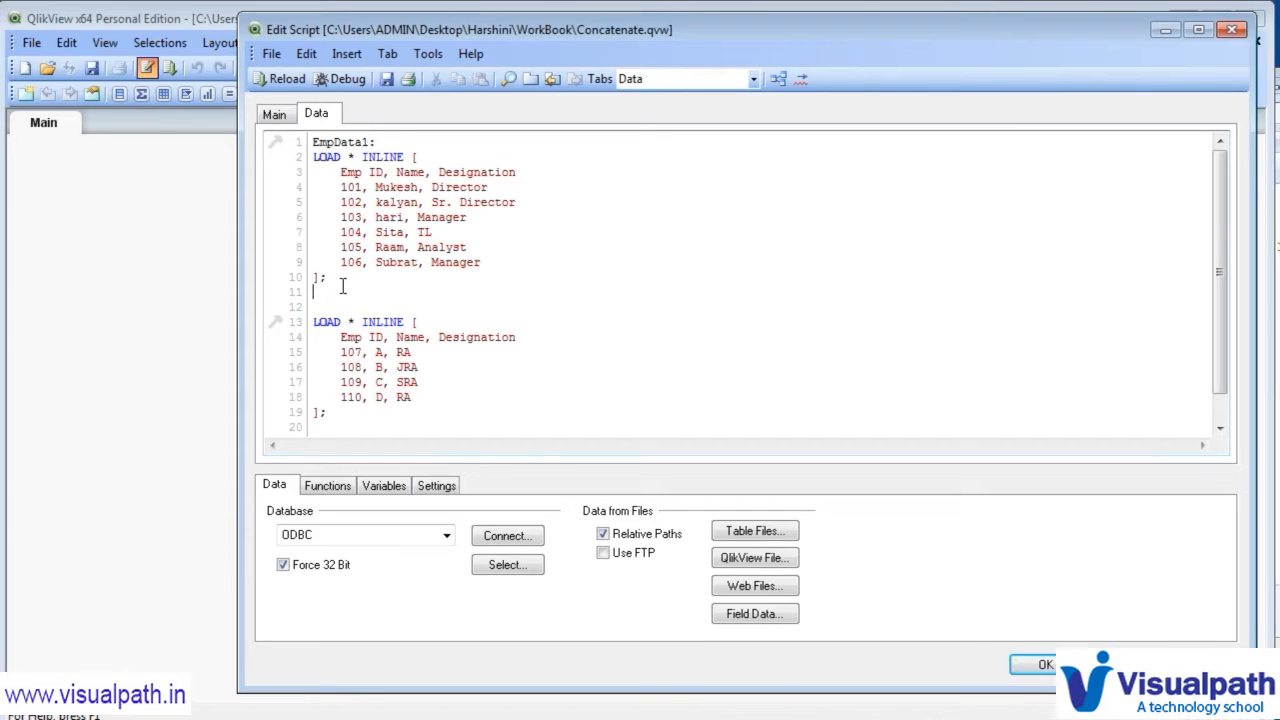
key(Return)
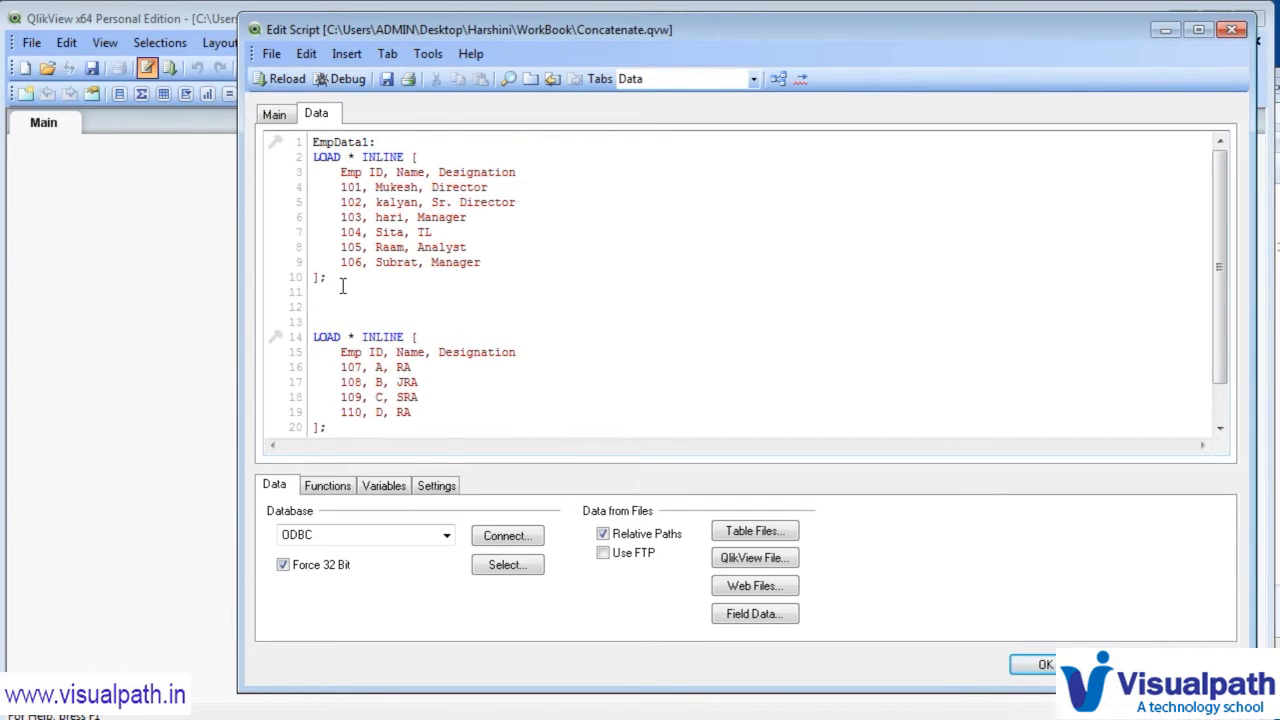
text(EmpData2:)
- Reload the document with both inline tables and close the sheet properties without adding any list boxes
drag(331, 278, 306, 138)
click(343, 202)
drag(341, 187, 483, 262)
drag(314, 321, 341, 322)
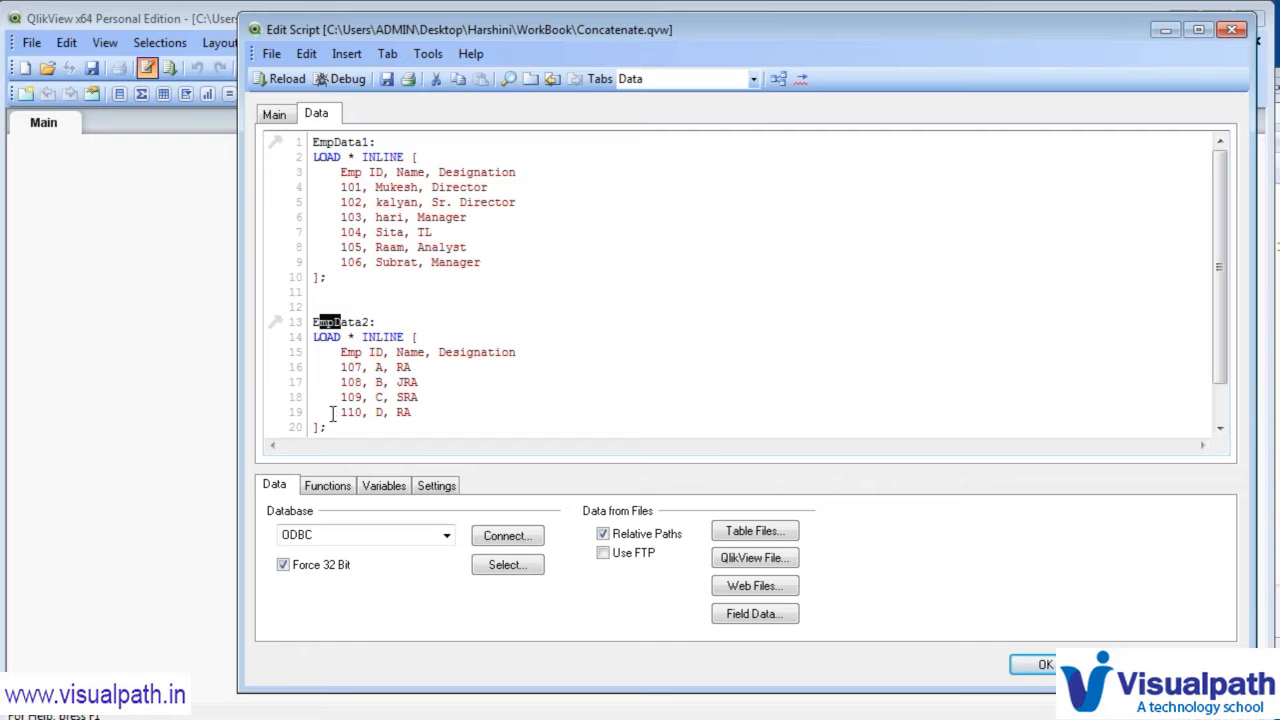
drag(328, 428, 313, 337)
click(352, 311)
click(276, 83)
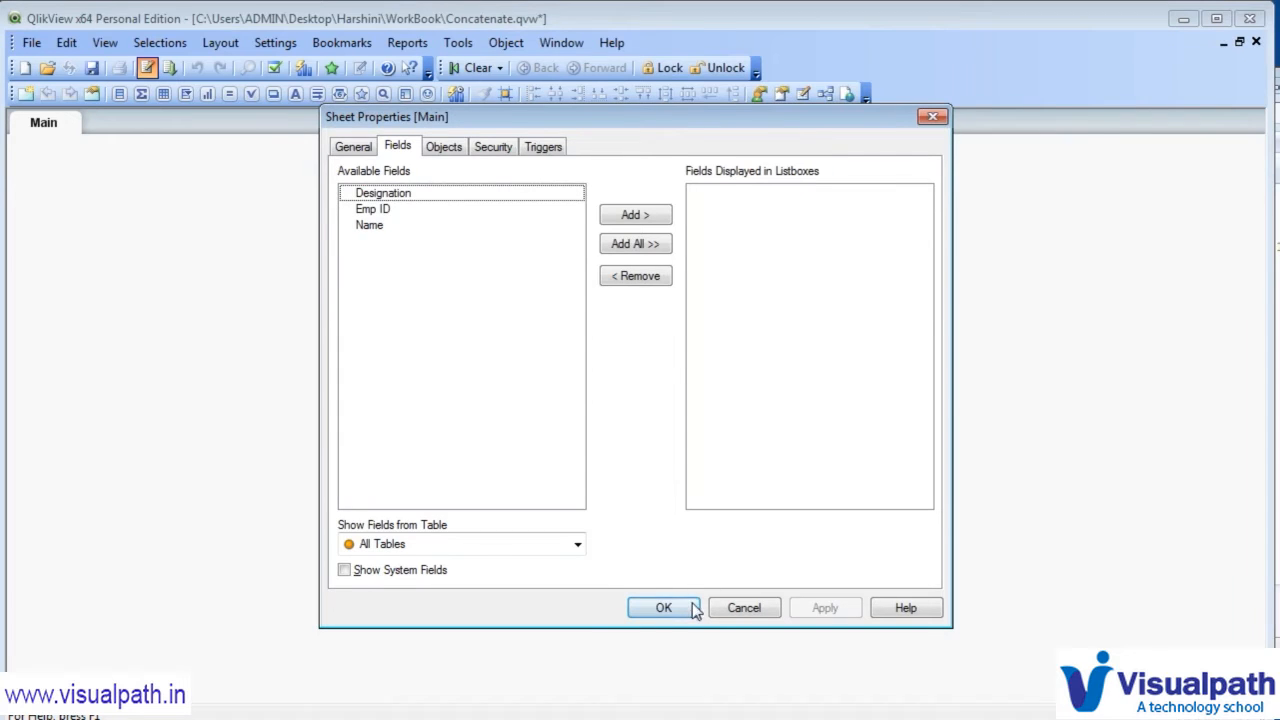
click(677, 611)
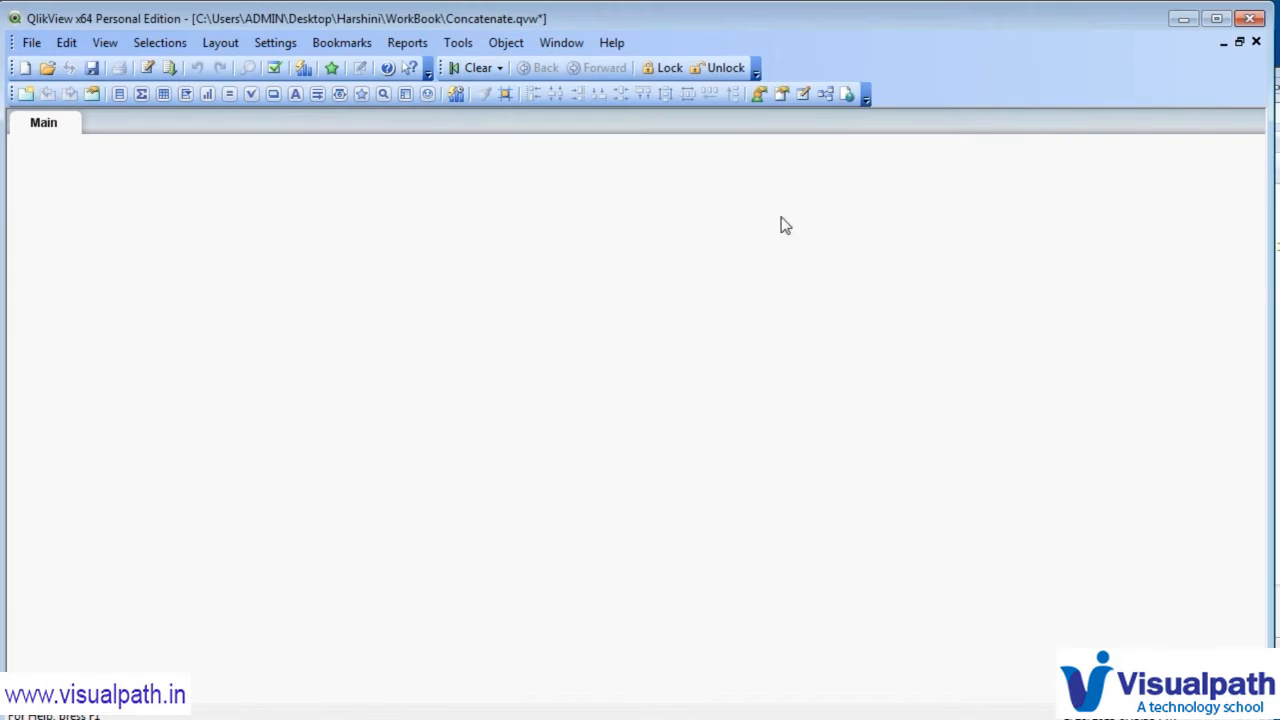
- Preview the records of the EmpData1 table in the Table Viewer and return to the sheet
click(824, 95)
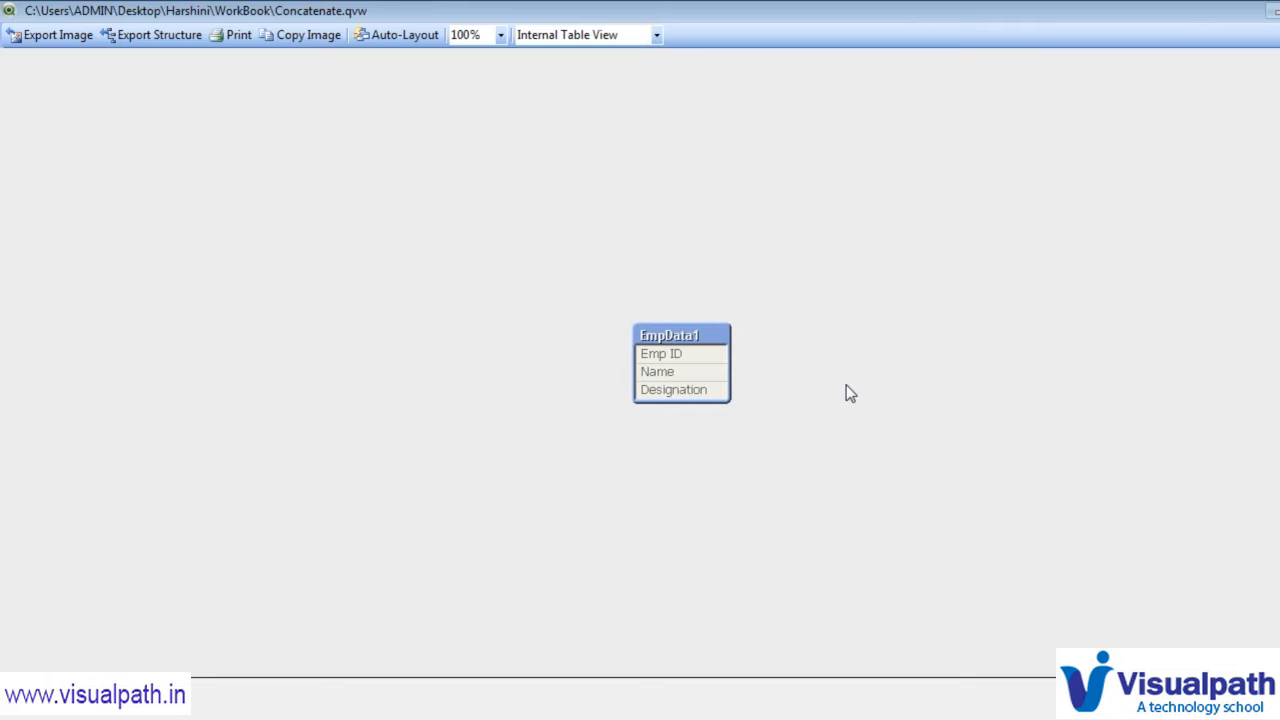
mouse_move(700, 342)
right_click(711, 340)
click(757, 352)
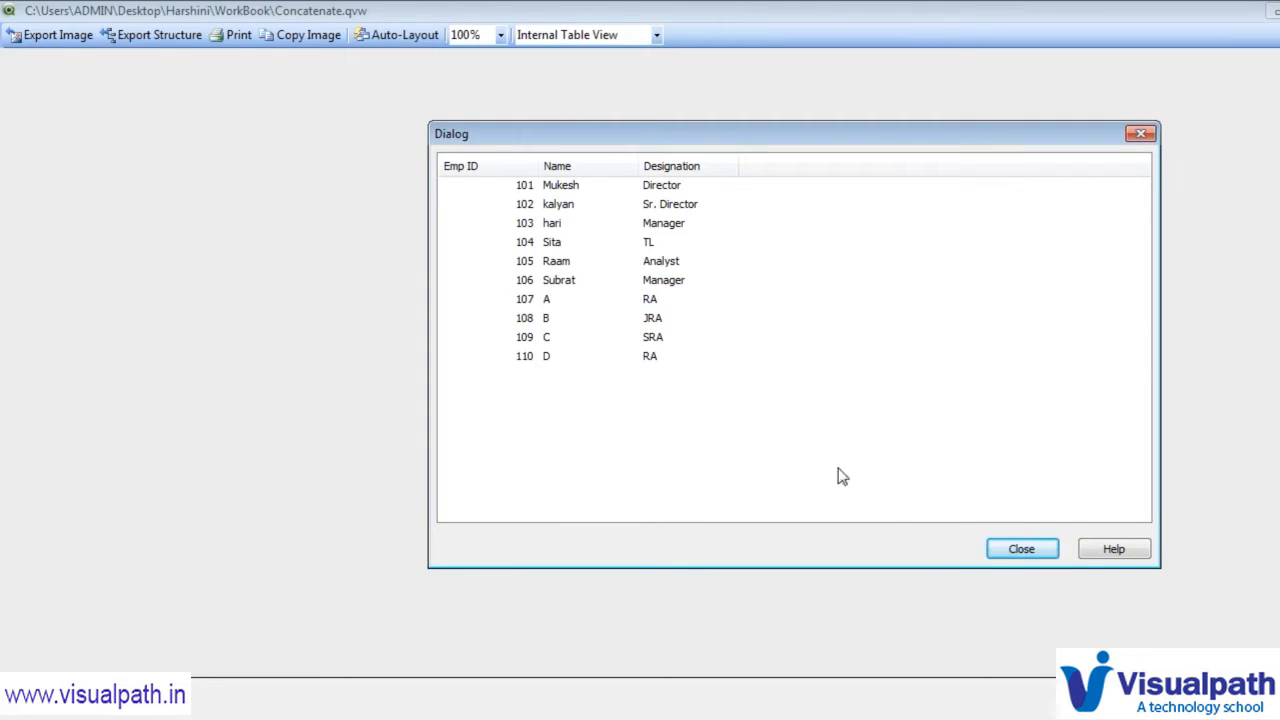
click(1016, 549)
key(Escape)
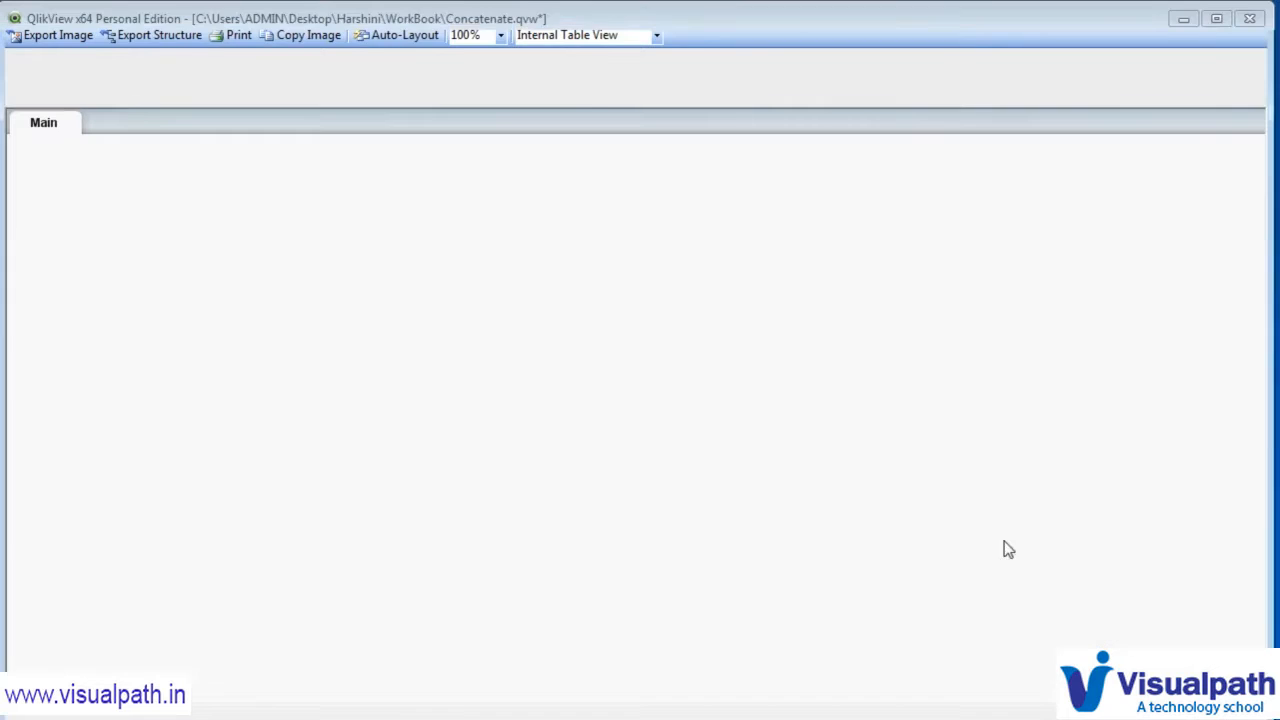
- Reopen the load script and compare the field names and data rows of EmpData1 and EmpData2
click(149, 75)
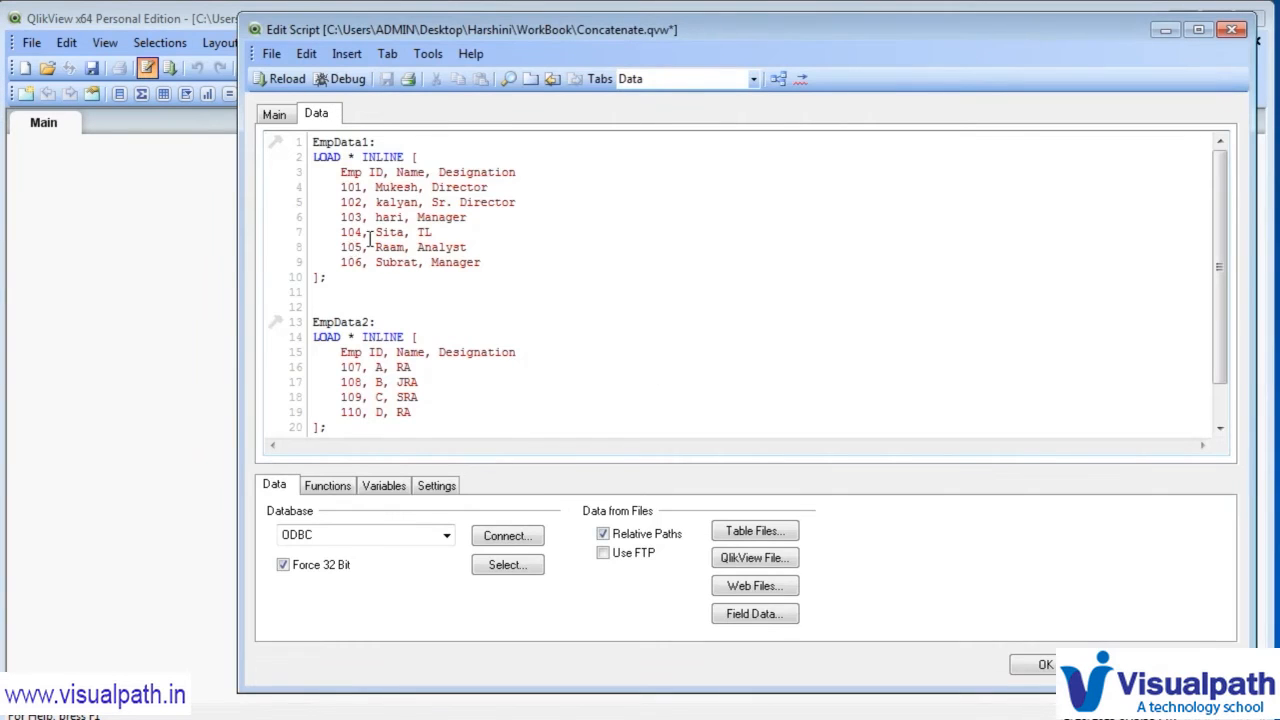
drag(338, 172, 390, 173)
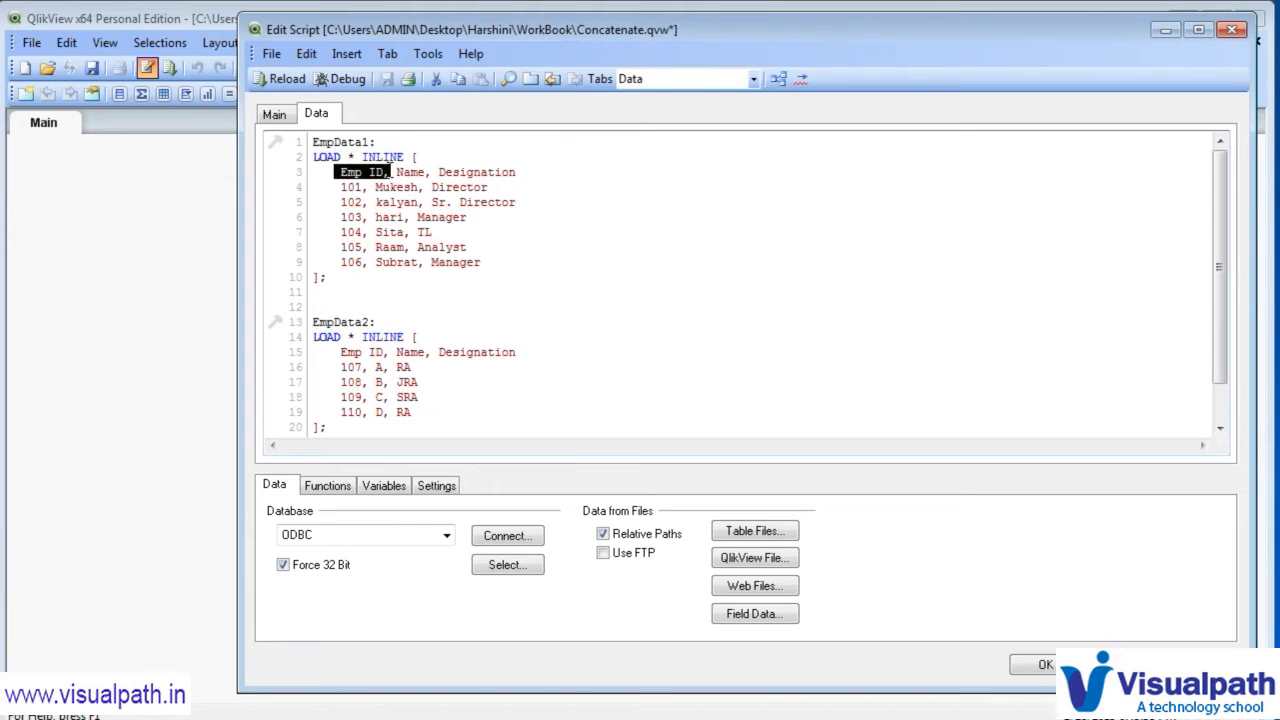
drag(378, 143, 314, 153)
drag(378, 321, 315, 308)
drag(341, 173, 382, 173)
click(408, 178)
double_click(480, 173)
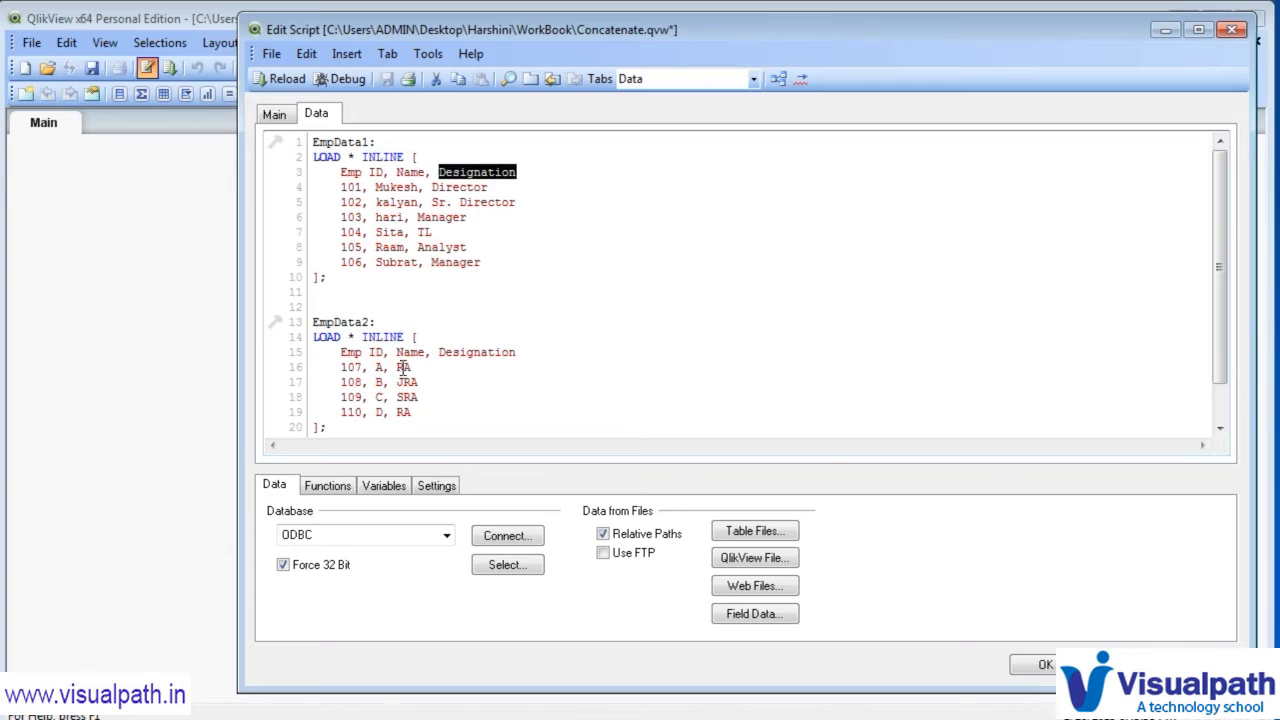
drag(338, 367, 419, 418)
click(377, 352)
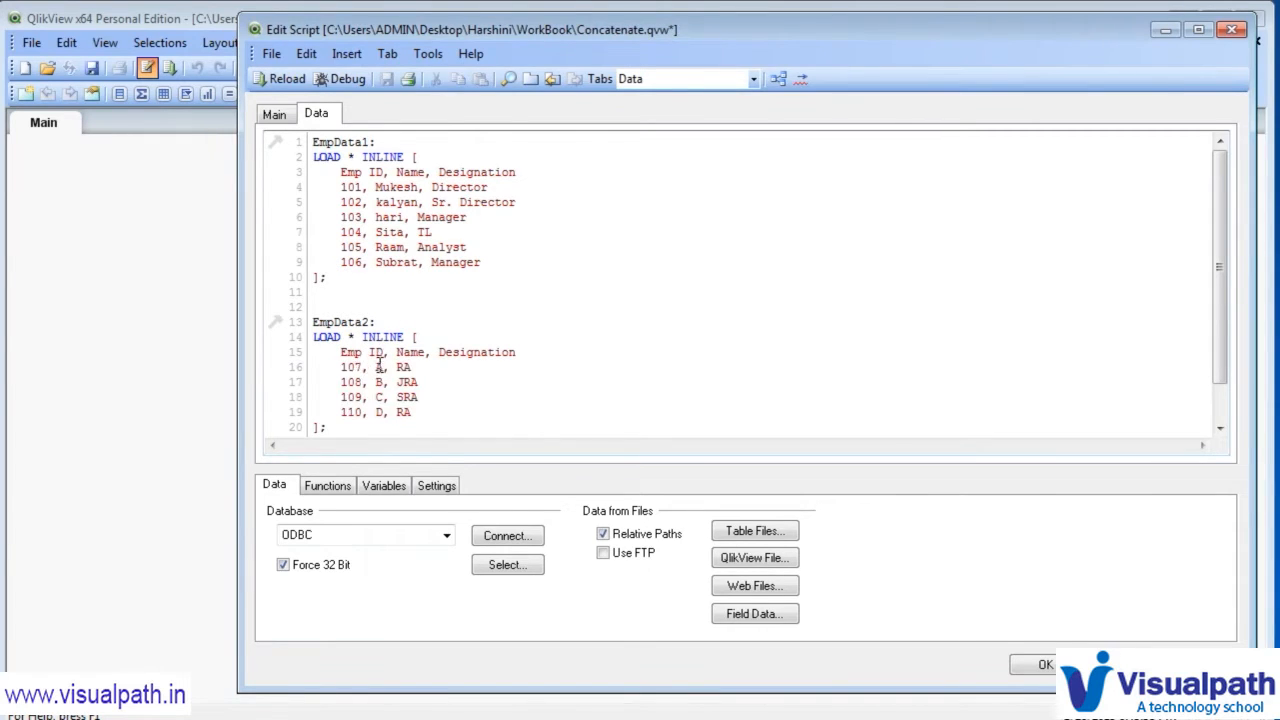
drag(335, 367, 417, 411)
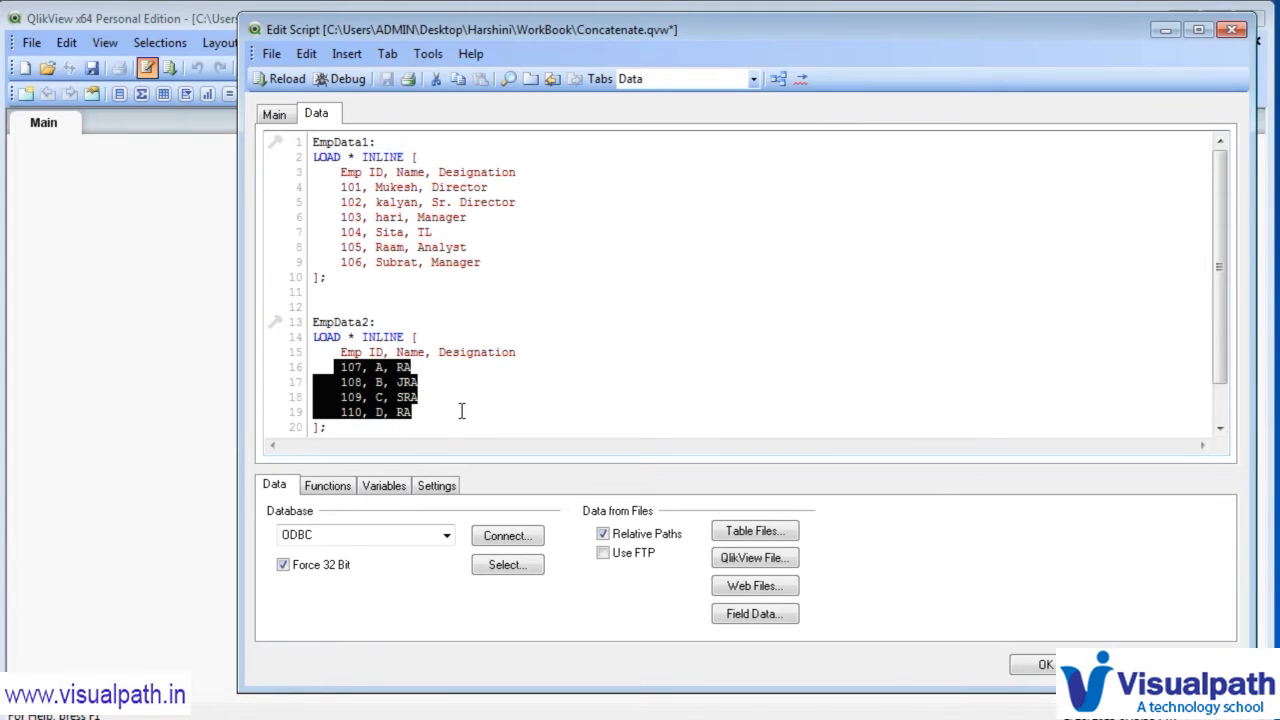
click(429, 411)
drag(412, 411, 338, 366)
click(497, 262)
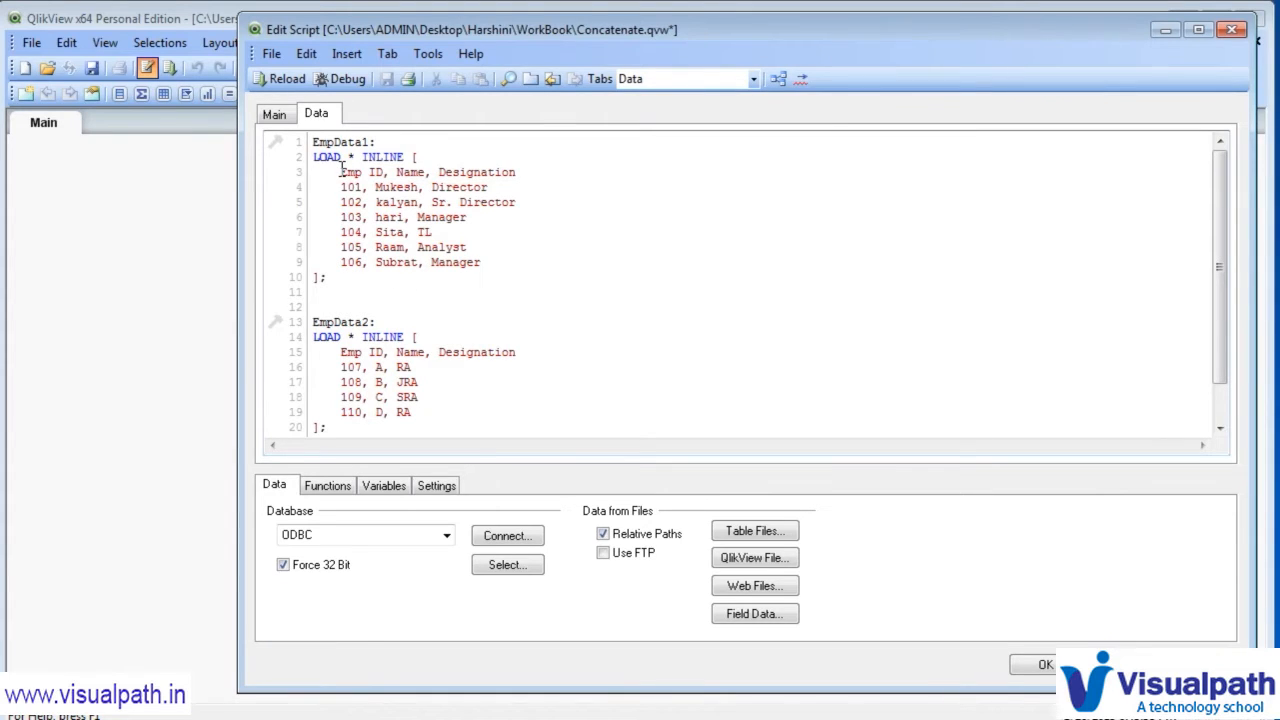
- Compare the Emp ID field and the full field header lines of the EmpData1 and EmpData2 inline loads
drag(340, 170, 386, 172)
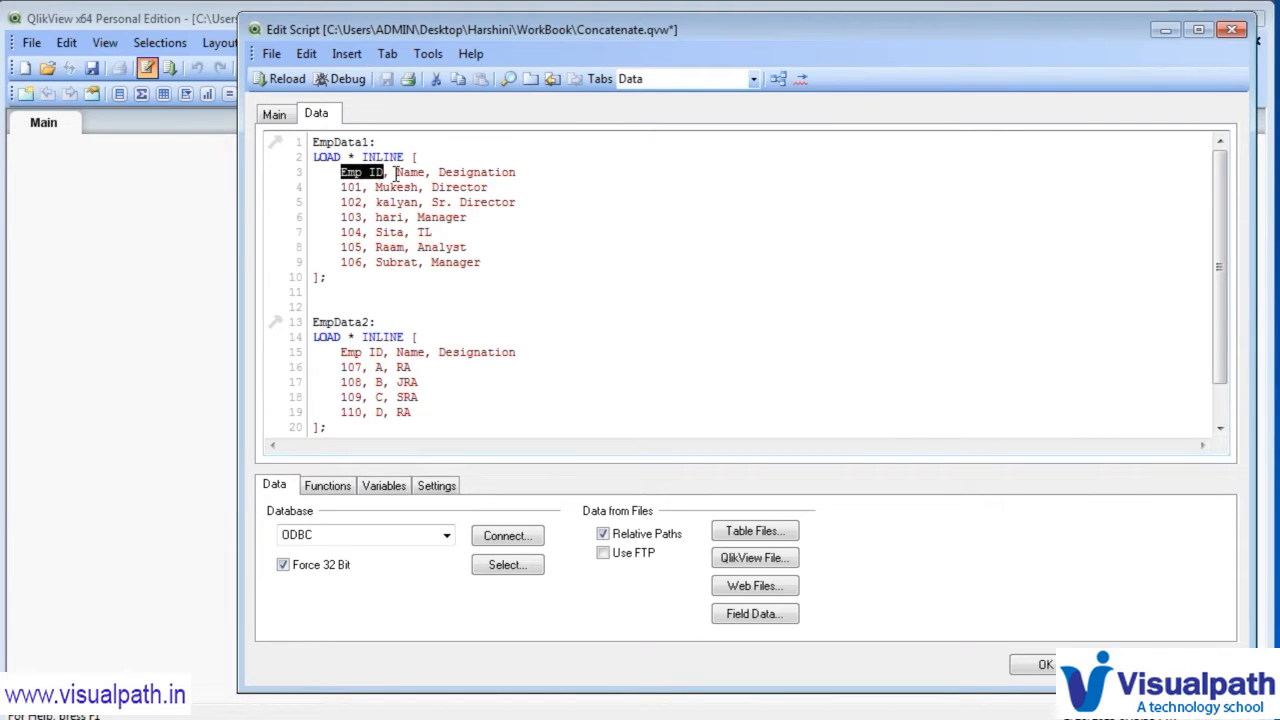
drag(341, 172, 384, 172)
drag(341, 352, 389, 352)
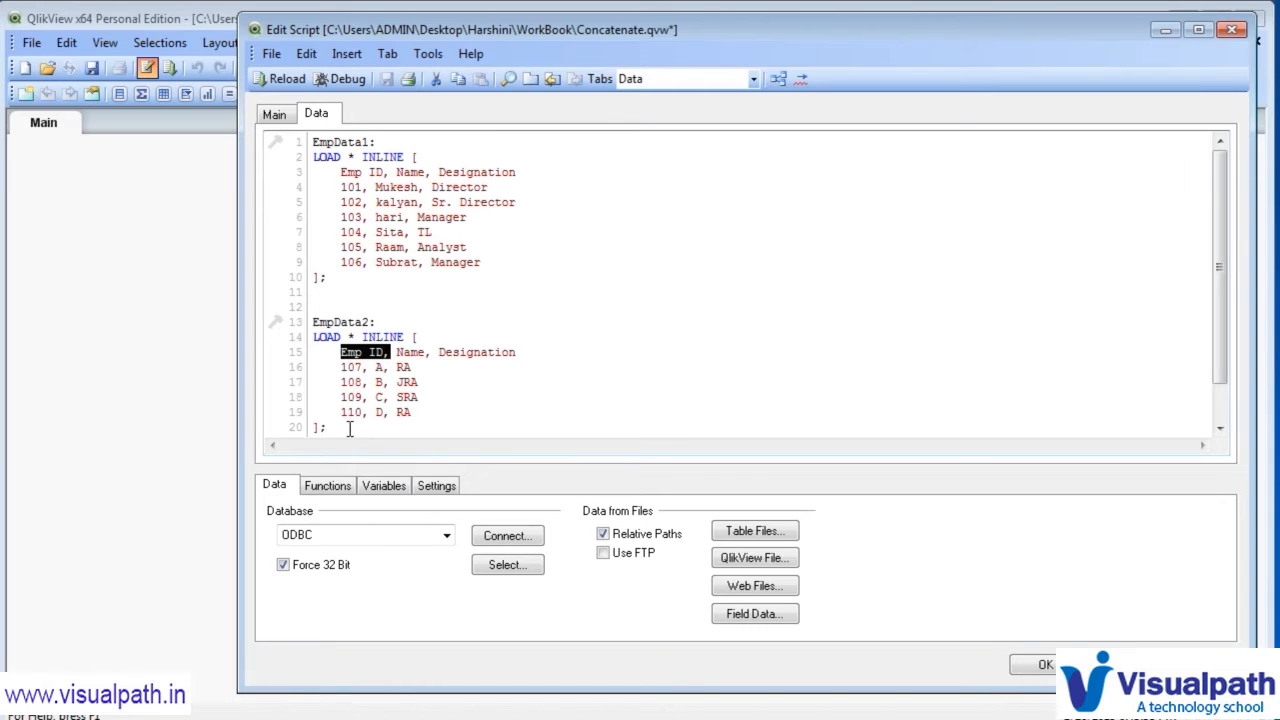
drag(340, 172, 517, 172)
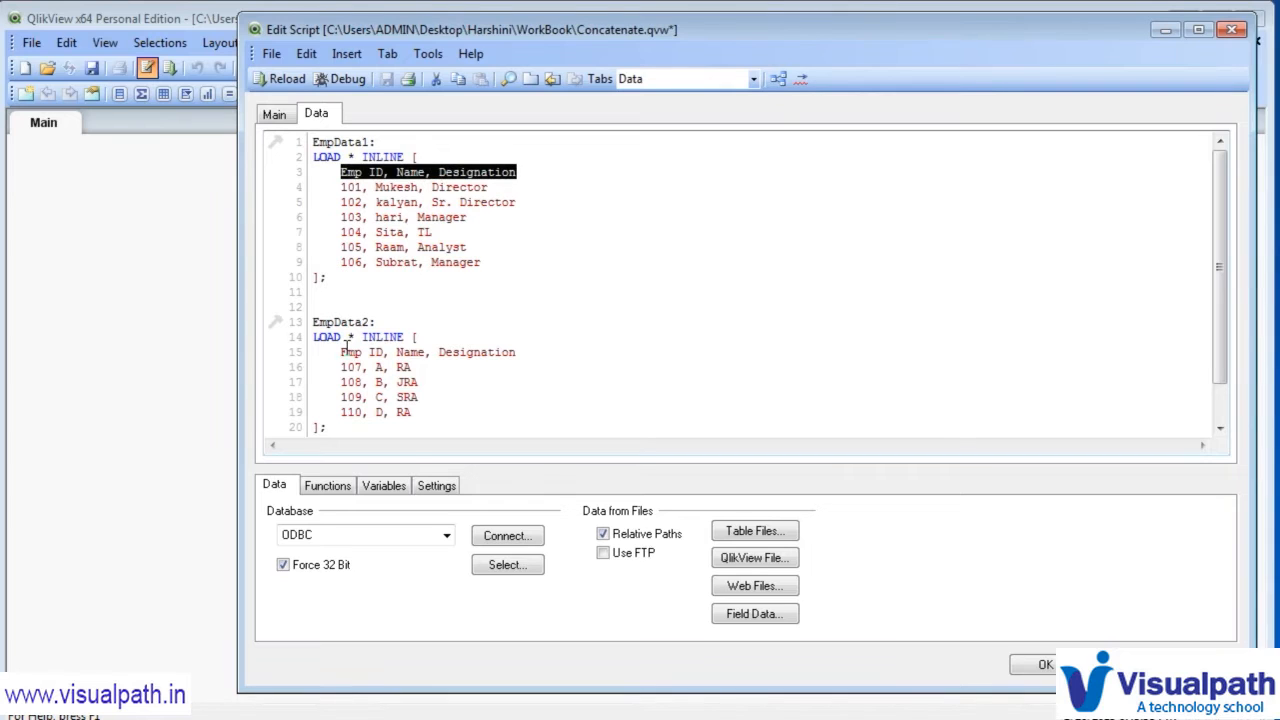
drag(341, 352, 517, 352)
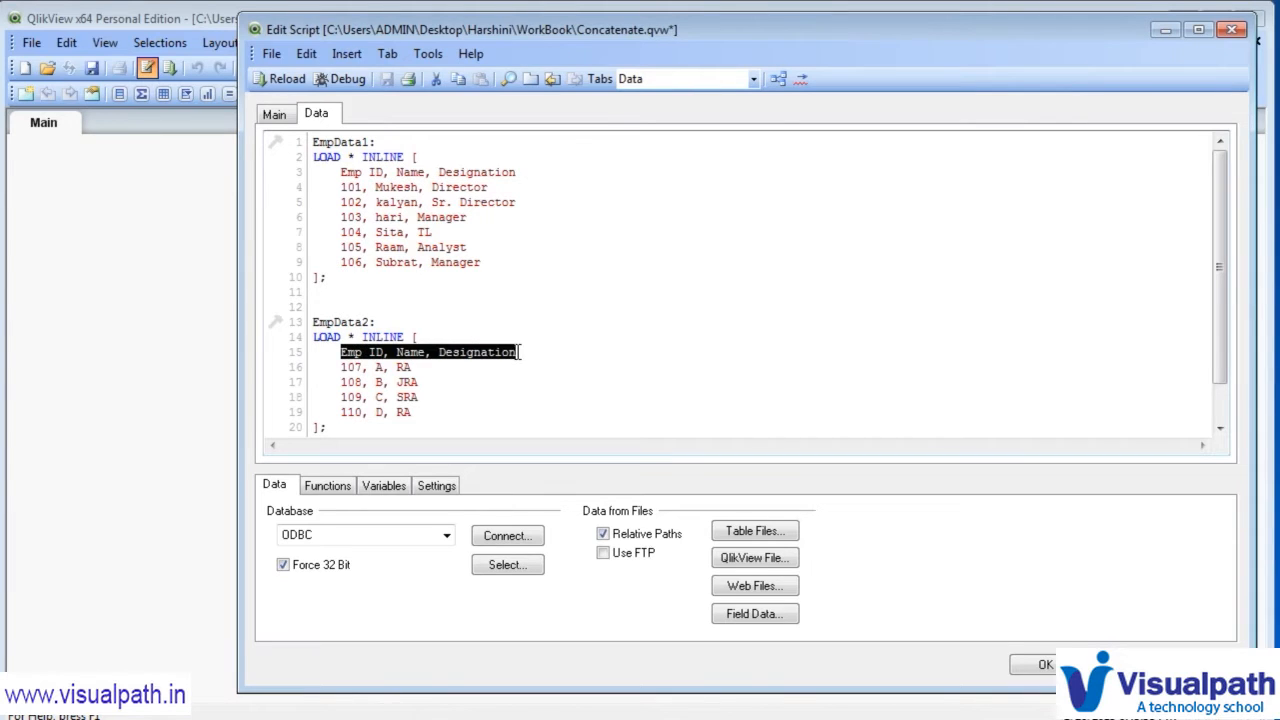
click(431, 418)
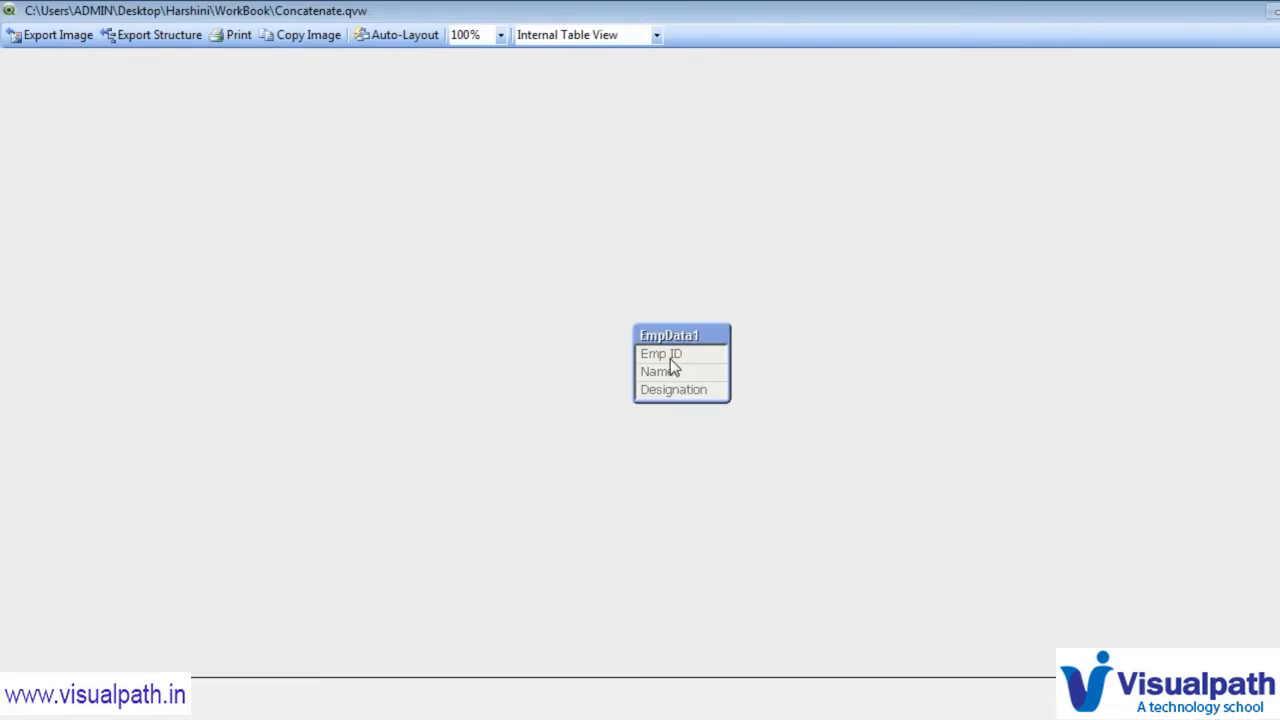
- Preview the records of EmpData1 in the Table Viewer, then return to the script and highlight the EmpData1 label
right_click(686, 336)
click(726, 346)
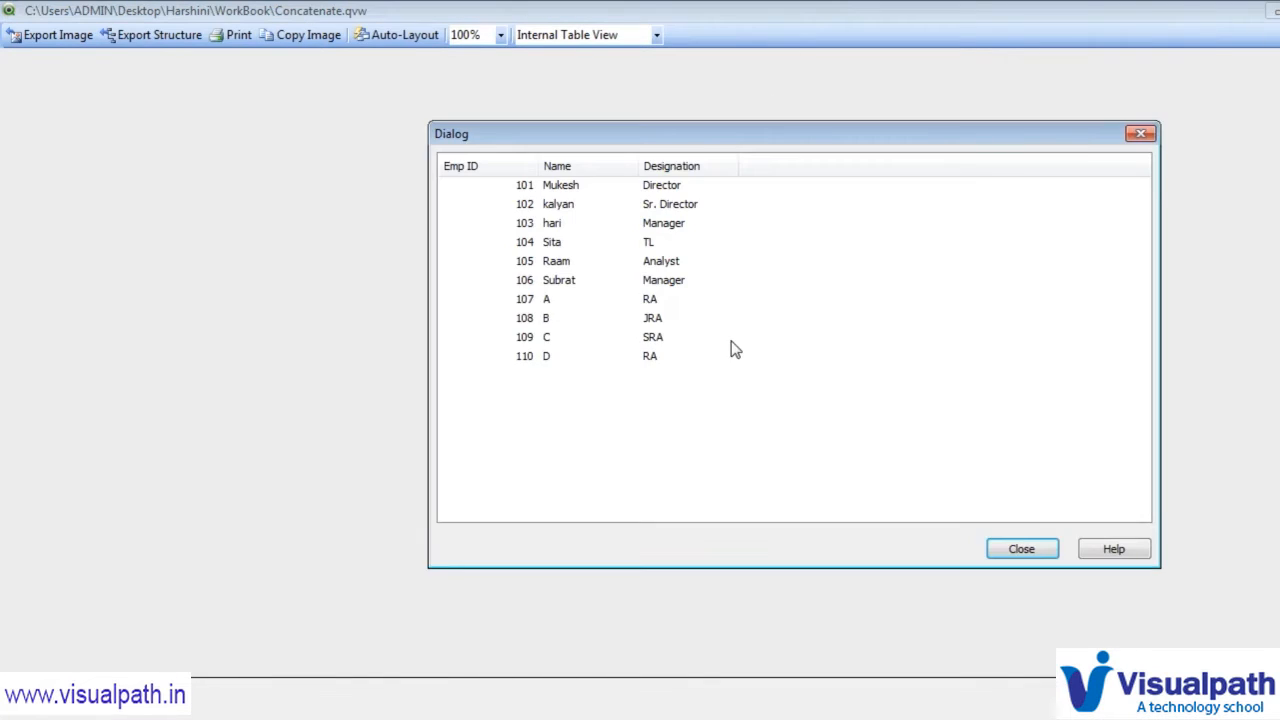
click(1009, 549)
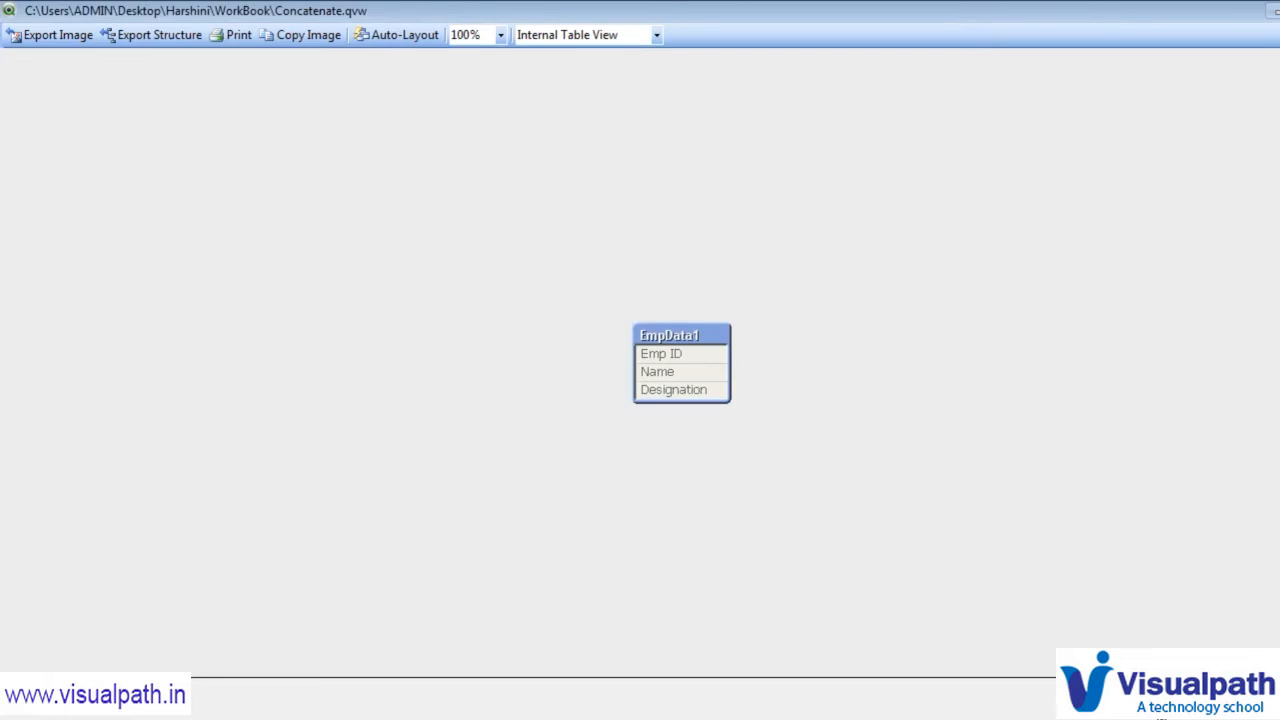
click(1163, 716)
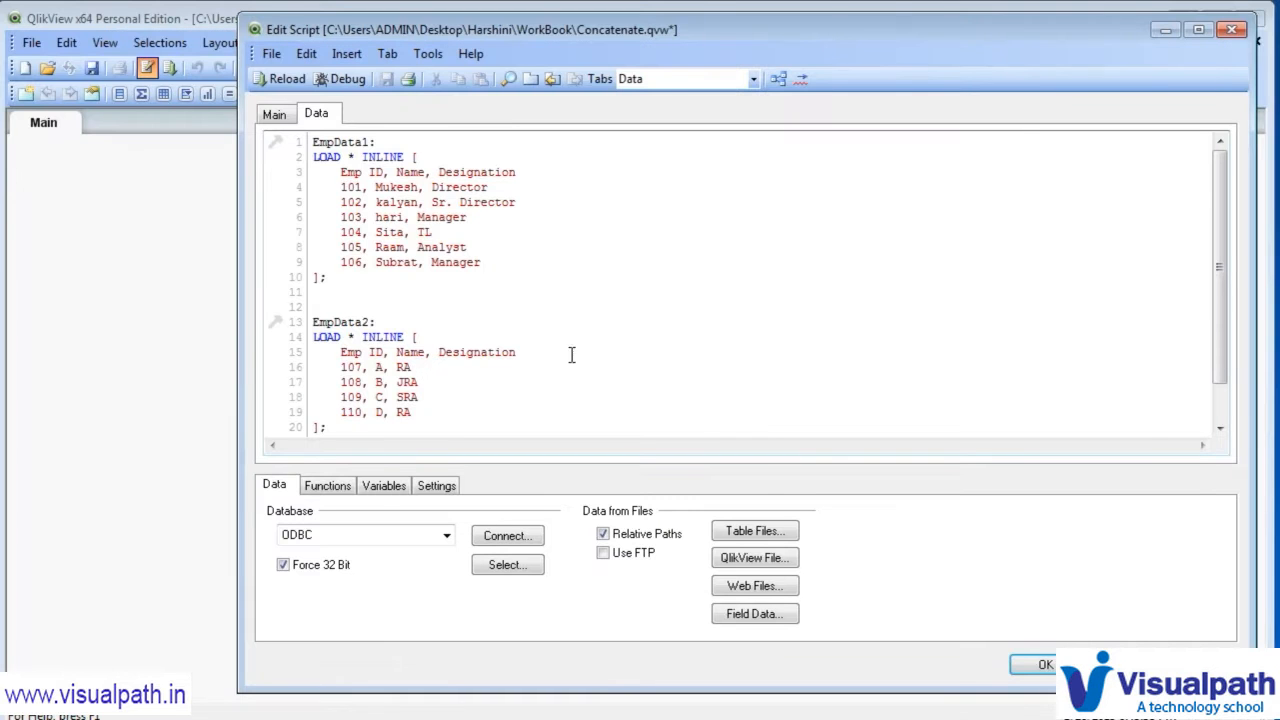
double_click(337, 143)
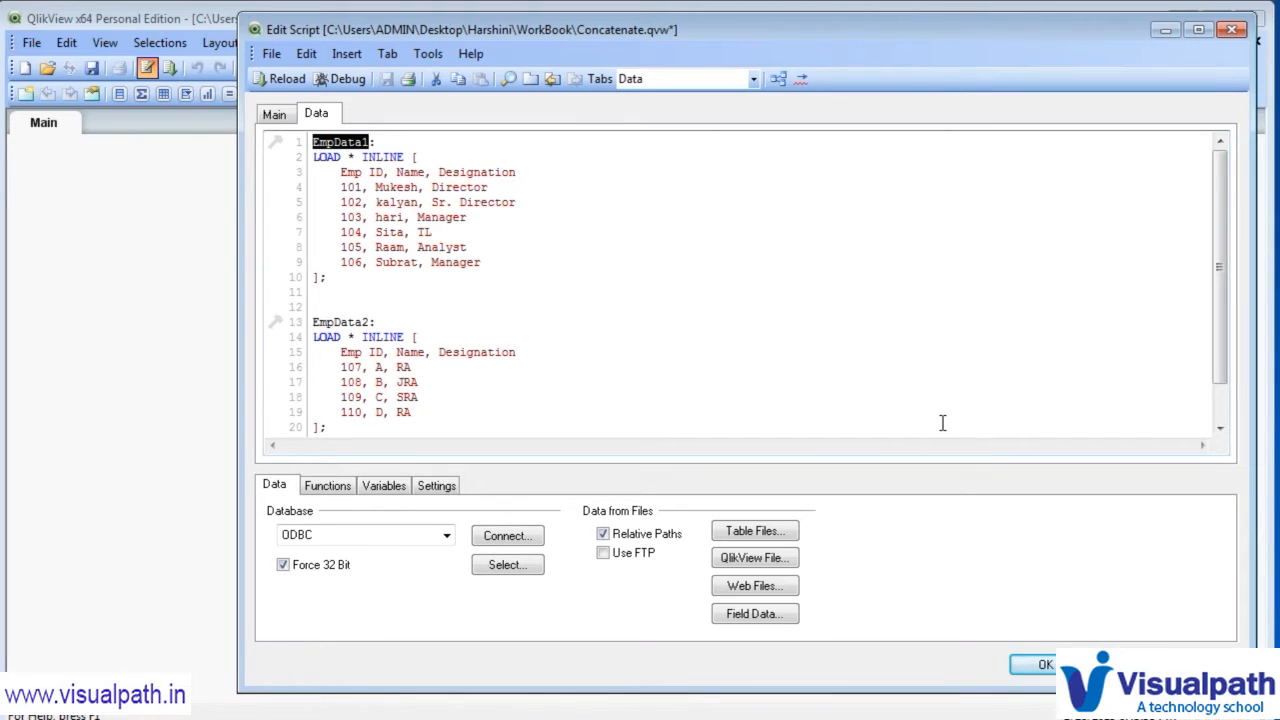
- Delete the entire EmpData2 inline load block, including its label, from the script
click(985, 307)
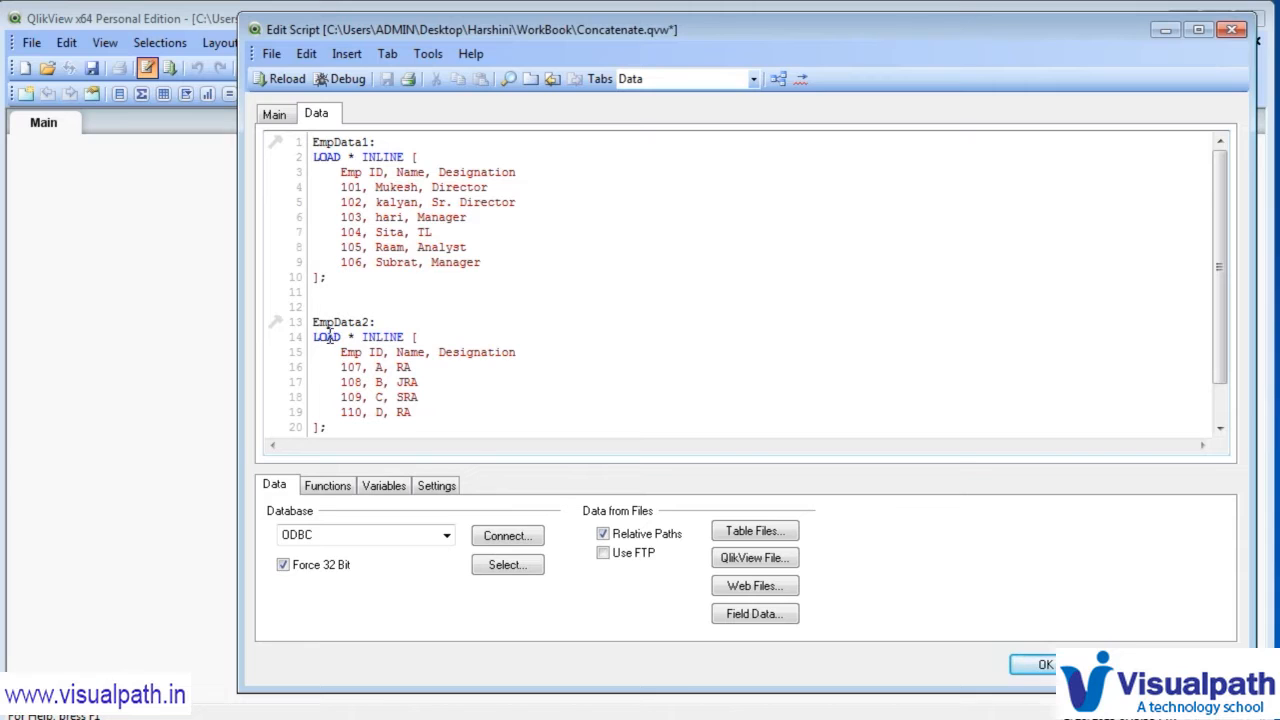
drag(315, 322, 339, 415)
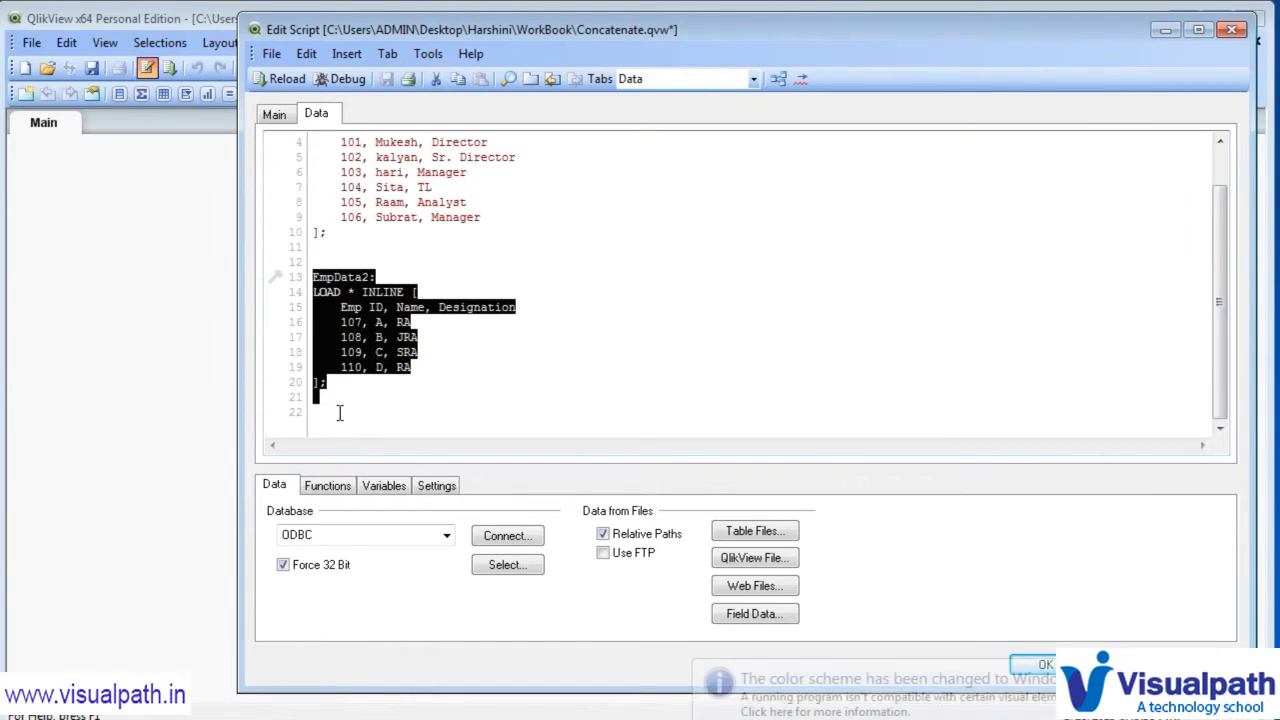
key(Delete)
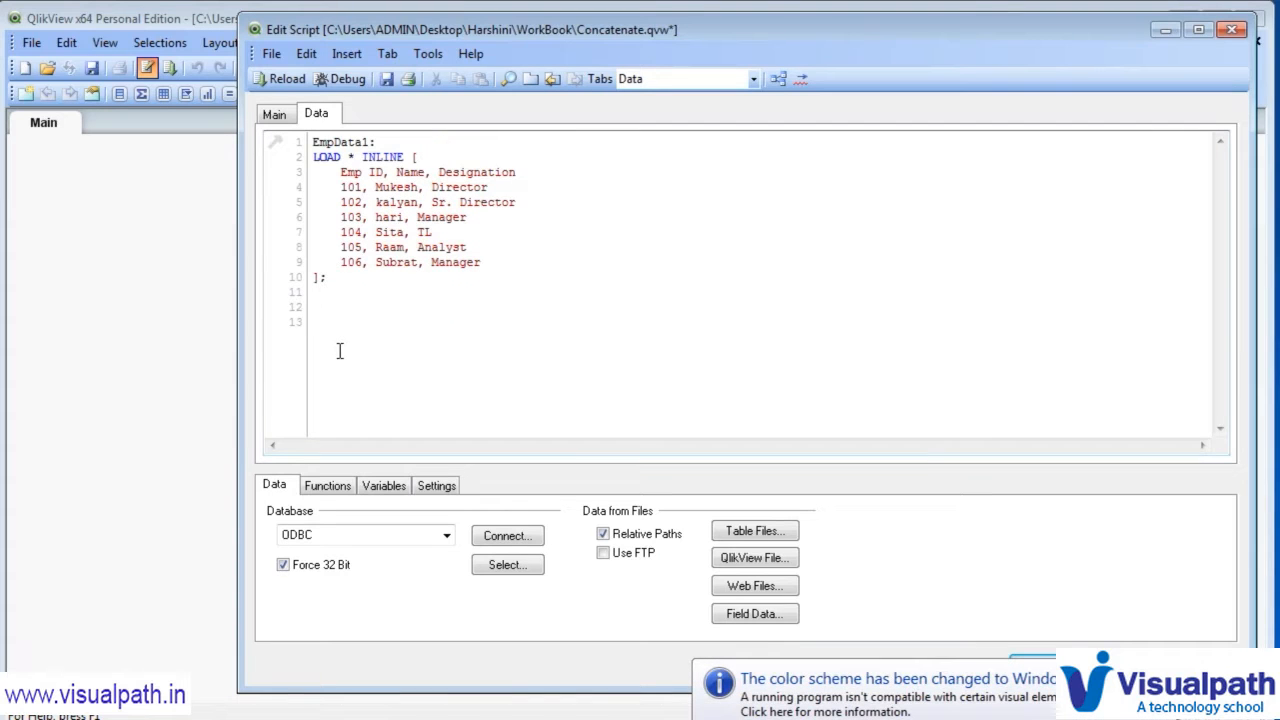
- Insert a new inline load statement below the EmpData1 block and name its first field Emp ID
click(352, 60)
mouse_move(395, 211)
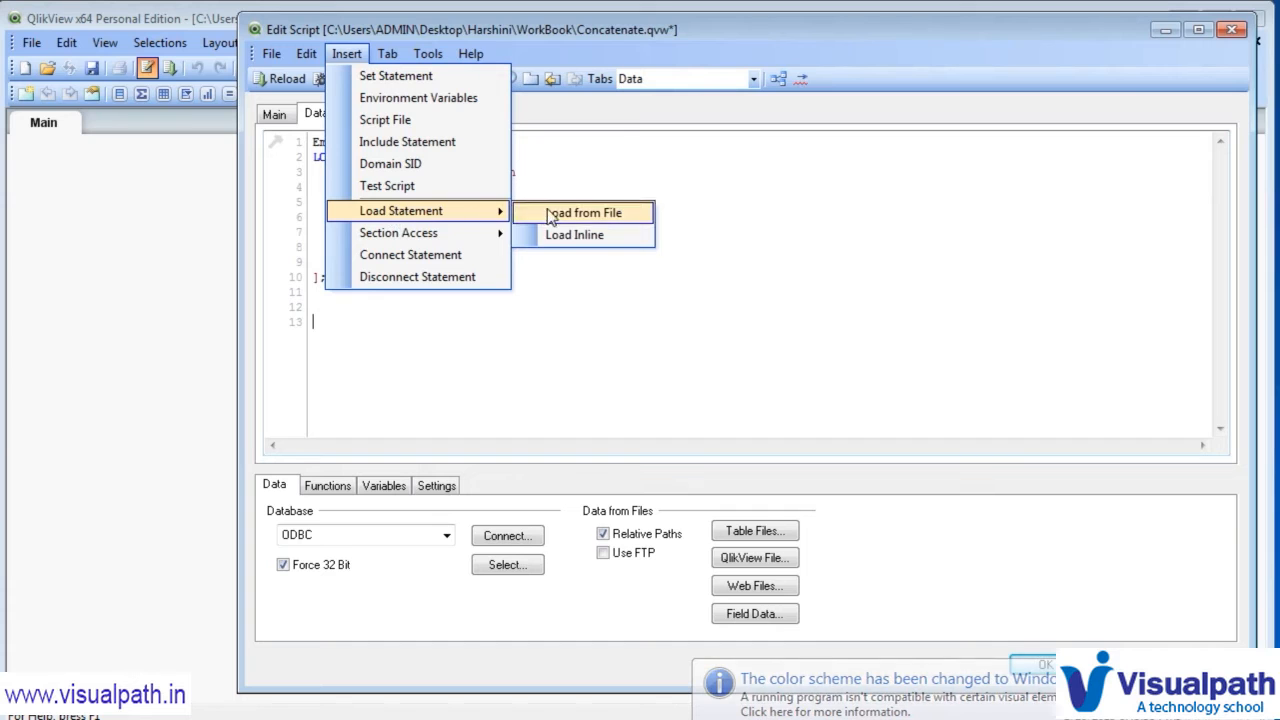
click(588, 238)
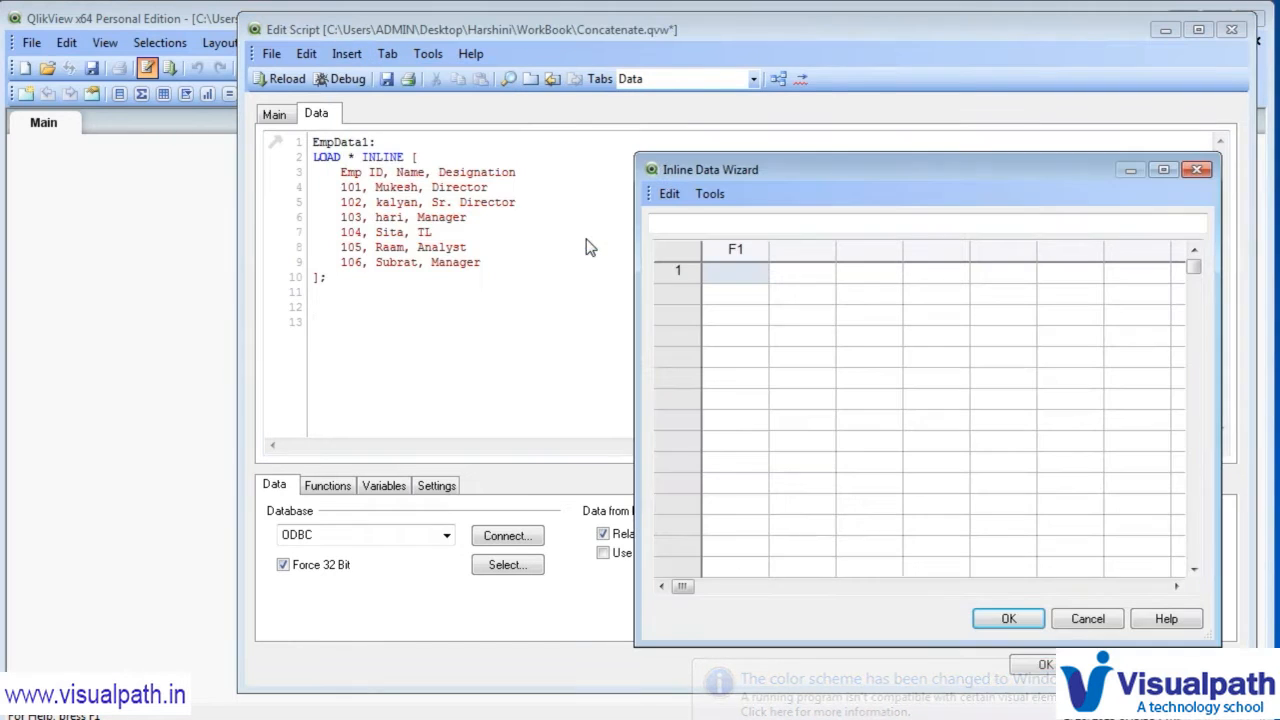
double_click(720, 249)
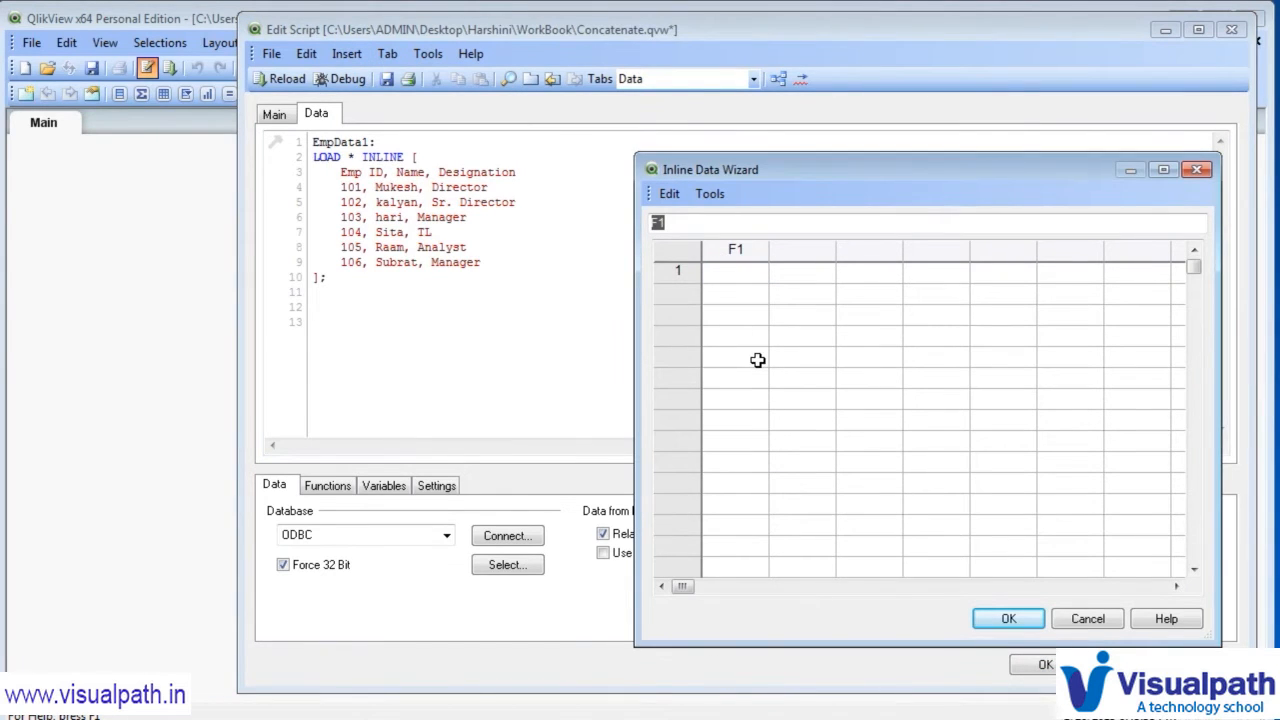
text(Em)
key(BackSpace)
text(mp ID)
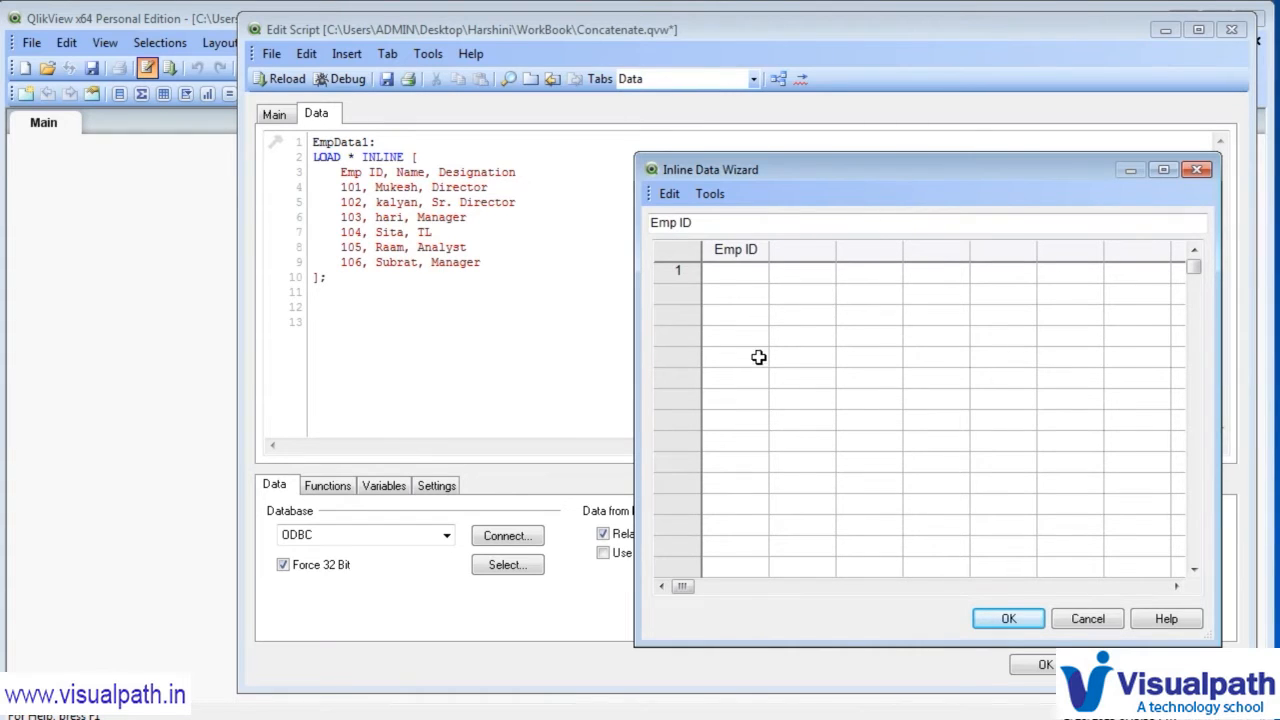
- Name the second, third and fourth fields of the inline table Name, Designation and Manager Name
click(790, 249)
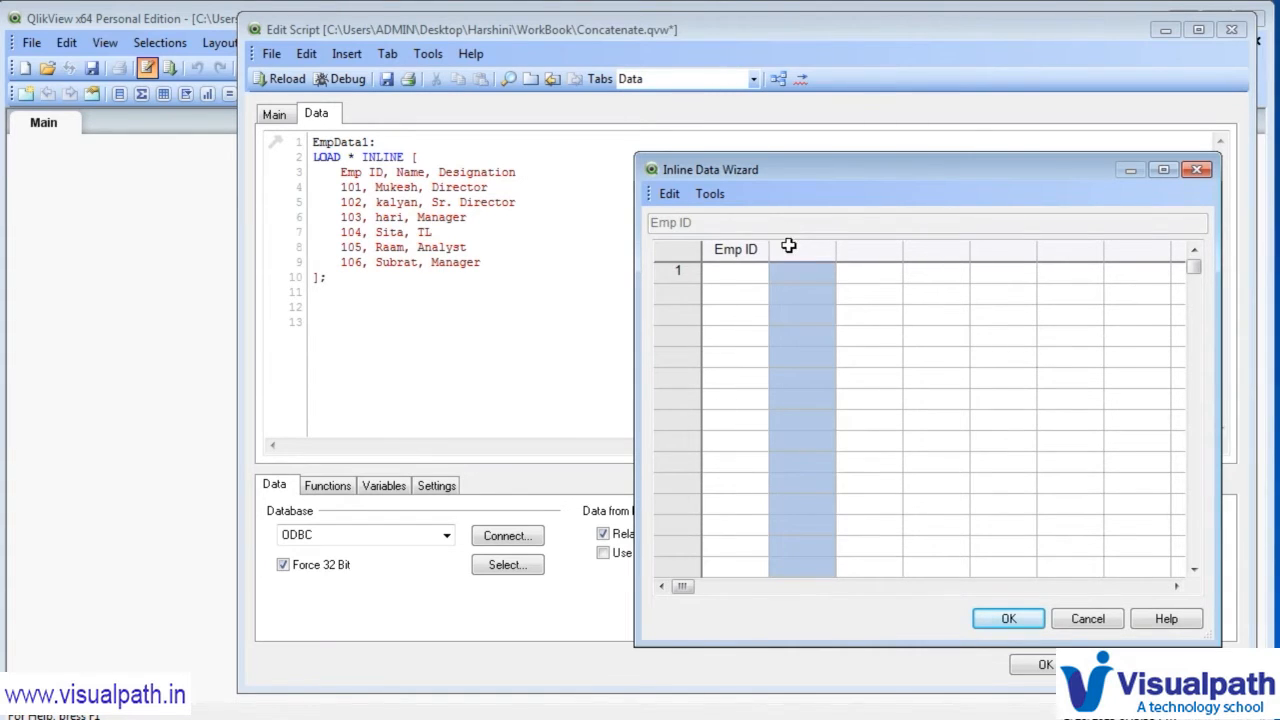
click(789, 246)
text(Name)
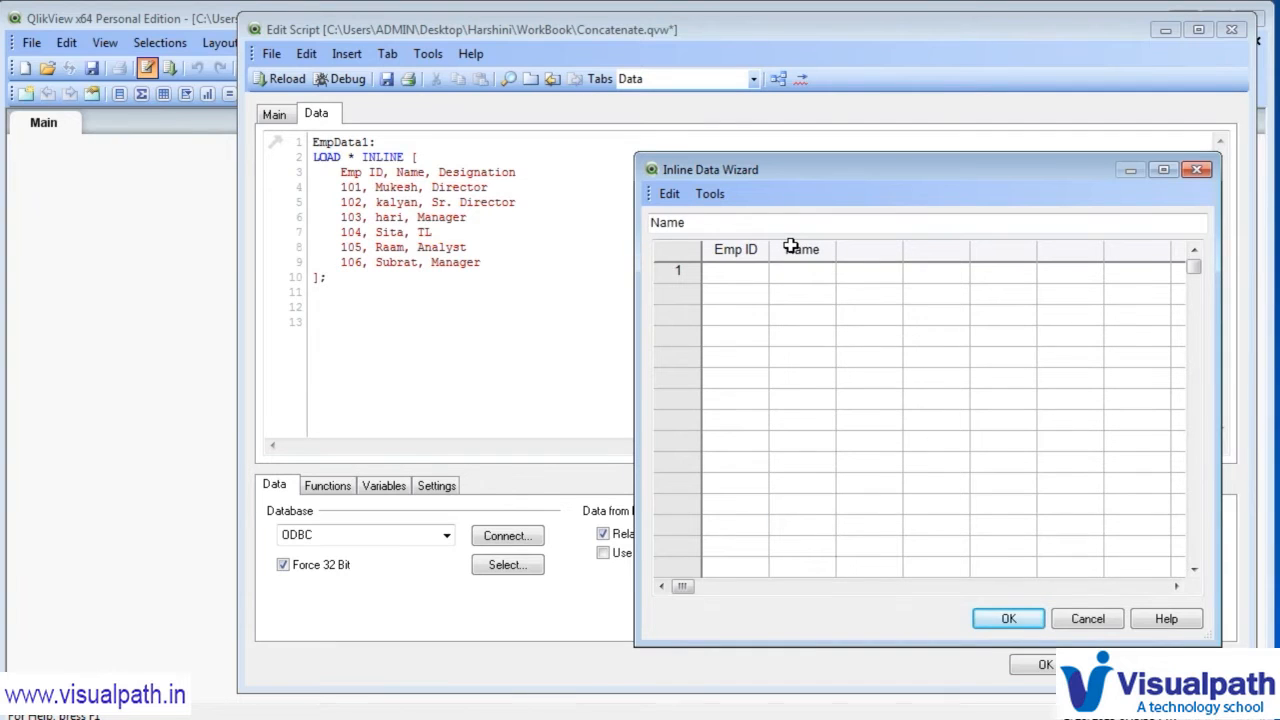
click(859, 248)
click(859, 248)
text(Designation)
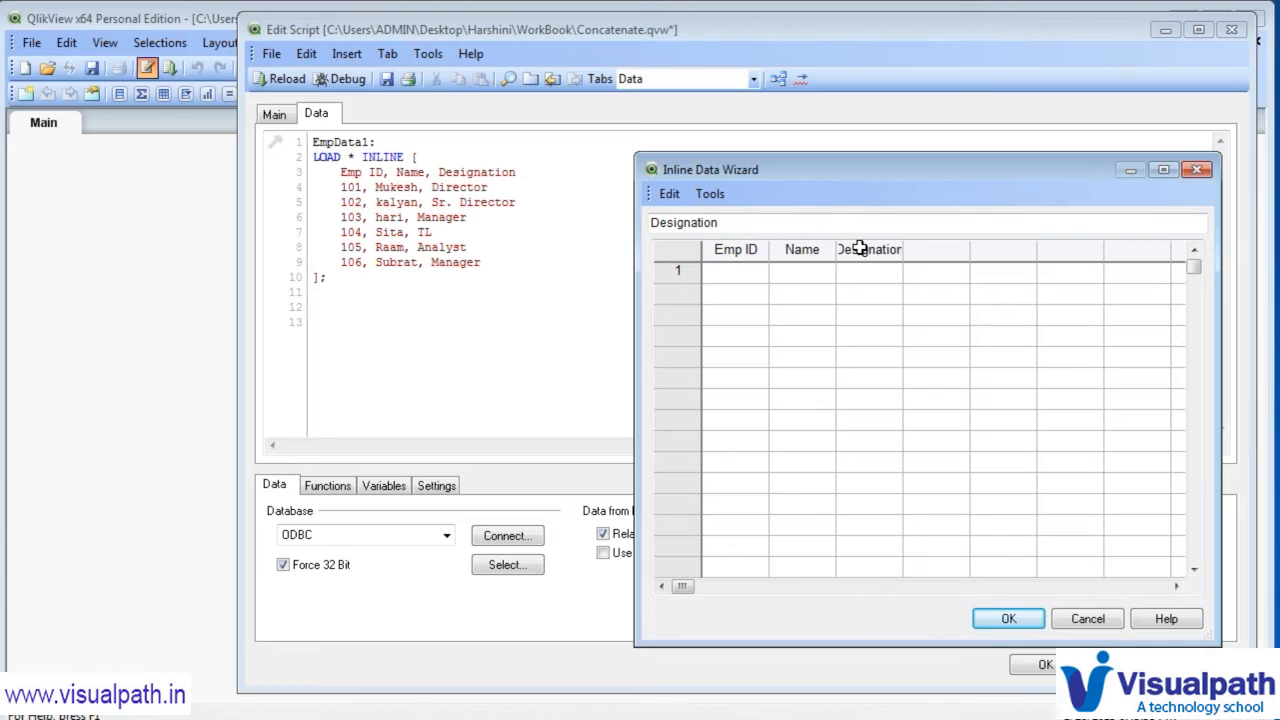
click(933, 250)
click(933, 250)
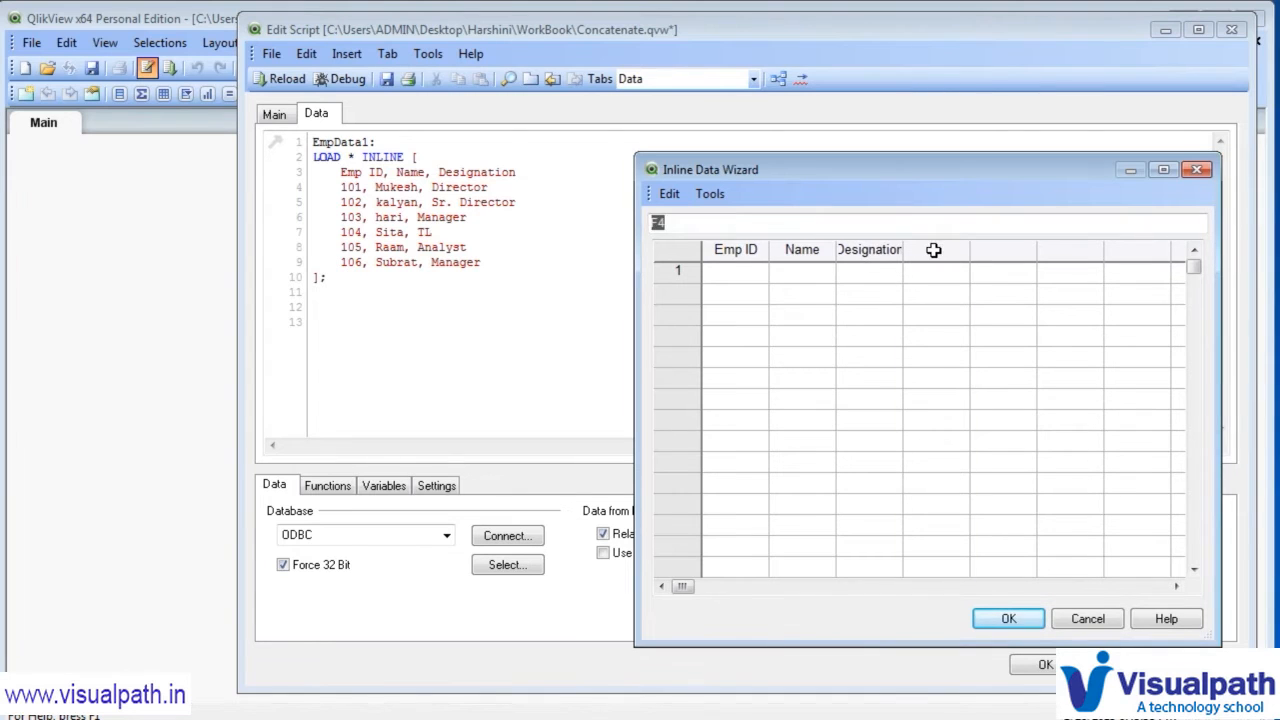
text(Manager)
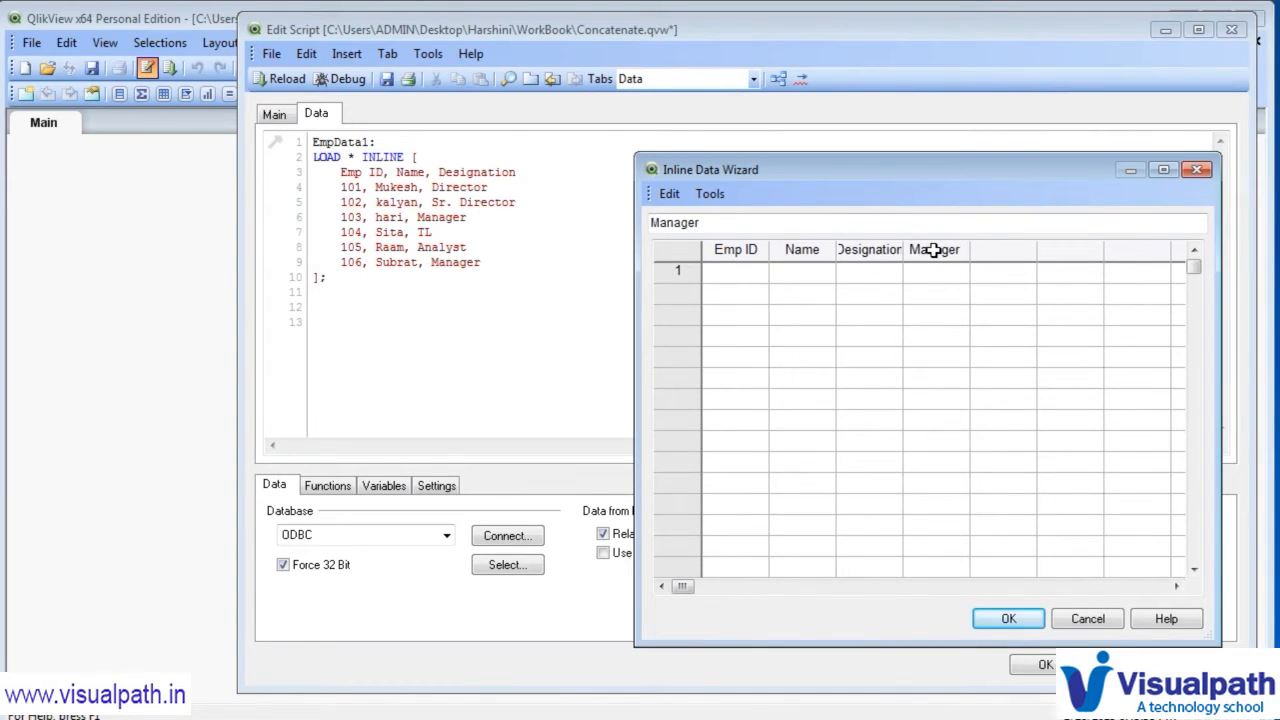
text( Name)
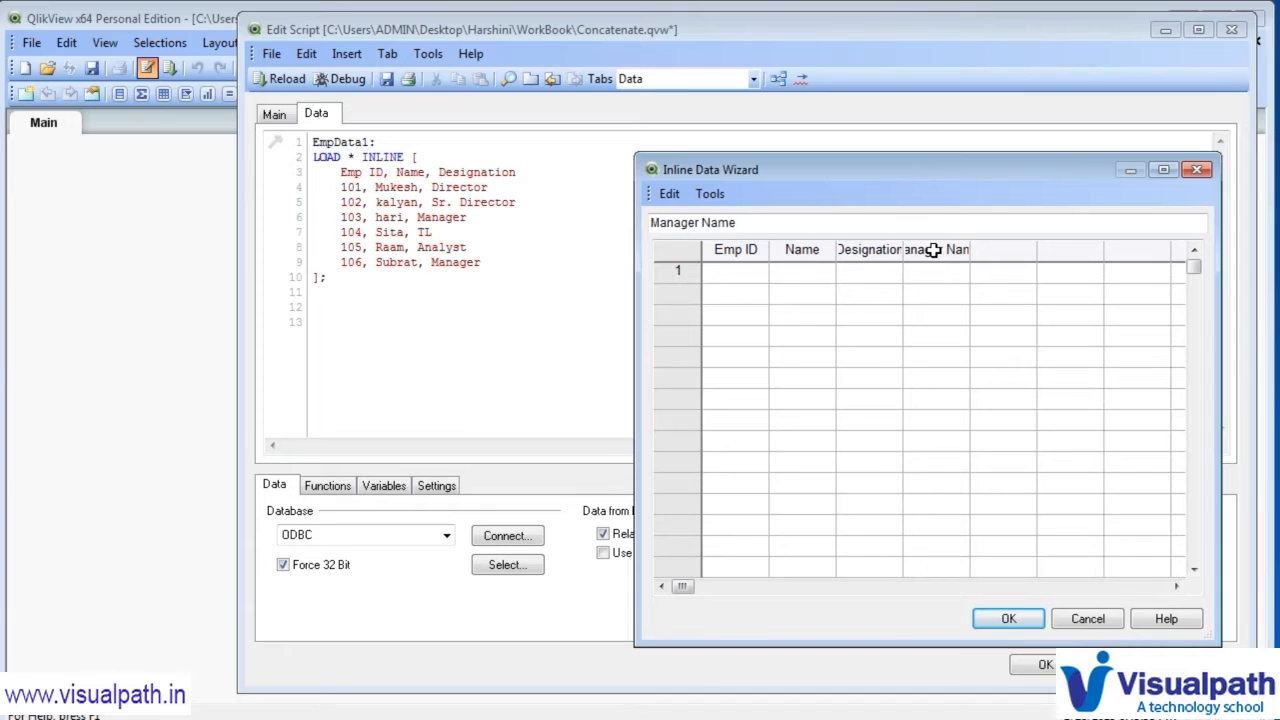
- Fill the Emp ID column of the inline table with 107, 108, 109 and 110
click(720, 275)
text(107)
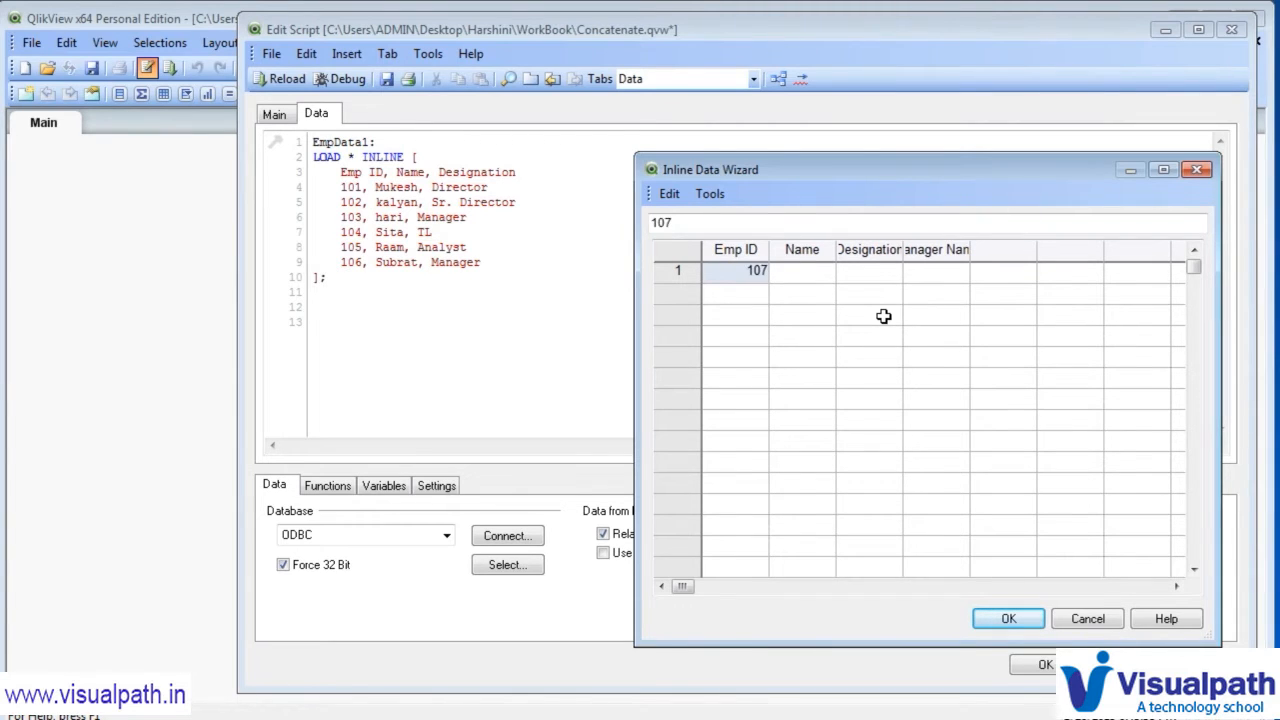
key(Return)
text(108)
key(Return)
text(109)
key(Tab)
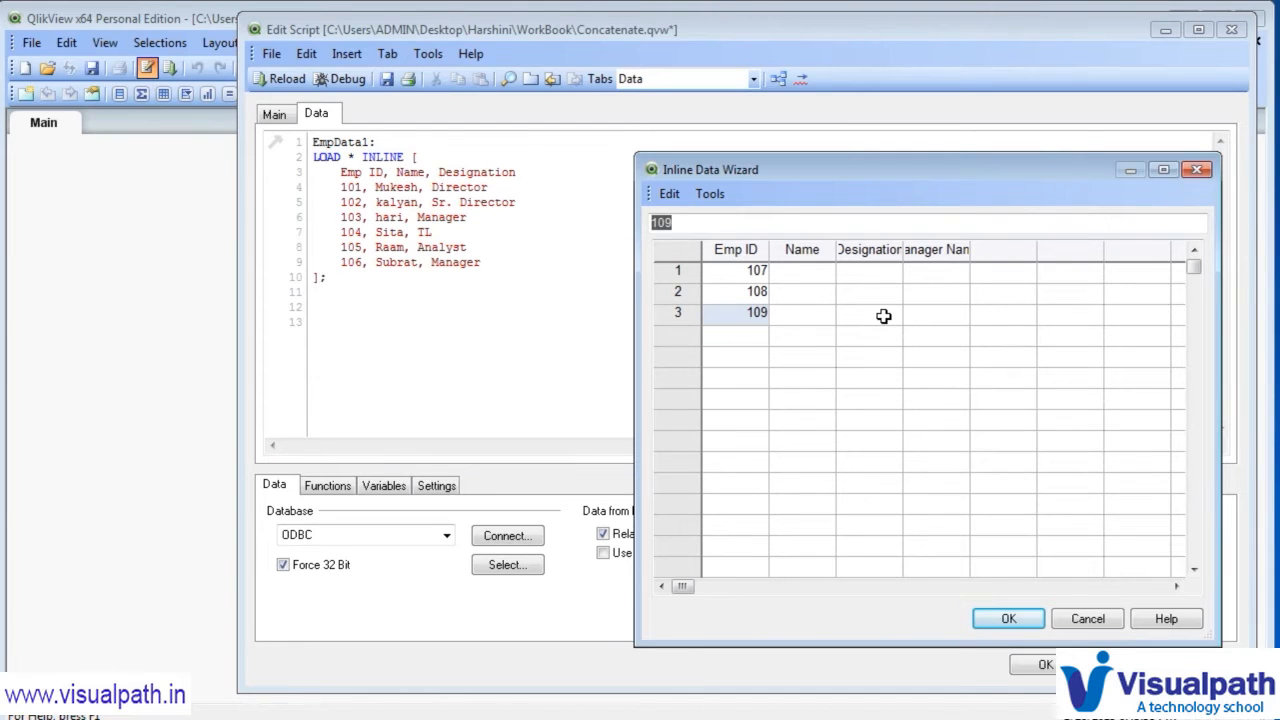
key(Return)
text(110)
- Fill the Name column of the four rows with A, B, C and D
key(Tab)
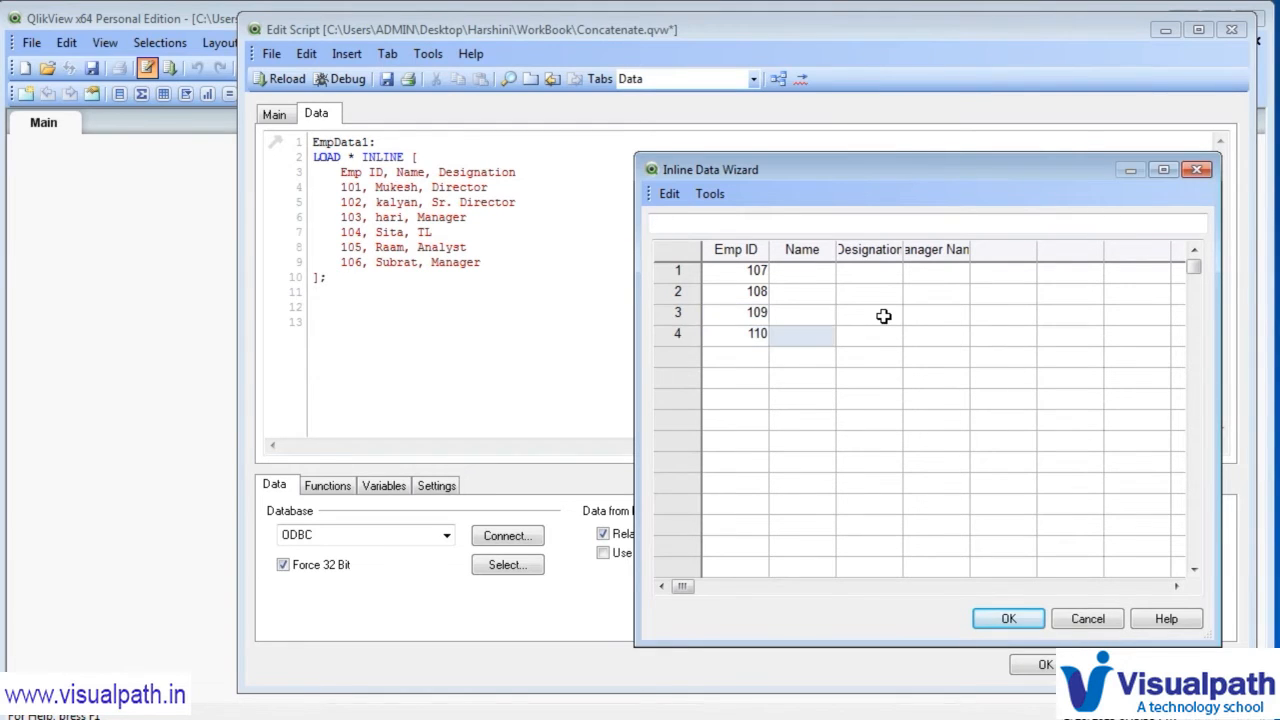
key(Up)
key(Up)
key(Up)
text(A)
key(Return)
text(B)
key(Return)
text(C)
key(Return)
text(D)
key(Return)
key(Up)
- Fill the Designation column of the four rows with RA, JRA, SRA and SRA
key(Right)
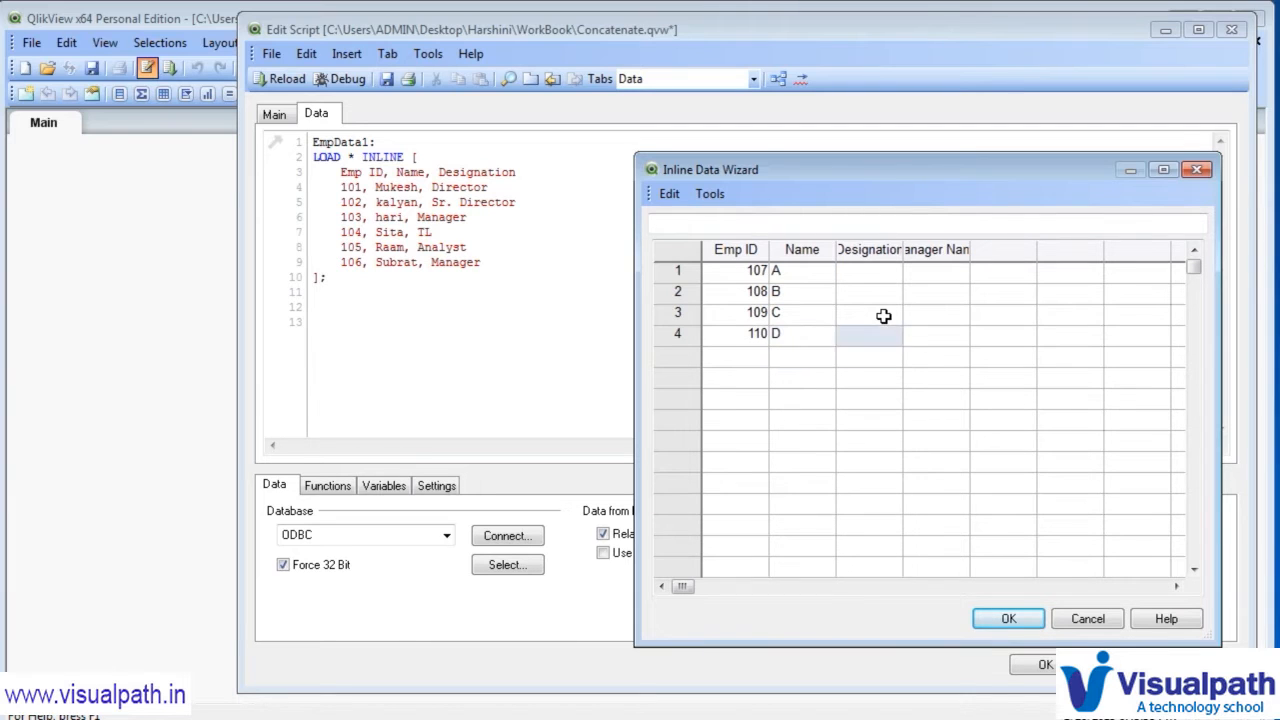
key(Up)
key(Up)
key(Up)
text(RA)
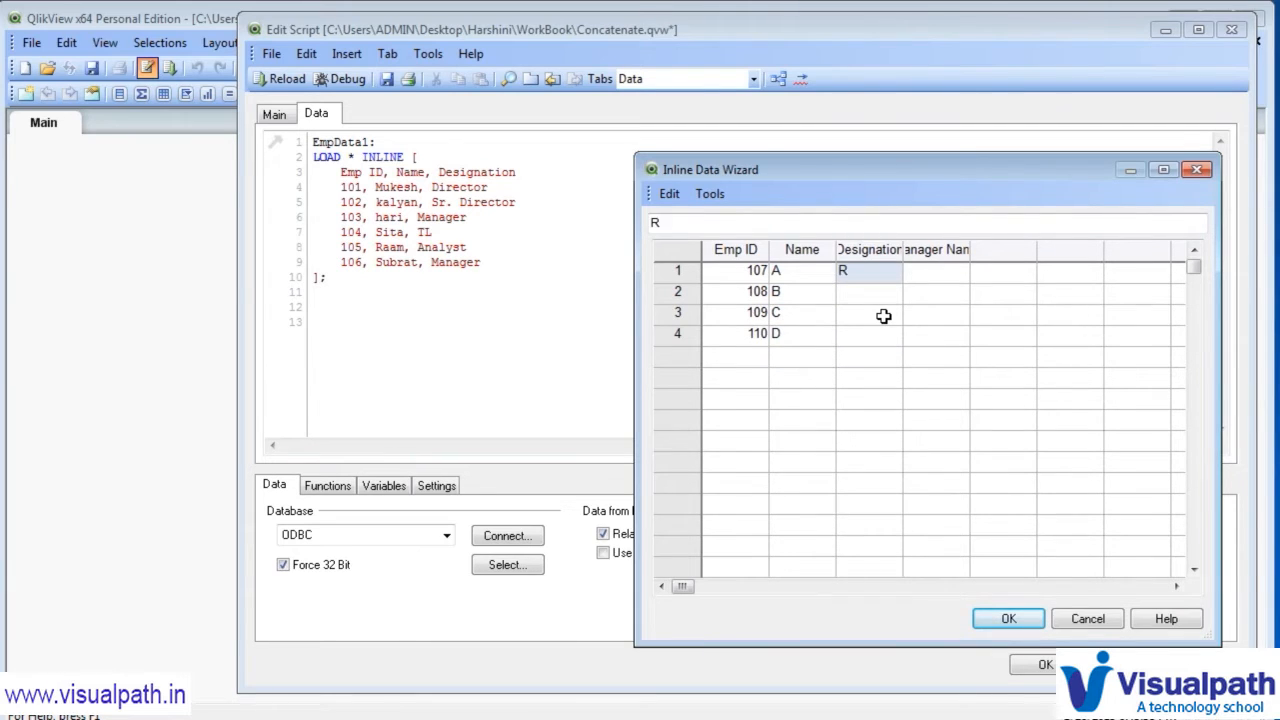
key(Return)
text(JRA)
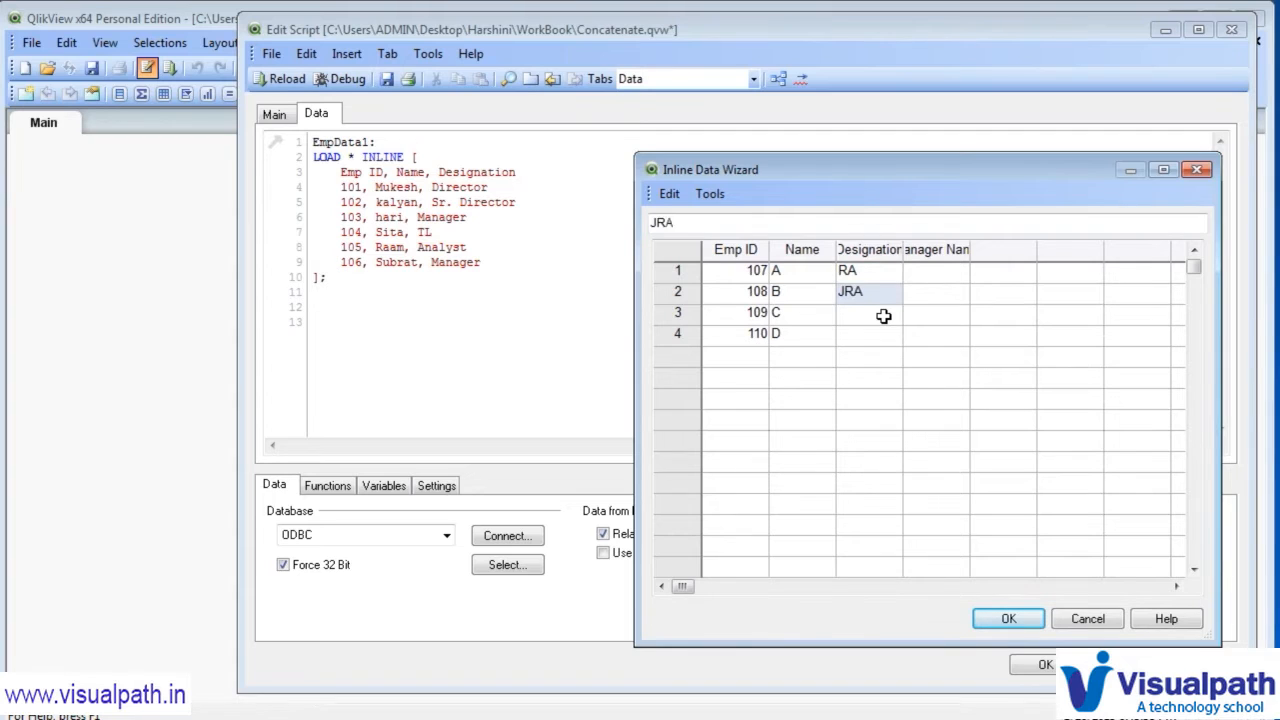
key(Return)
text(SRA)
key(Return)
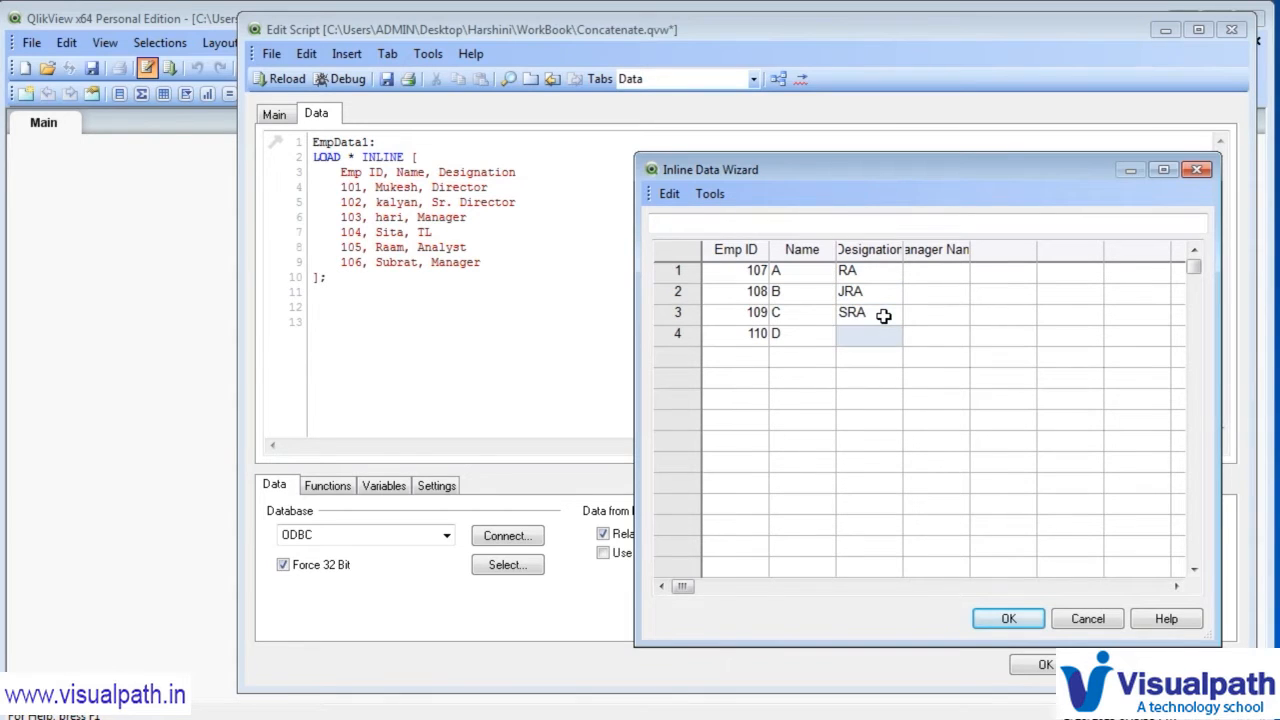
text(SRA)
- Fill the Manager Name column with S, T, U and V, and add the inline table to the script
key(Tab)
key(Up)
key(Up)
key(Up)
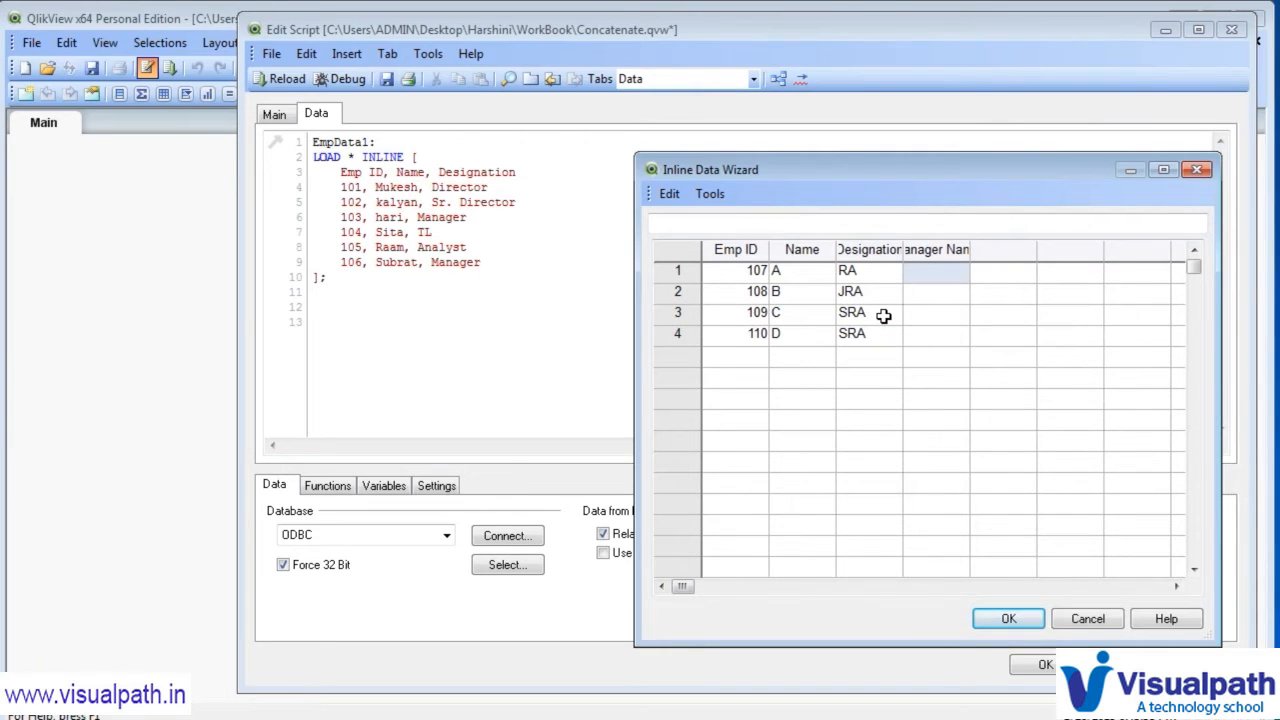
text(S)
key(Return)
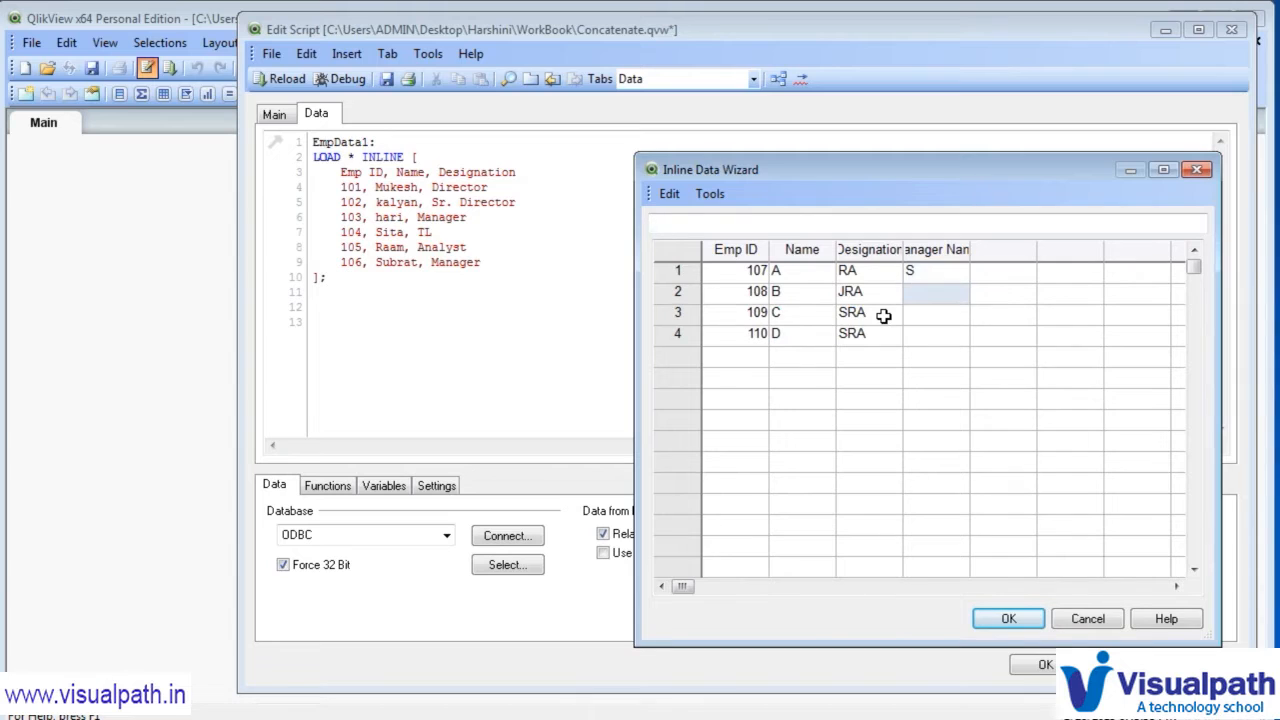
key(Return)
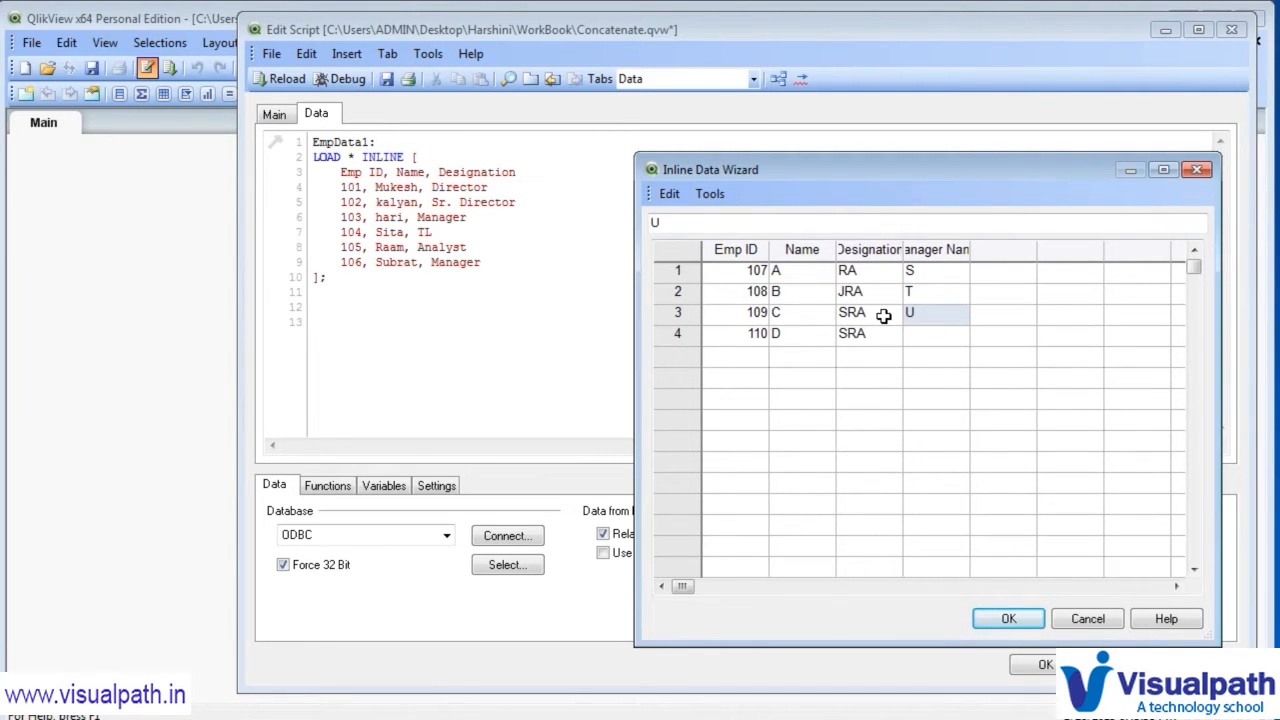
key(Return)
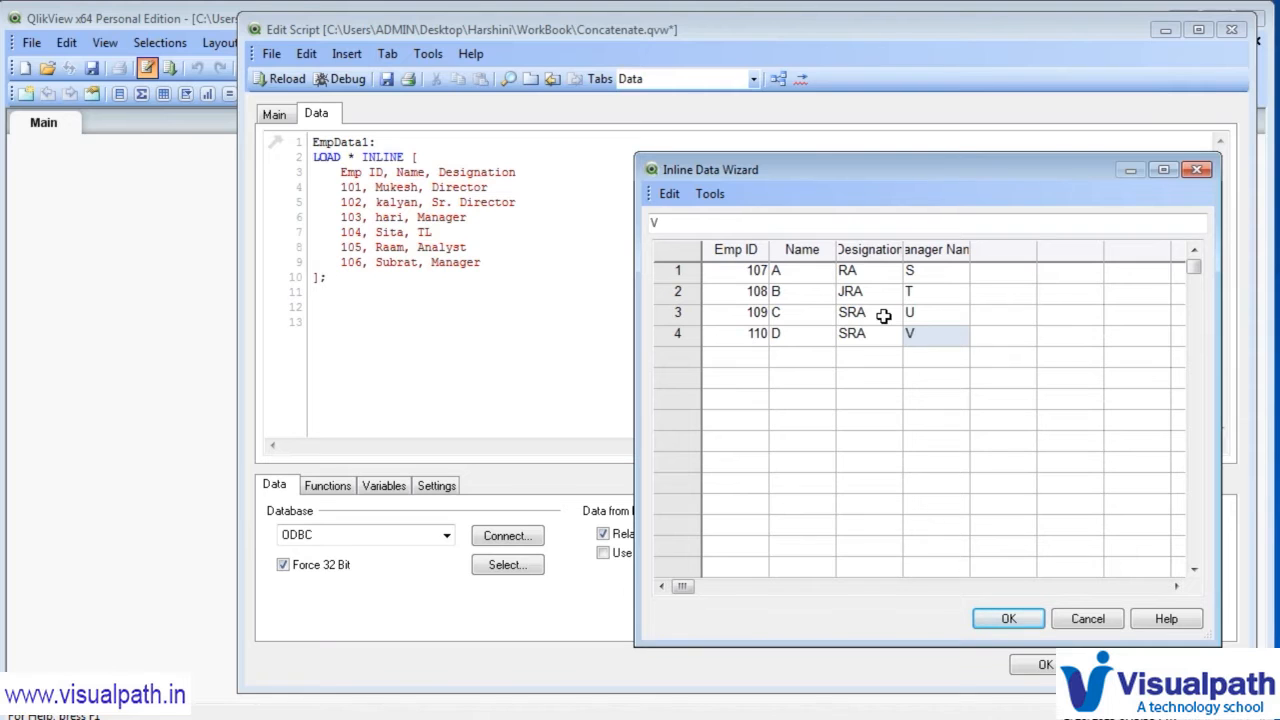
click(988, 616)
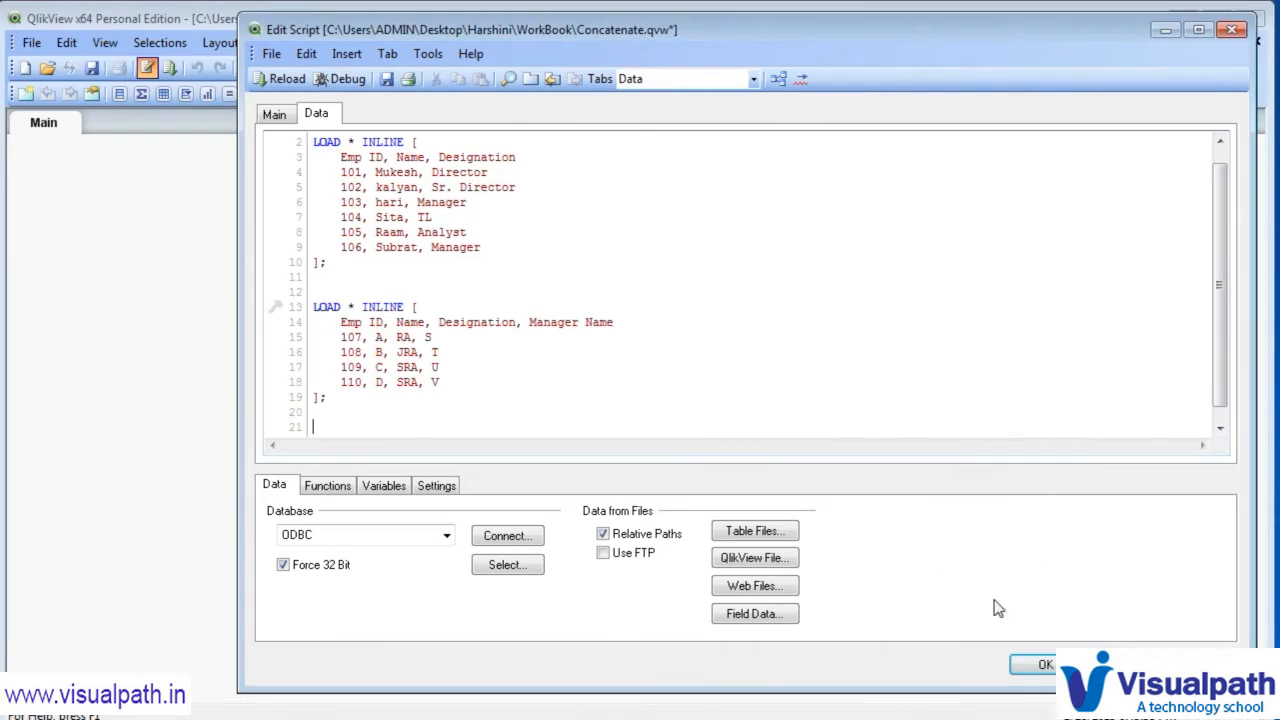
- Label the second inline table EmpData2, reload the script, and close the sheet's field settings without adding listboxes
click(569, 293)
scroll(450, 210, up, 1)
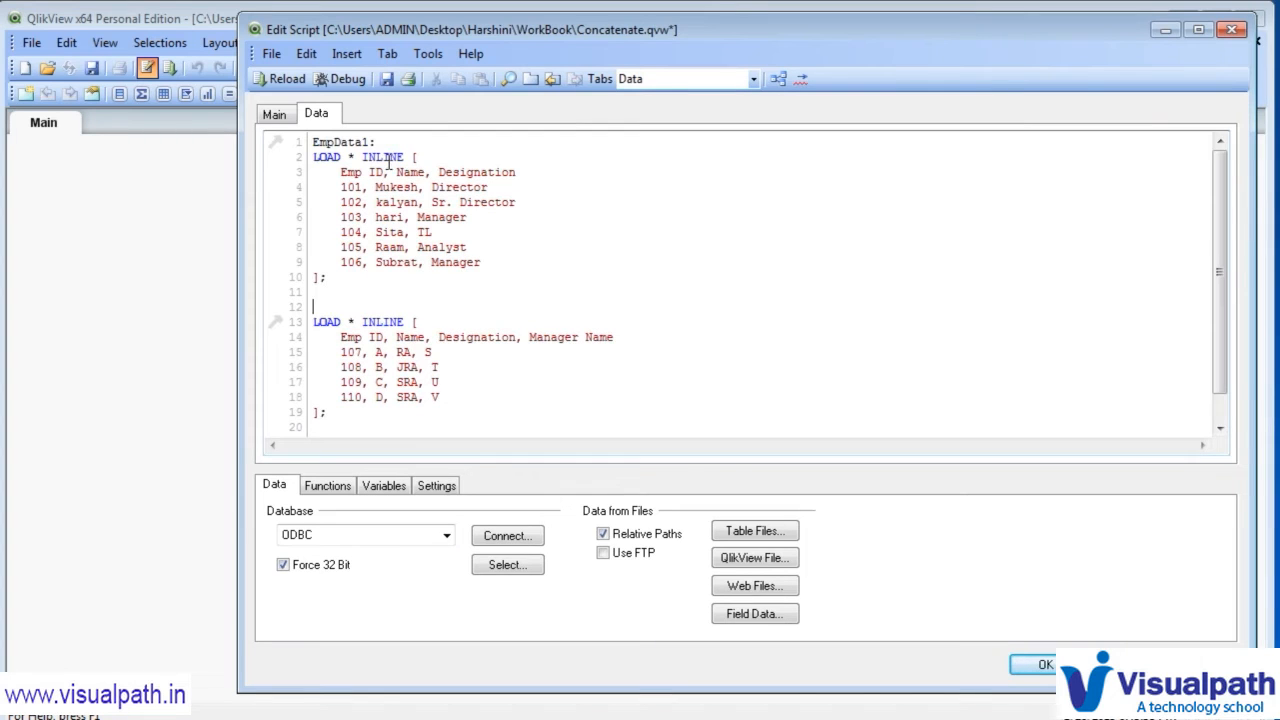
double_click(347, 142)
key(ctrl+c)
click(336, 302)
key(Return)
key(ctrl+v)
text(:)
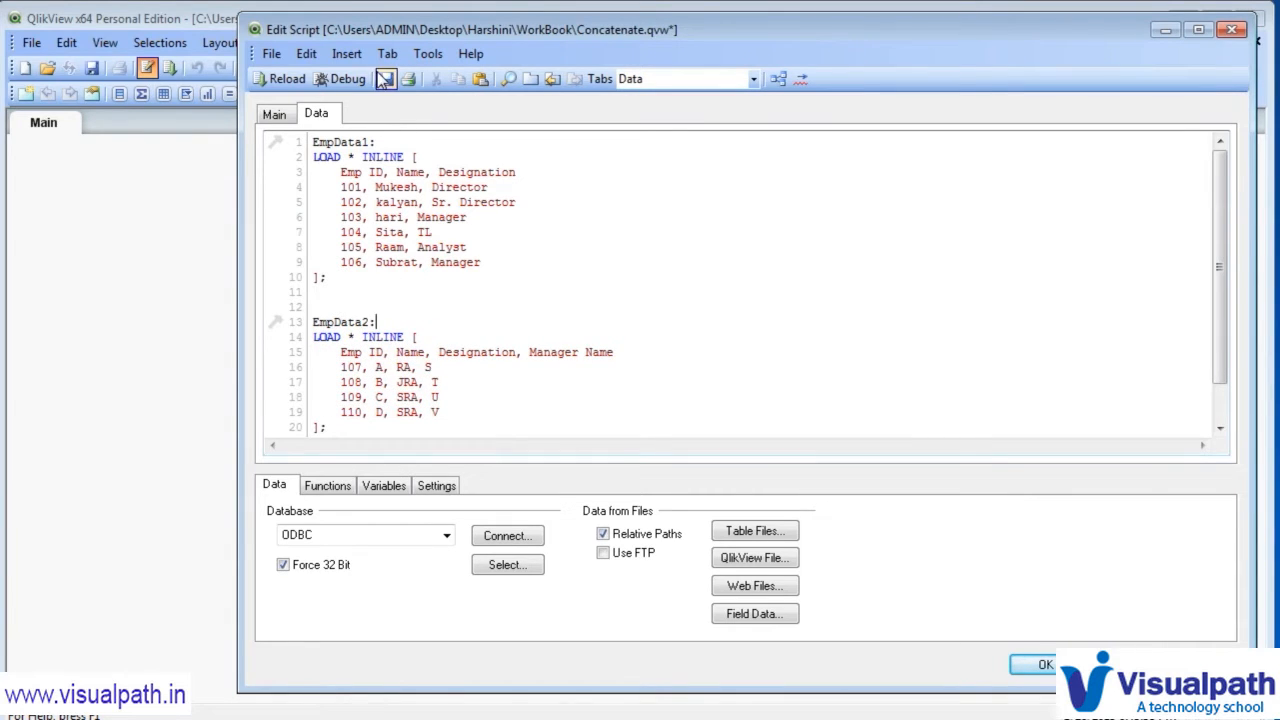
click(280, 78)
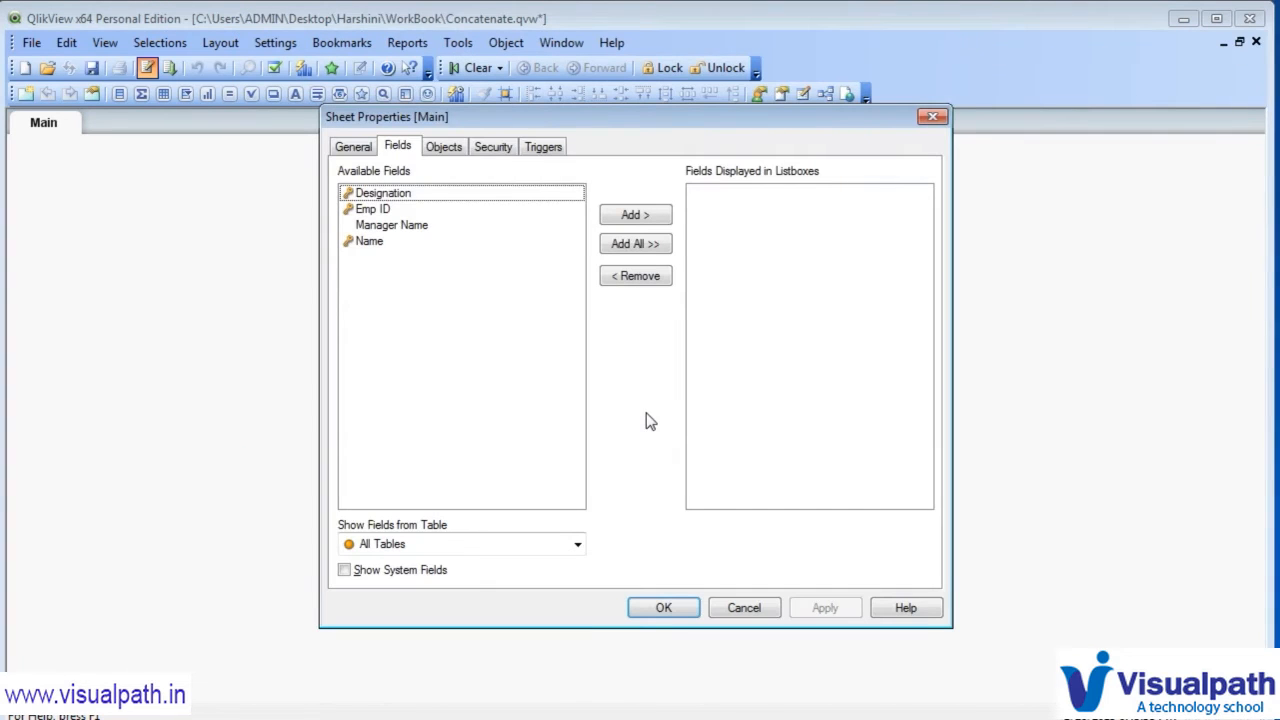
click(664, 607)
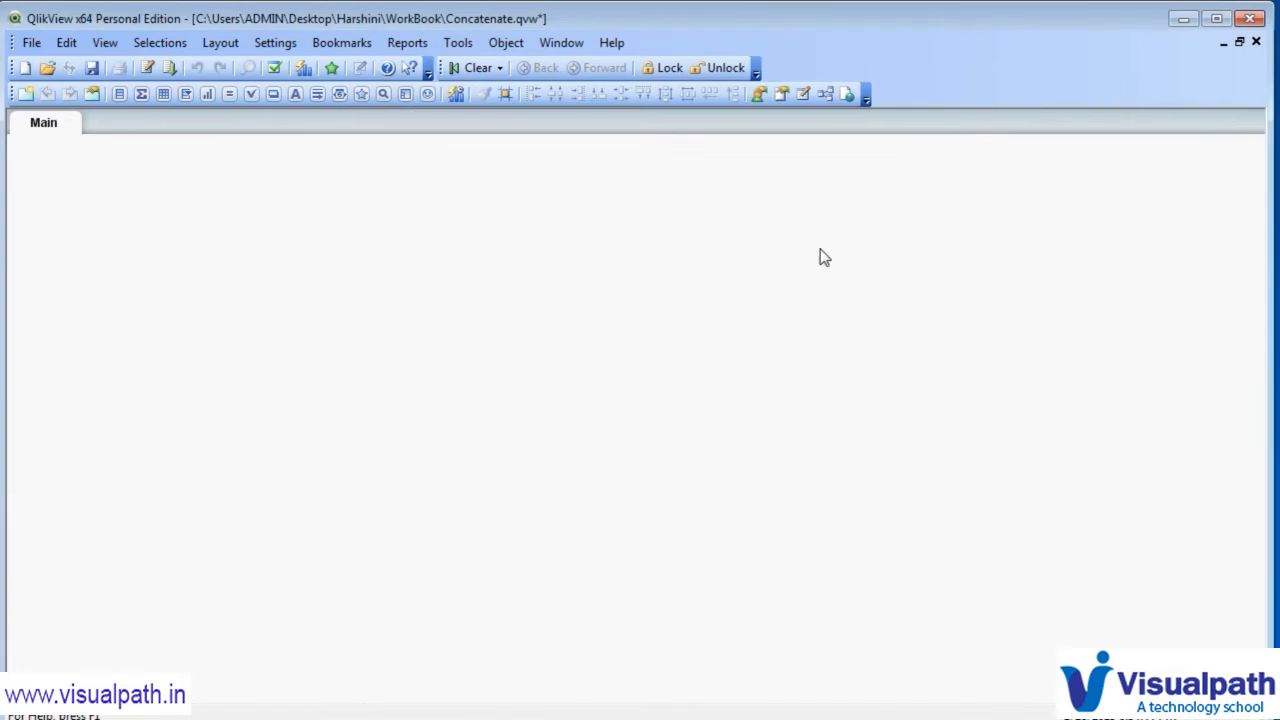
- Examine how EmpData1 and EmpData2 are linked in the Table Viewer, using Source Table View
click(826, 95)
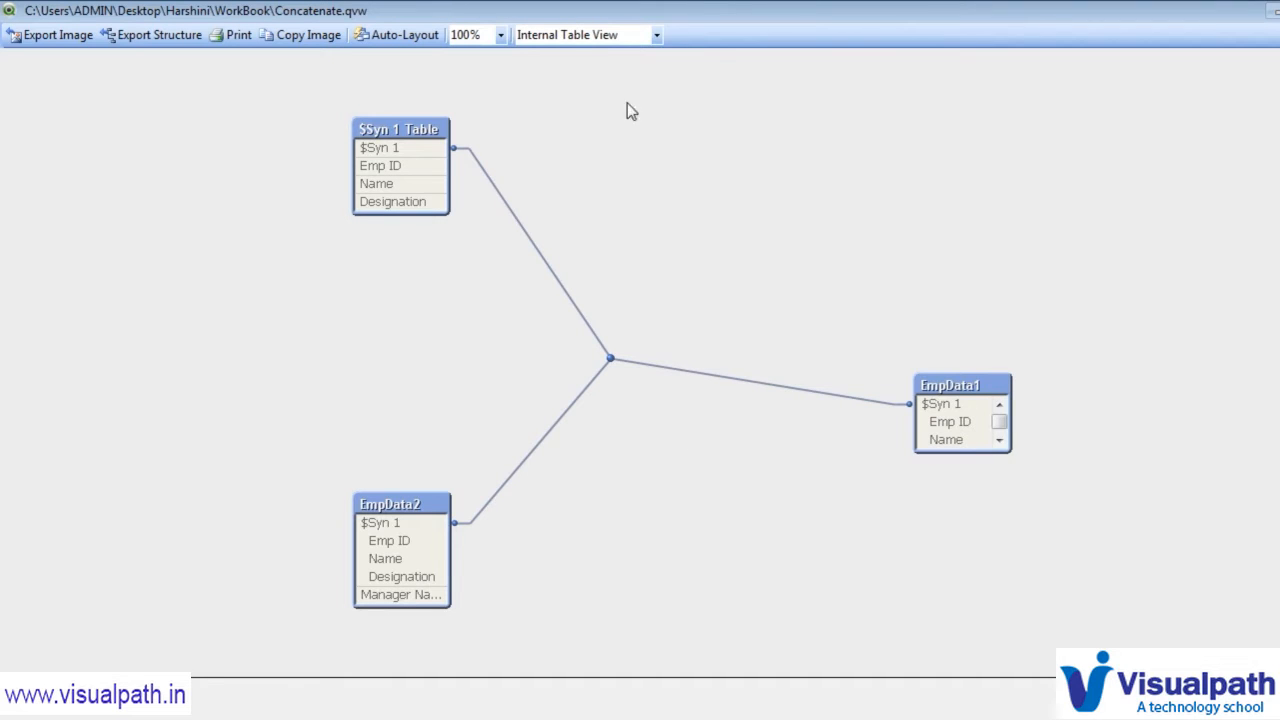
click(656, 35)
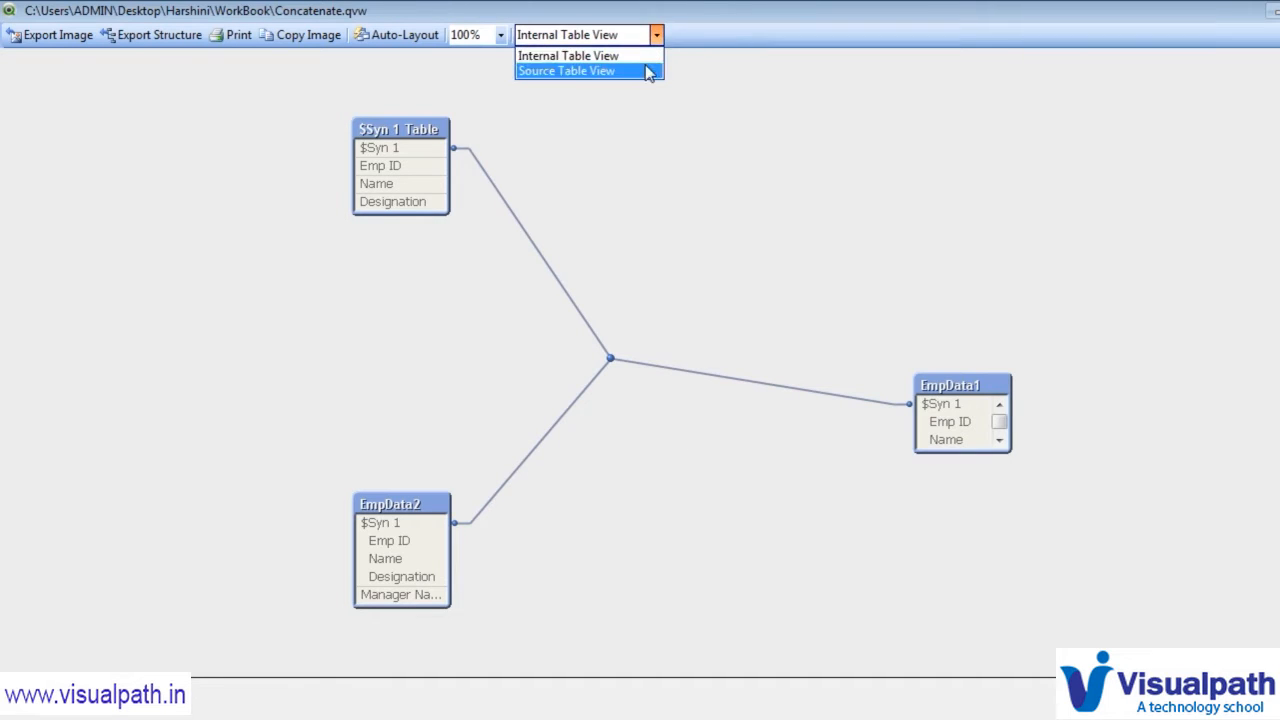
click(645, 71)
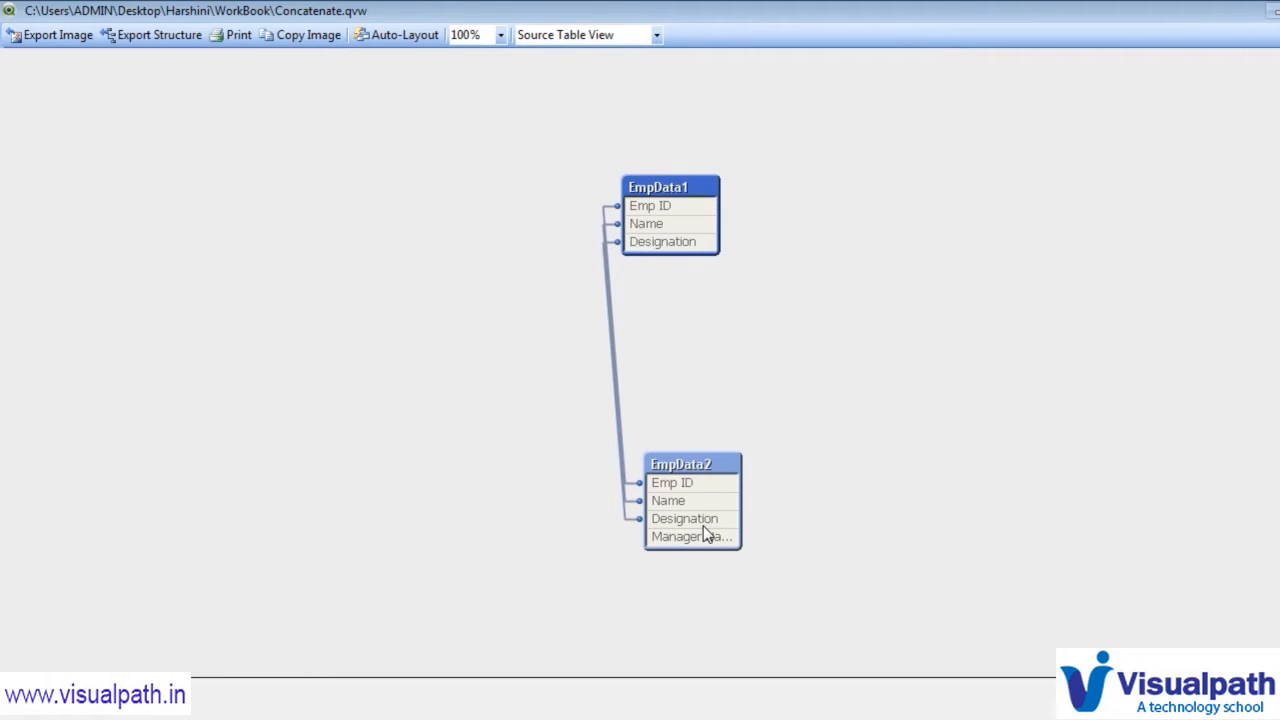
mouse_move(706, 535)
mouse_move(678, 211)
click(1127, 717)
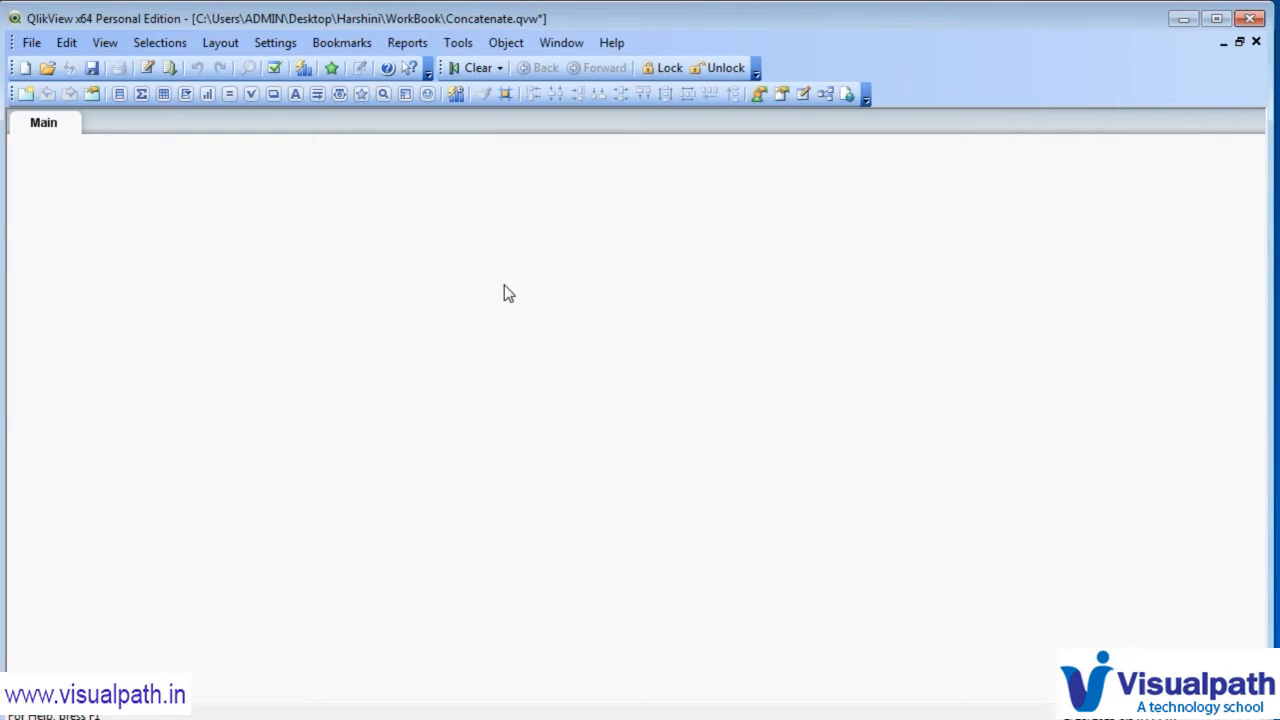
- Add a Concatenate(EmpData1) prefix above the EmpData2 load in the script's Data section
click(147, 67)
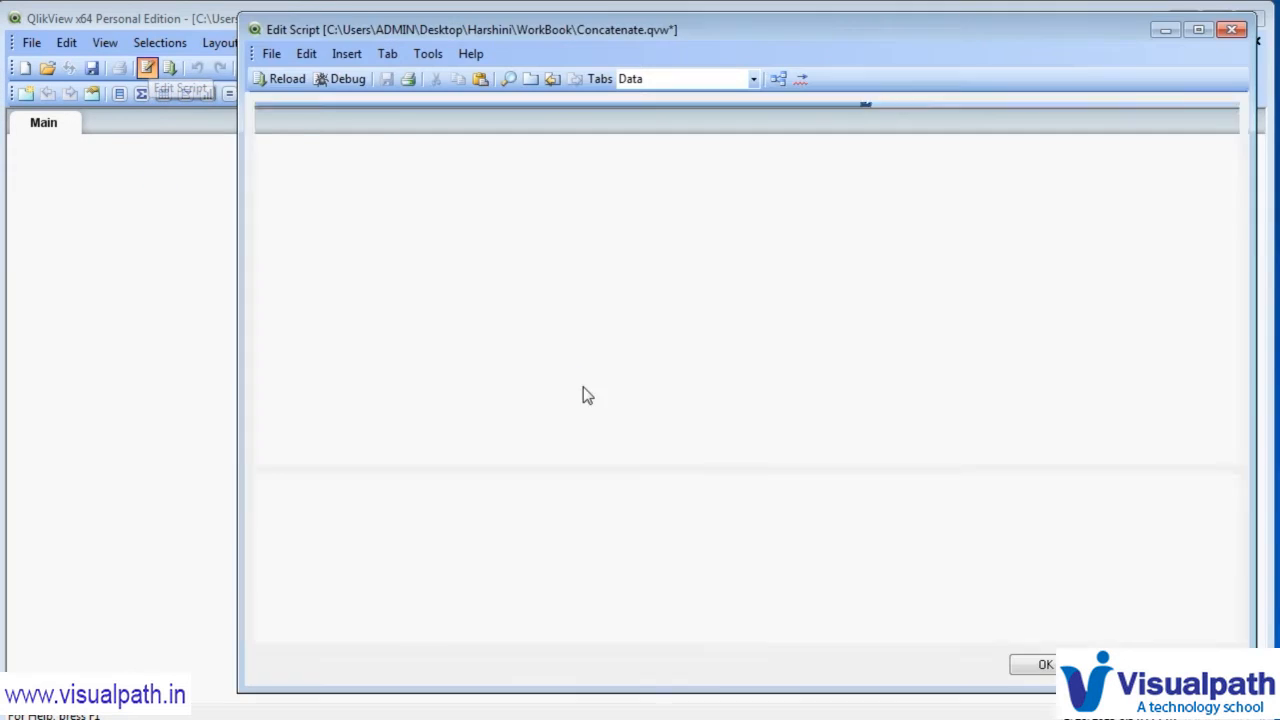
click(362, 307)
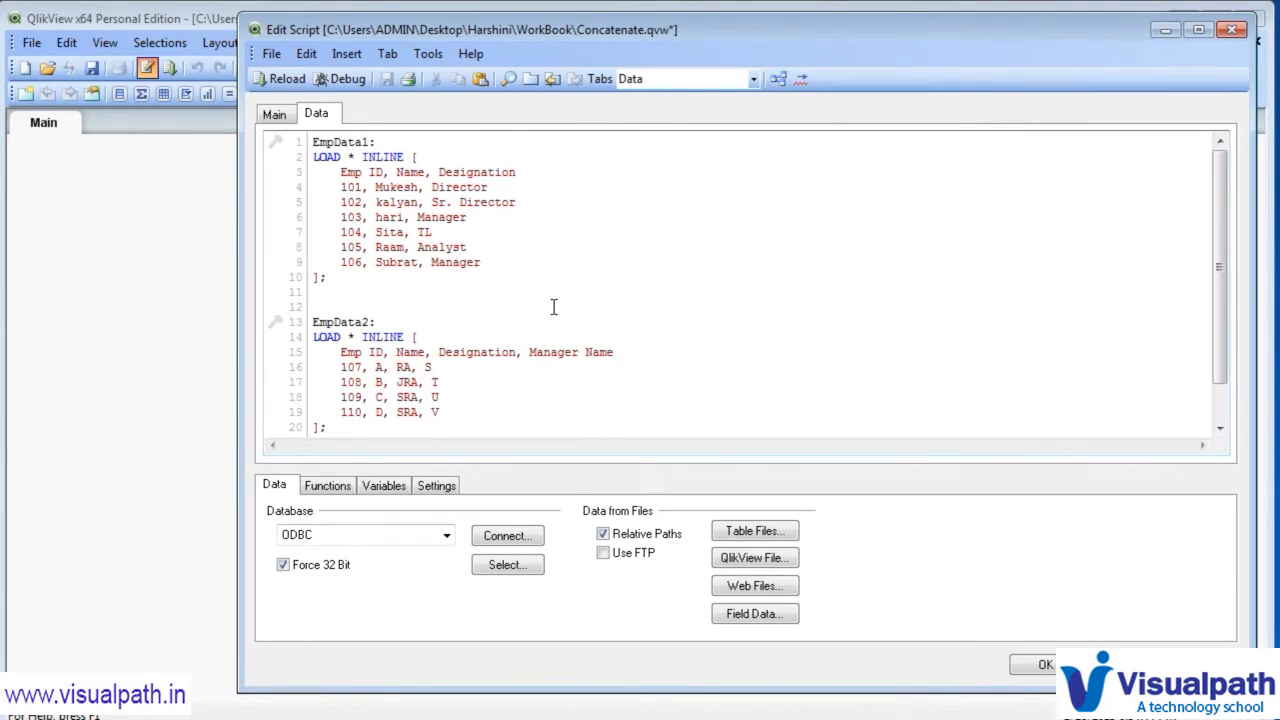
text(Con)
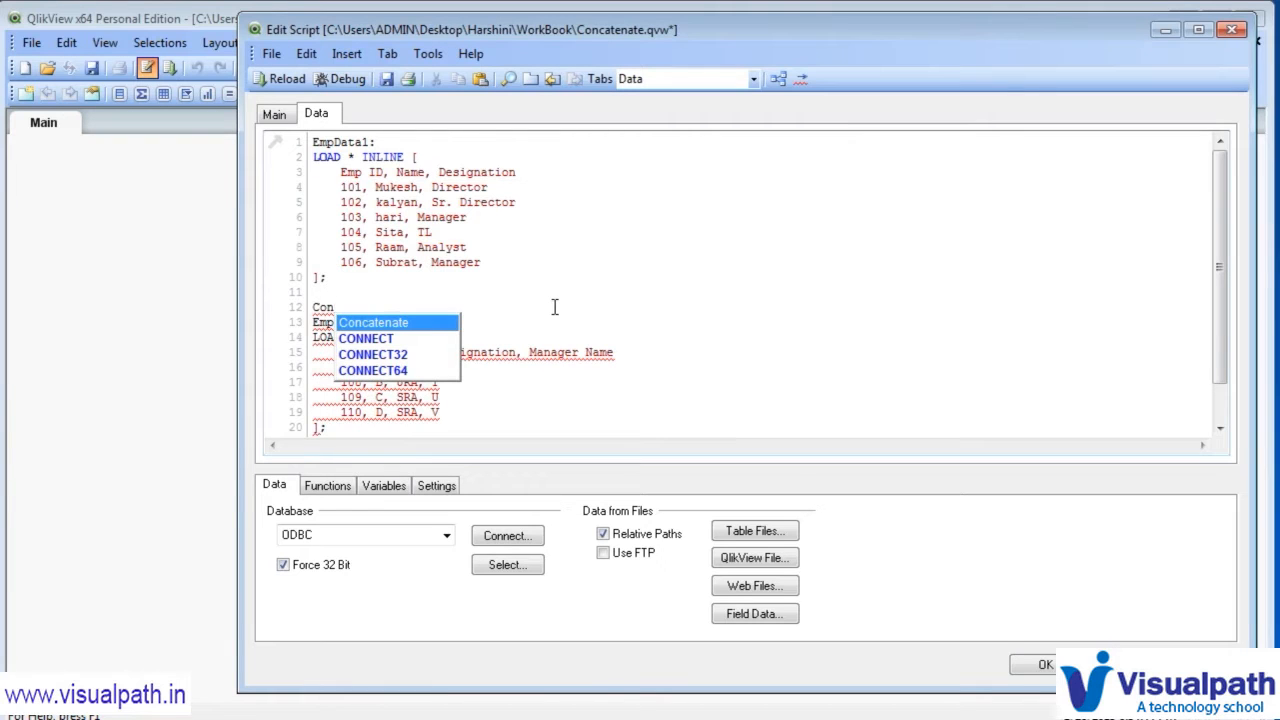
key(Return)
text(())
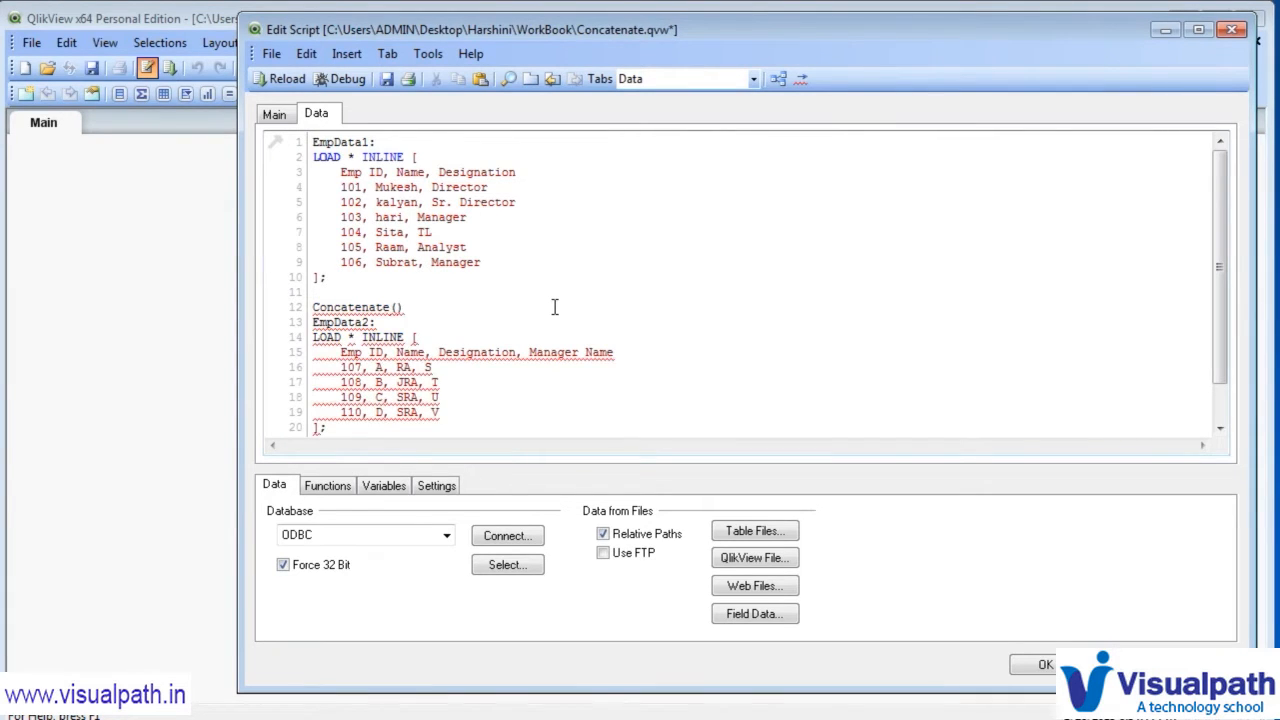
double_click(343, 142)
key(ctrl+c)
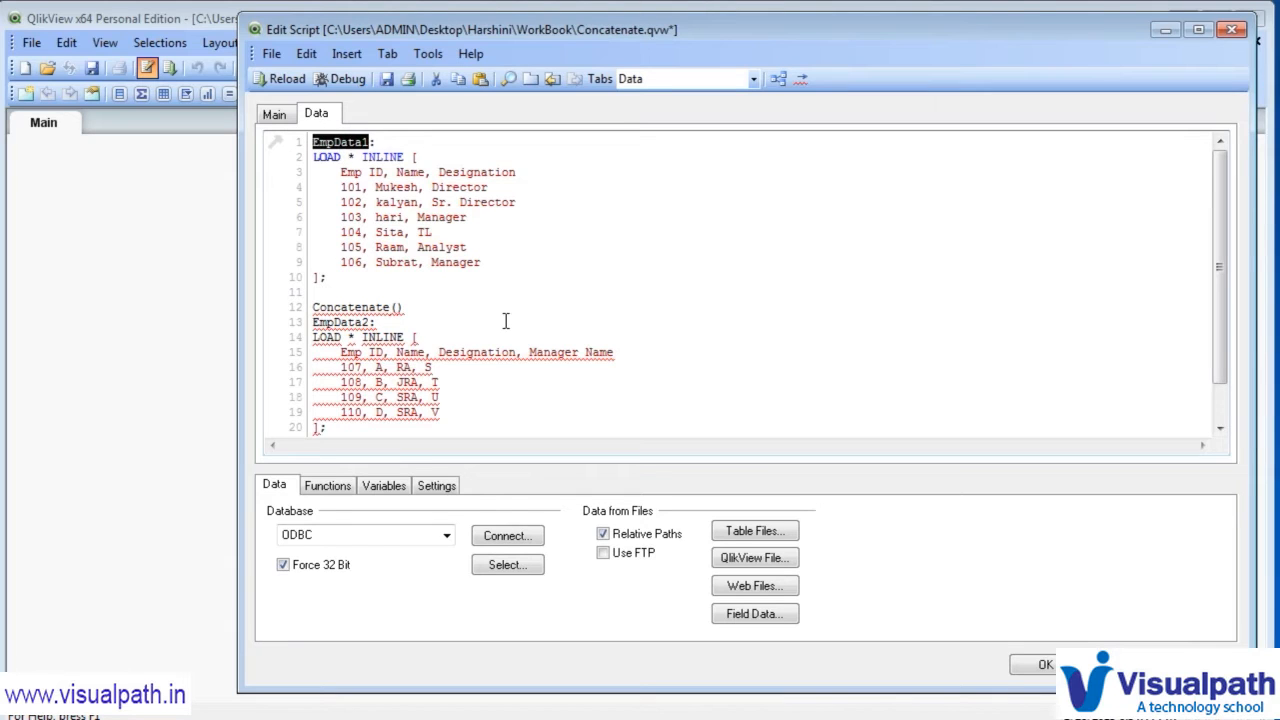
click(410, 308)
key(ctrl+v)
key(Right)
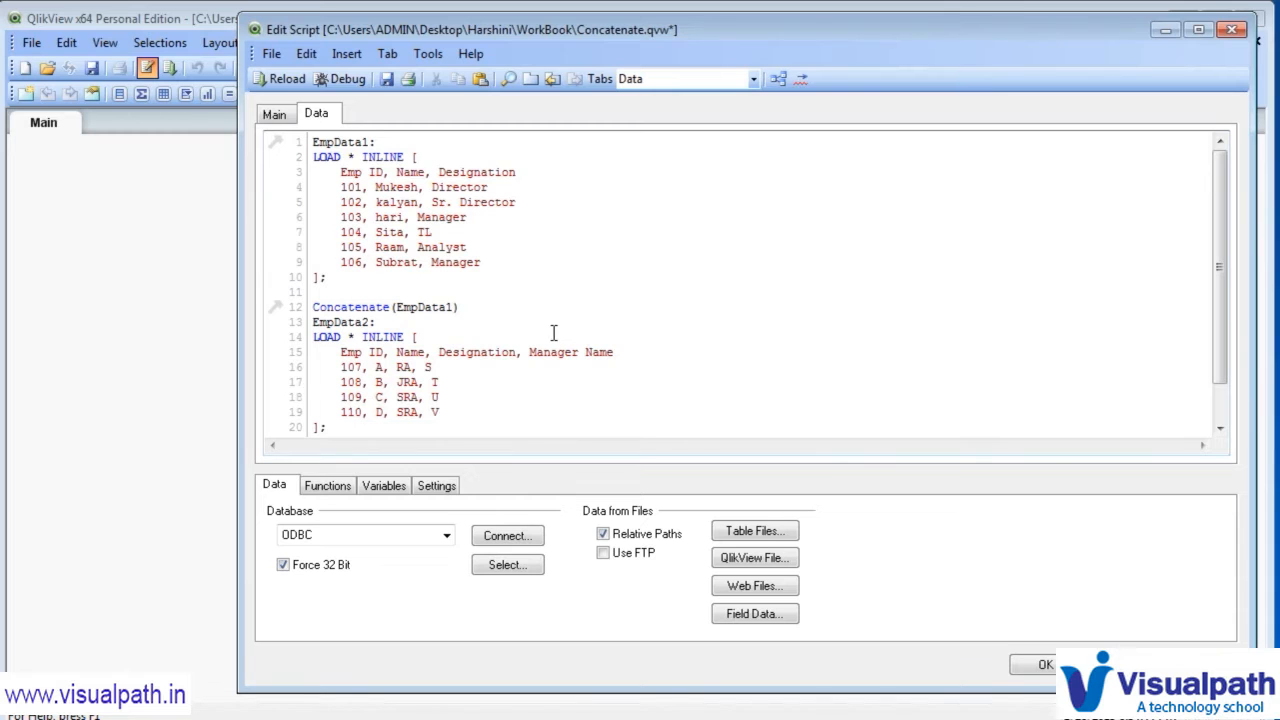
- Save the document, reload the concatenated script, and accept the sheet's field settings without adding listboxes
click(386, 79)
click(281, 78)
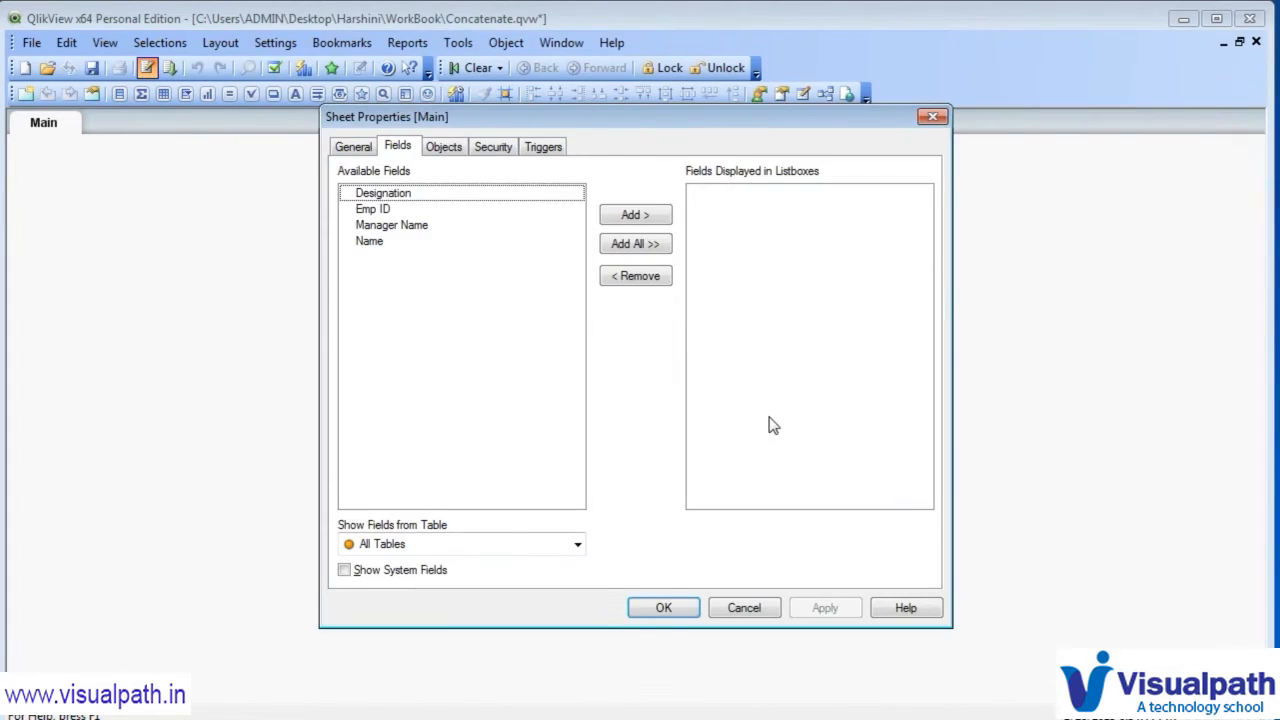
click(663, 608)
- Preview the records of the concatenated EmpData1 table in the Table Viewer, enlarging its box to show all fields
click(825, 100)
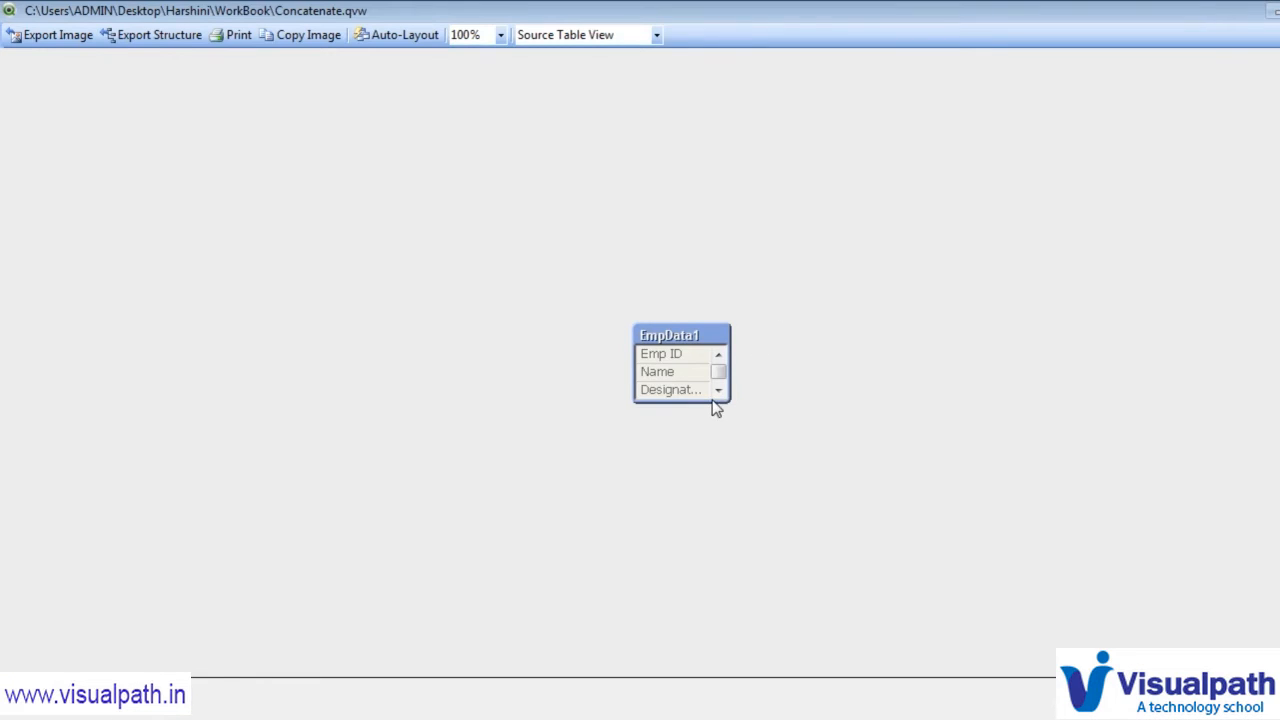
drag(704, 404, 718, 500)
right_click(704, 342)
click(717, 348)
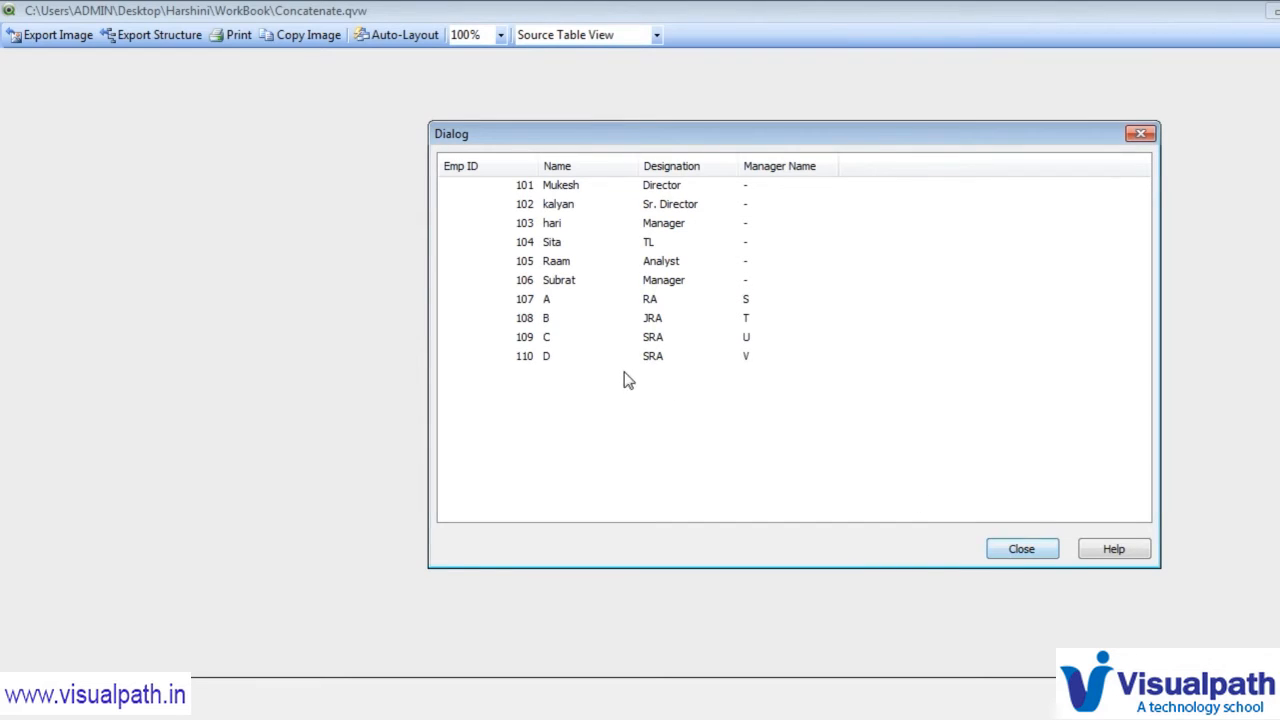
click(1014, 558)
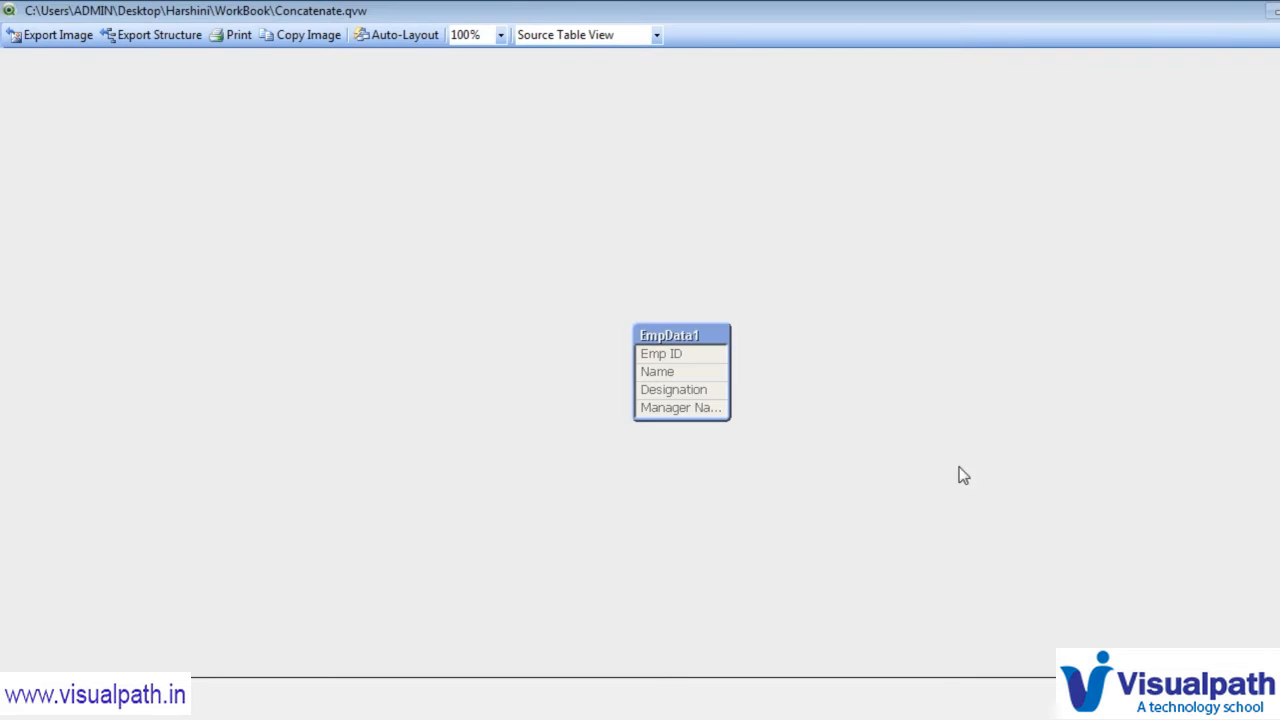
click(1163, 701)
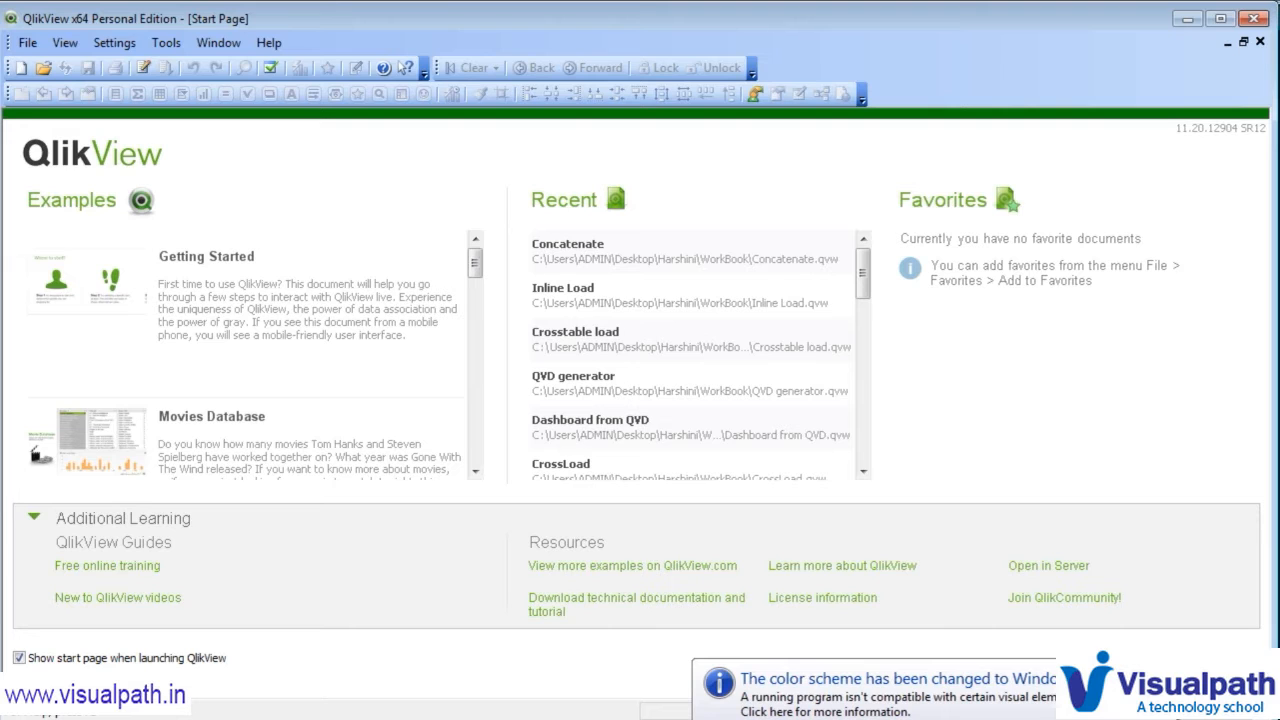
- Create a new document without the Getting Started wizard and save it as Join and Keep in the WorkBook folder
click(19, 70)
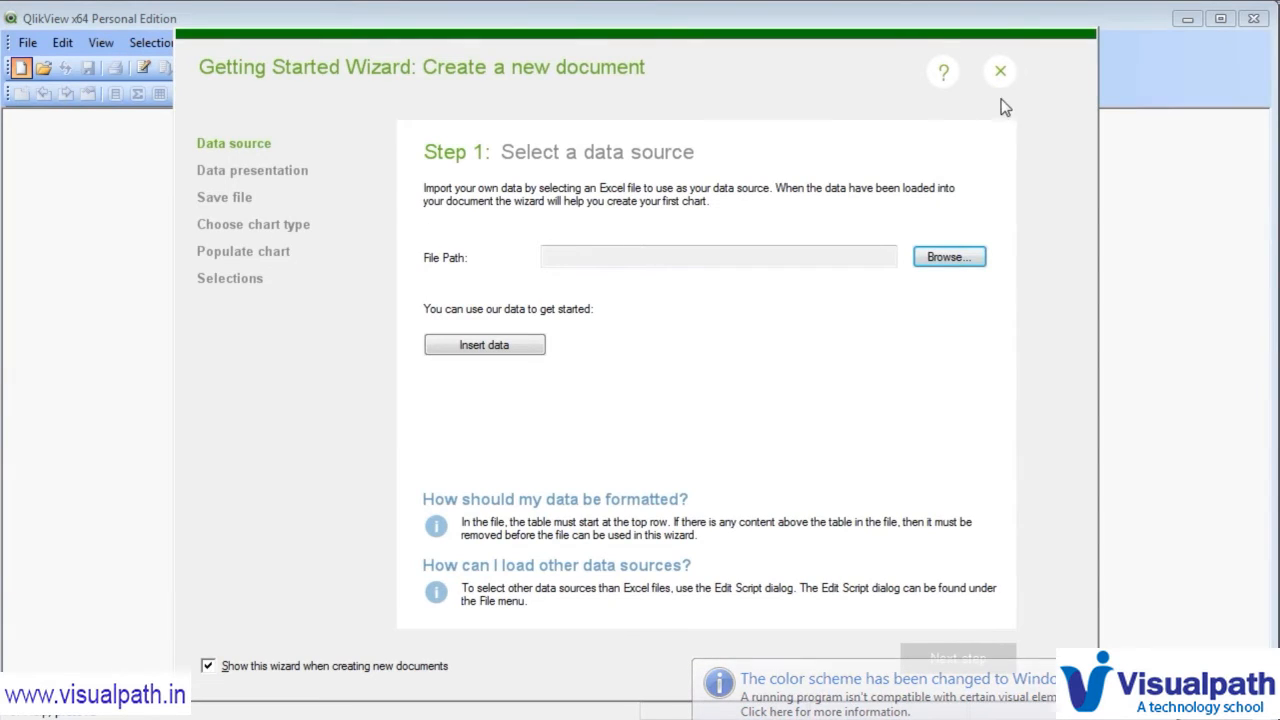
click(1001, 72)
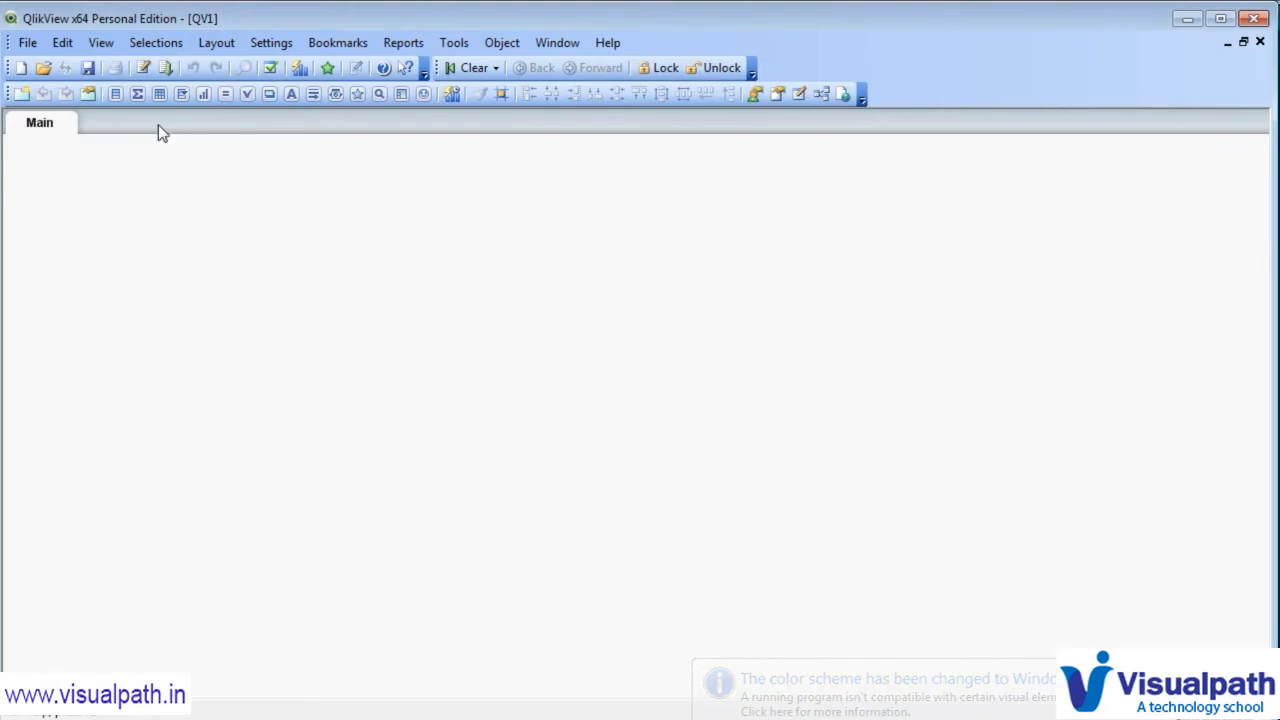
click(89, 68)
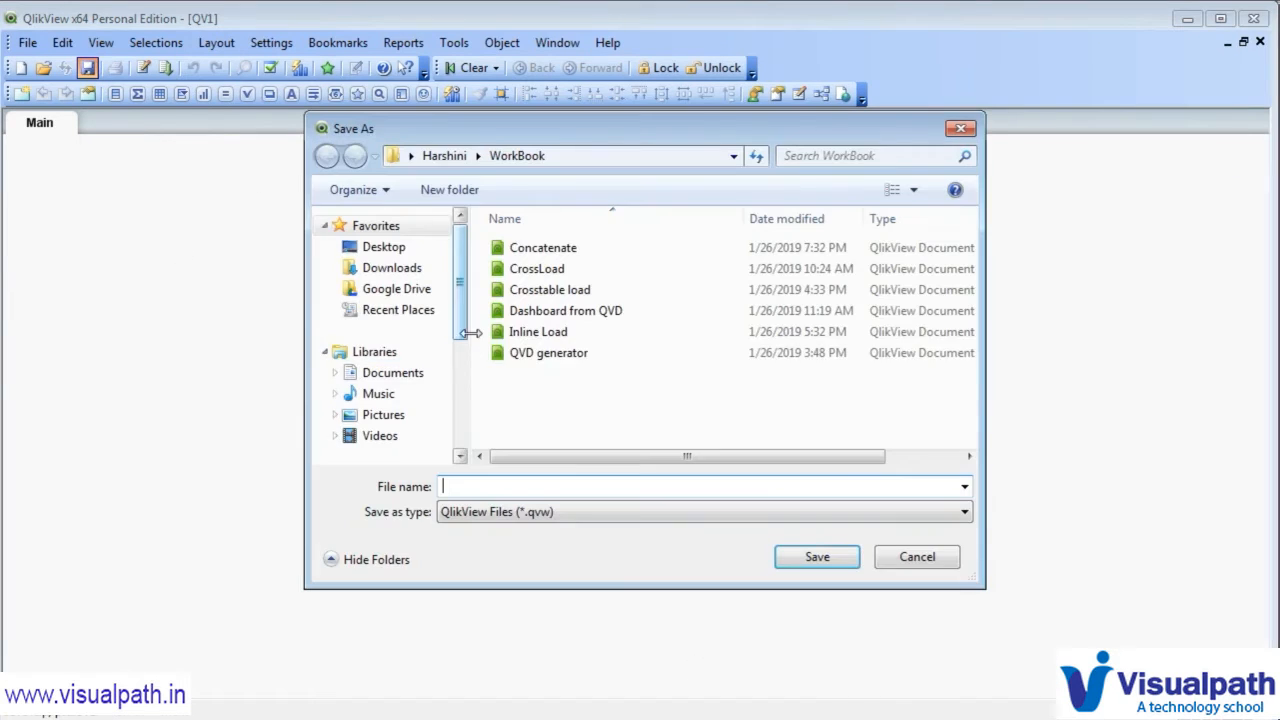
text(Join An)
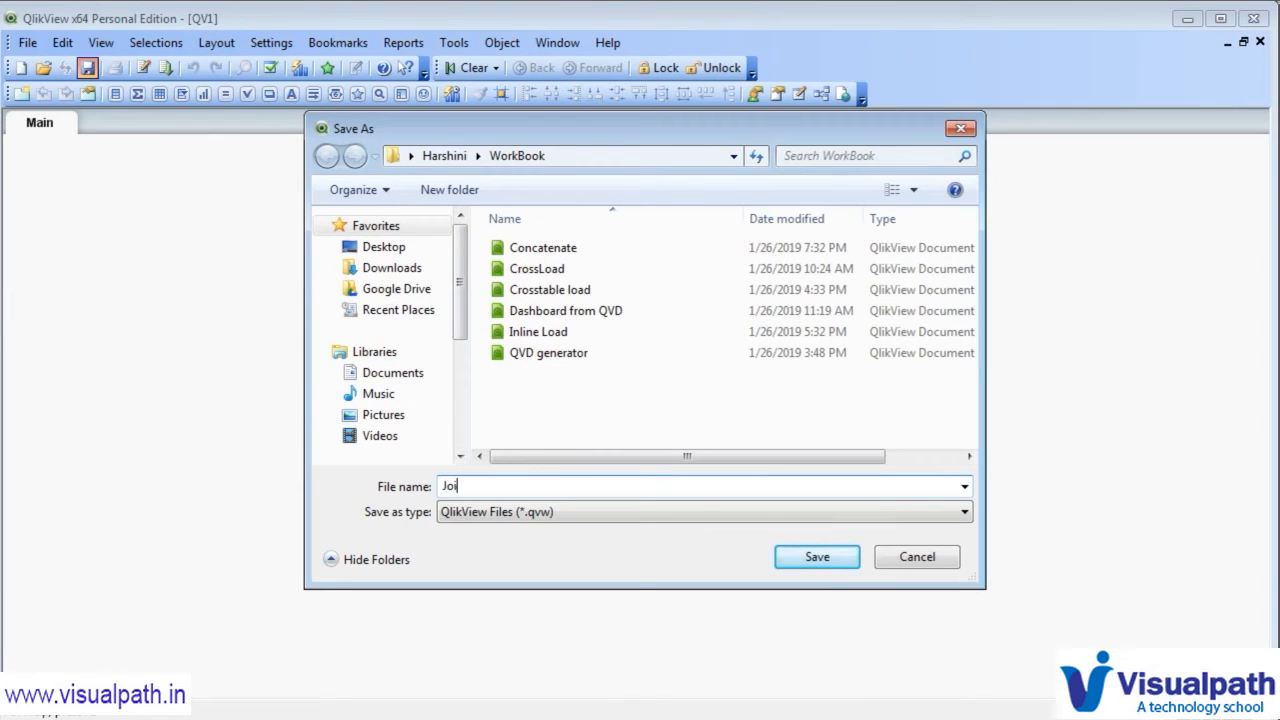
key(BackSpace)
key(BackSpace)
text(and KEYS)
key(BackSpace)
key(BackSpace)
key(BackSpace)
text(eep)
click(795, 566)
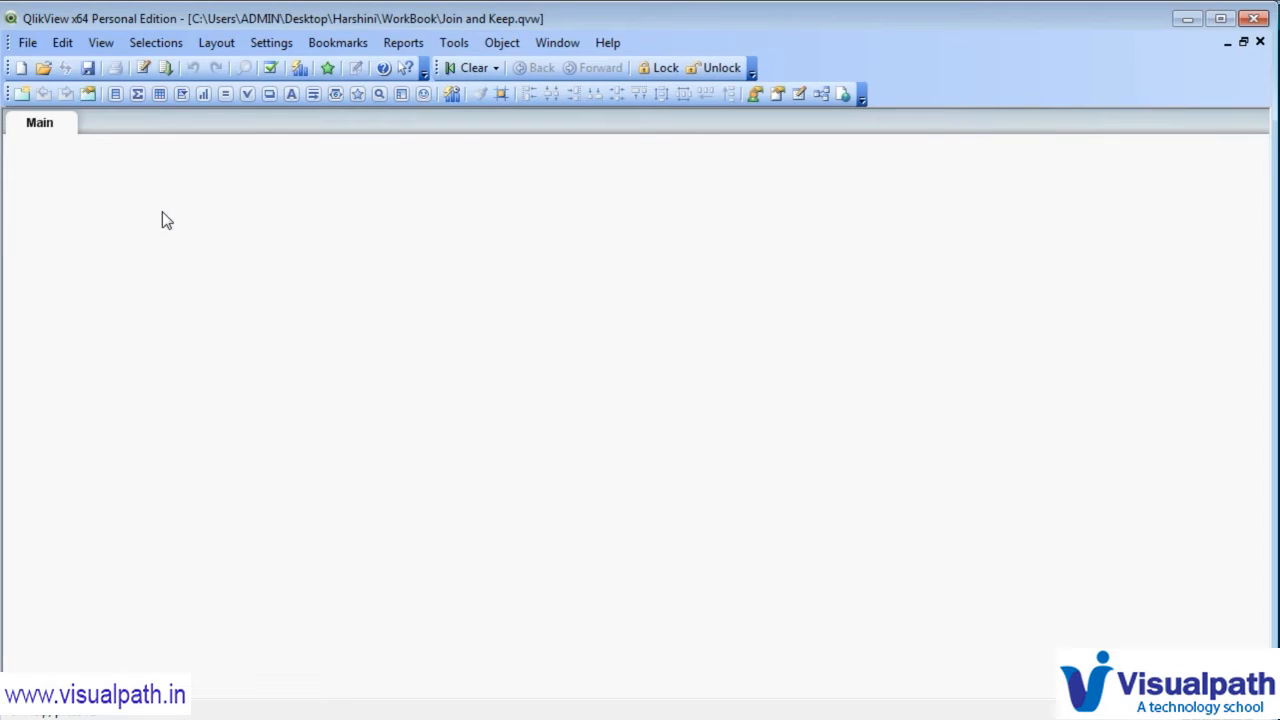
- Add a new tab named Data to the script of the Join and Keep document
click(140, 67)
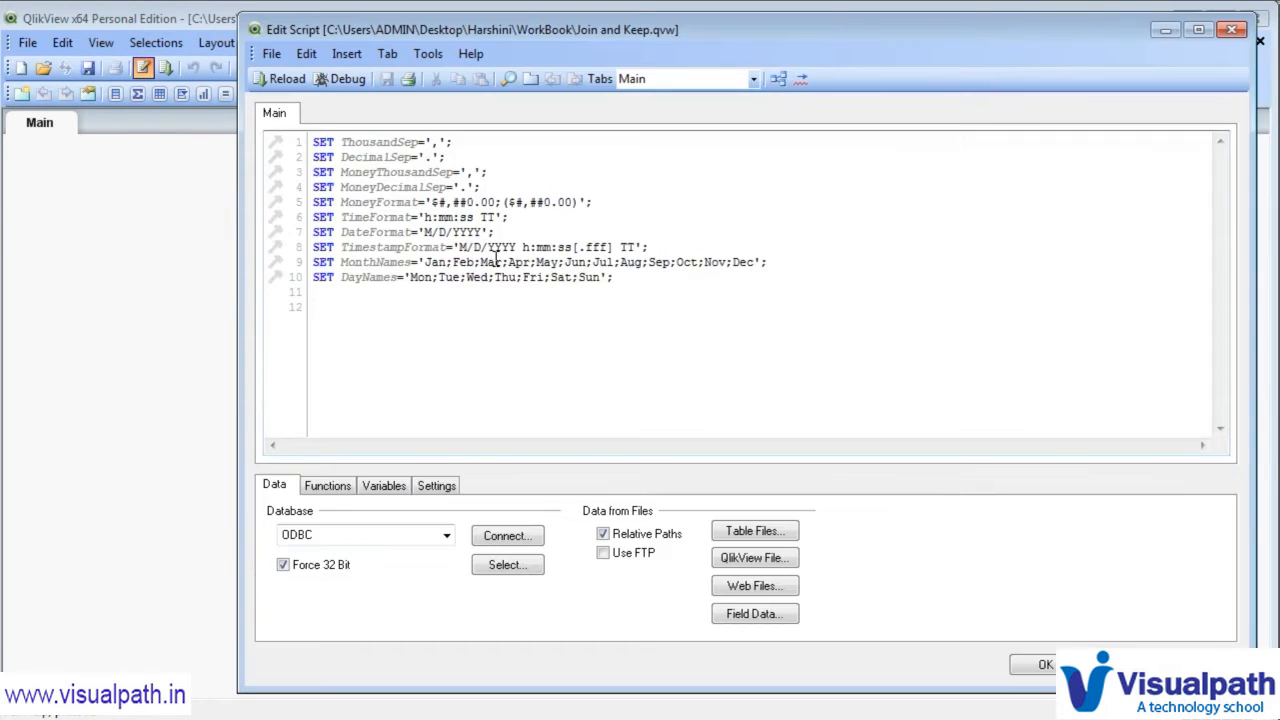
click(530, 78)
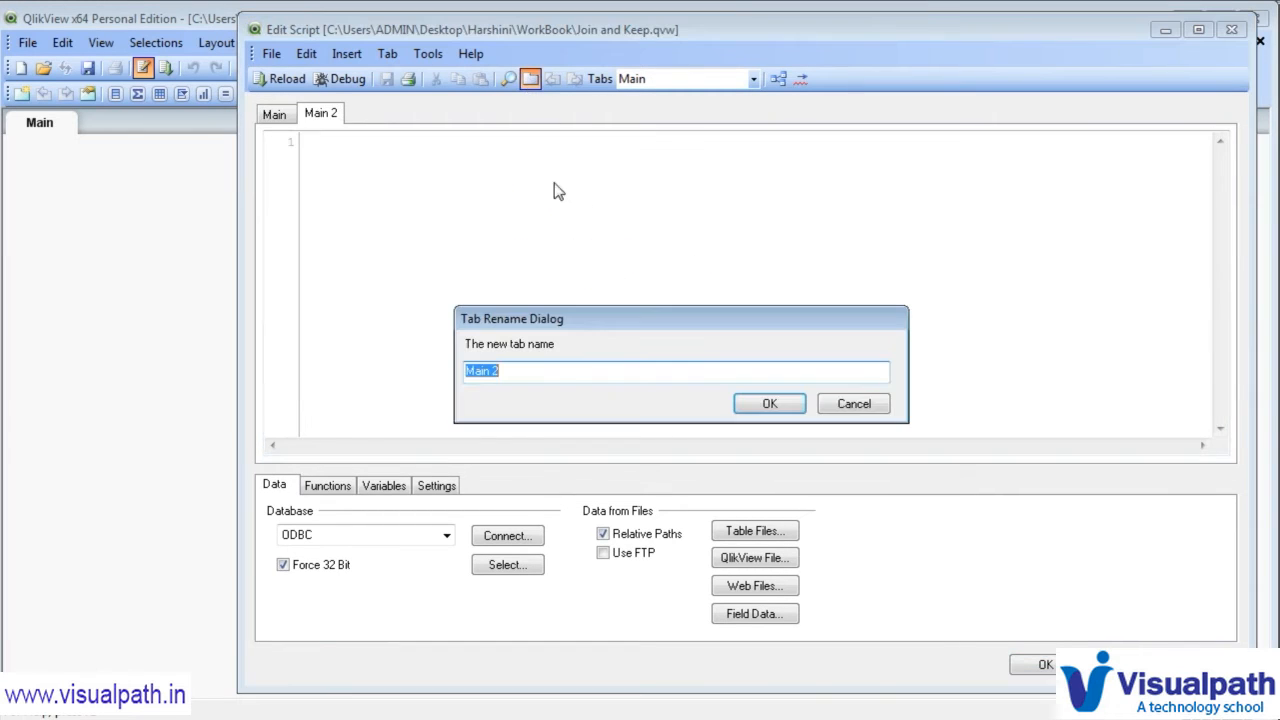
text(Data)
click(760, 403)
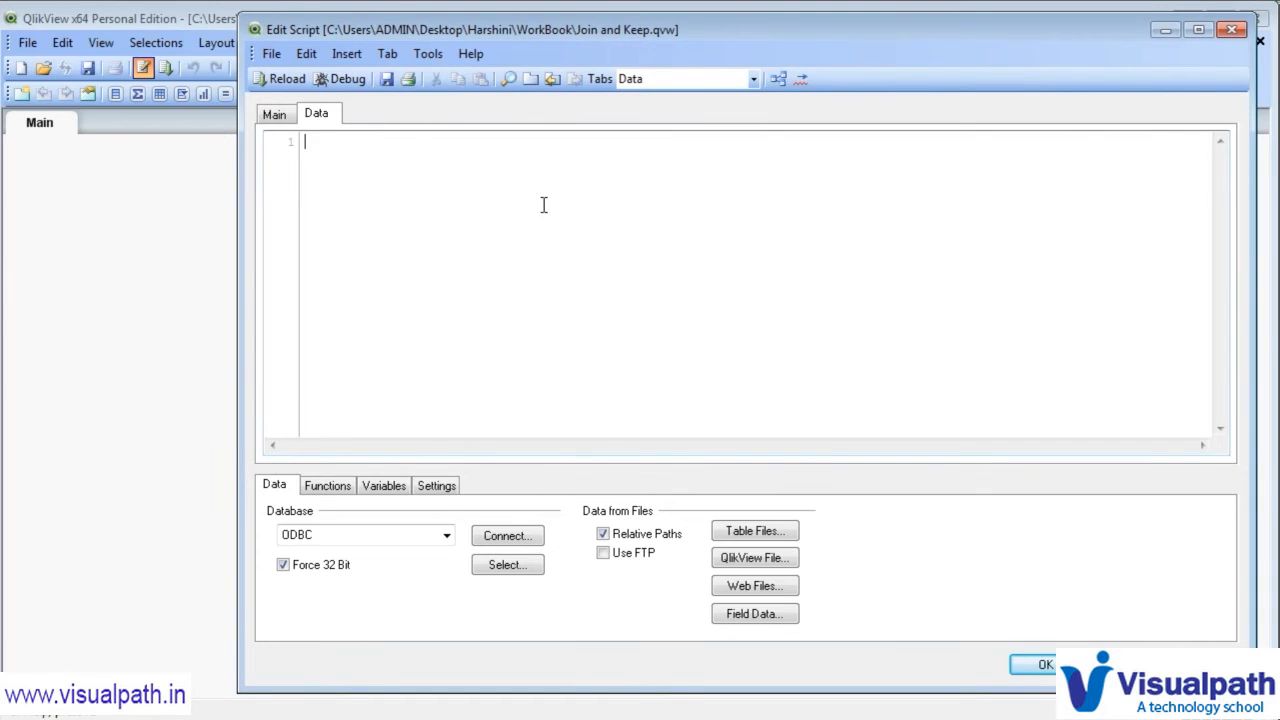
- Start an inline load table and name its first two columns Emp ID and Emp Name
click(347, 53)
mouse_move(385, 220)
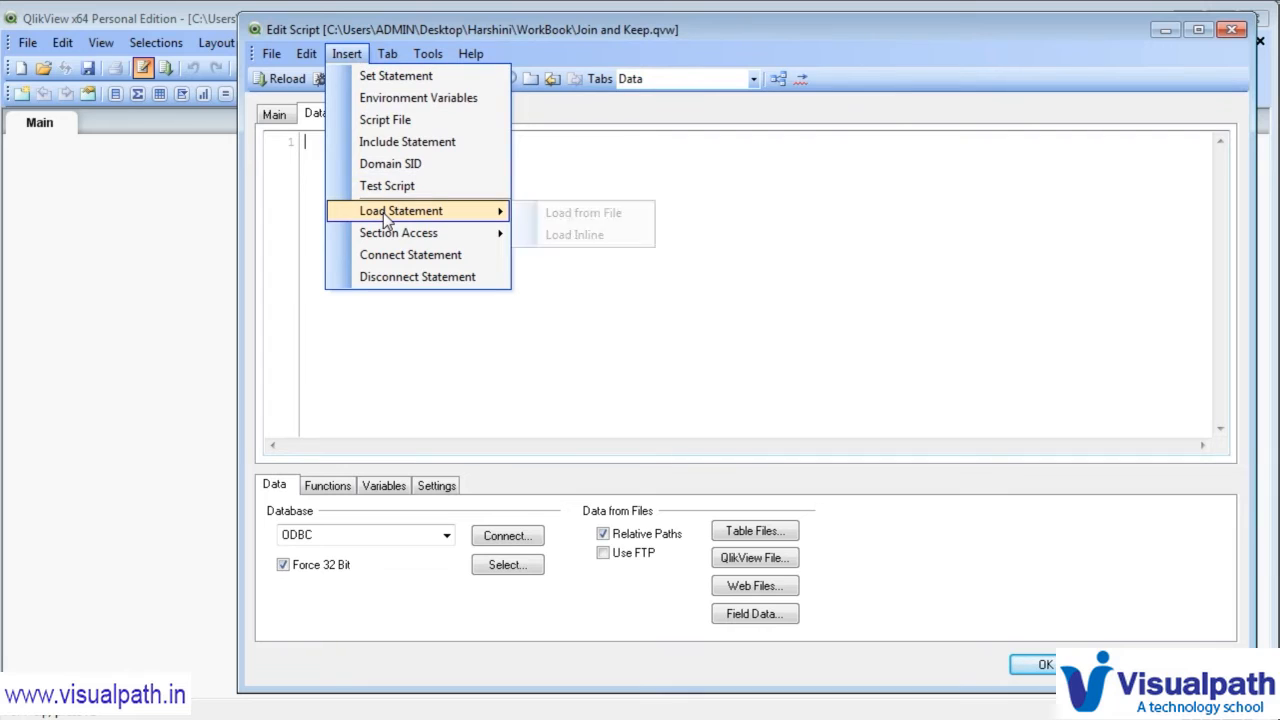
click(555, 235)
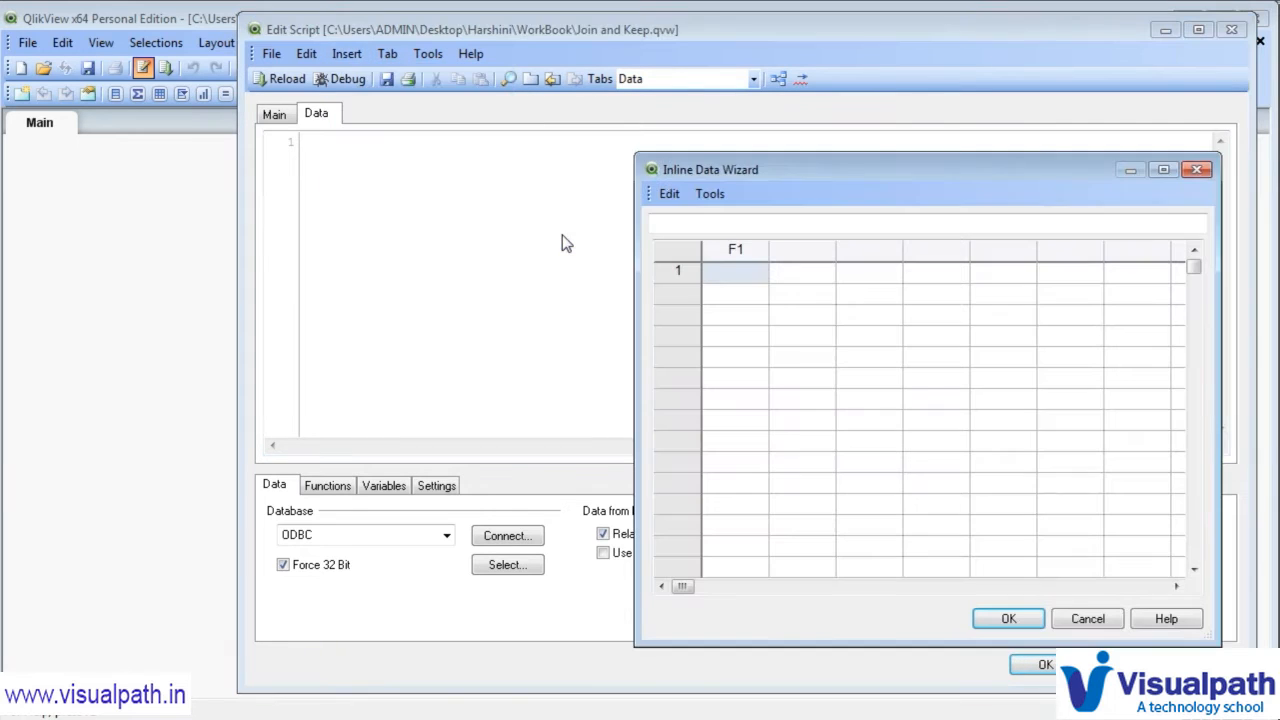
double_click(738, 248)
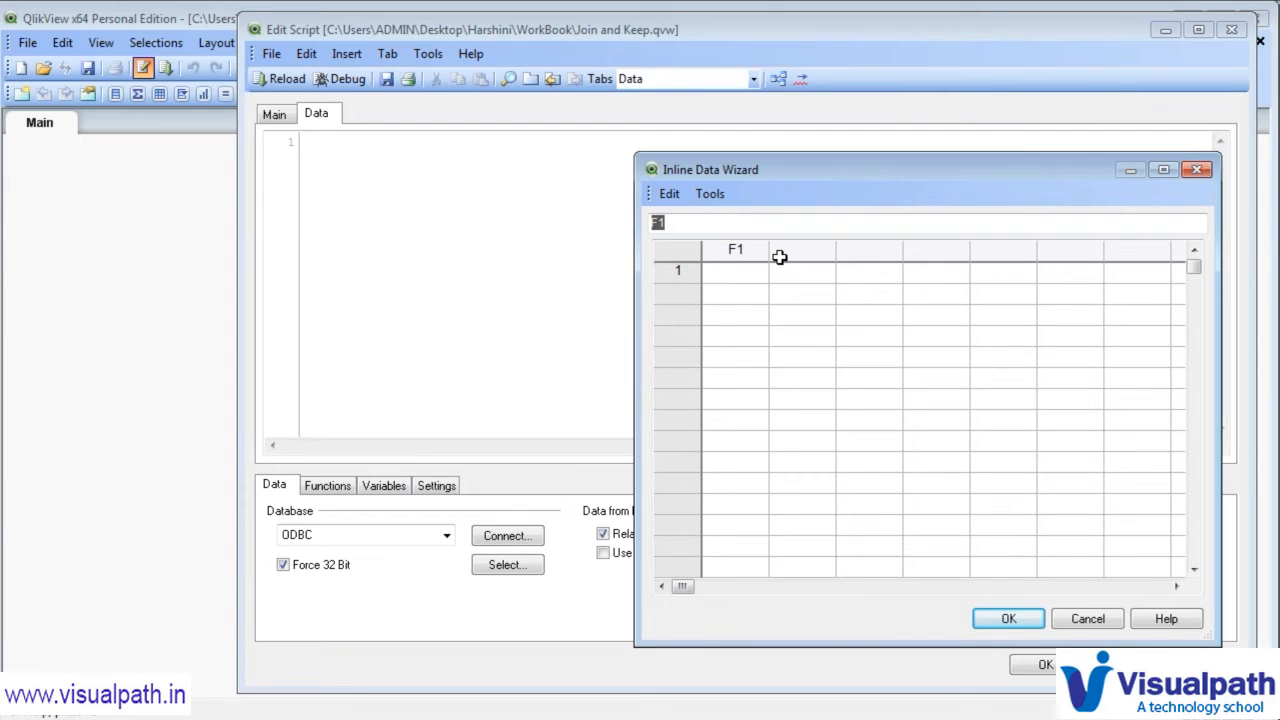
text(Emp ID)
double_click(782, 253)
text(EMP)
key(BackSpace)
key(BackSpace)
text(mp Name)
- Name the inline table's third and fourth columns Contact and Location
click(870, 250)
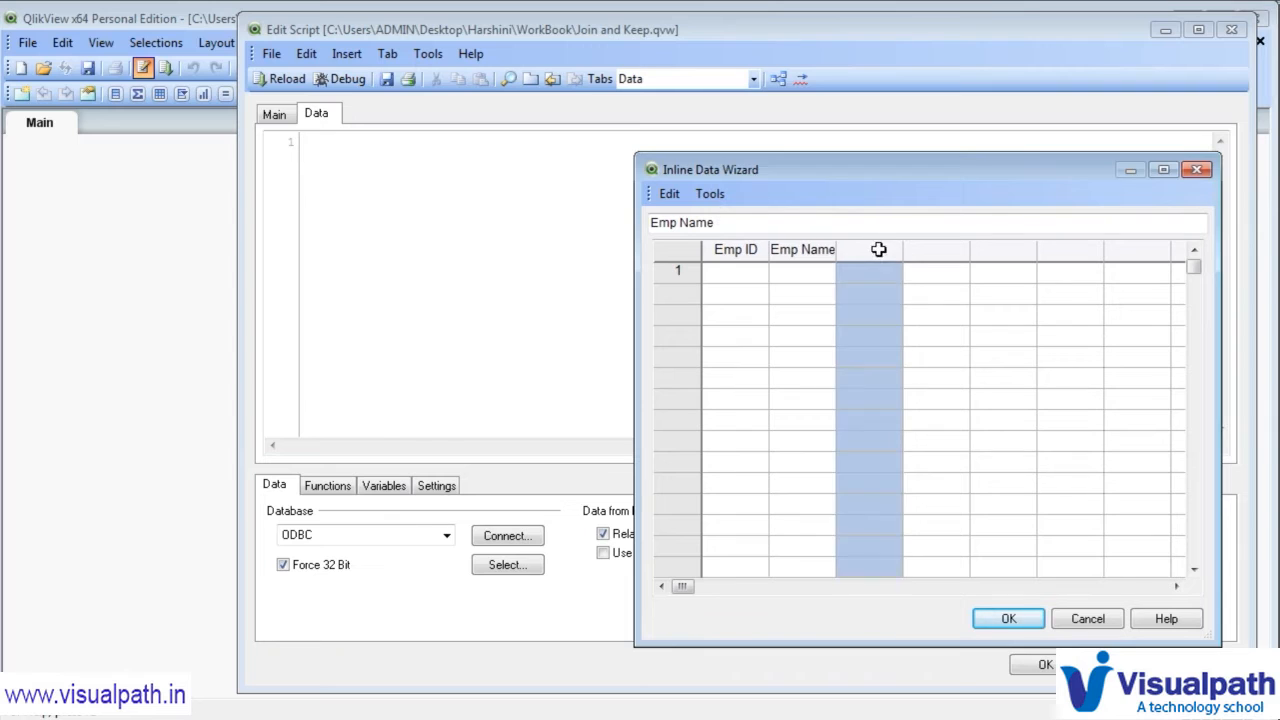
click(866, 250)
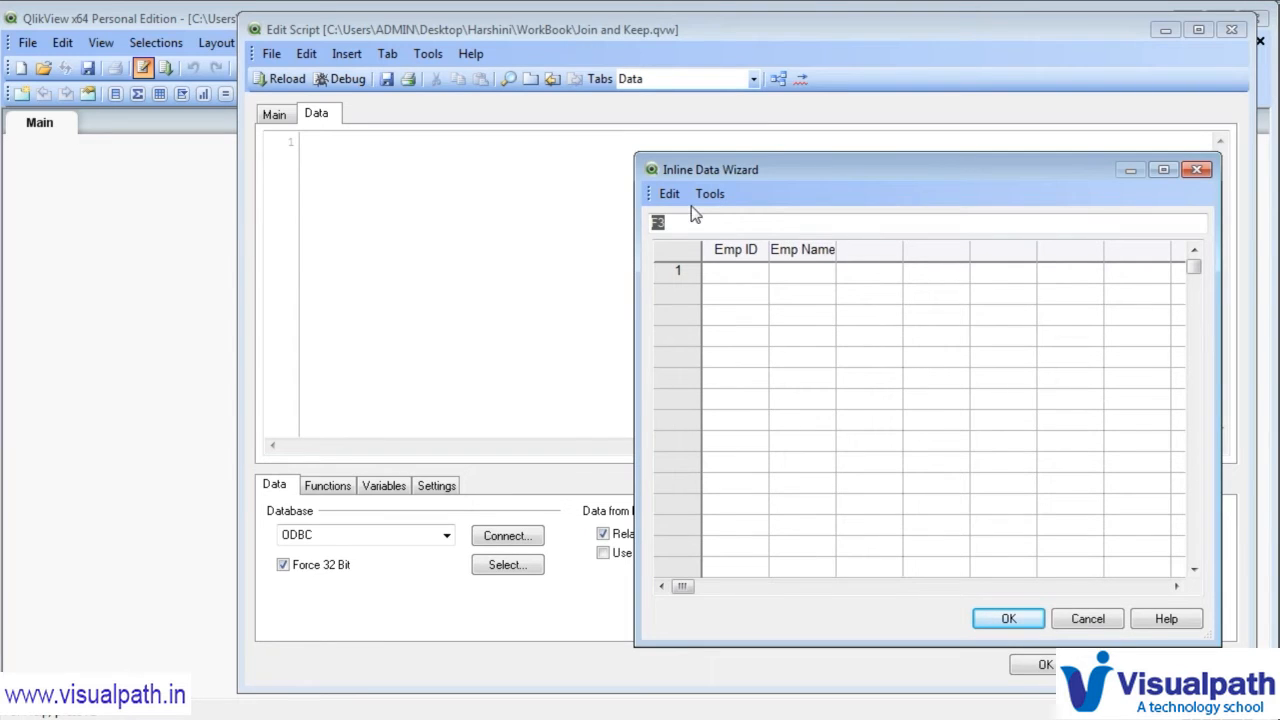
text(Contact)
click(872, 272)
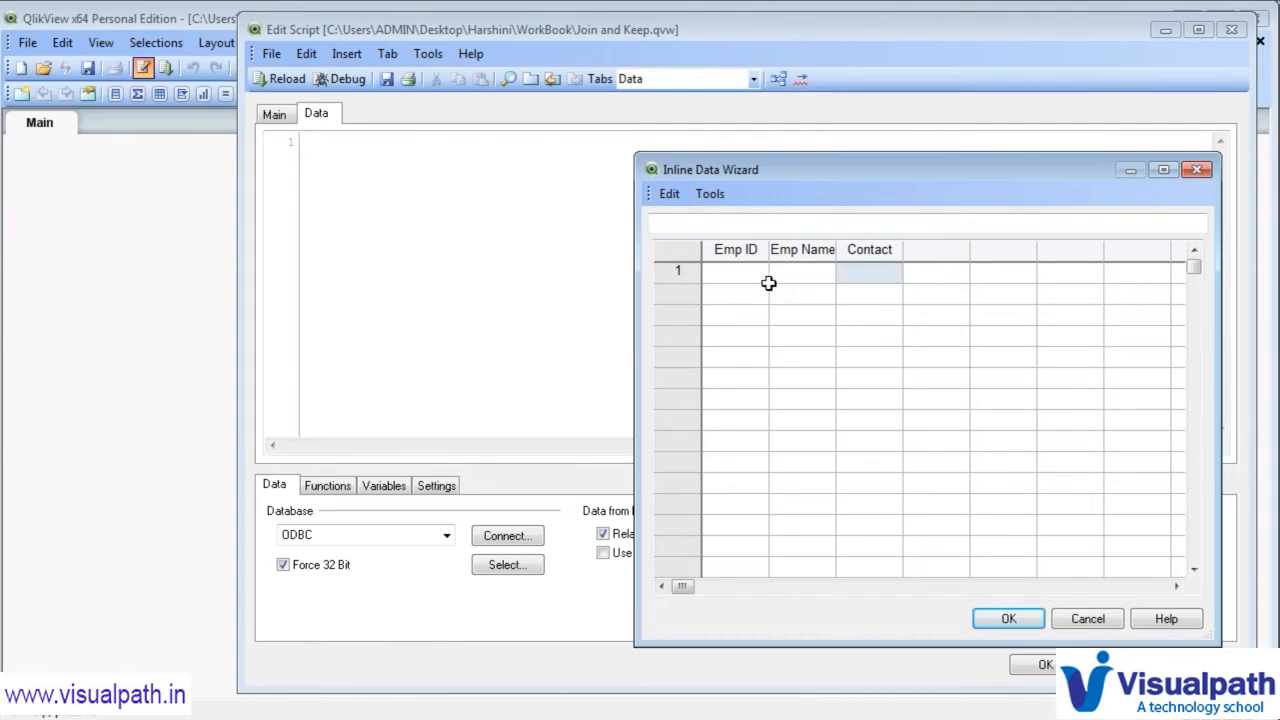
click(921, 249)
double_click(921, 249)
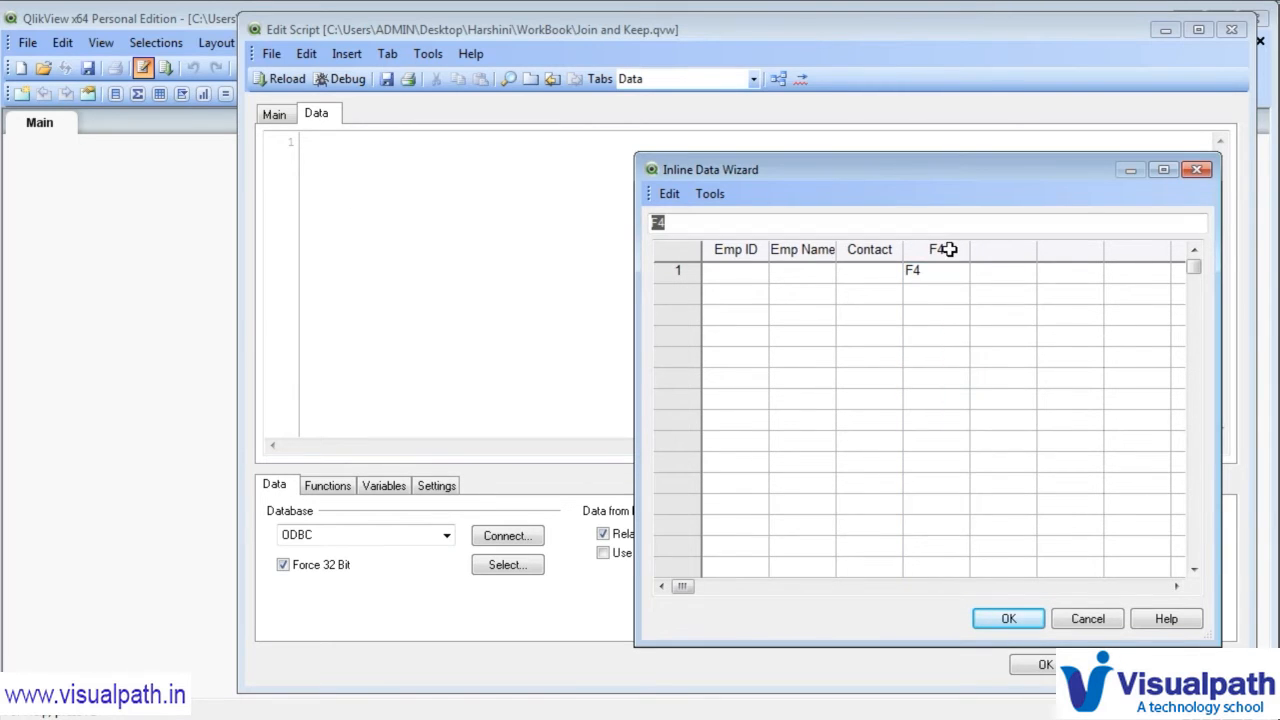
text(Desi)
key(BackSpace)
key(BackSpace)
key(BackSpace)
key(BackSpace)
text(Location)
- Fill the Emp ID column of the inline table with 101 to 106 in six rows
click(742, 268)
text(101)
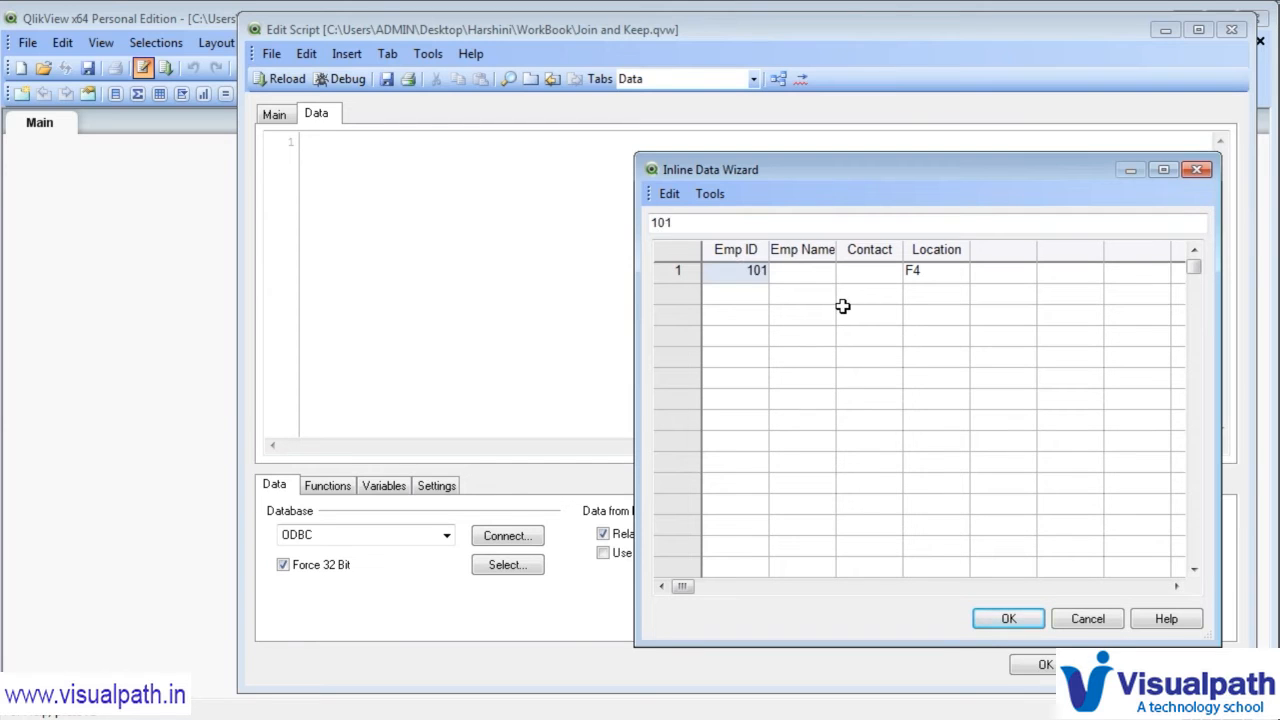
click(749, 290)
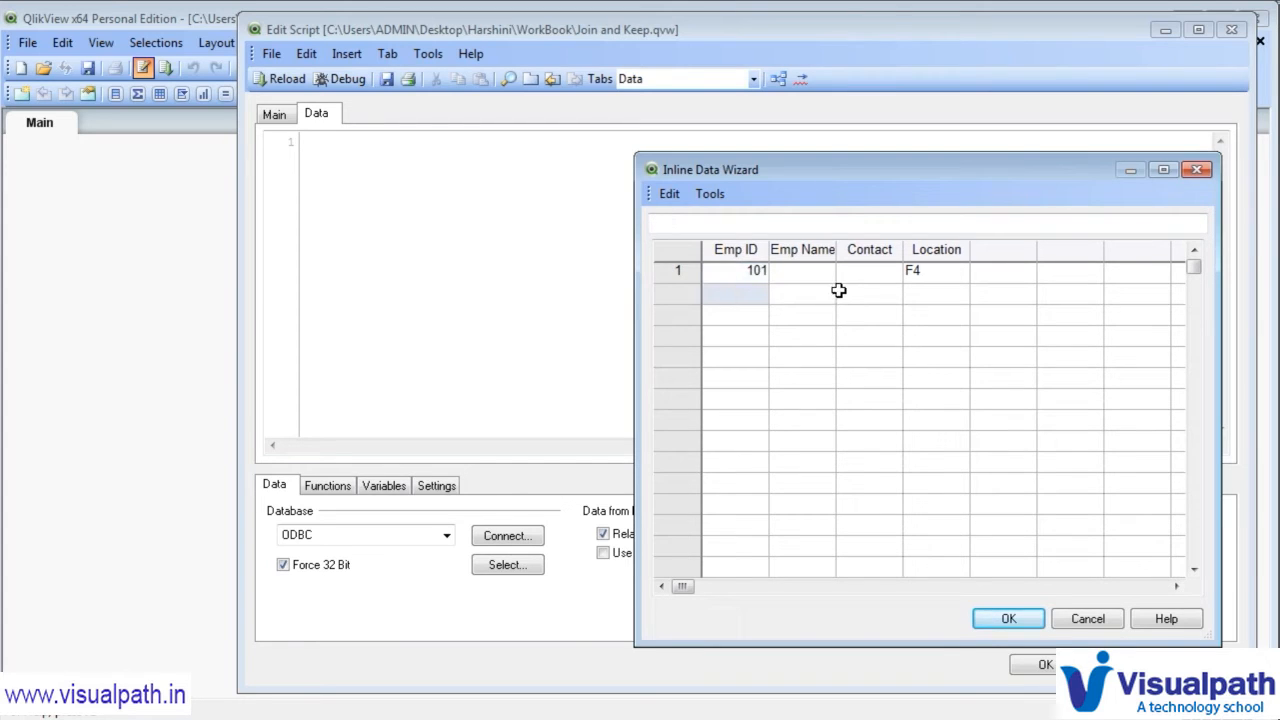
text(102)
key(Return)
text(103)
key(Return)
text(104)
key(Return)
text(105)
key(Return)
text(106)
- Fill the Emp Name column with A, B, C, D, E and F for the six rows
key(Tab)
key(Up)
key(Up)
key(Up)
key(Up)
key(Up)
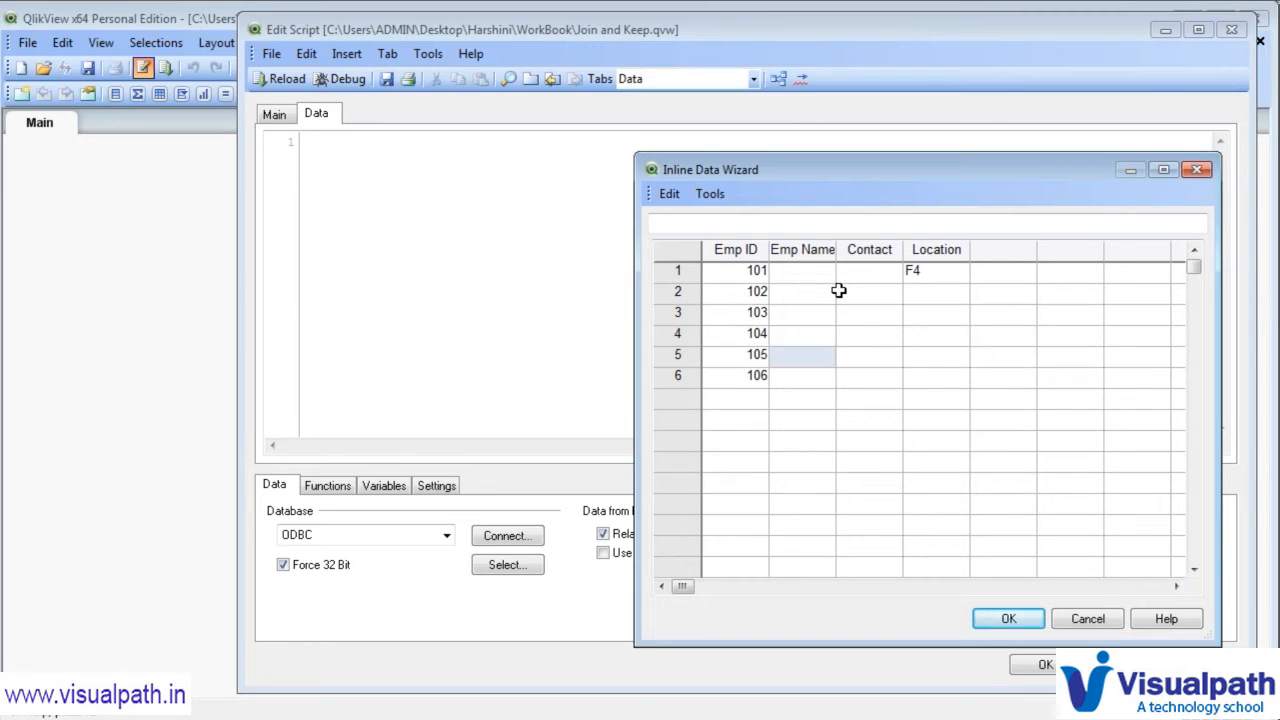
text(A)
key(Return)
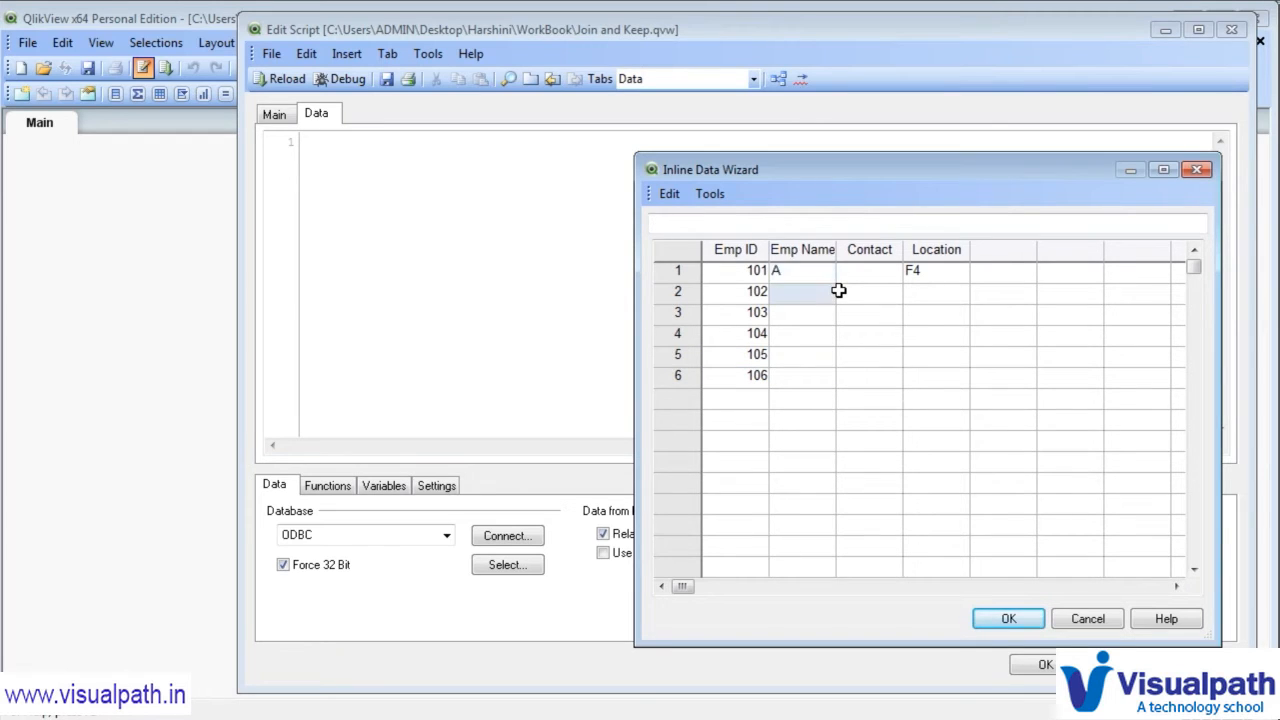
text(B)
key(Return)
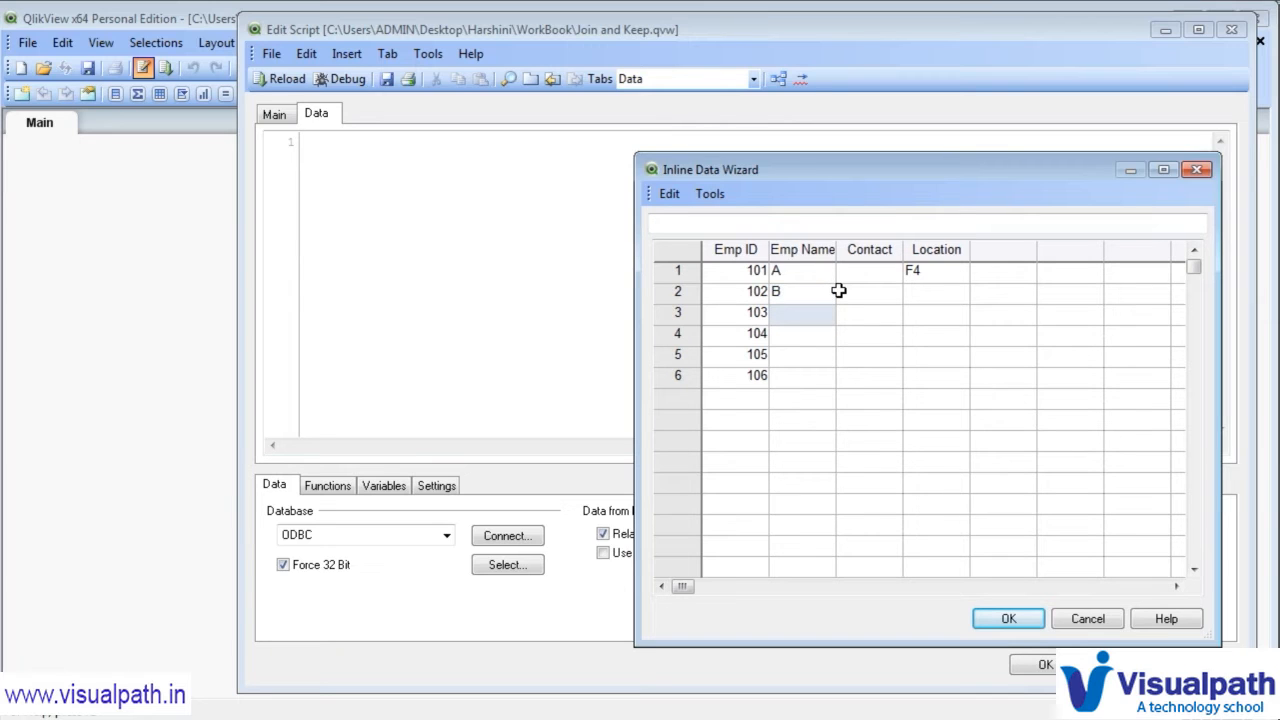
text(C)
key(Return)
text(D)
key(Return)
text(E)
key(Return)
text(F)
- Fill the Contact column with a sample contact number for each of the six employees
key(Tab)
key(Up)
key(Up)
key(Up)
key(Up)
key(Up)
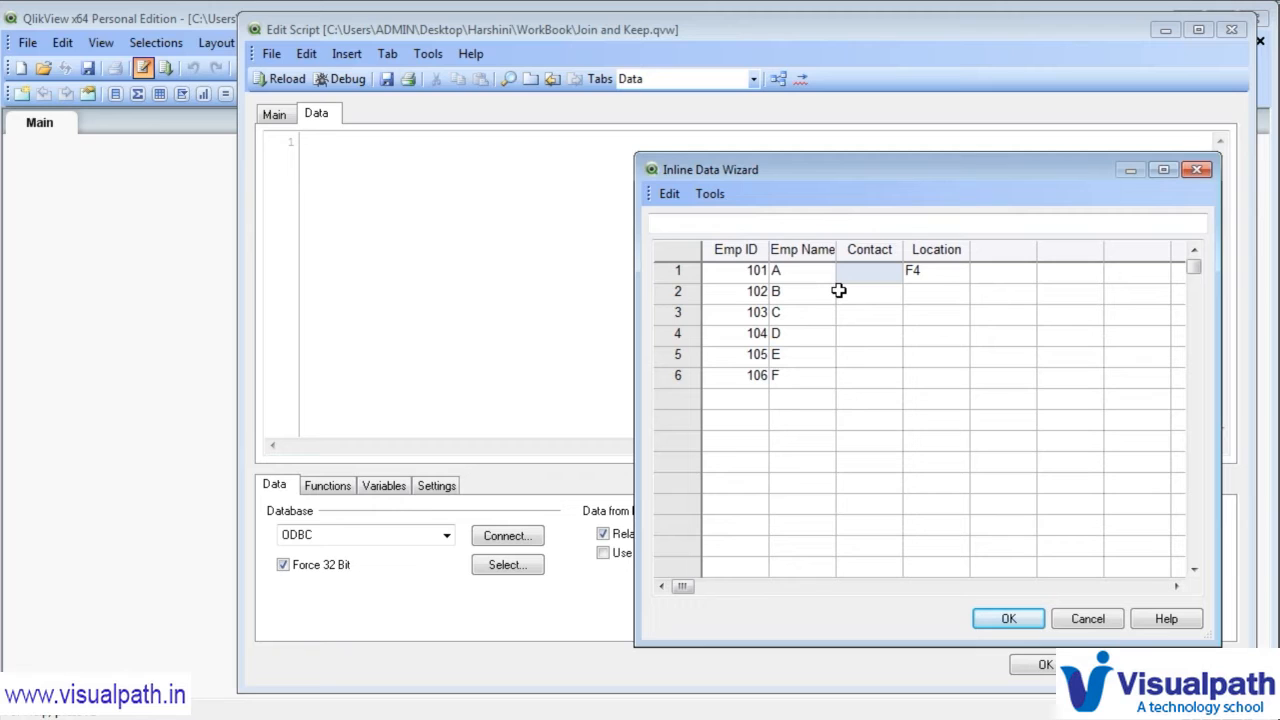
text(52345)
key(Return)
text(23452346)
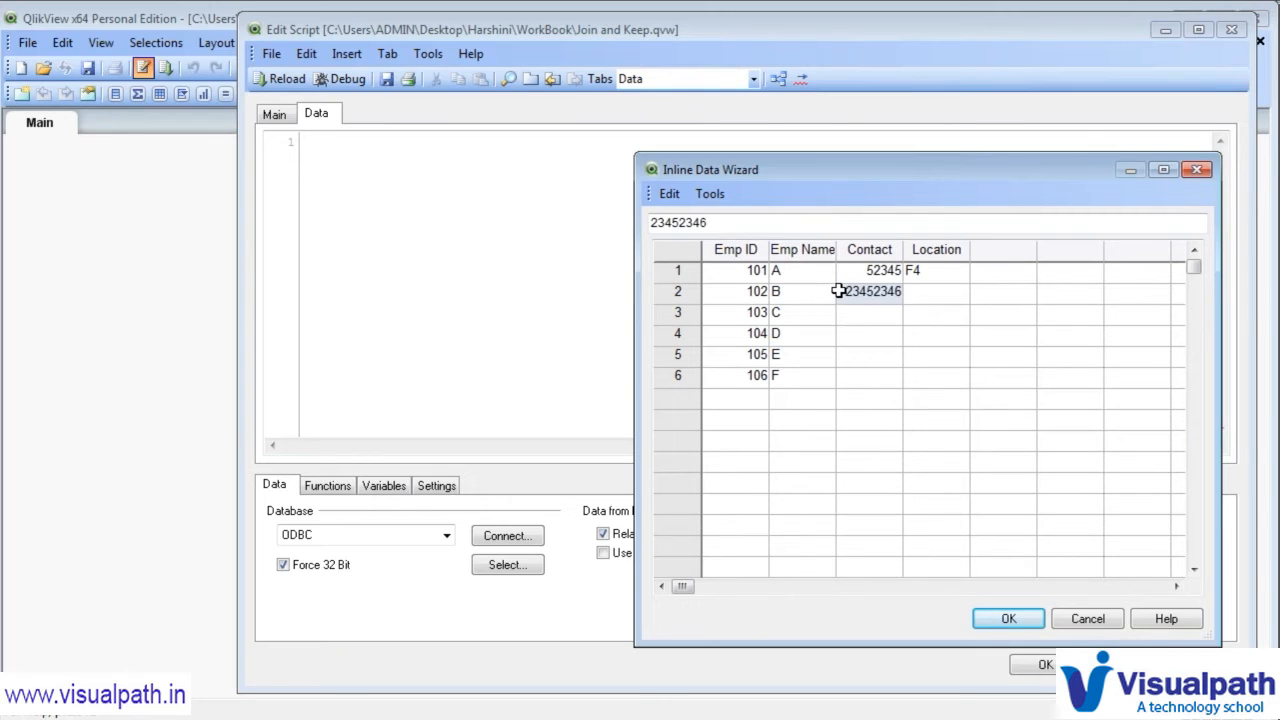
key(Return)
text(45457347)
key(Return)
text(34575675)
key(Return)
text(657476)
key(Return)
text(56756346)
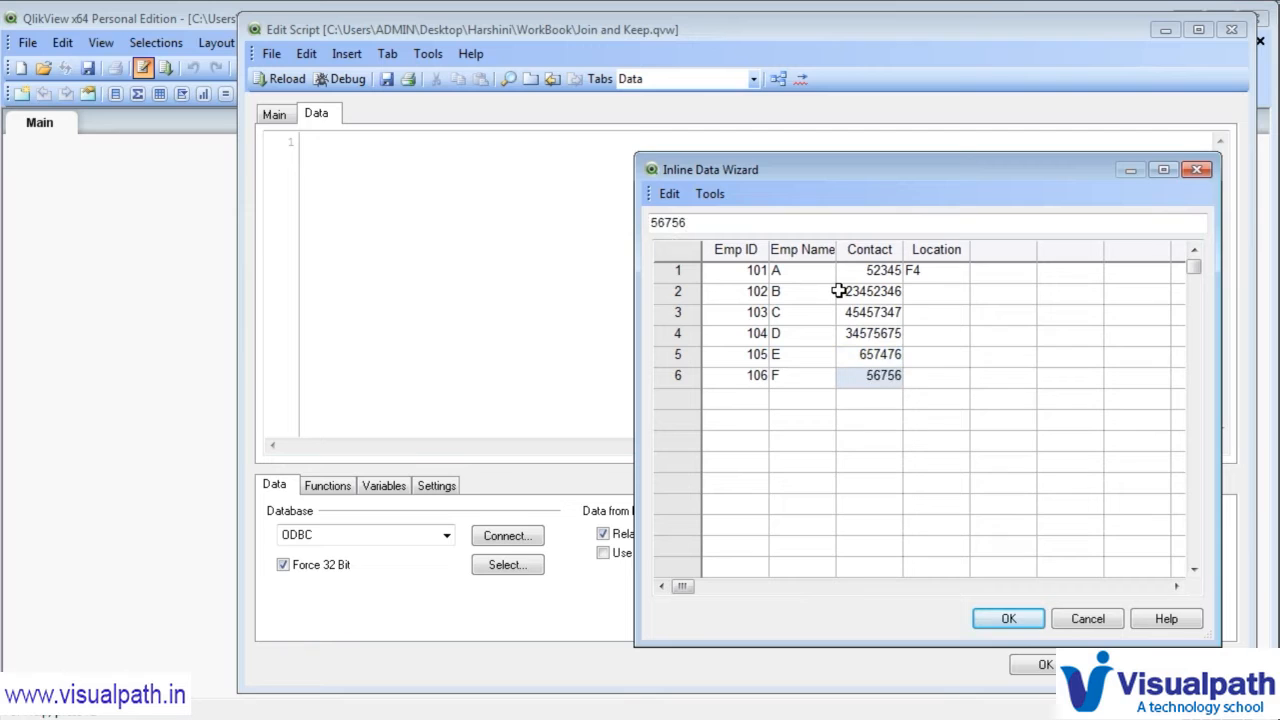
- Fill the Location column with Hyd, Che, Ban, Del, Kol and Del, and insert the inline table into the script
key(Tab)
key(Up)
key(Up)
key(Up)
key(Up)
key(Up)
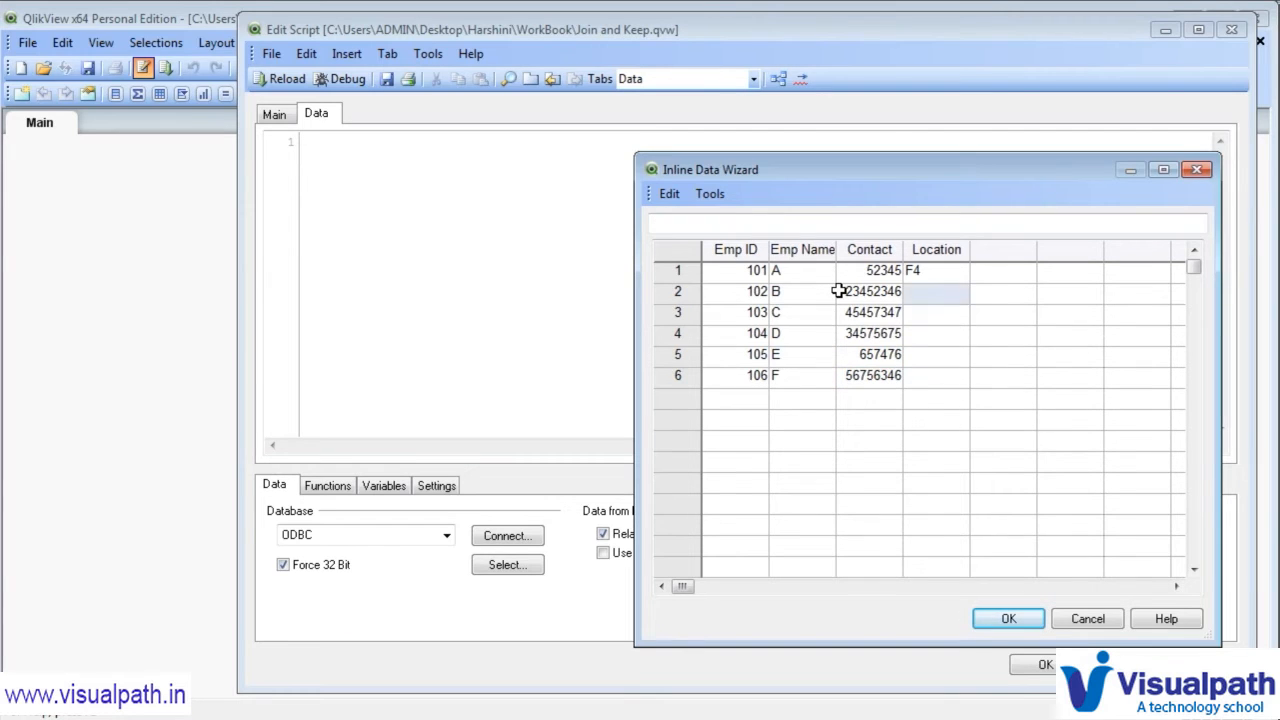
text(Hyd)
key(Return)
text(Che)
key(Return)
text(Ban)
key(Return)
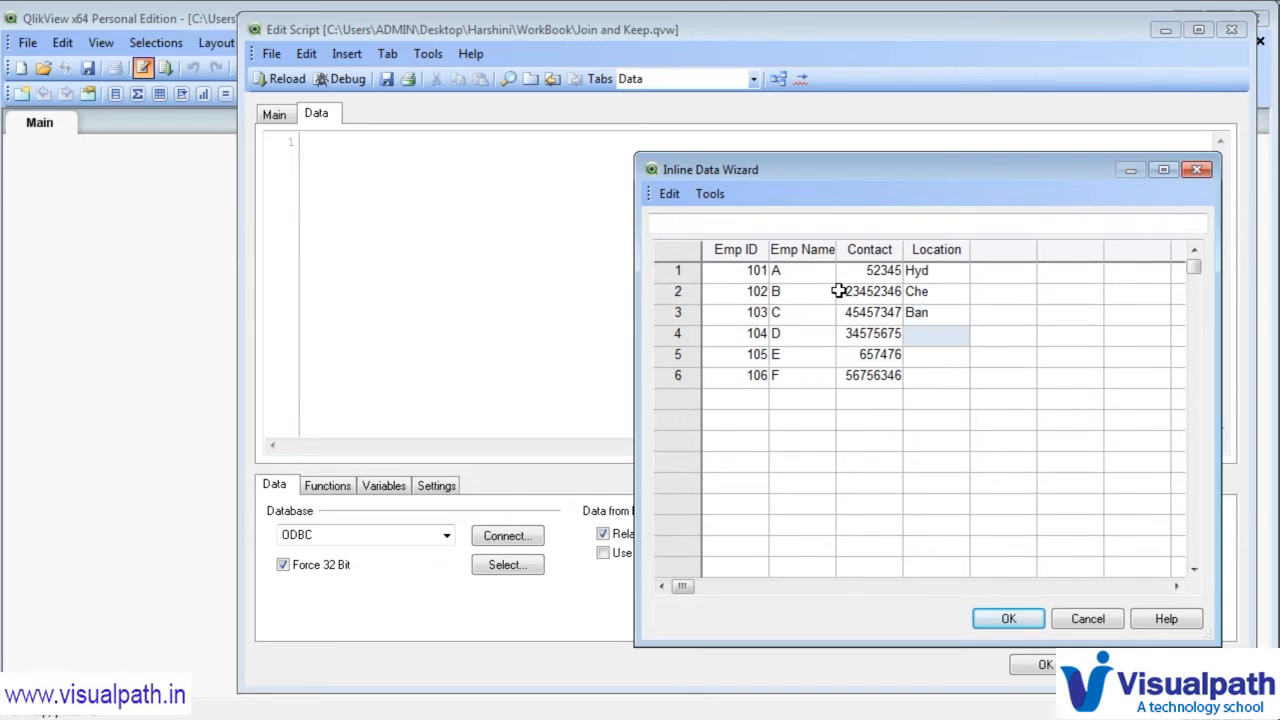
text(Del)
key(Return)
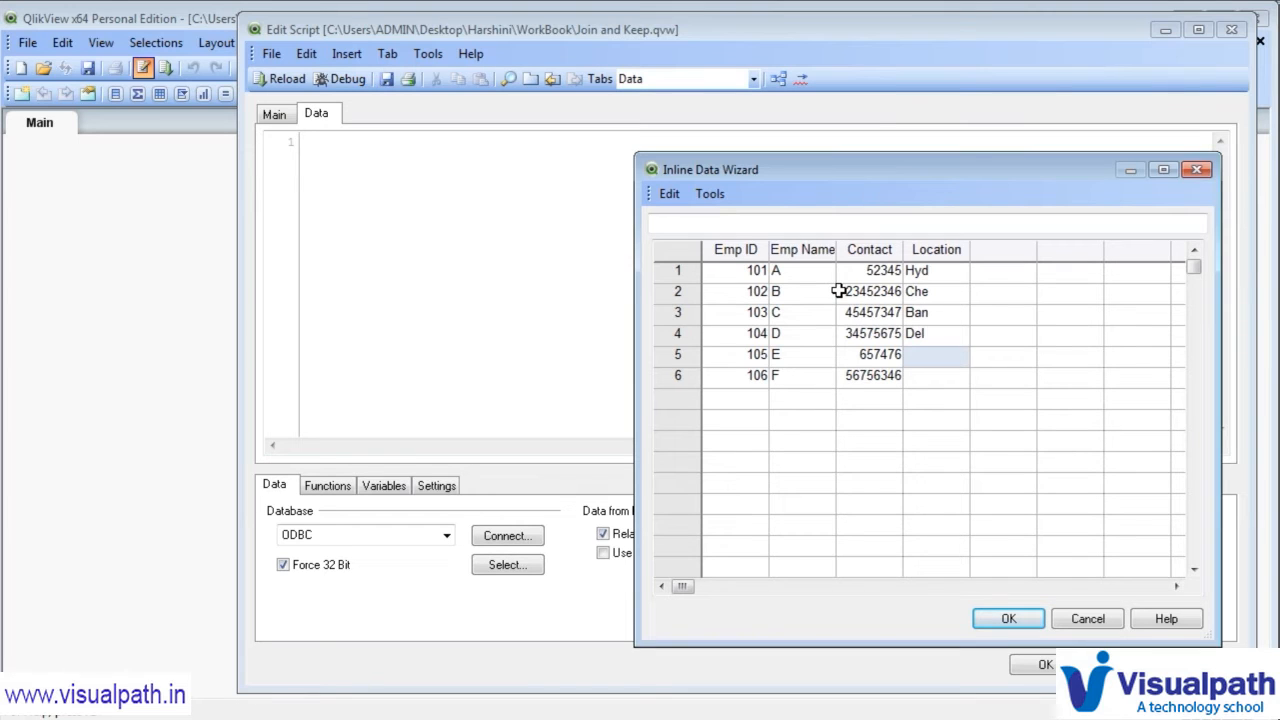
text(Kol)
key(Return)
text(Del)
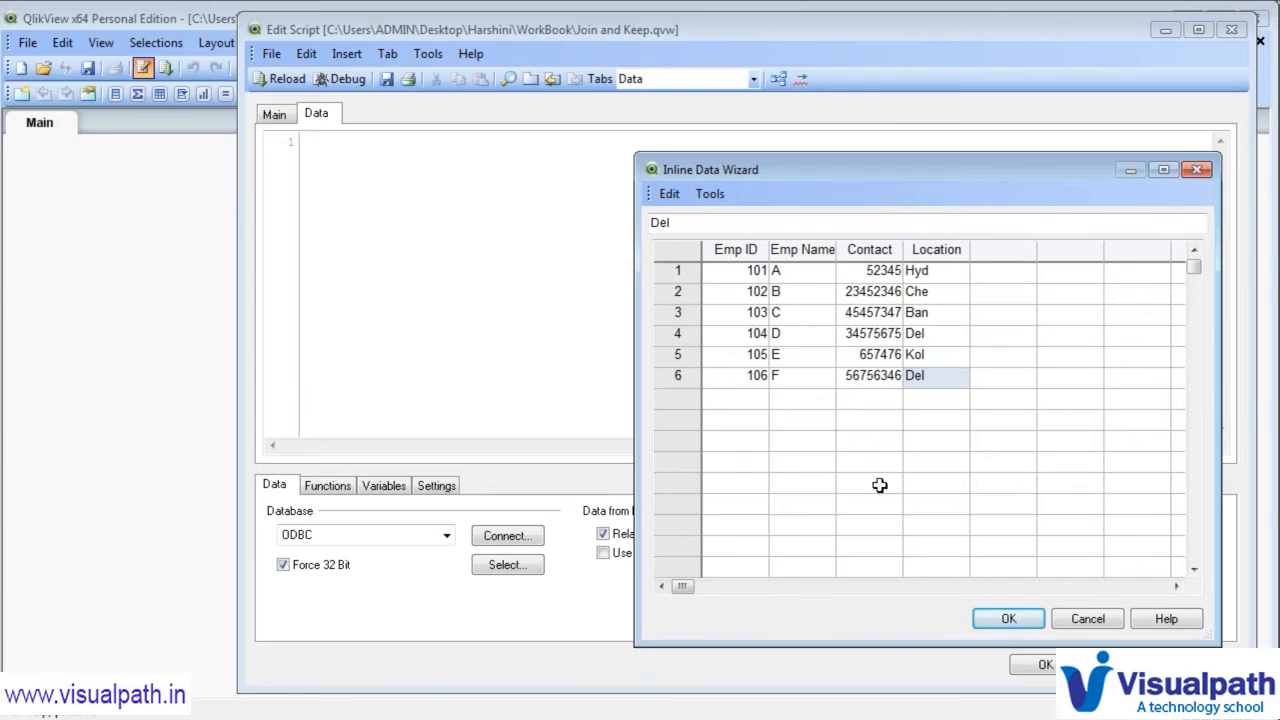
click(990, 618)
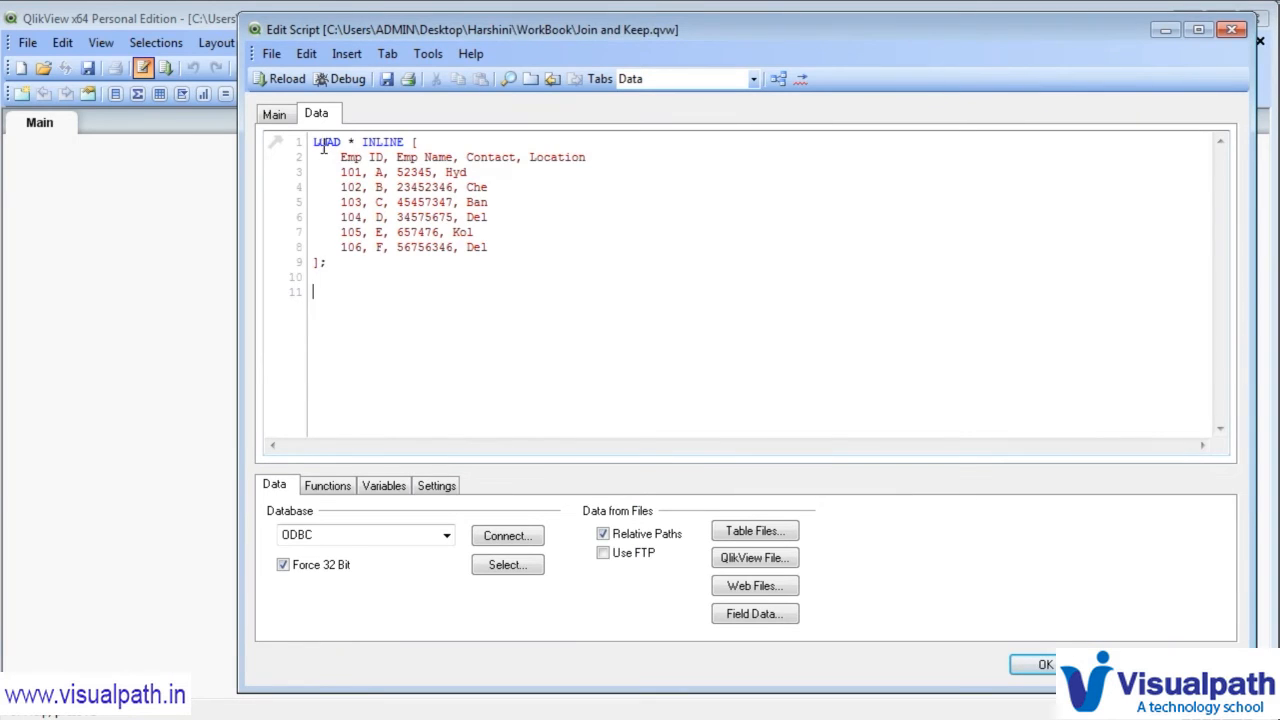
- Label the inline load statement Table1: on a new line above it
key(Return)
key(Return)
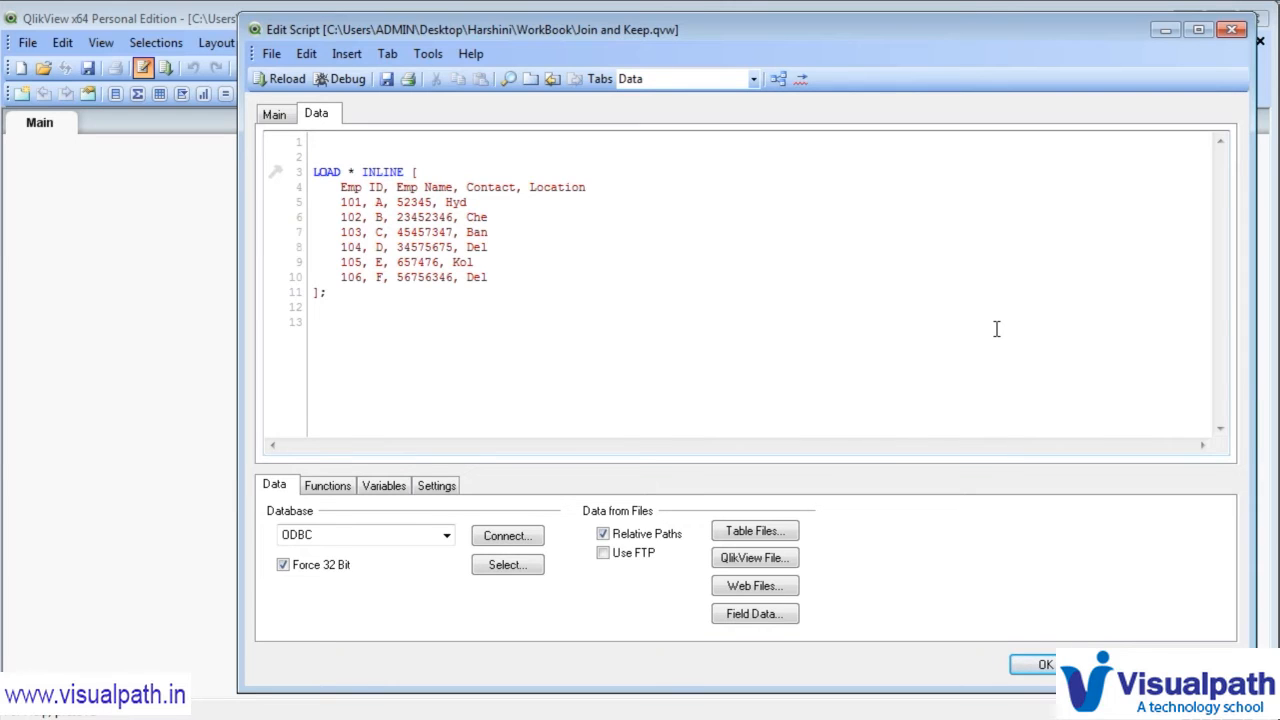
key(Delete)
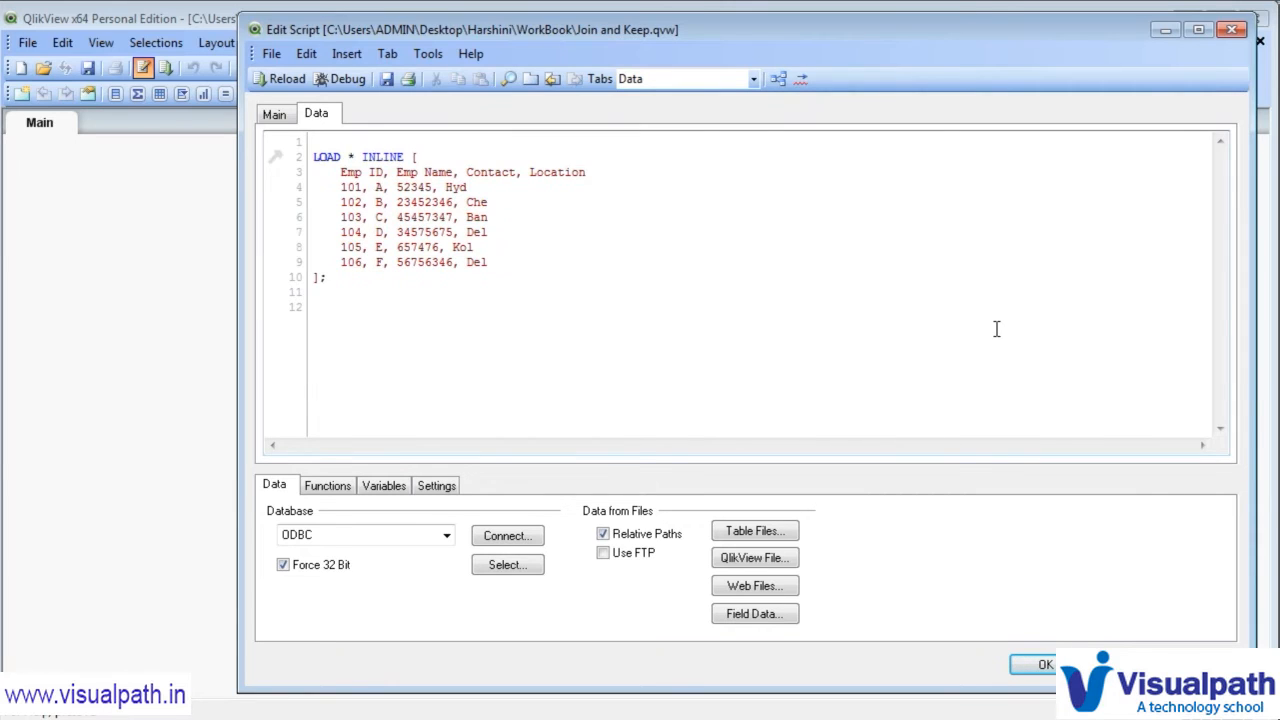
text(Table)
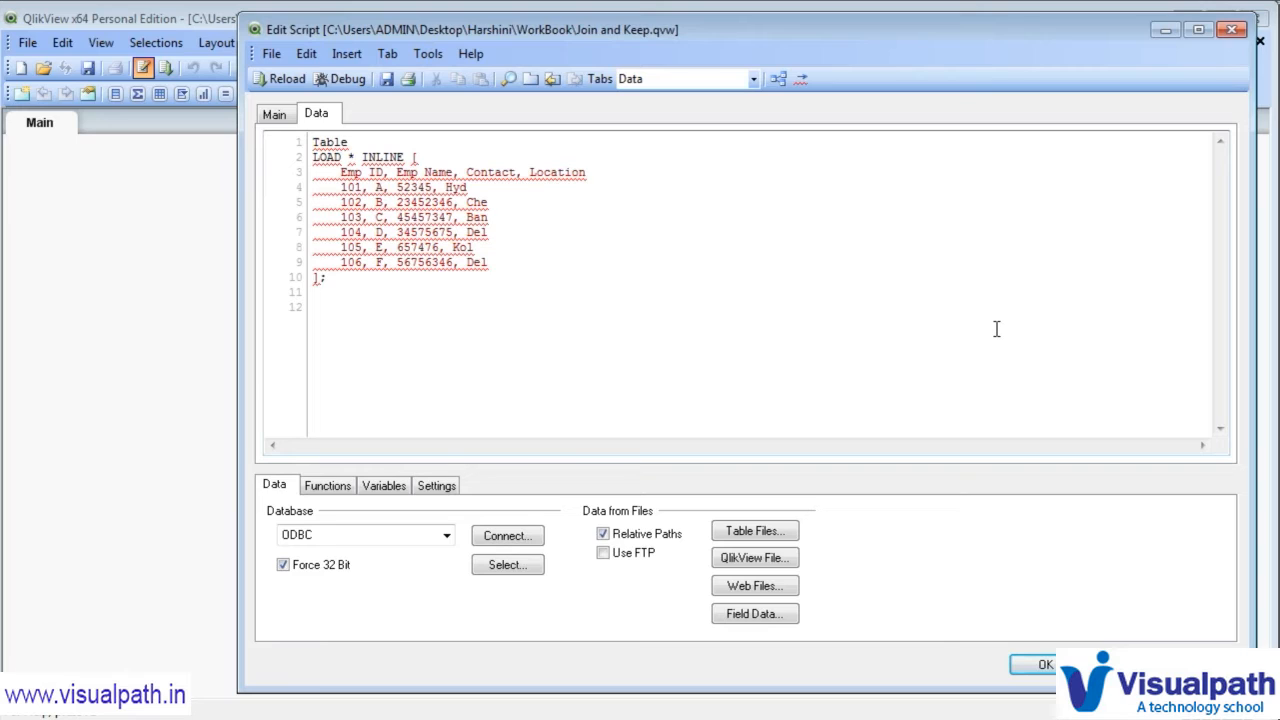
text(1:)
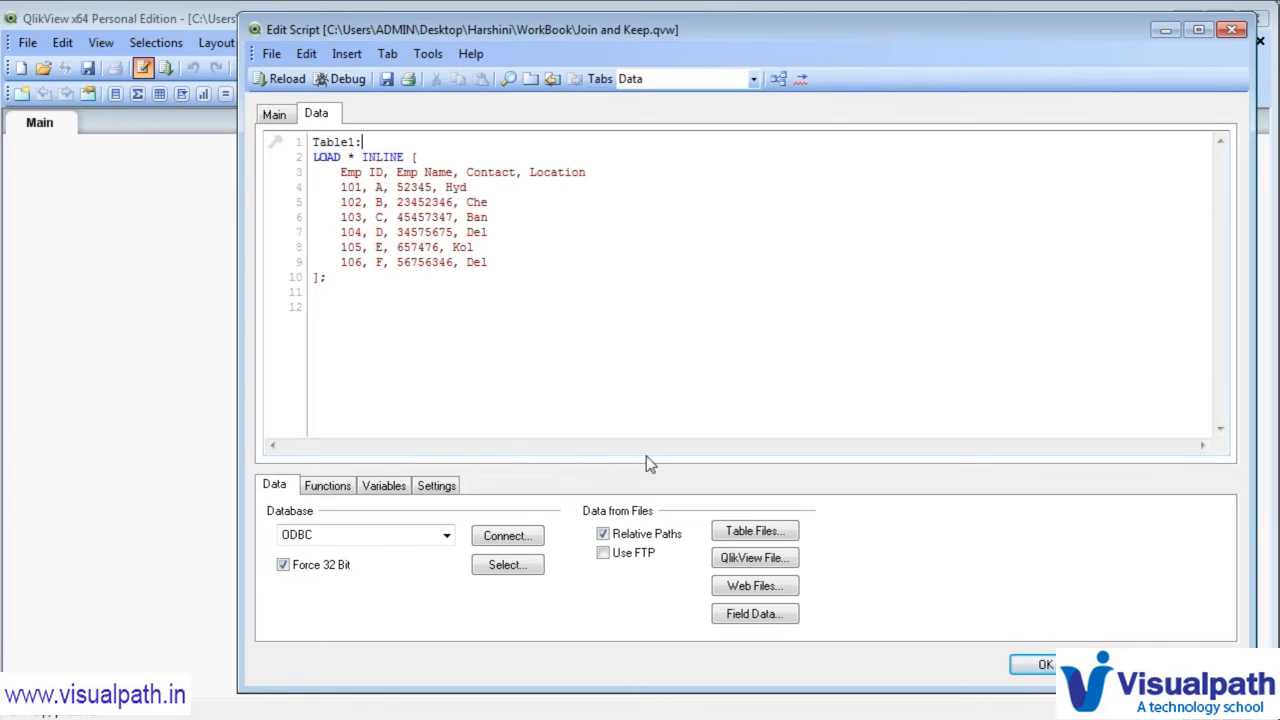
- Start a second inline load table below Table1 and name its first two columns Emp ID and Desigantion
key(Return)
click(355, 58)
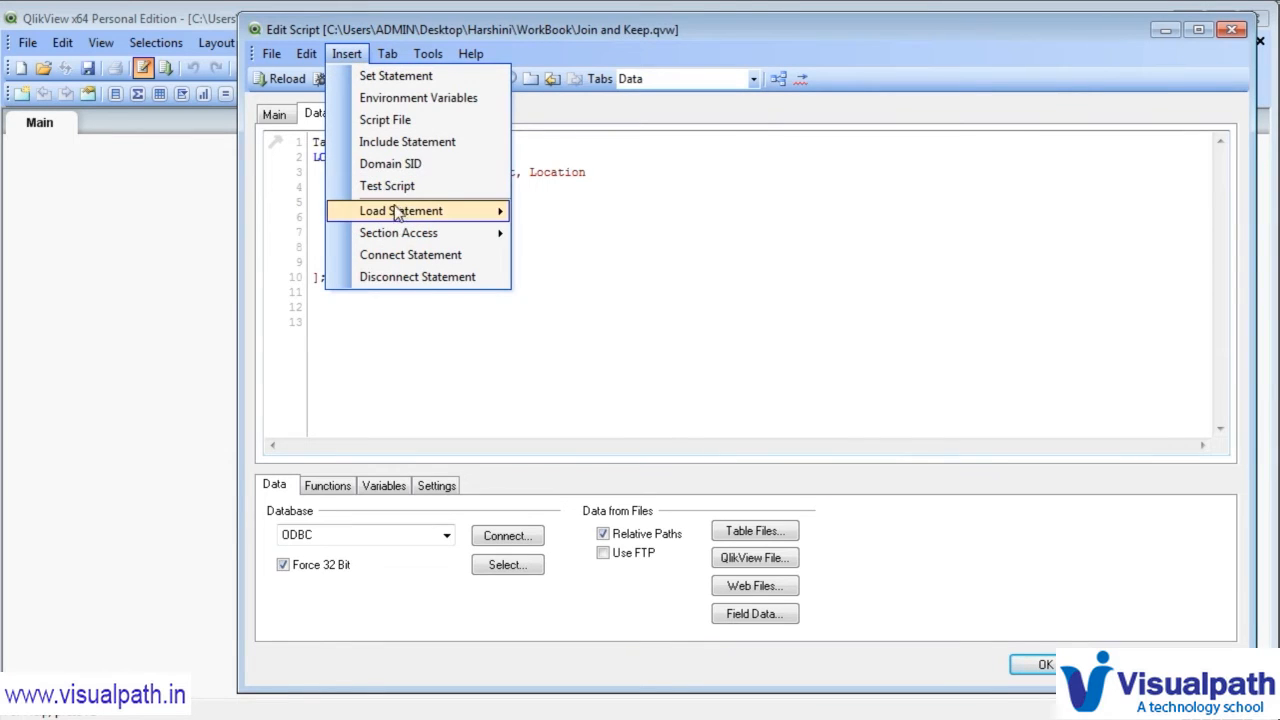
mouse_move(495, 211)
click(566, 236)
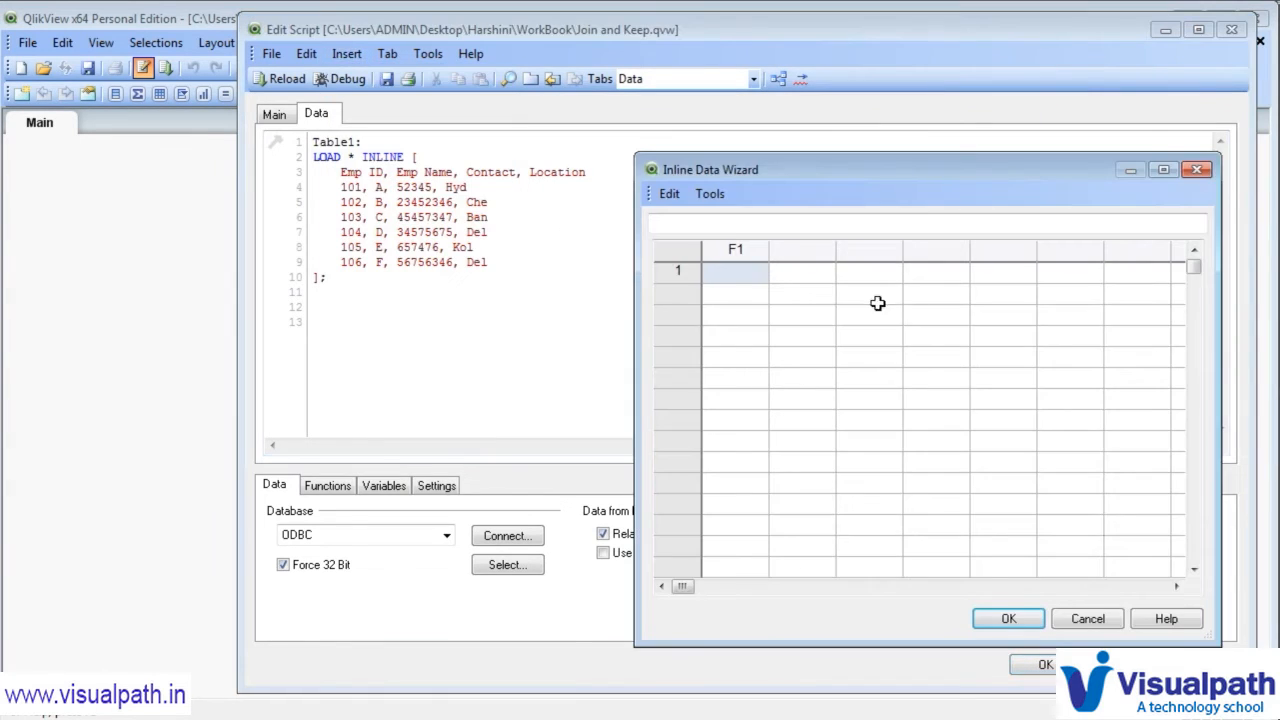
click(731, 250)
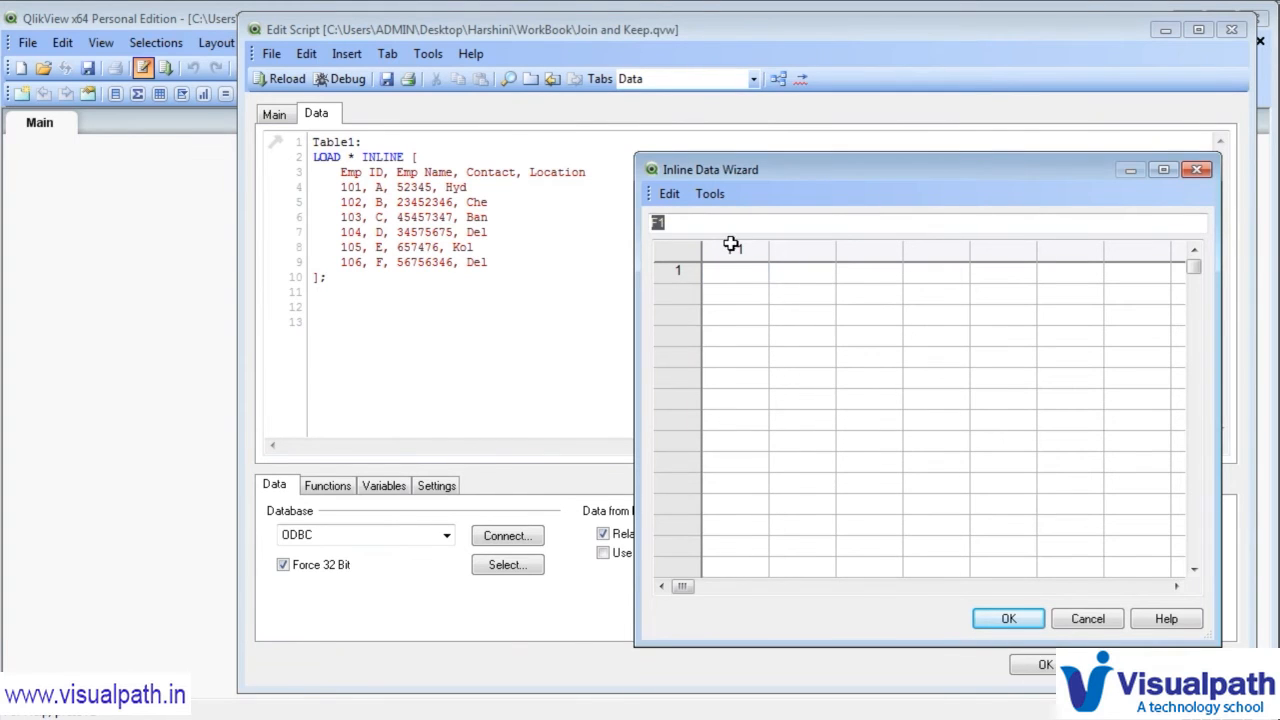
text(Emp ID)
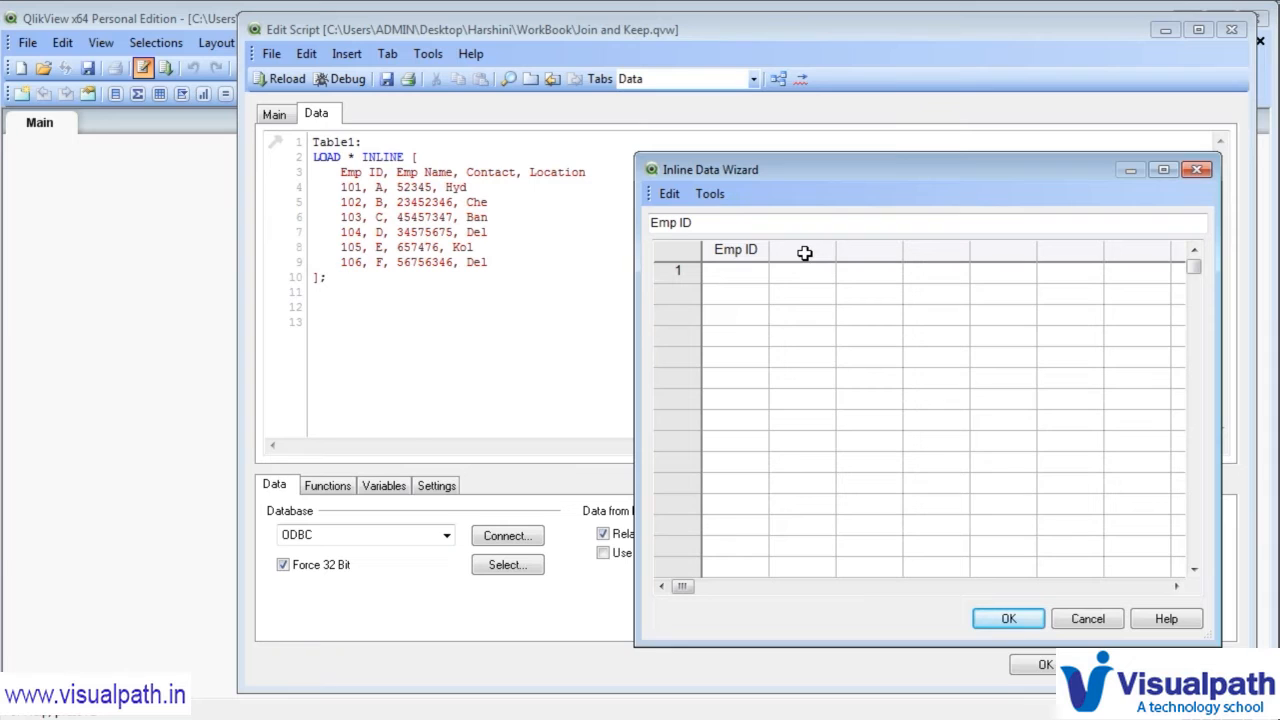
double_click(804, 252)
text(Desigantion)
- Name the second inline table's third and fourth columns Manager and Salary
click(868, 250)
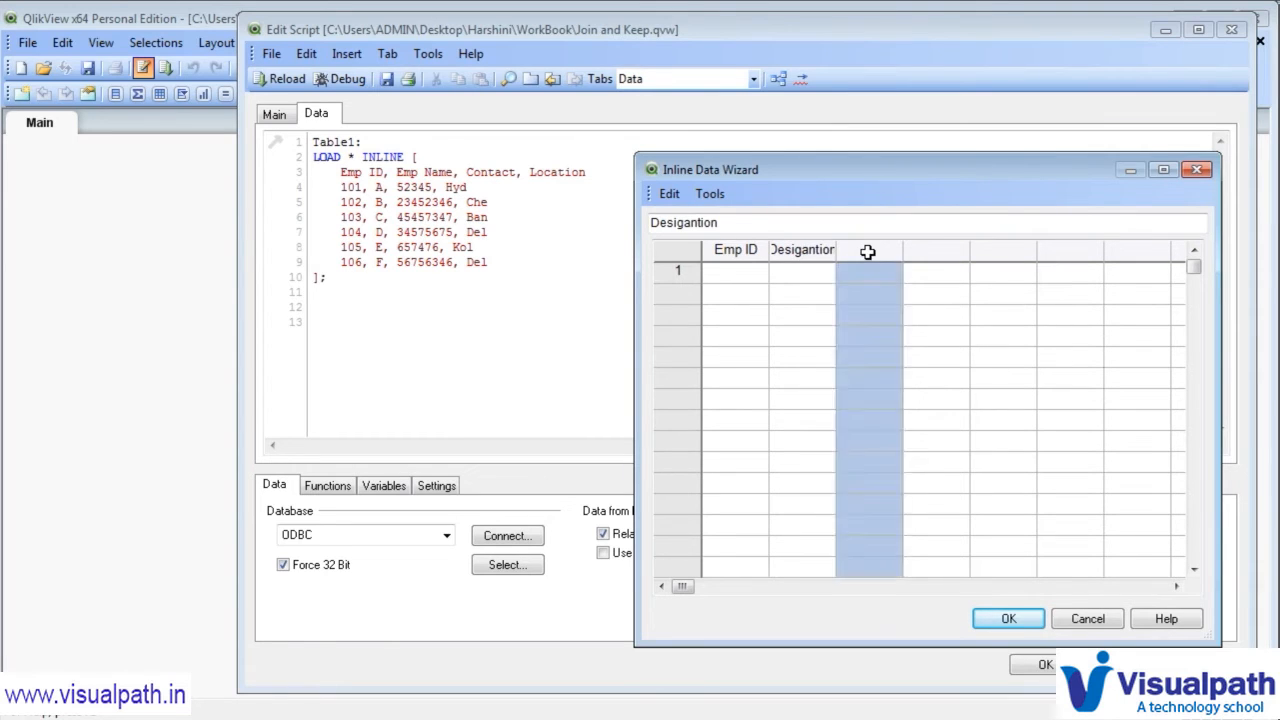
click(868, 250)
text(Ma)
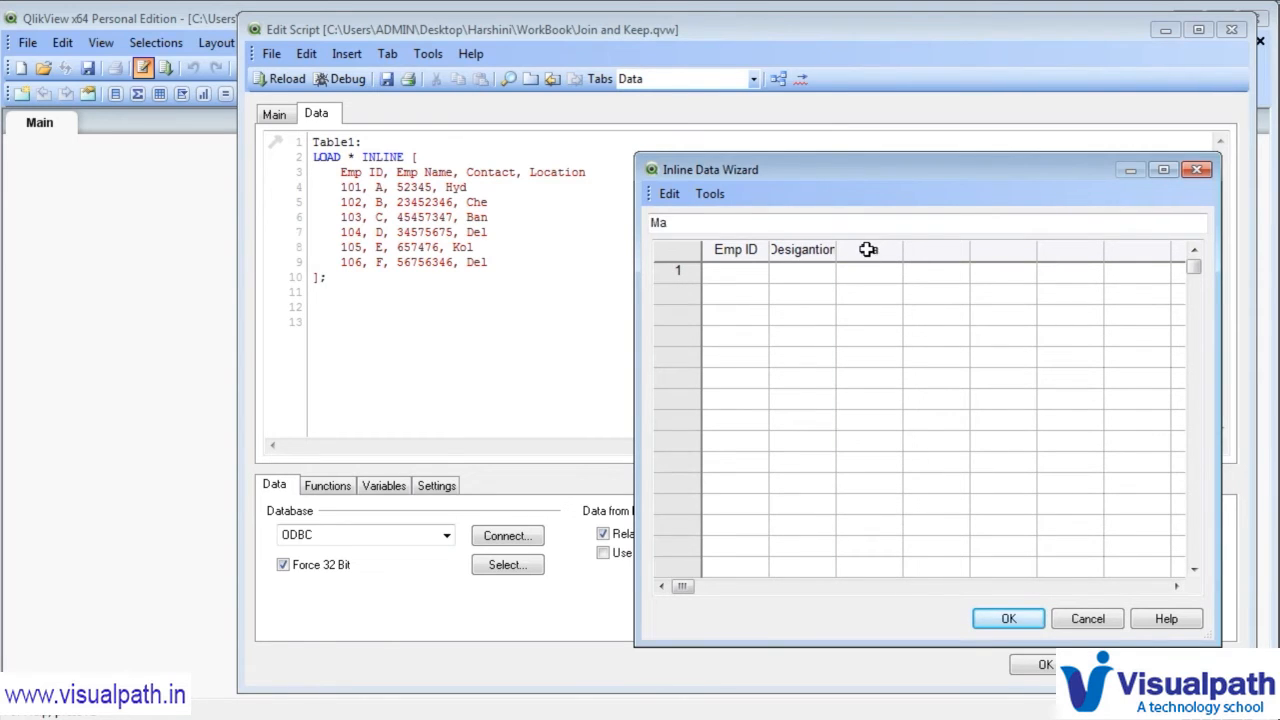
text(nager)
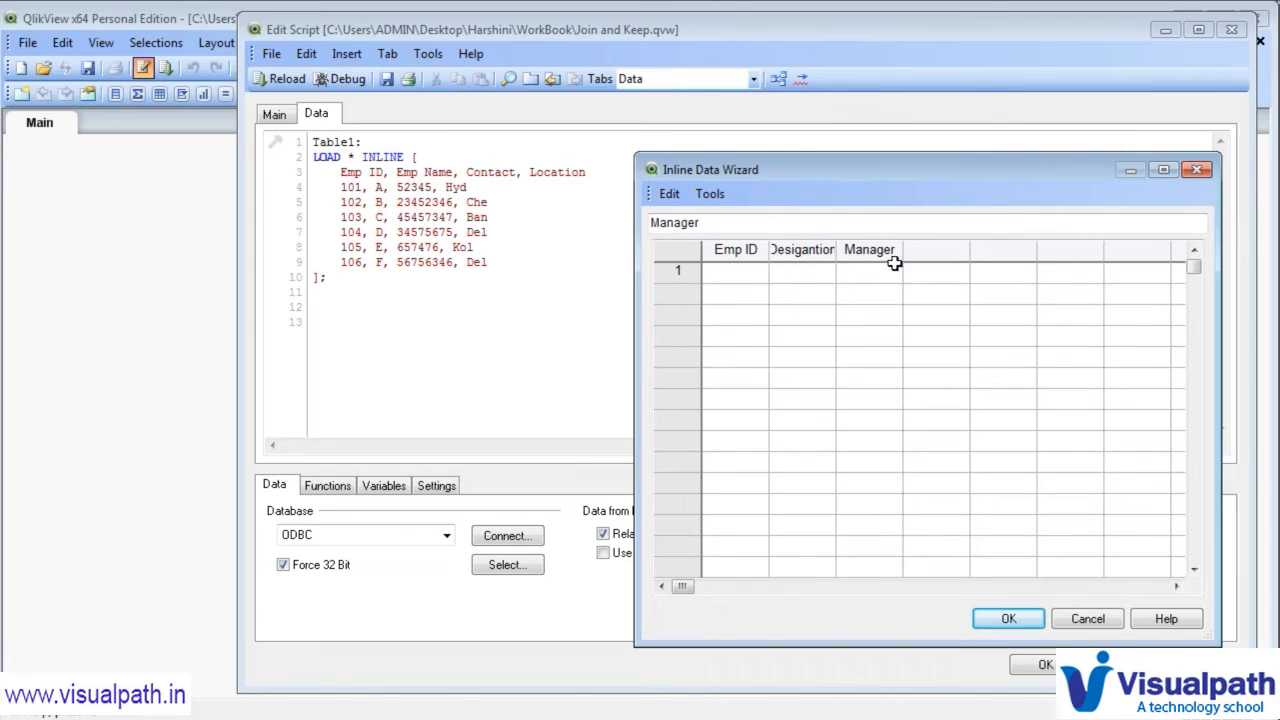
click(928, 245)
click(933, 250)
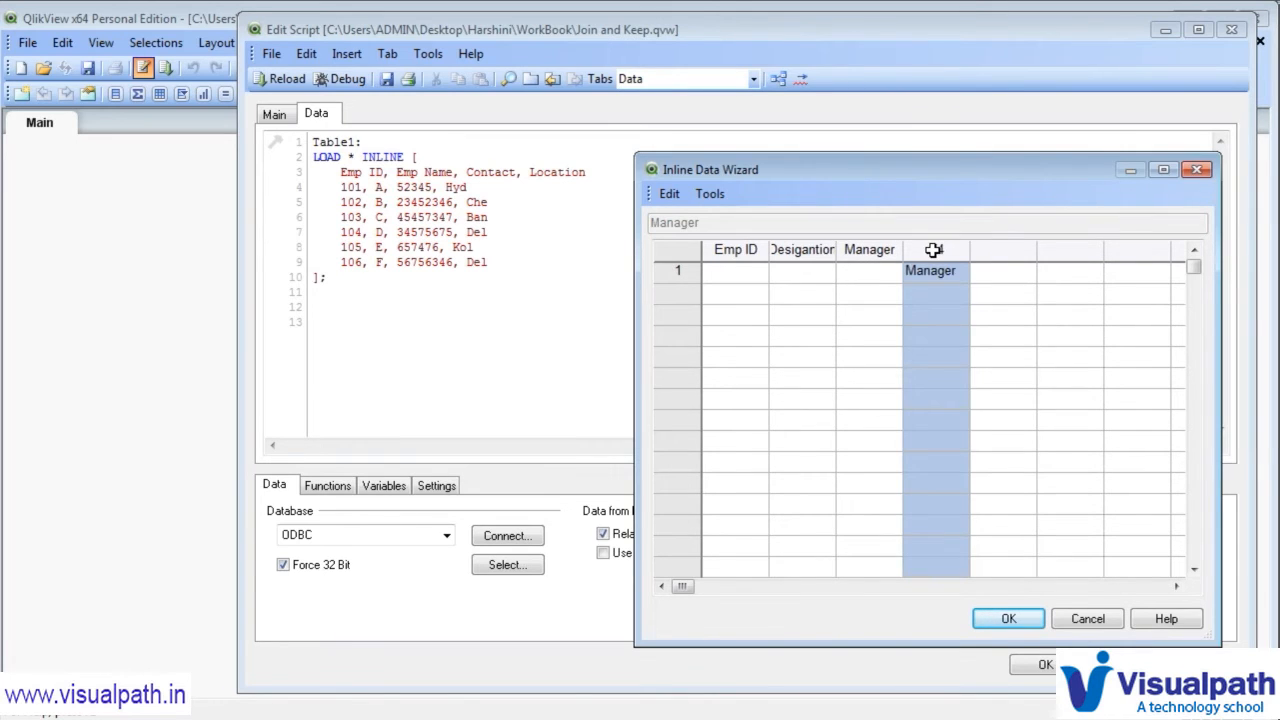
click(933, 250)
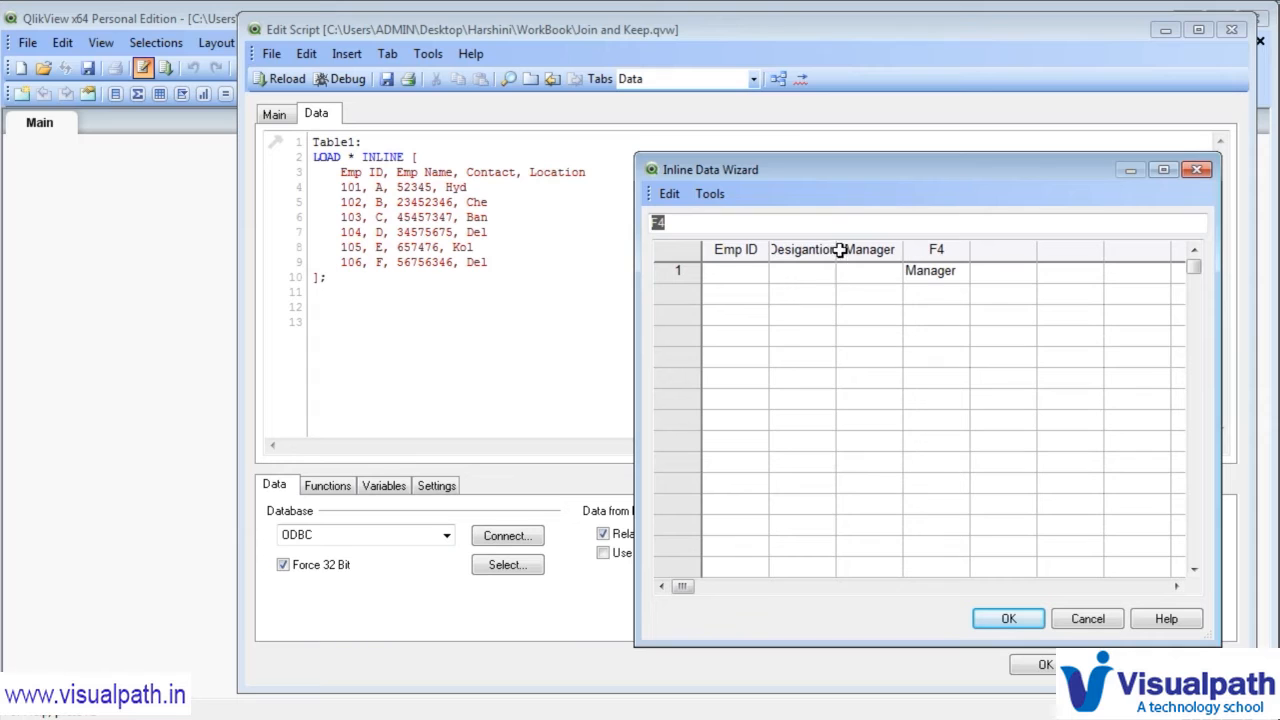
text(Salary)
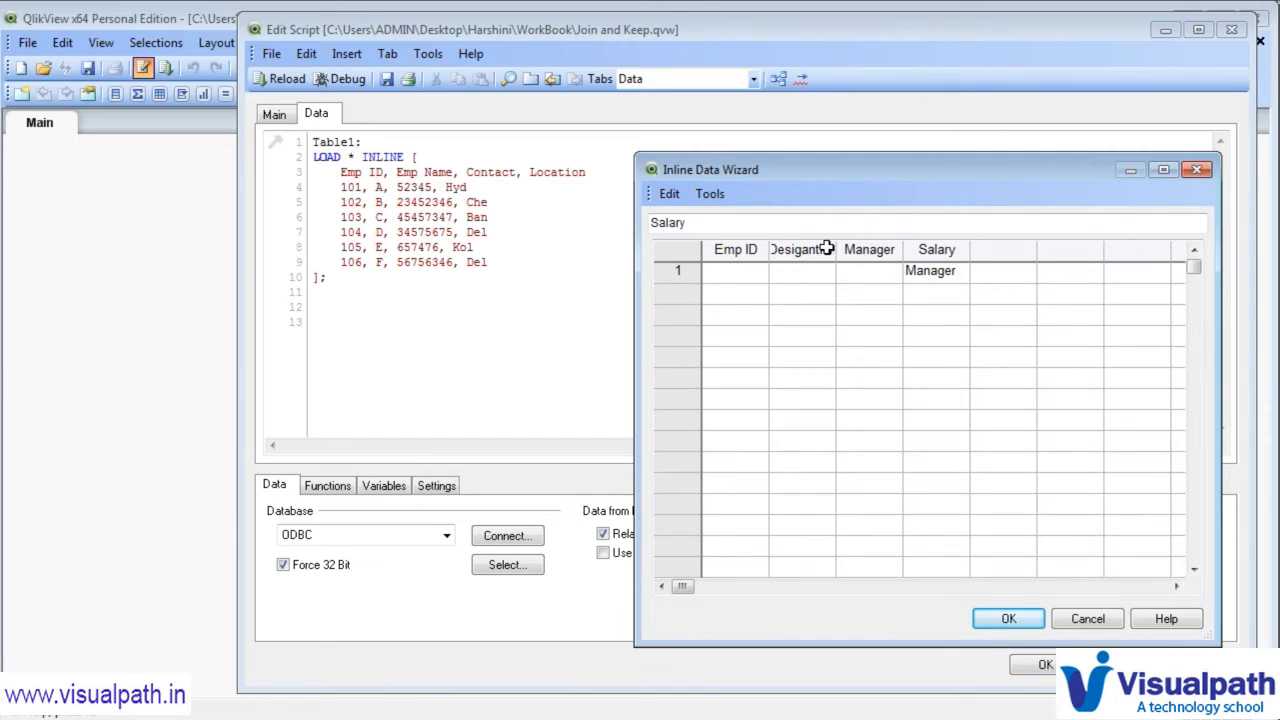
- Fill the second table's Emp ID column with 101, 102, 103, 107, 108, 109 and 110
key(Return)
key(Left)
key(Left)
key(Left)
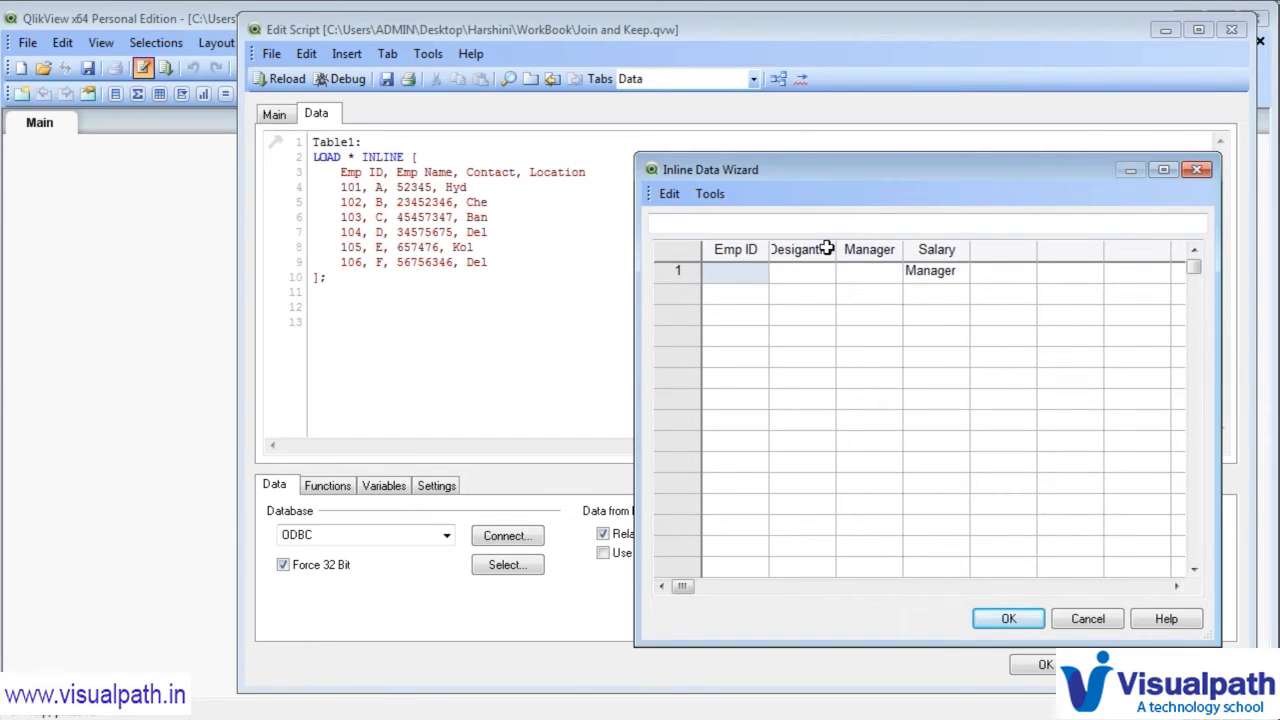
text(101)
key(Return)
text(1)
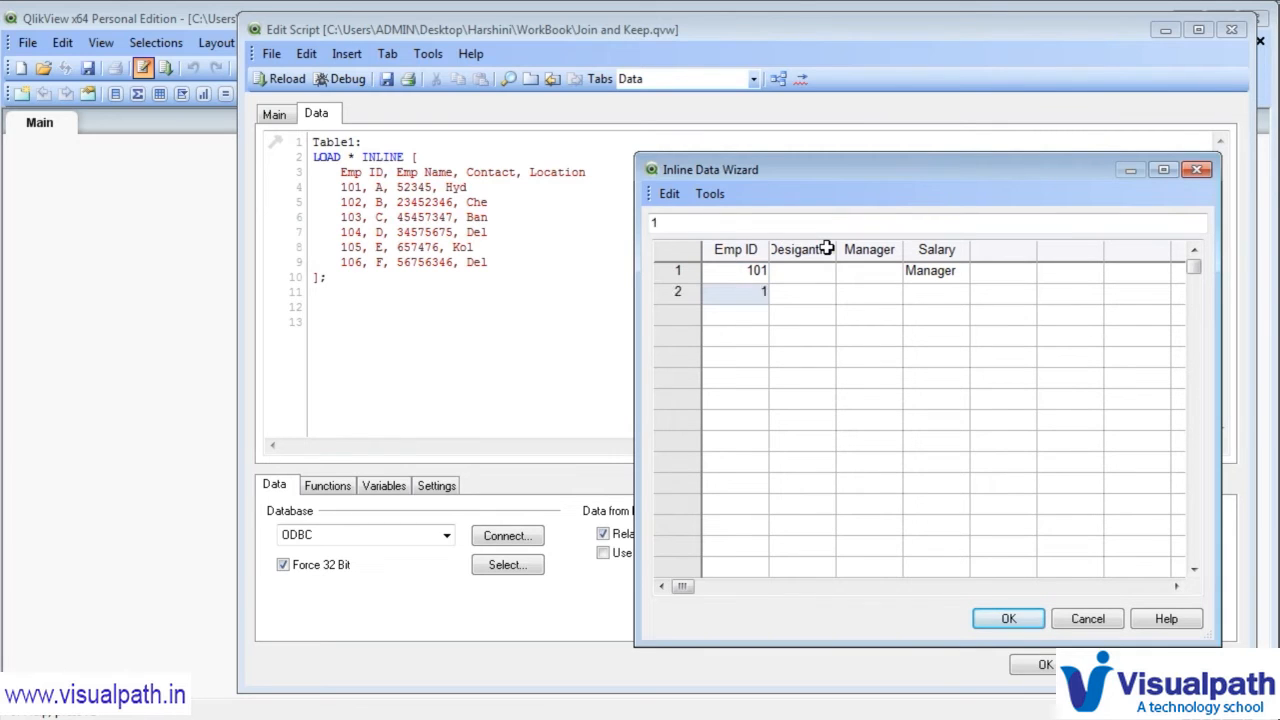
text(02)
key(Return)
text(103)
key(Return)
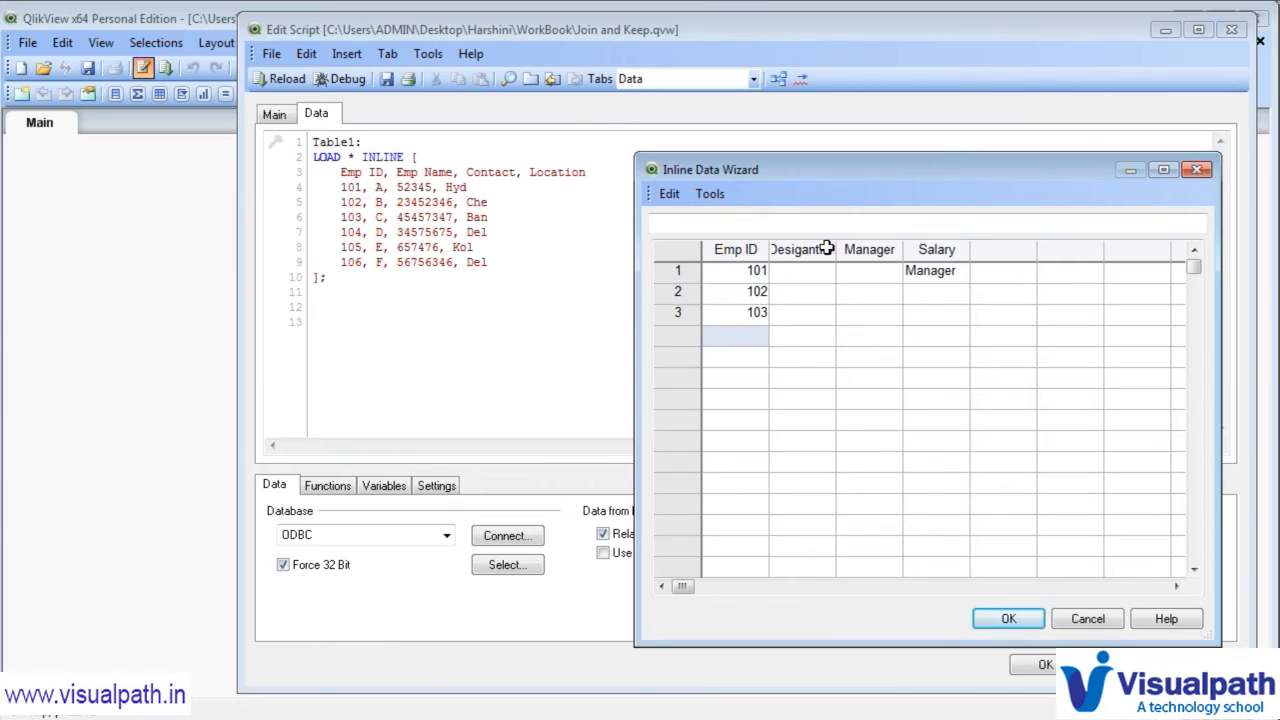
text(107)
key(Return)
text(108)
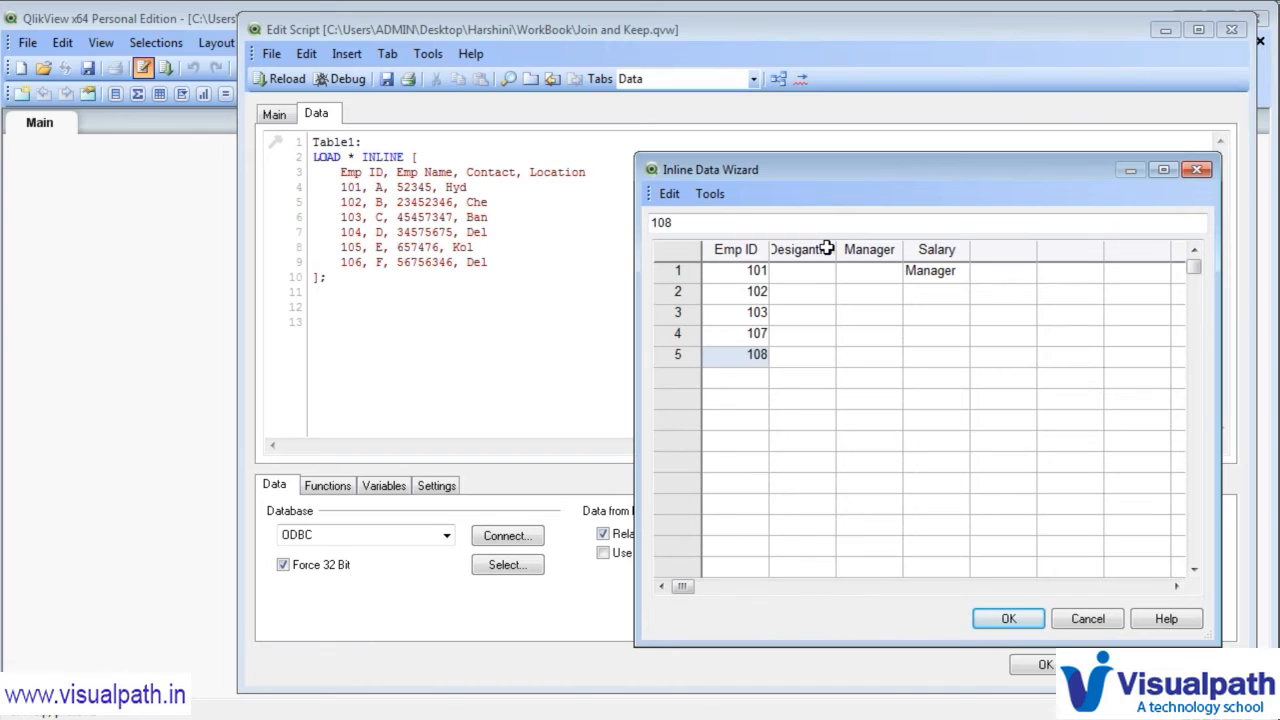
key(Return)
text(109)
key(Return)
text(110)
- Fill the Desigantion column for employees 101, 102, 103 and 107 with Director, Sr Dirctor, Manager and Sr managerr
key(Tab)
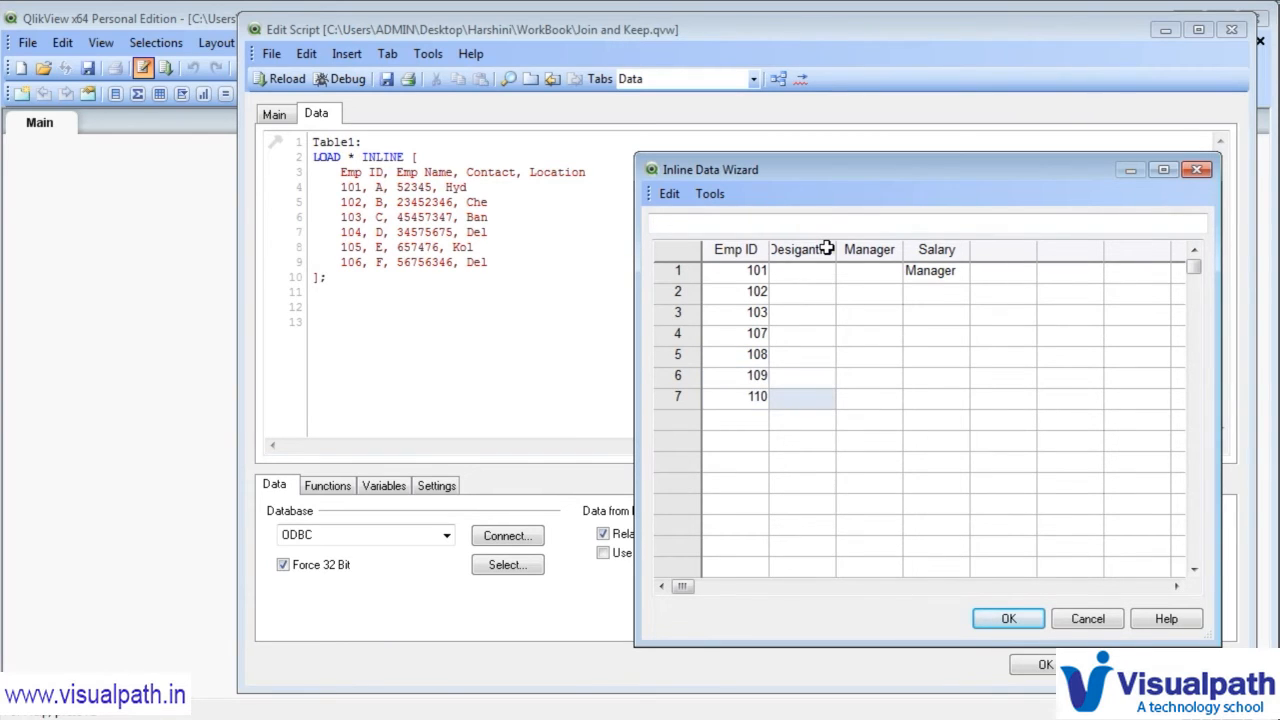
key(Up)
key(Up)
key(Up)
key(Up)
key(Up)
key(Up)
text(S)
key(BackSpace)
text(Director)
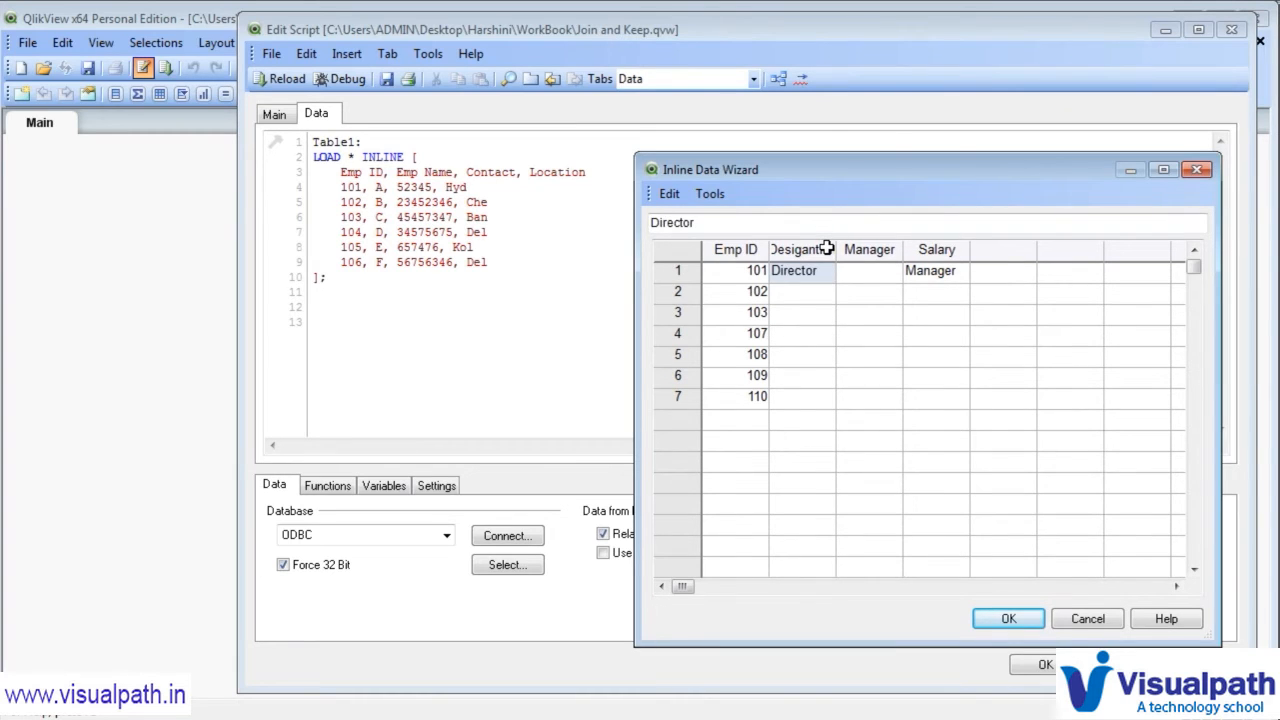
key(Return)
text(Sr Dirctor)
key(Return)
text(Manager)
key(Return)
text(Sr manager)
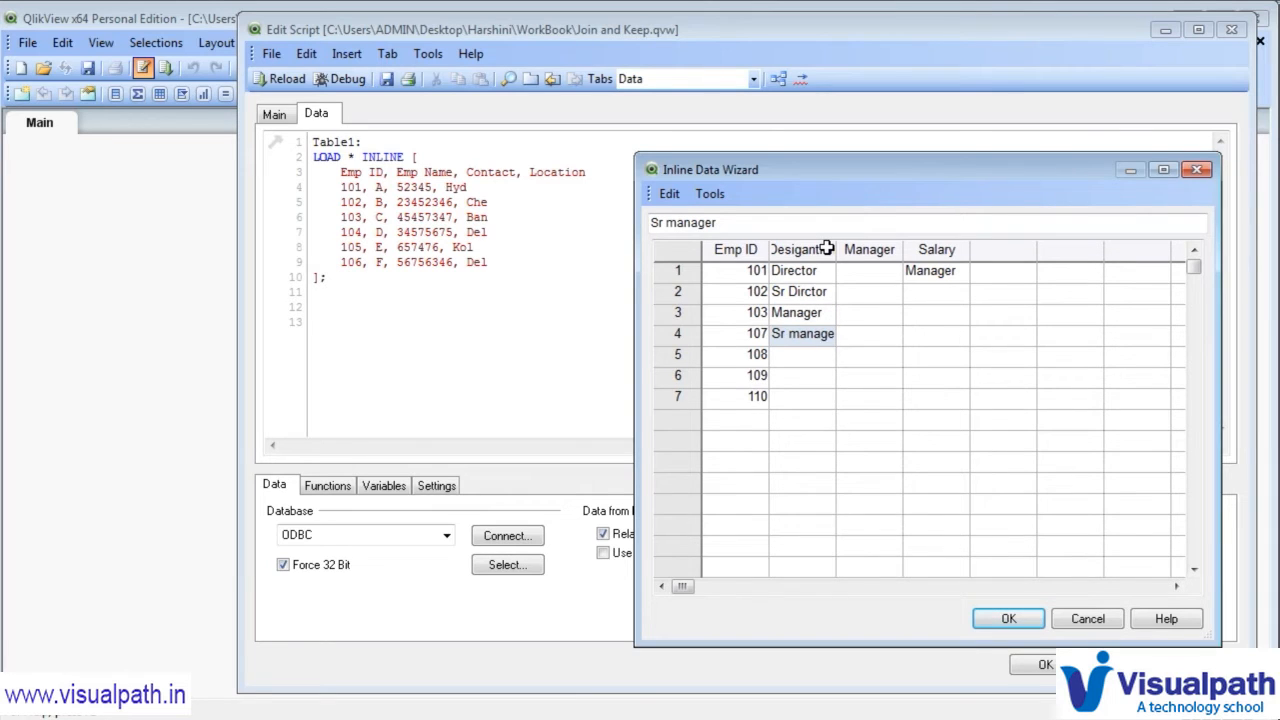
text(r)
key(Return)
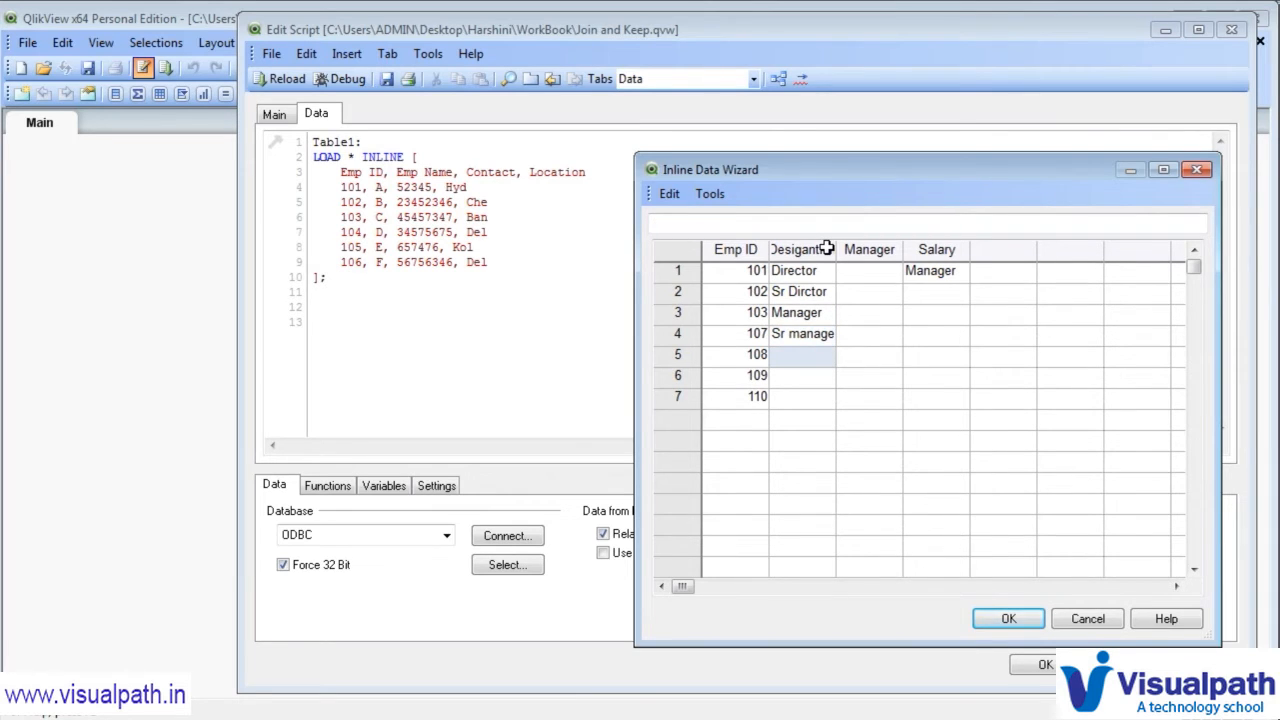
- Set the Desigantion of employees 108, 109 and 110 to Analyst, BD and TL
text(Analysts)
key(BackSpace)
key(Return)
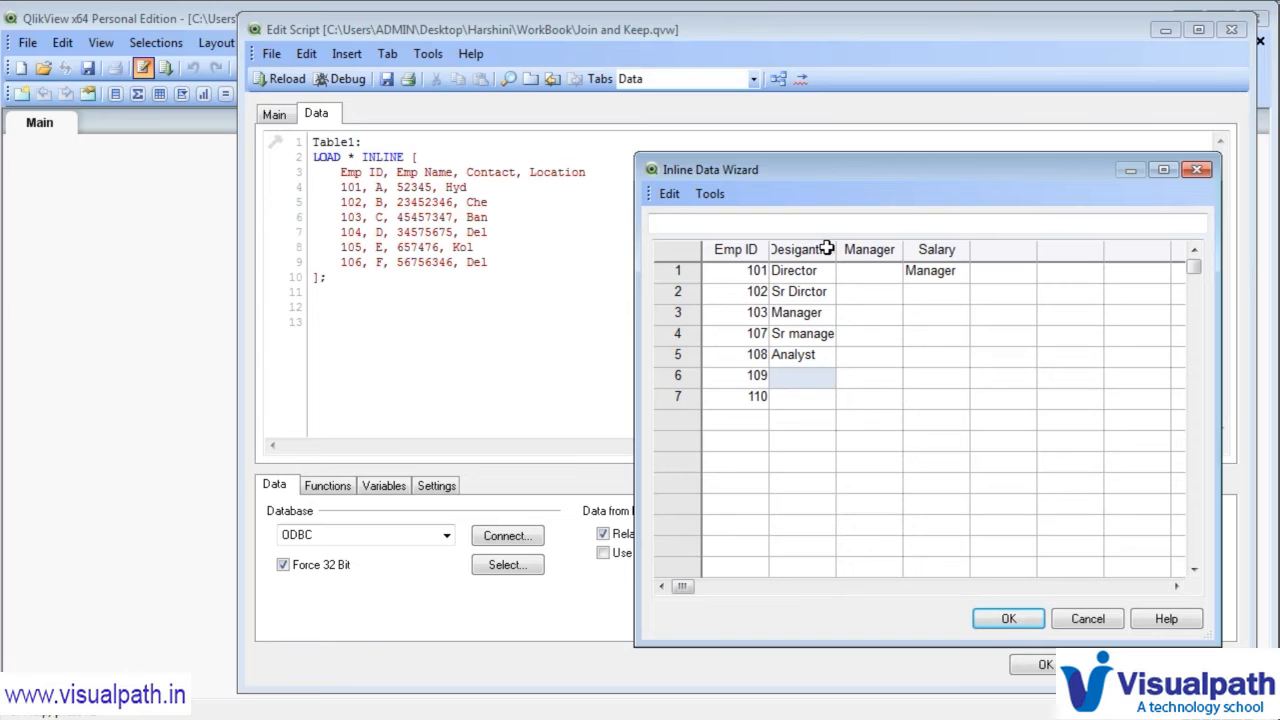
text(BD)
key(Return)
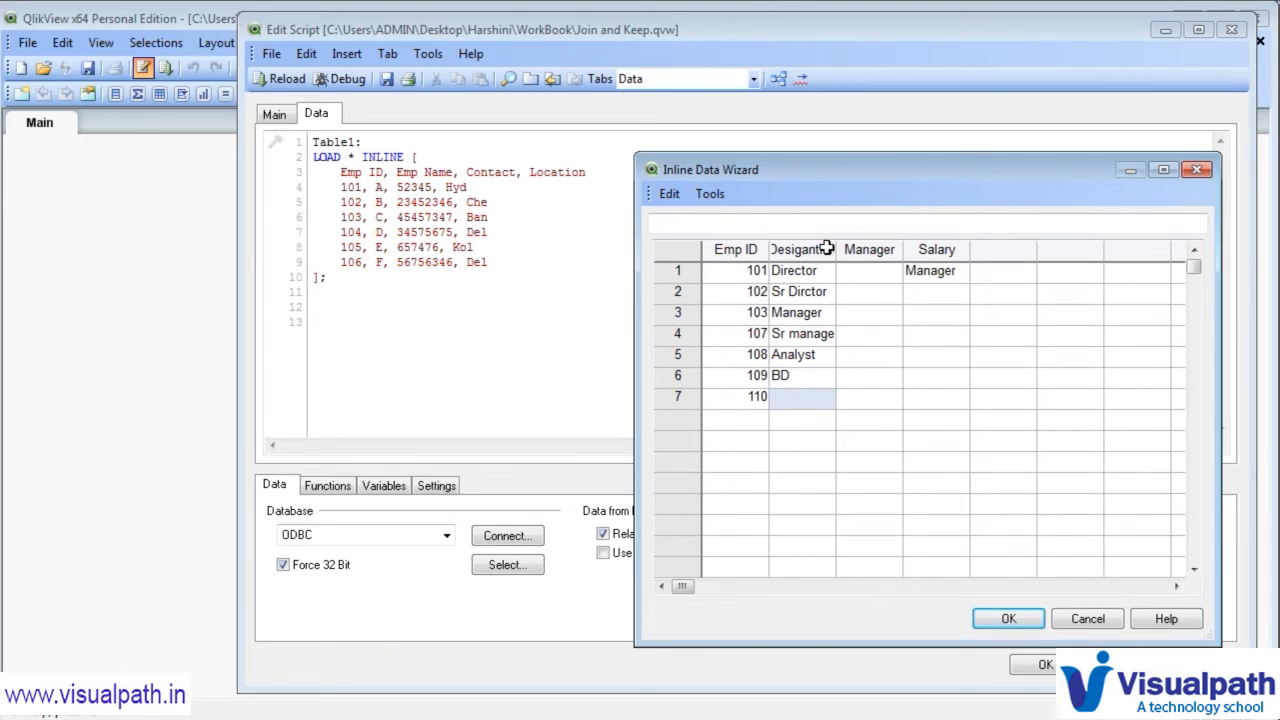
text(TL)
- Enter X, T and Z in the Manager column for employees 101, 102 and 103
key(Tab)
key(Up)
key(Up)
key(Up)
key(Up)
key(Up)
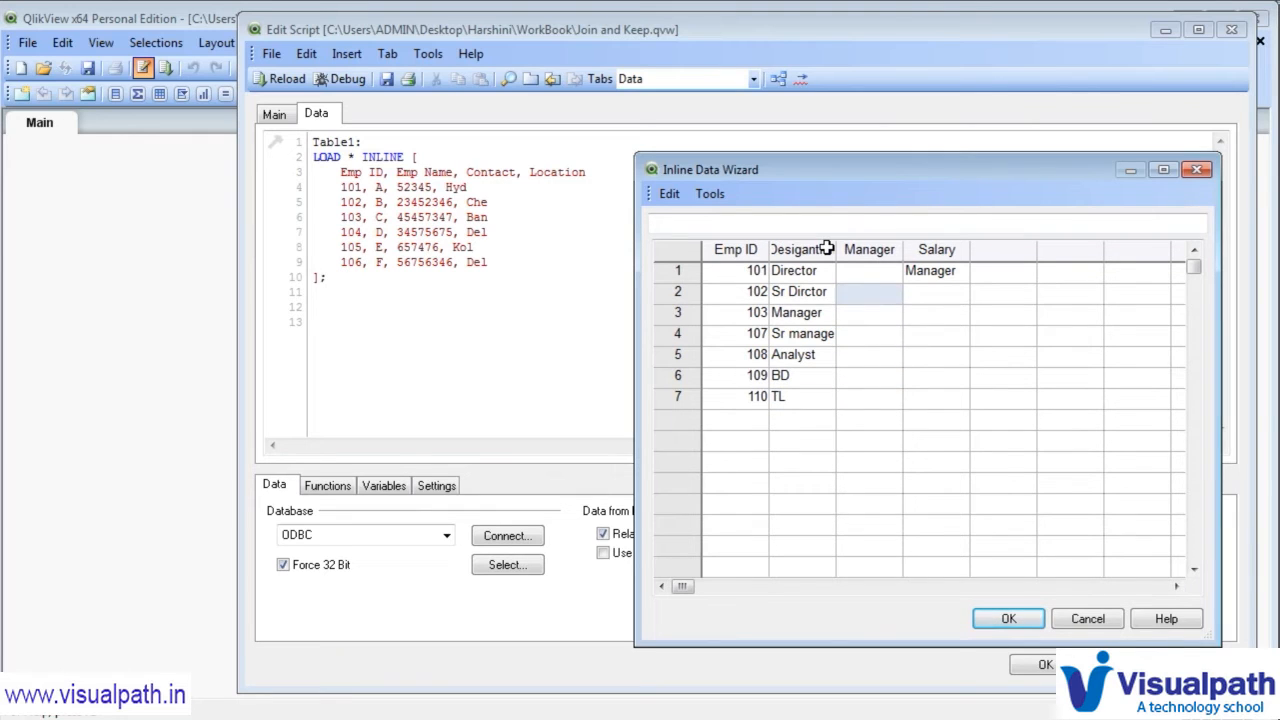
key(Up)
key(Left)
key(Right)
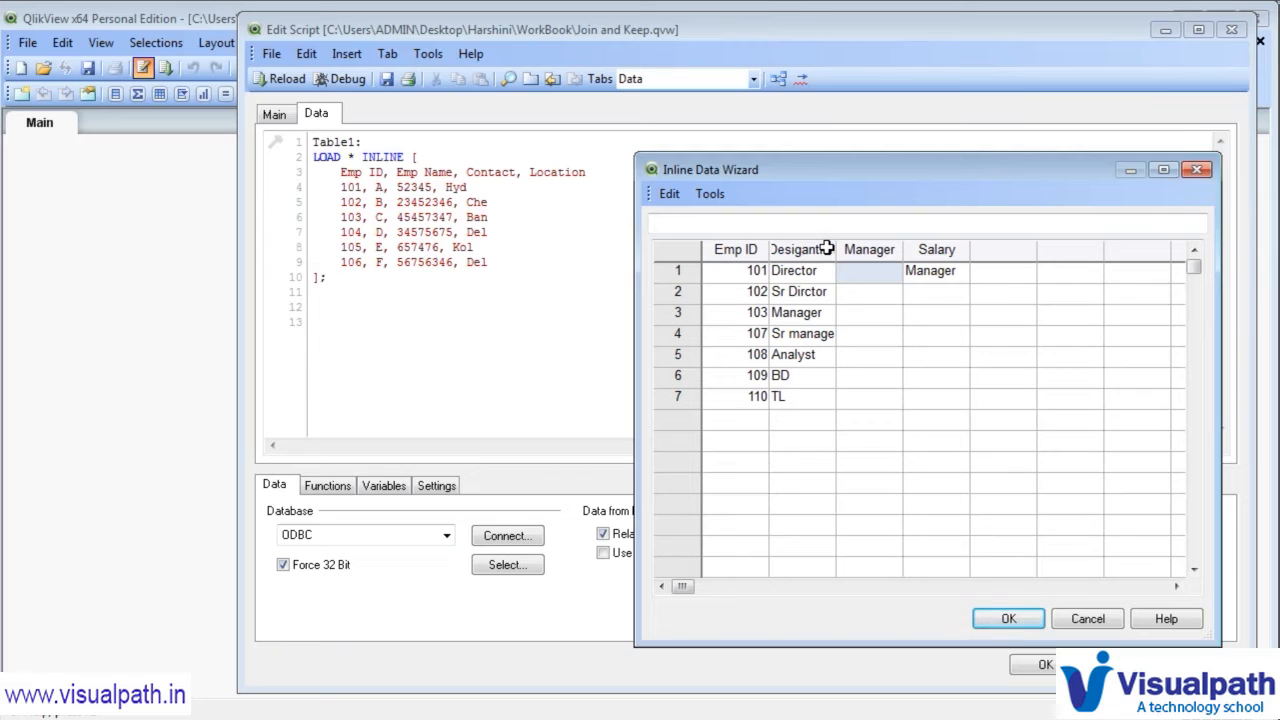
text(X)
key(Return)
text(T)
key(Return)
text(Z)
key(Return)
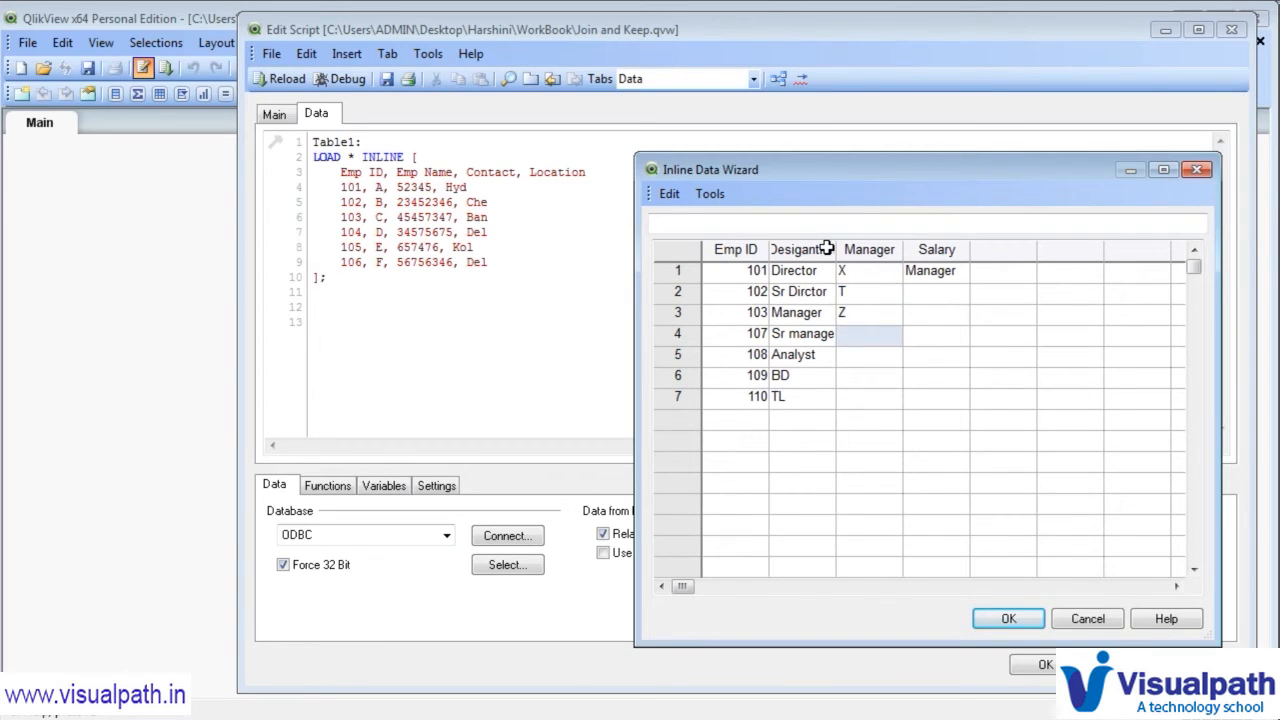
- Enter X, Y, Z and X in the Manager column for employees 107 to 110
text(X)
key(Return)
text(Y)
key(Return)
text(Z)
key(Return)
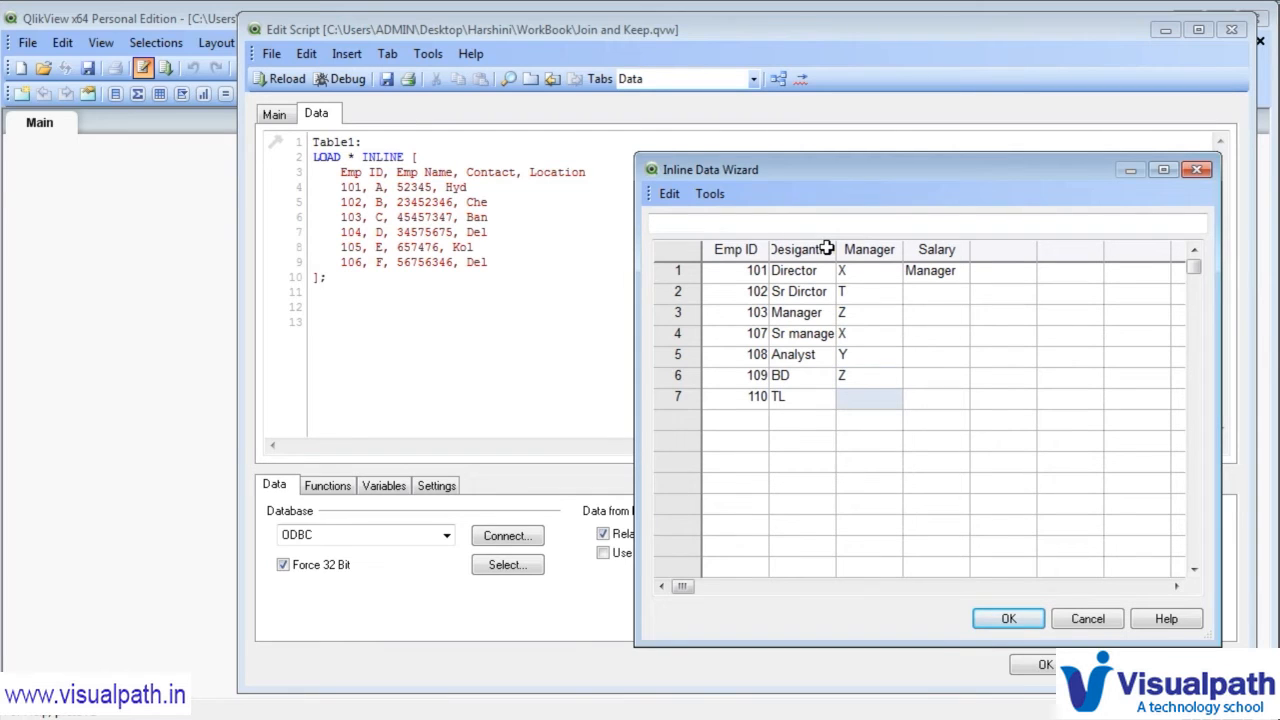
text(X)
- Delete the stray word Manager from the first row of the Salary column
key(Tab)
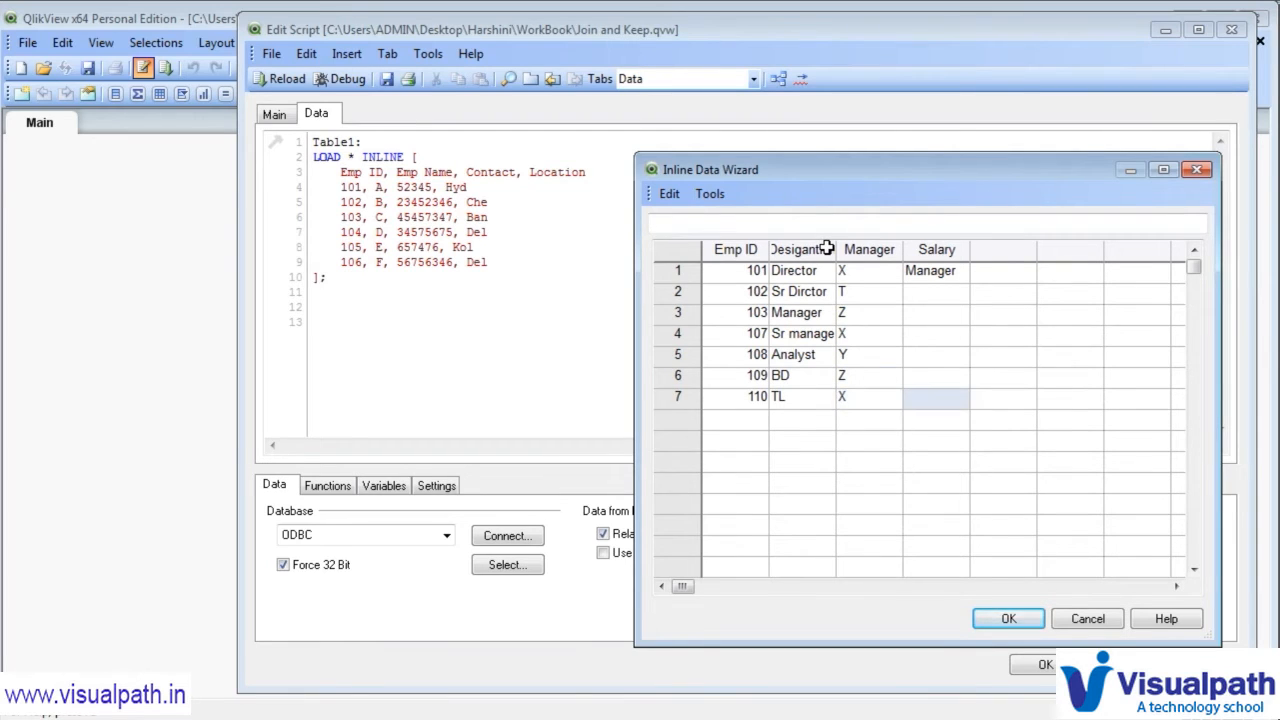
key(Up)
key(Up)
key(Up)
key(Up)
key(Up)
key(Up)
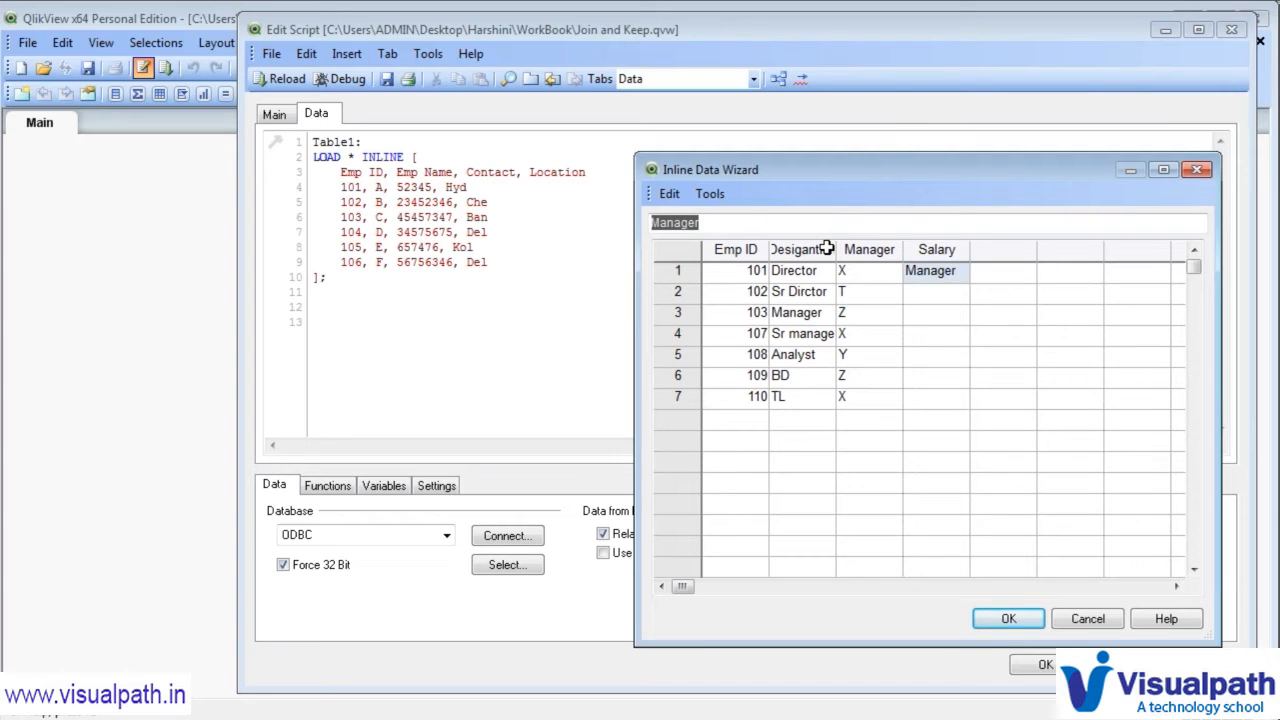
key(Delete)
key(Down)
key(Down)
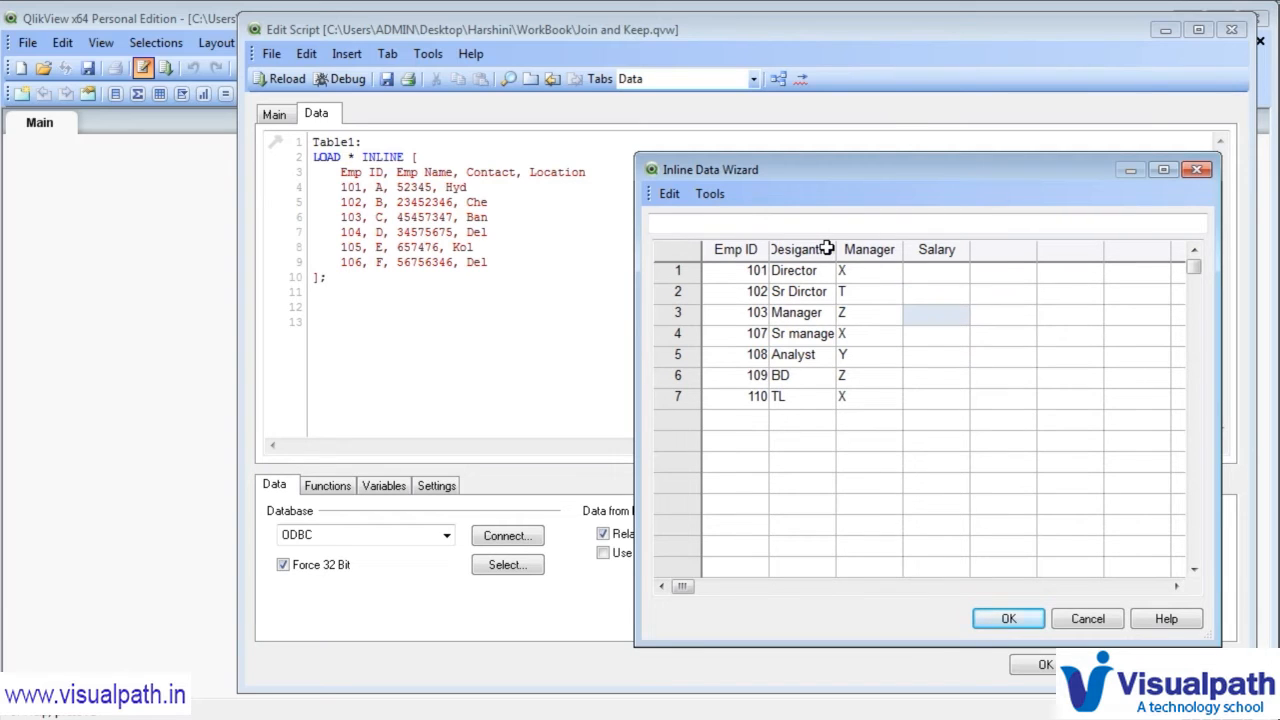
- Set the Salary of employees 101, 102 and 103 to 2000000, 3000000 and 1500000
key(Up)
key(Up)
text(100)
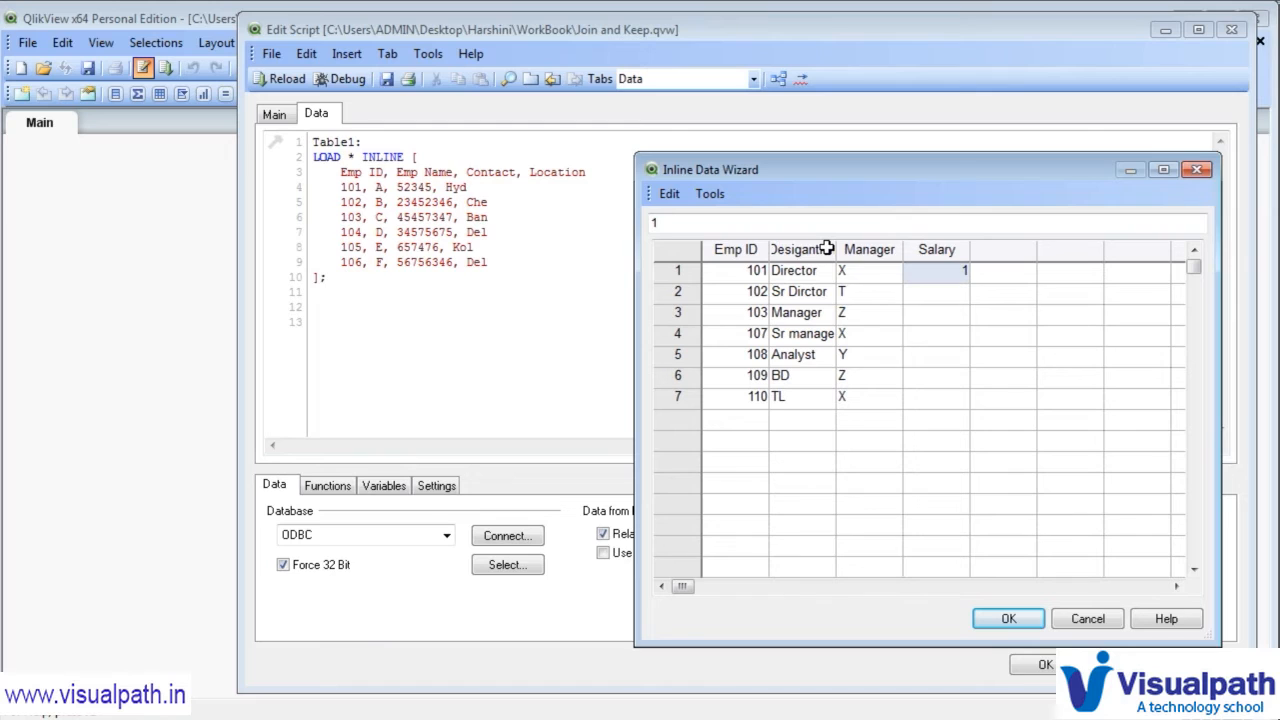
key(BackSpace)
key(BackSpace)
key(BackSpace)
text(2000000)
key(Return)
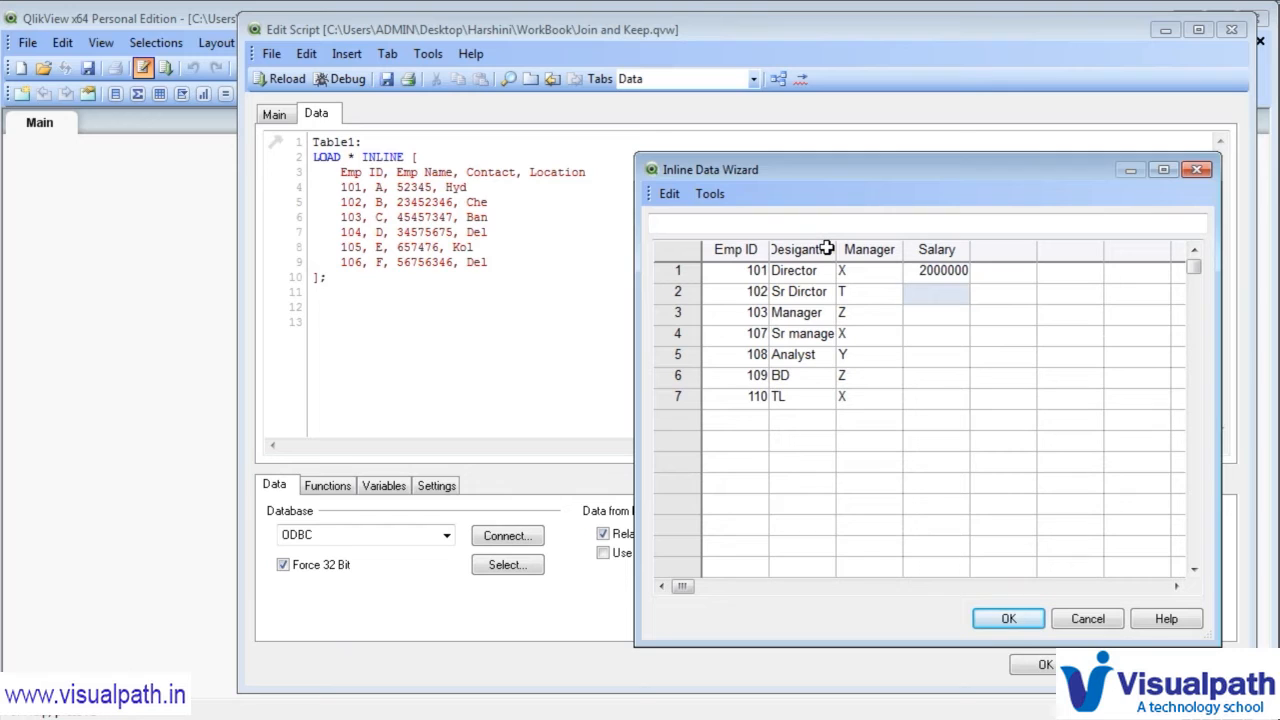
text(3000000)
key(Return)
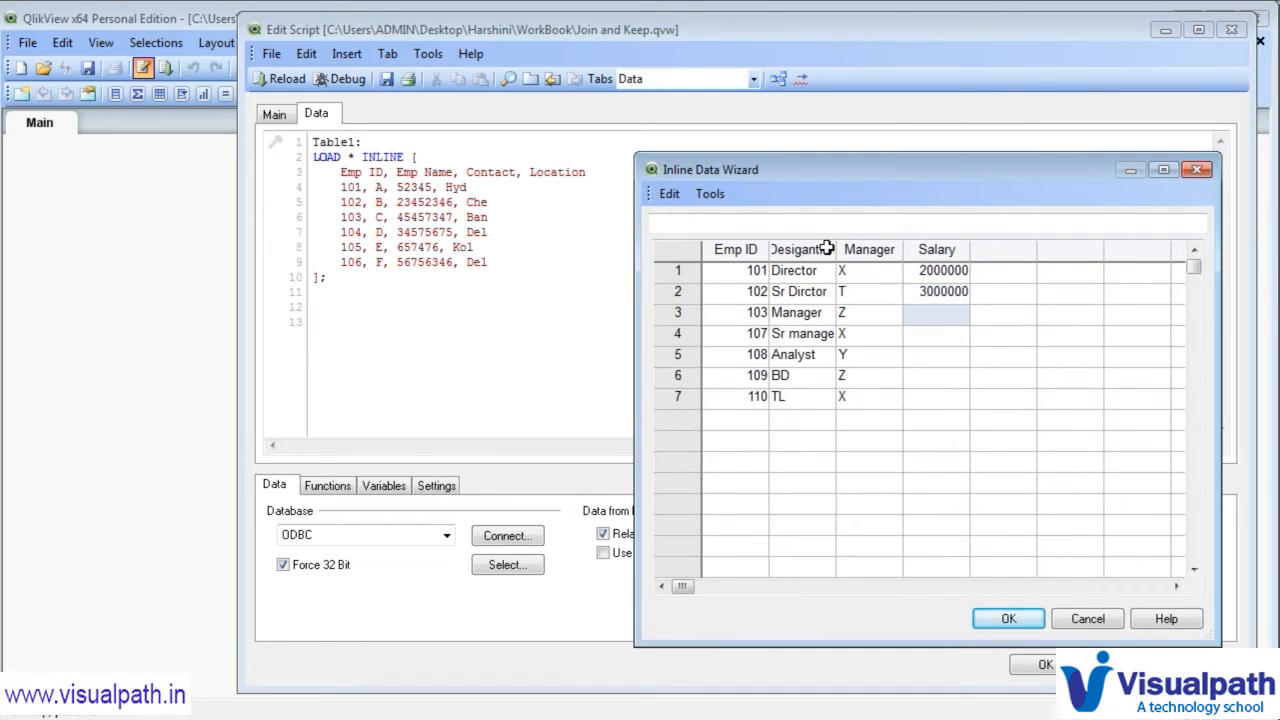
text(1500000)
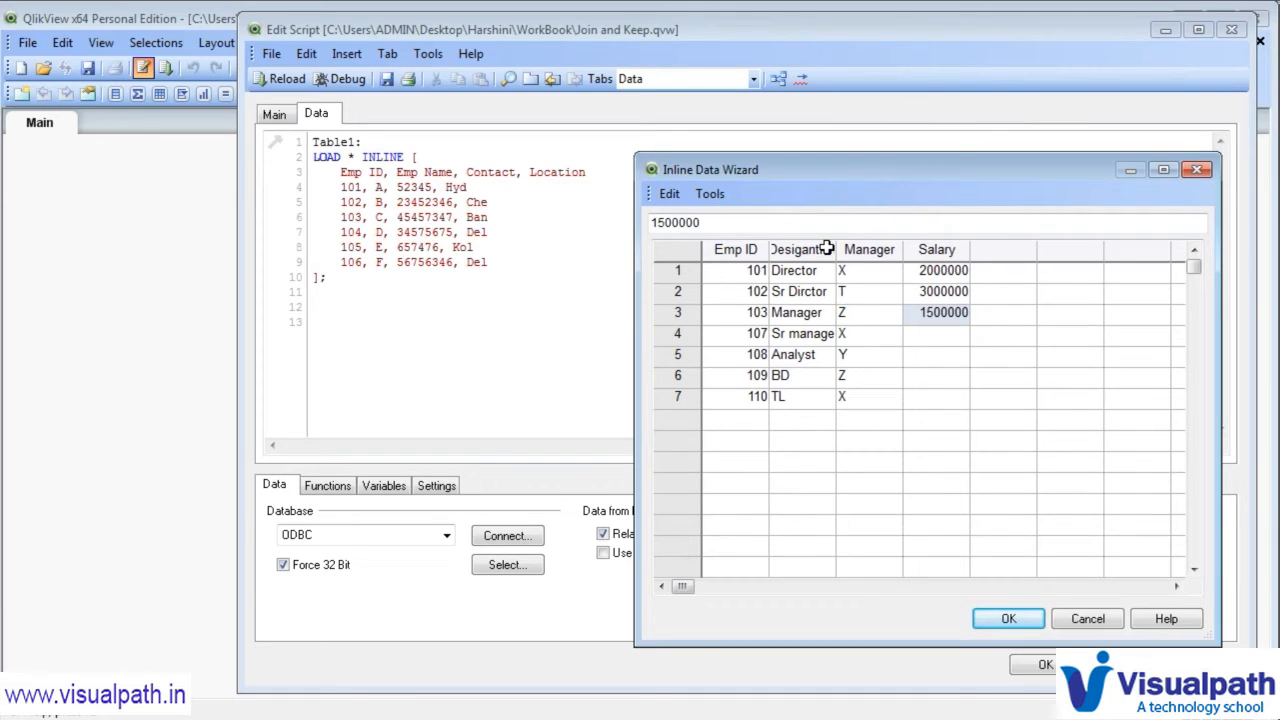
key(Return)
- Set the Salary of employees 107 to 110 to 1800000, 1000000, 1200000 and 1300000, and insert the inline table into the script
text(18000)
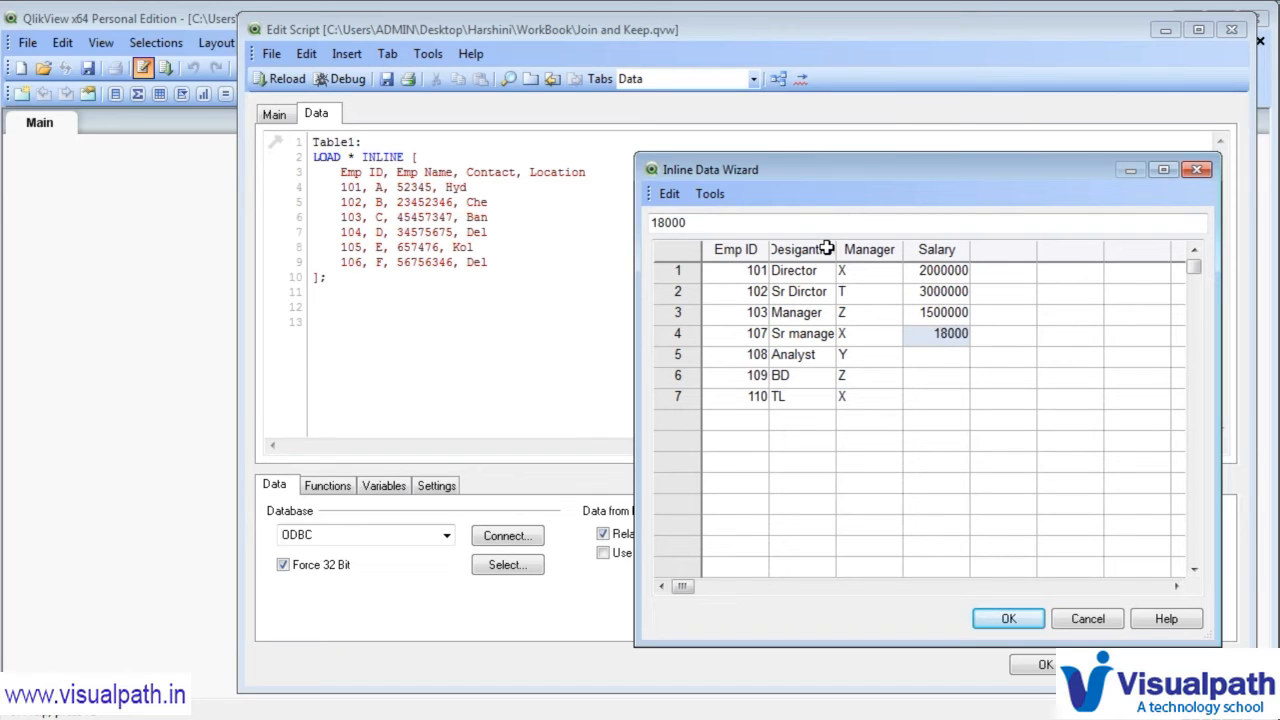
text(00)
key(Return)
text(1000000)
key(Return)
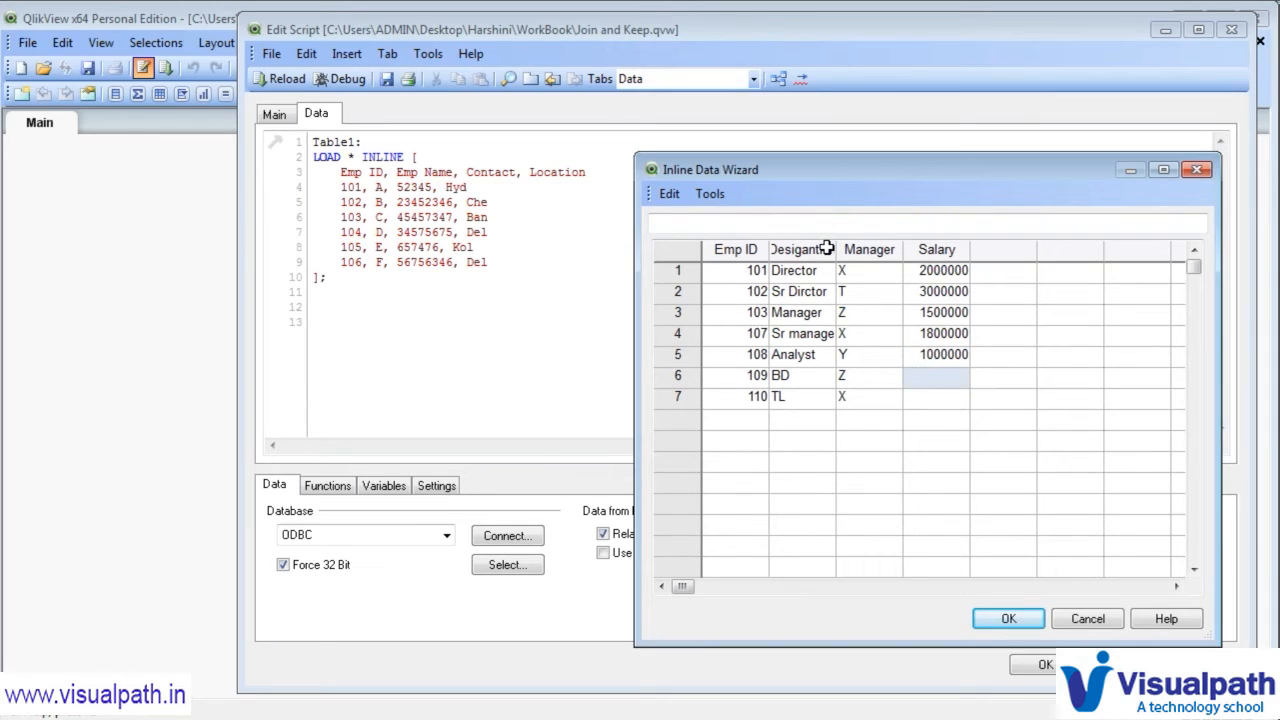
text(1200000)
key(Return)
text(1300000)
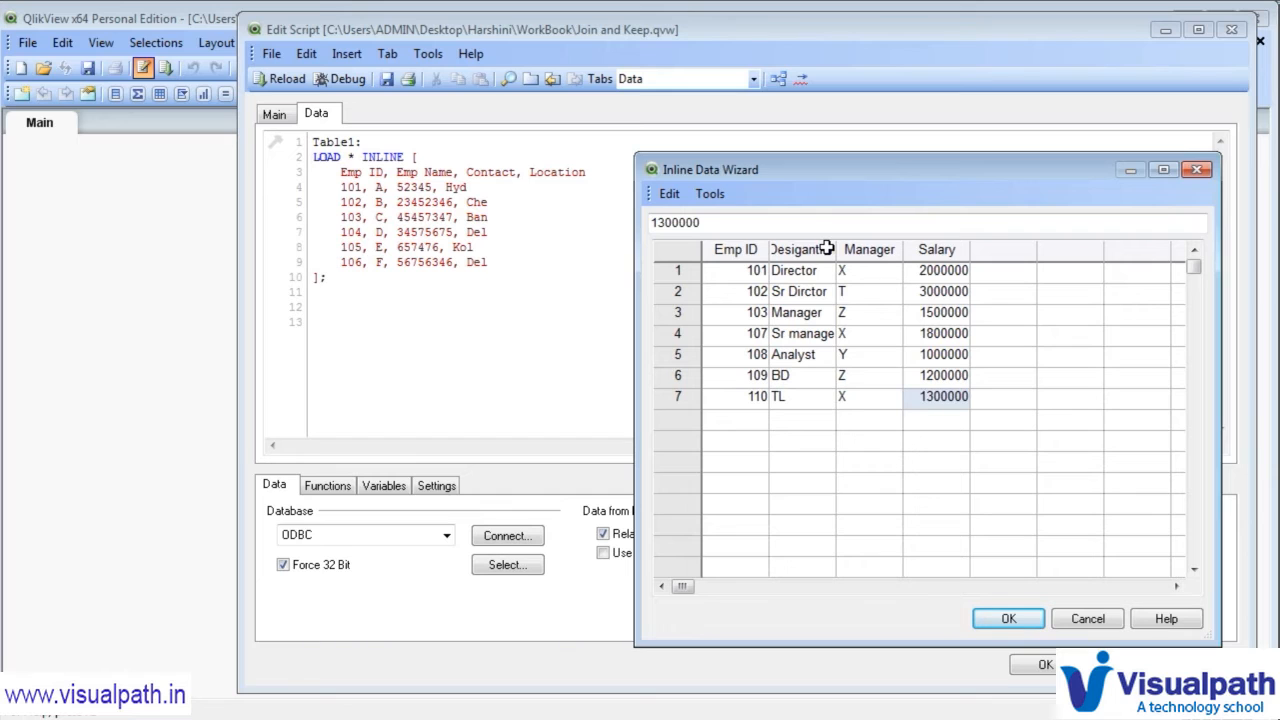
click(1008, 620)
- Label the second inline load statement Table2: on the line above it
scroll(427, 300, up, 2)
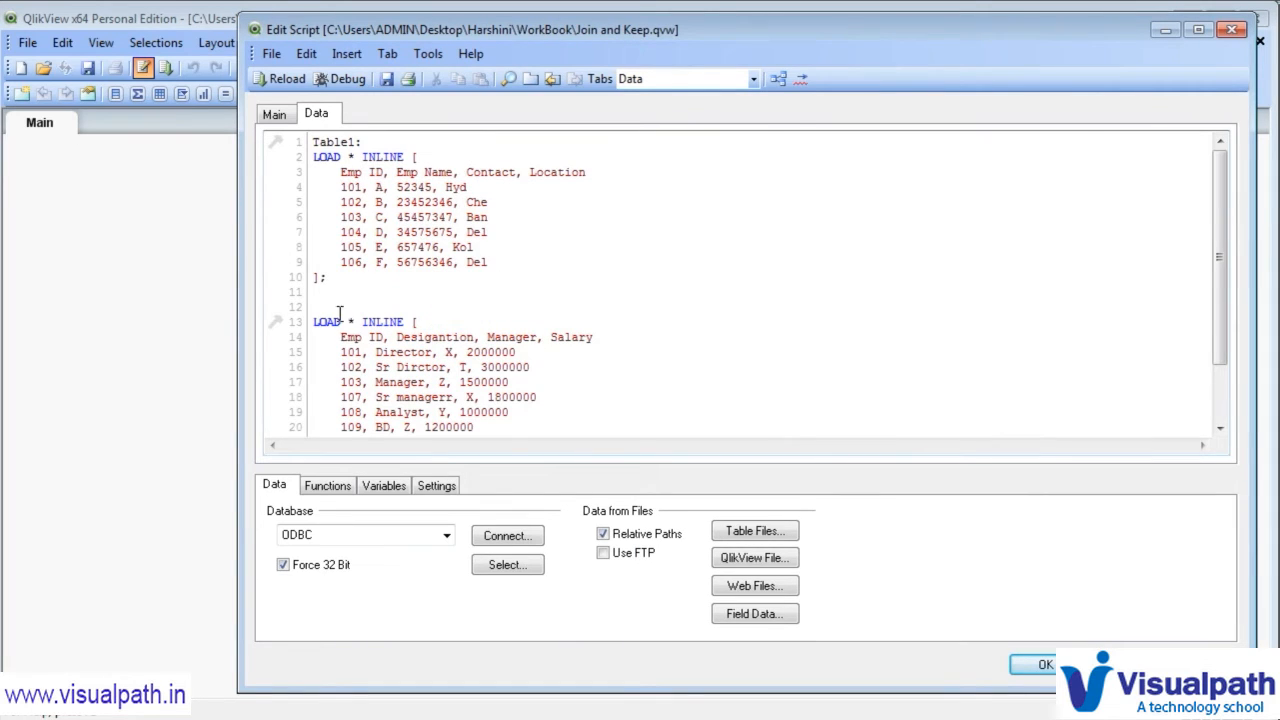
text(Tab)
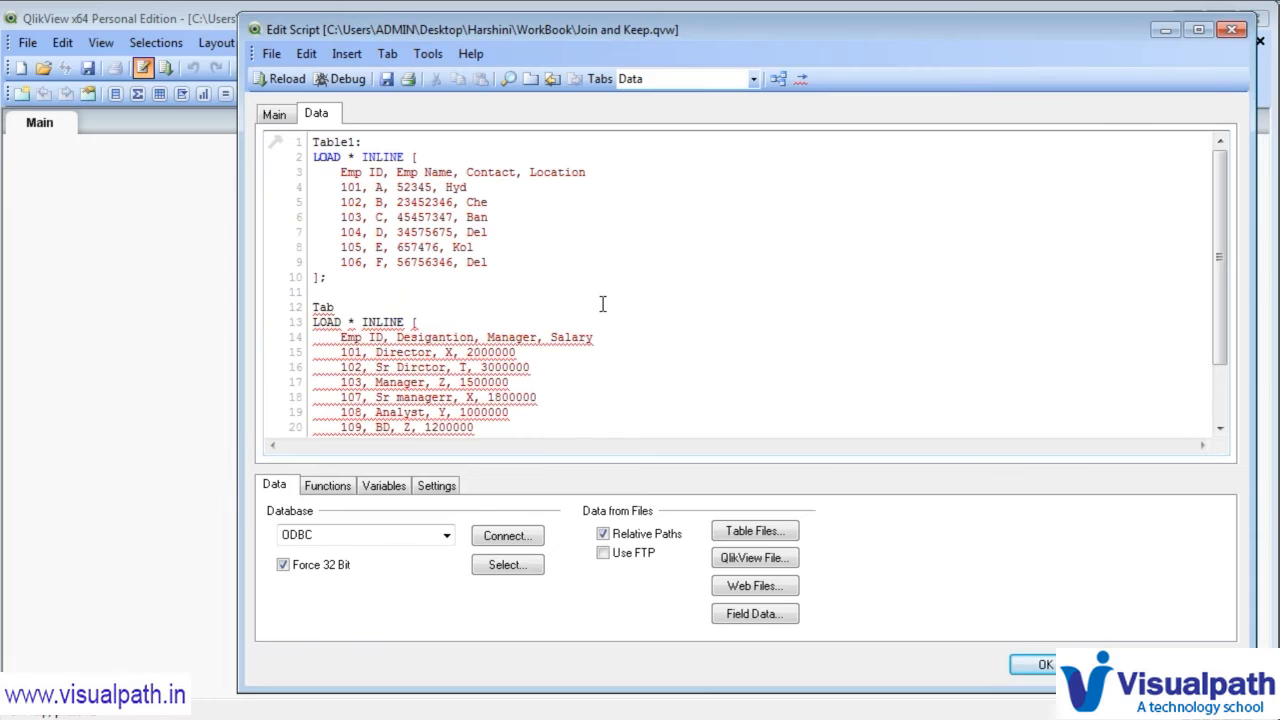
text(le2:)
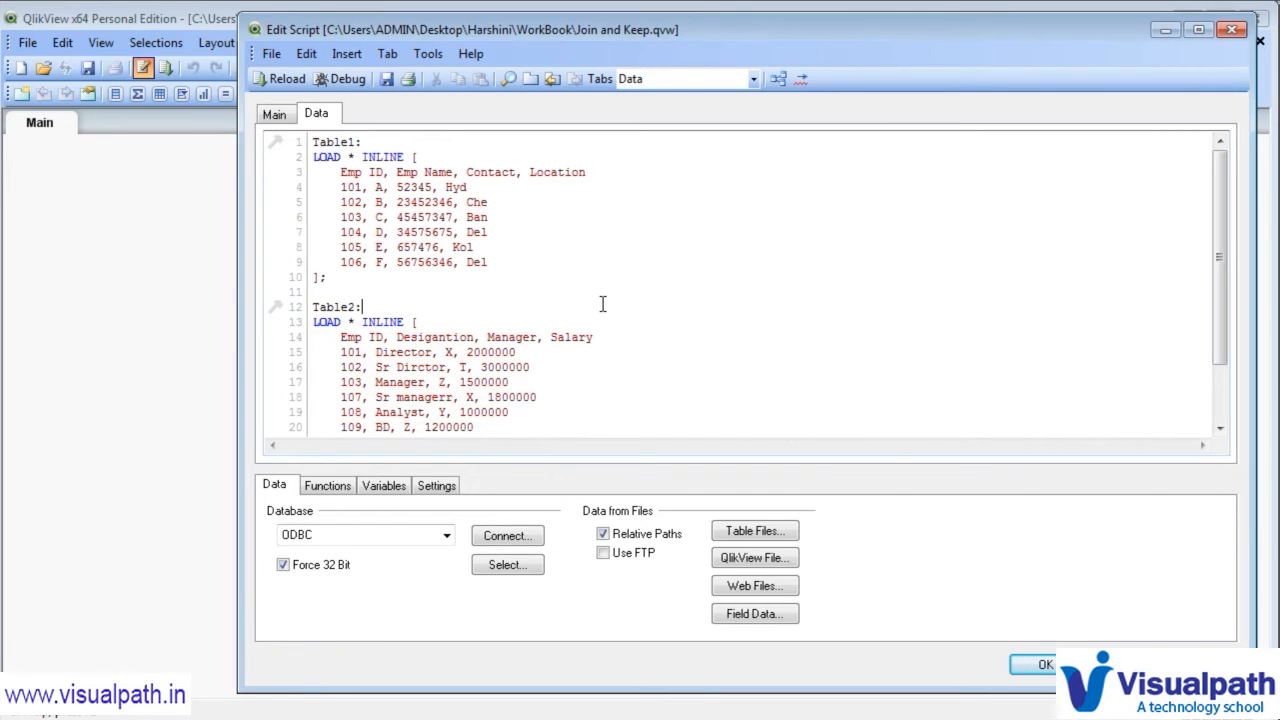
- Save the document and reload the script, closing the sheet properties without adding any fields
click(386, 80)
click(283, 80)
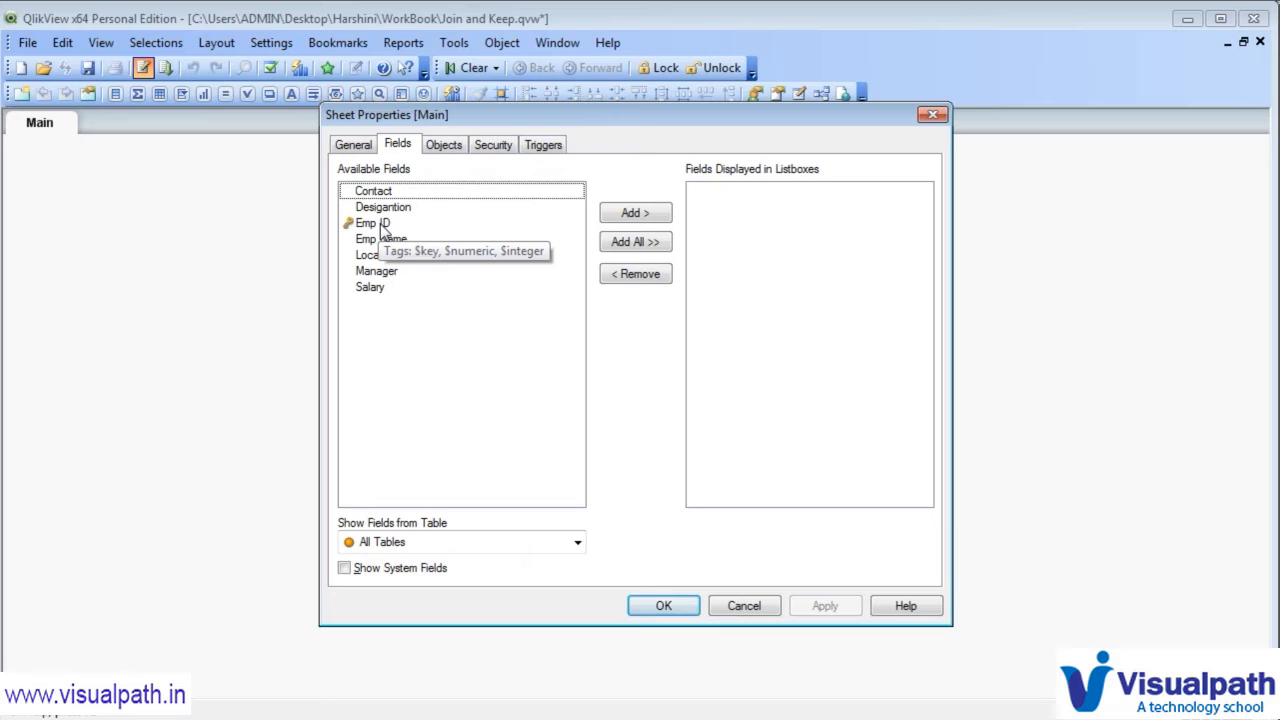
click(660, 606)
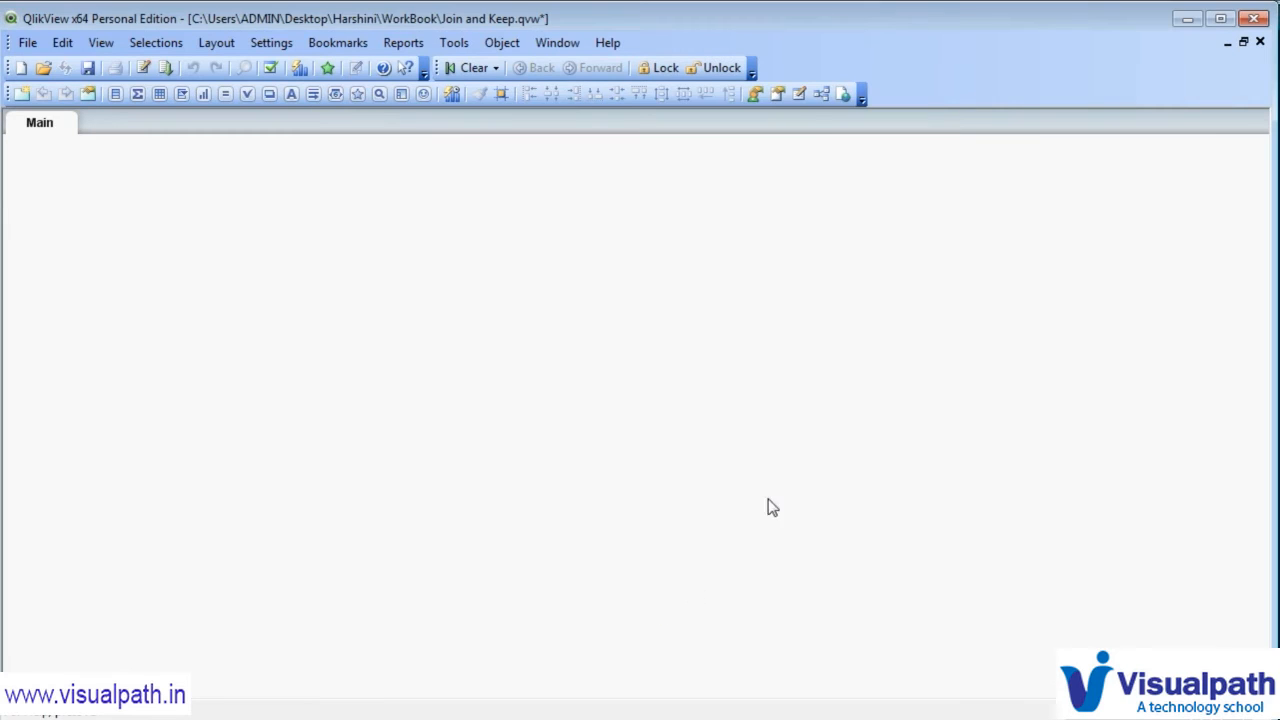
- Open the table viewer and arrange Table1 and Table2 side by side
click(820, 94)
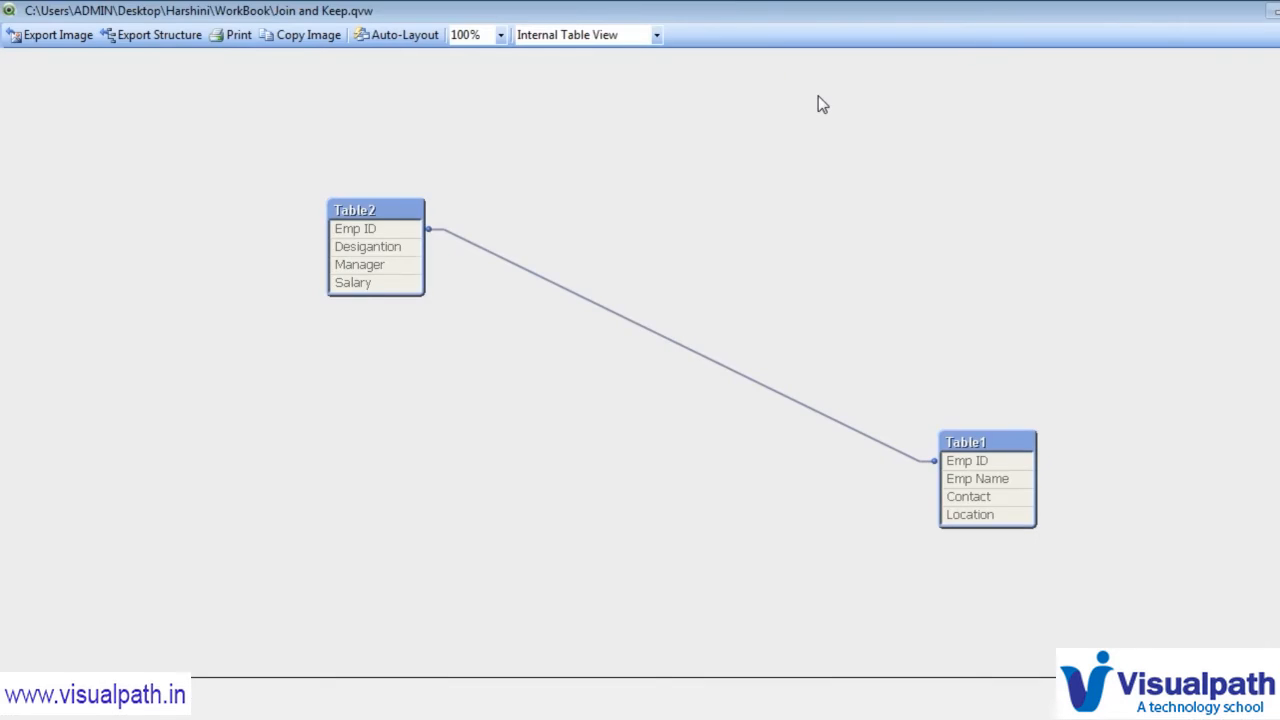
drag(968, 446, 279, 220)
drag(621, 319, 587, 322)
drag(741, 339, 747, 334)
- Preview the records of Table1 and Table2 and close the table viewer
right_click(633, 320)
click(659, 321)
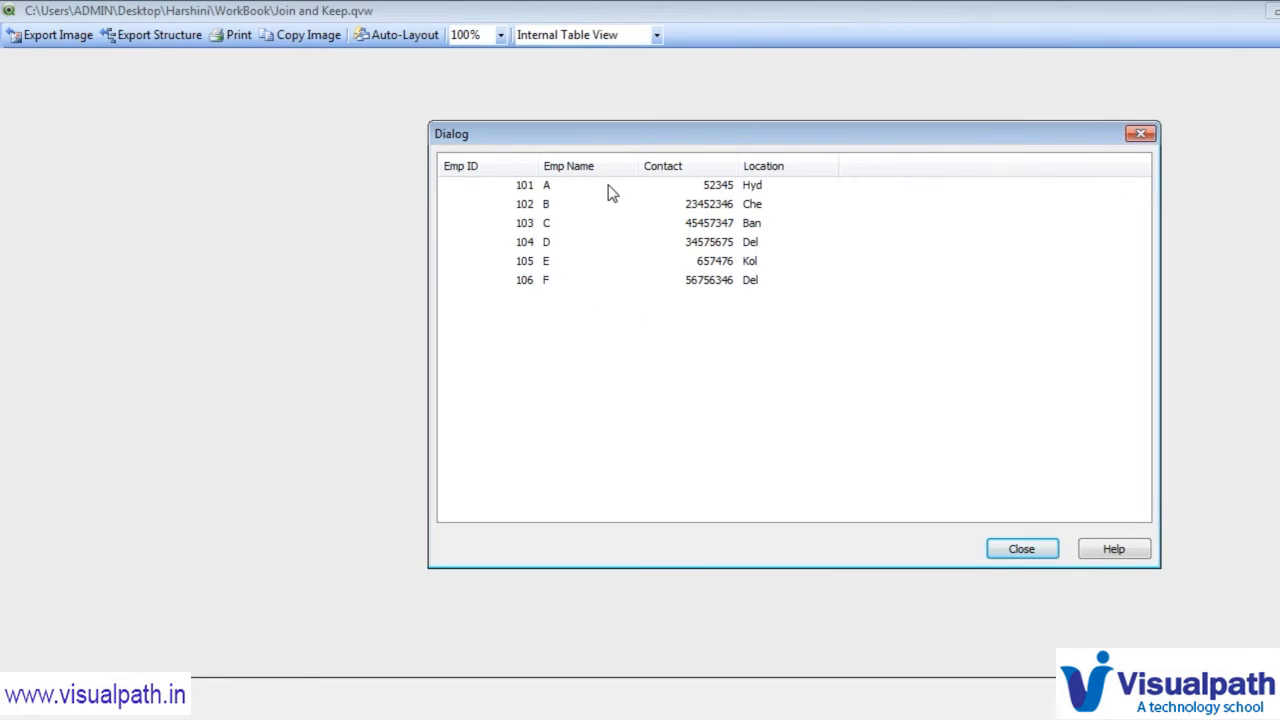
click(1020, 549)
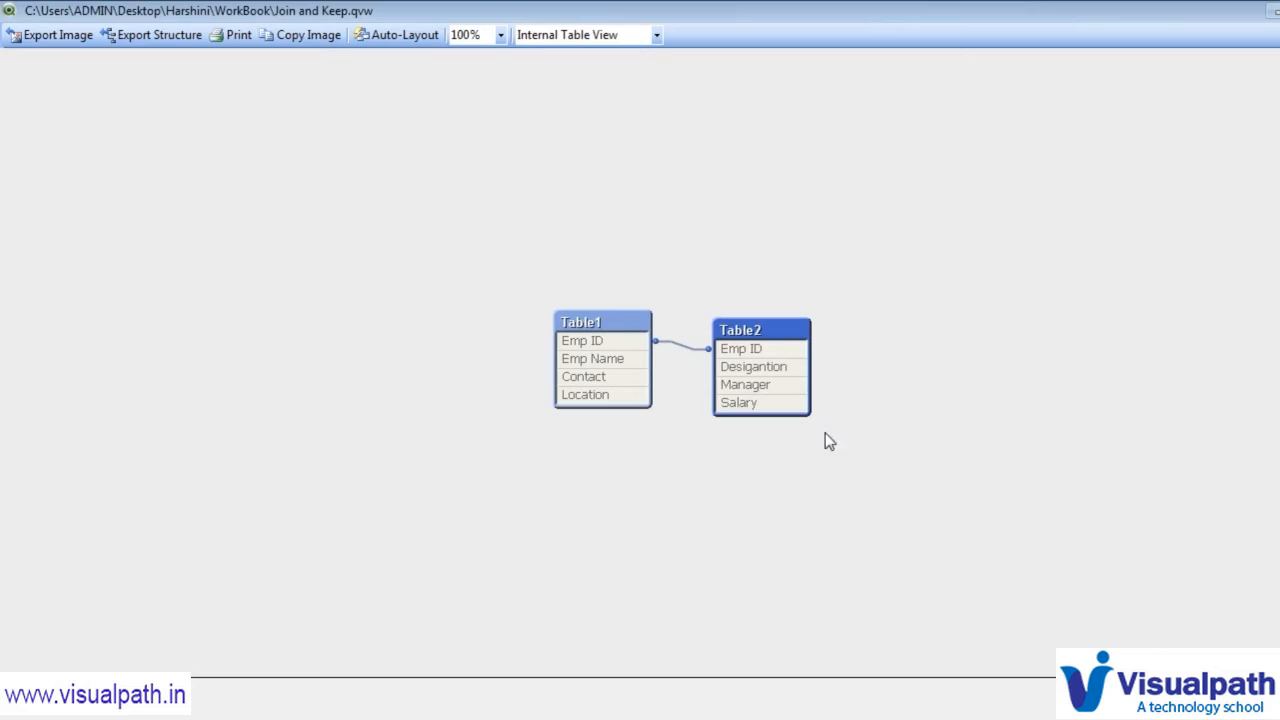
right_click(766, 331)
click(803, 338)
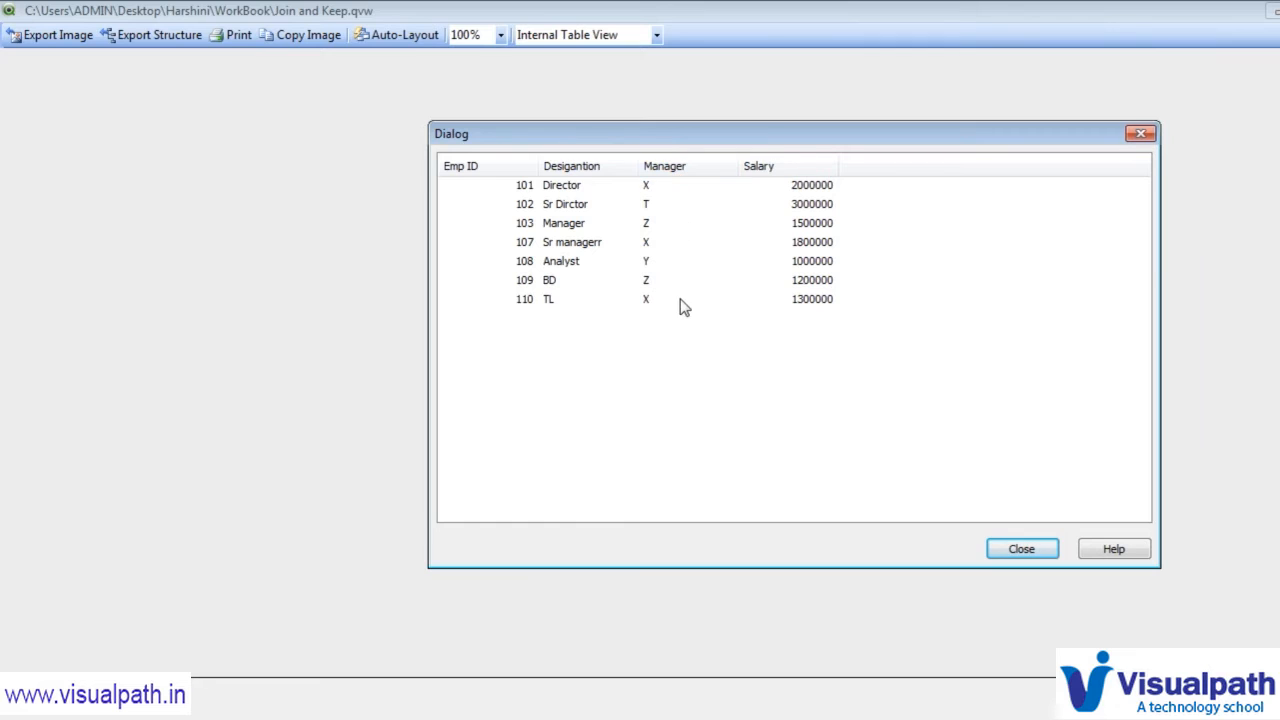
click(1034, 556)
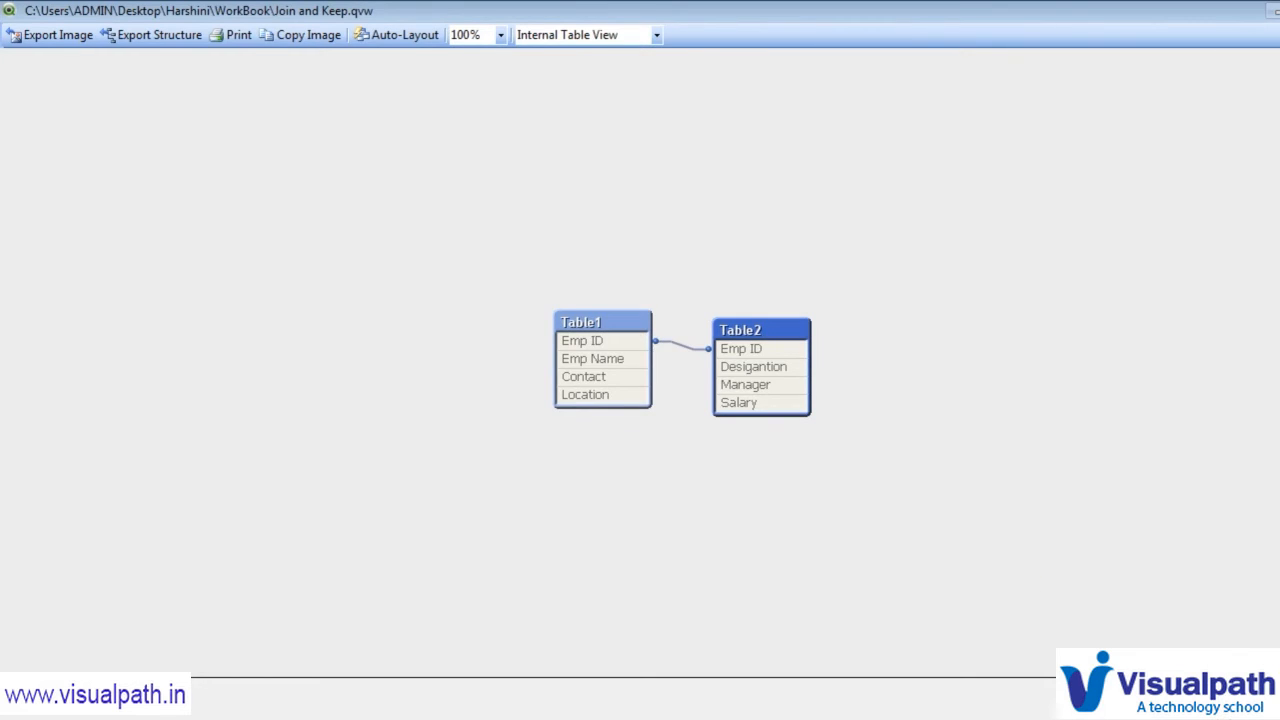
key(Escape)
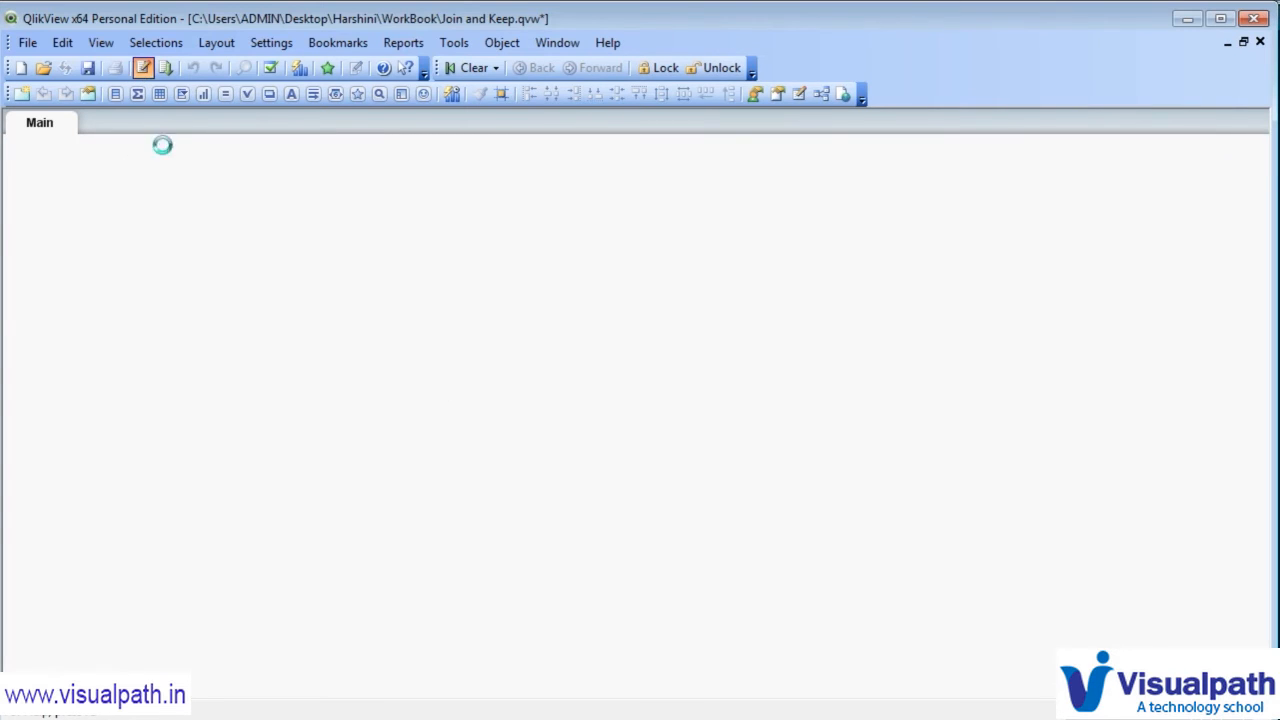
- Add the Join prefix on a new line above the Table2: label and reload the script without adding sheet fields
click(143, 67)
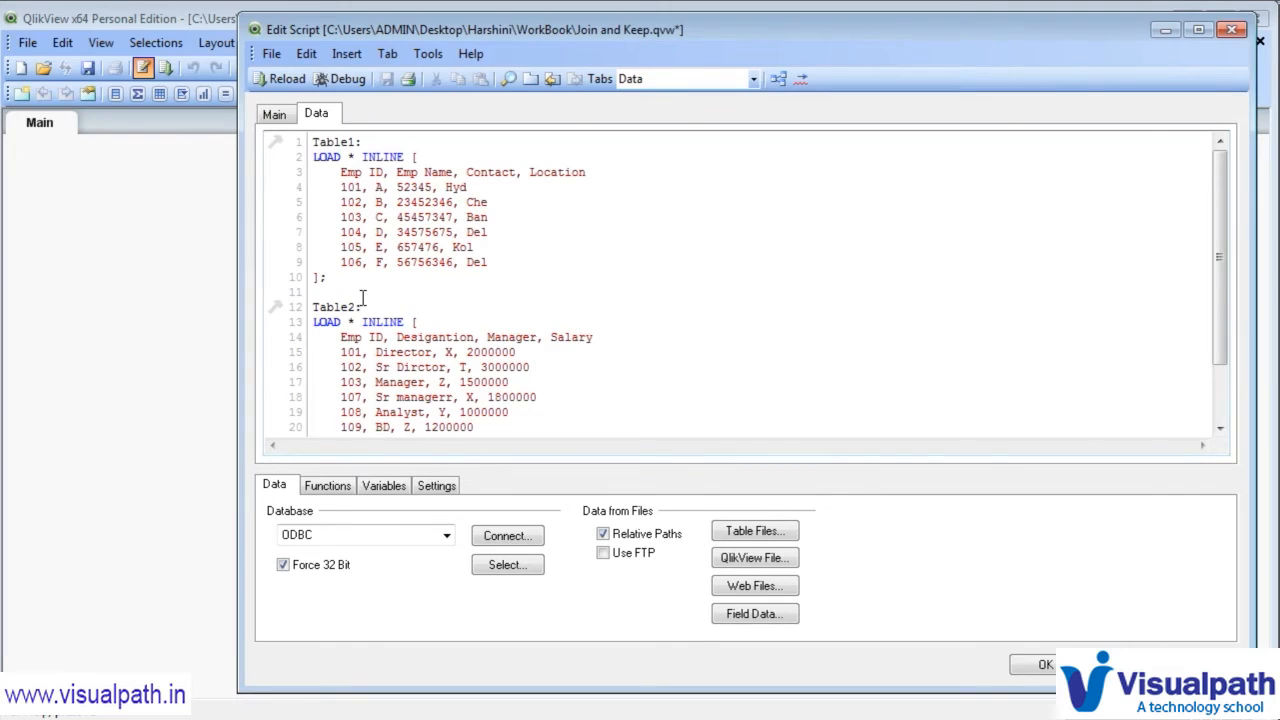
key(Return)
text(Join)
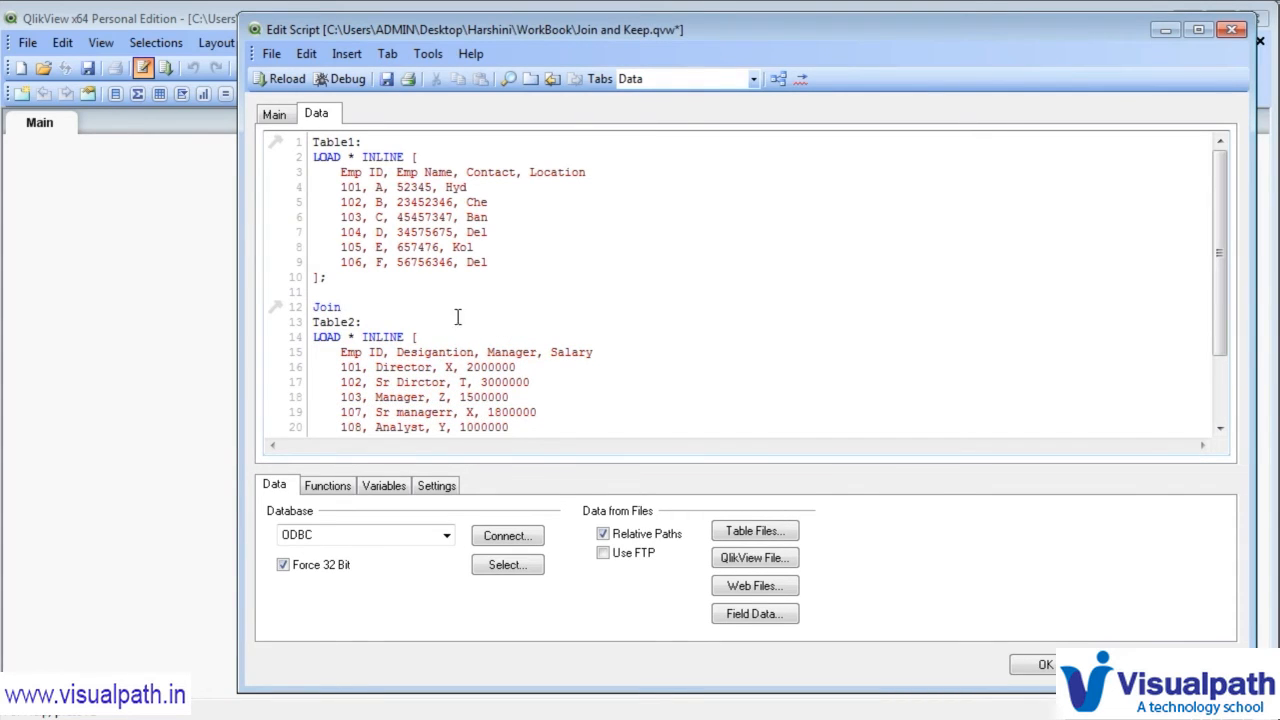
double_click(337, 306)
click(379, 322)
click(281, 79)
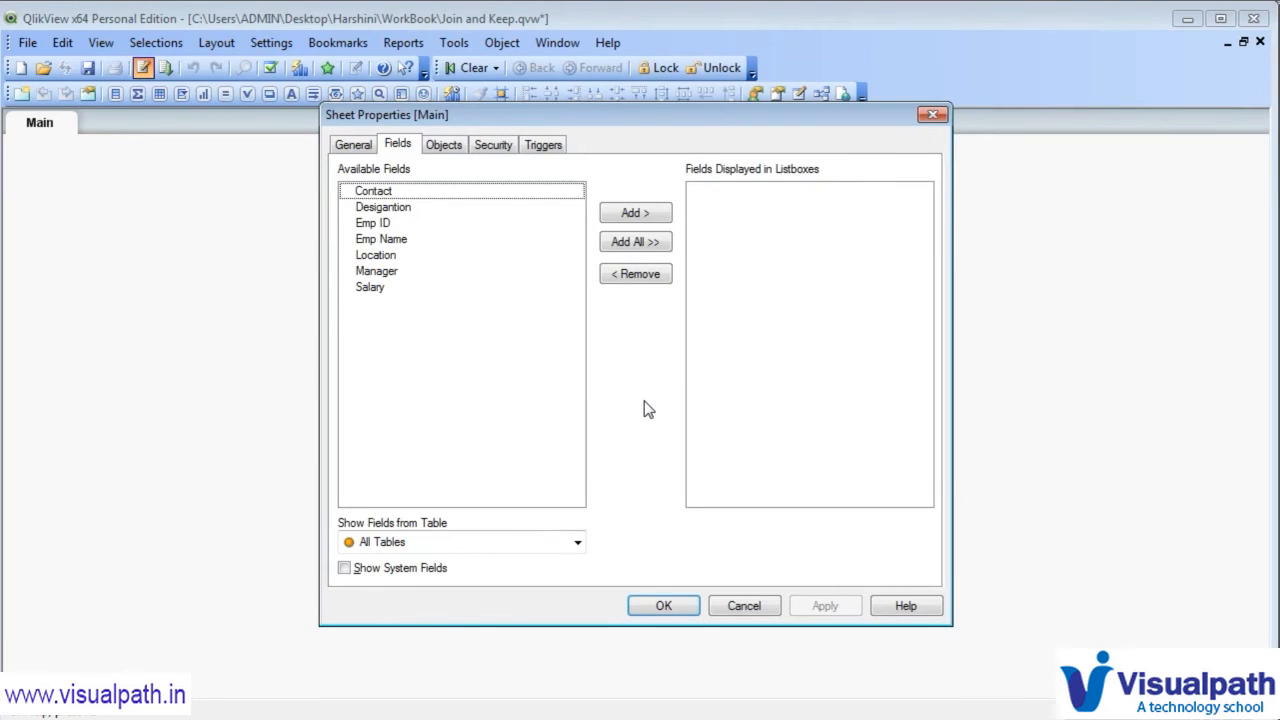
click(665, 603)
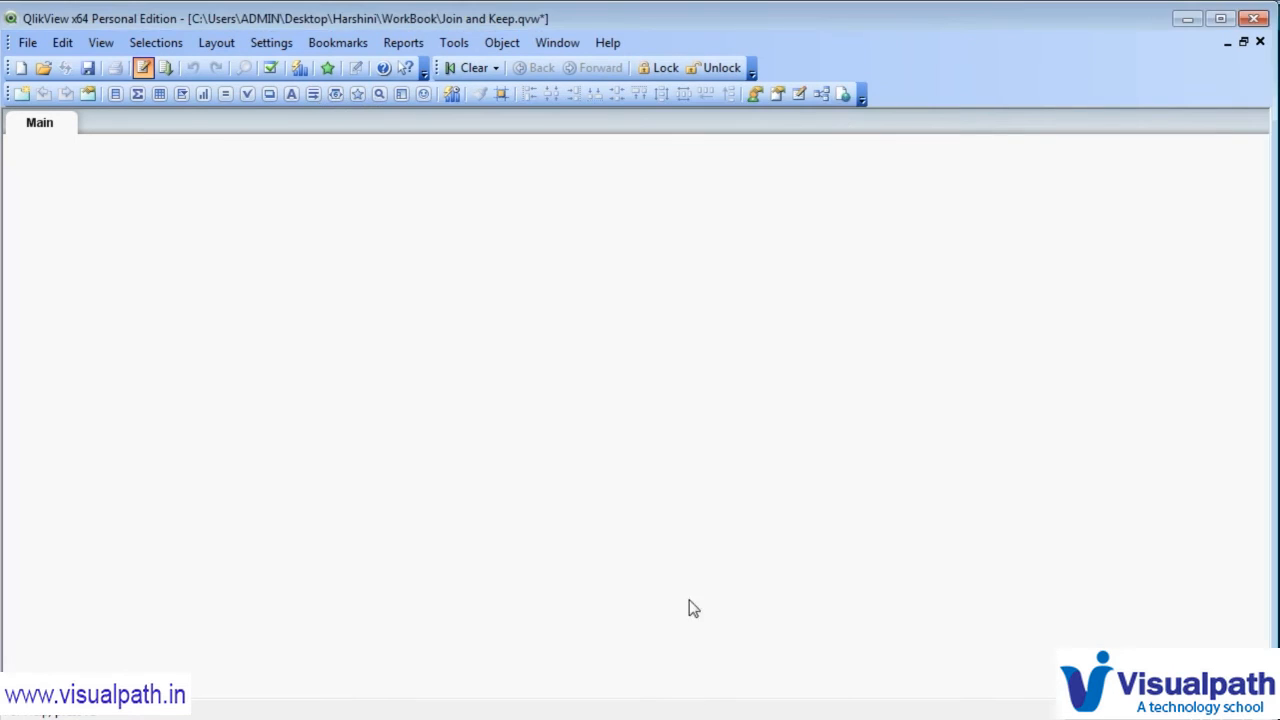
- Open the table viewer, preview the records of the joined Table1, and close the viewer
click(821, 94)
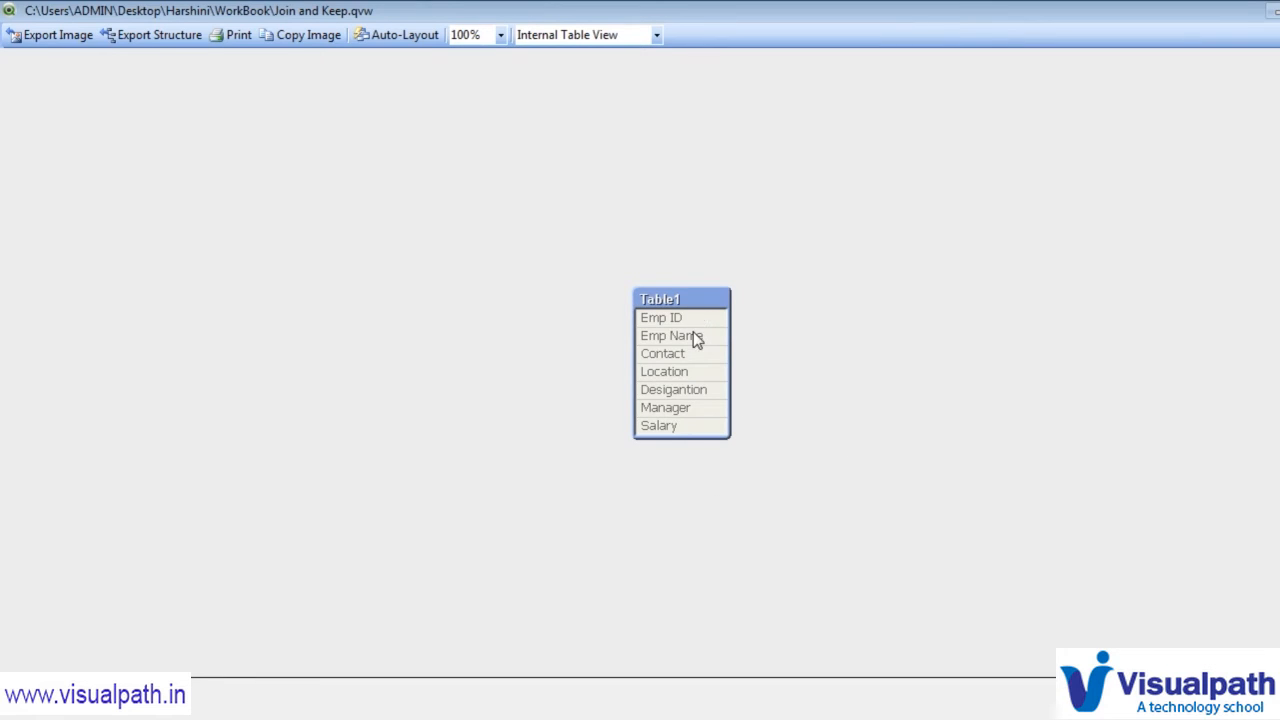
mouse_move(715, 345)
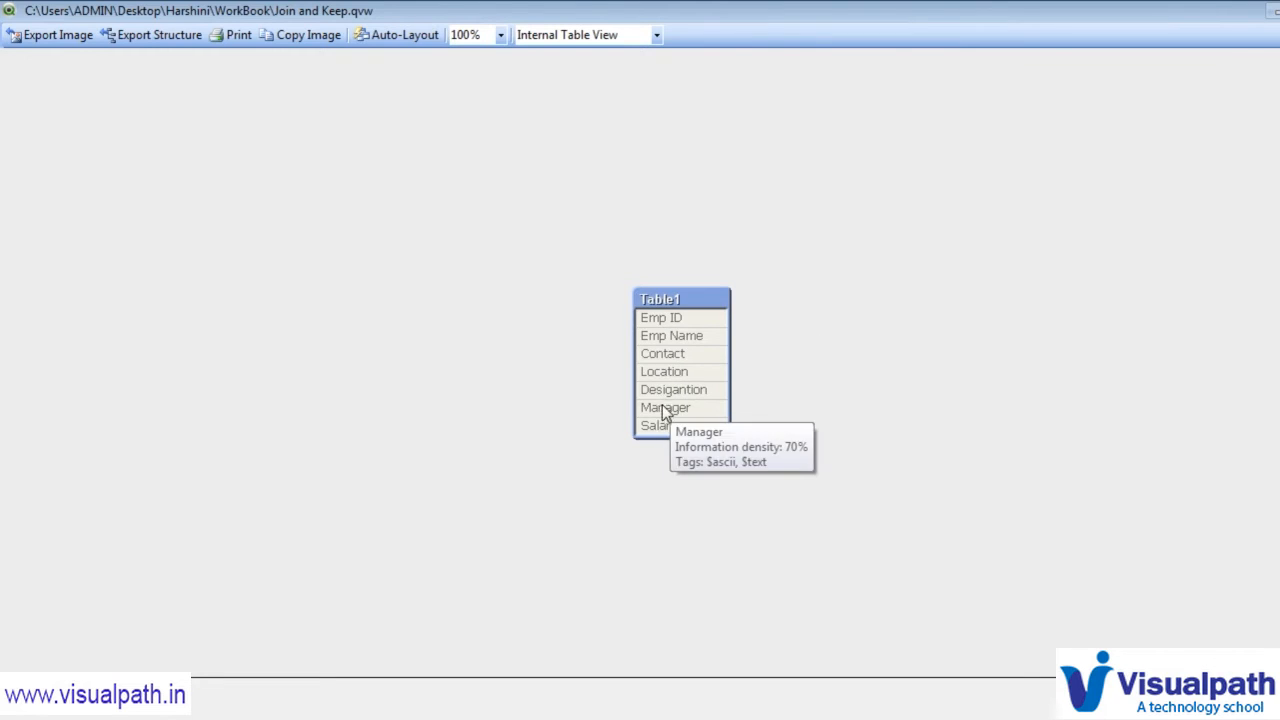
right_click(713, 304)
click(764, 315)
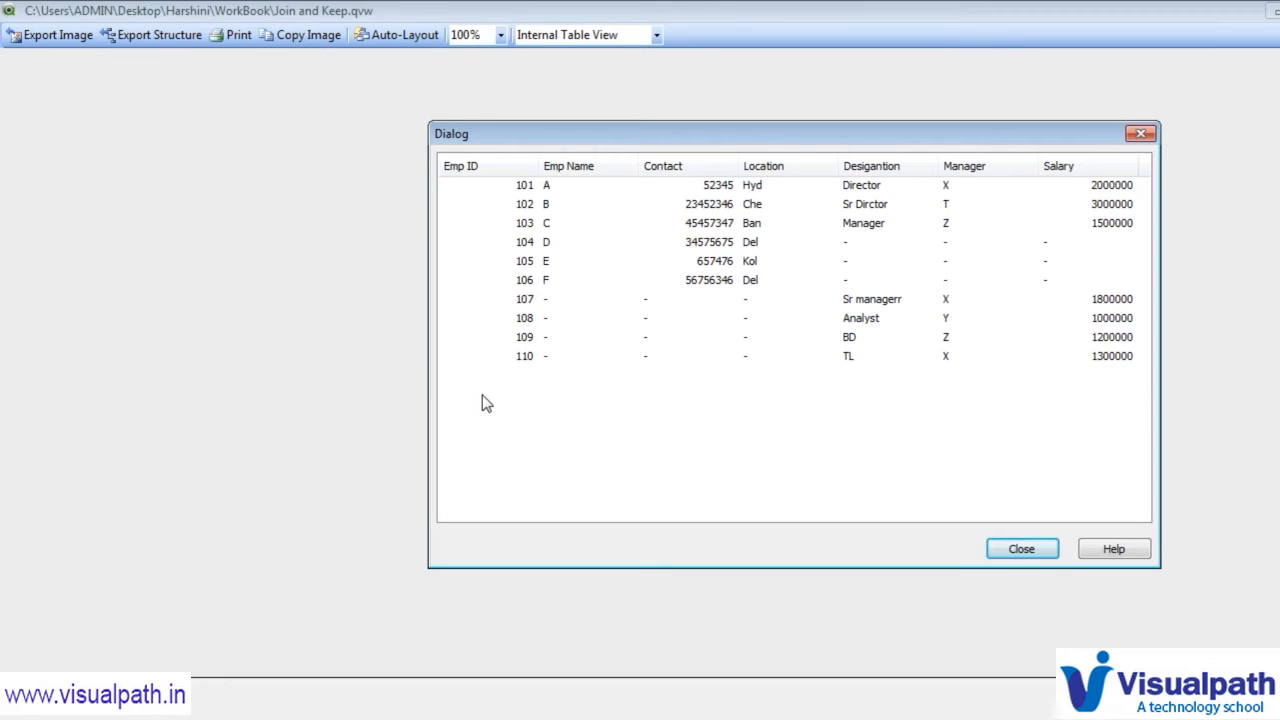
click(1000, 551)
click(1174, 718)
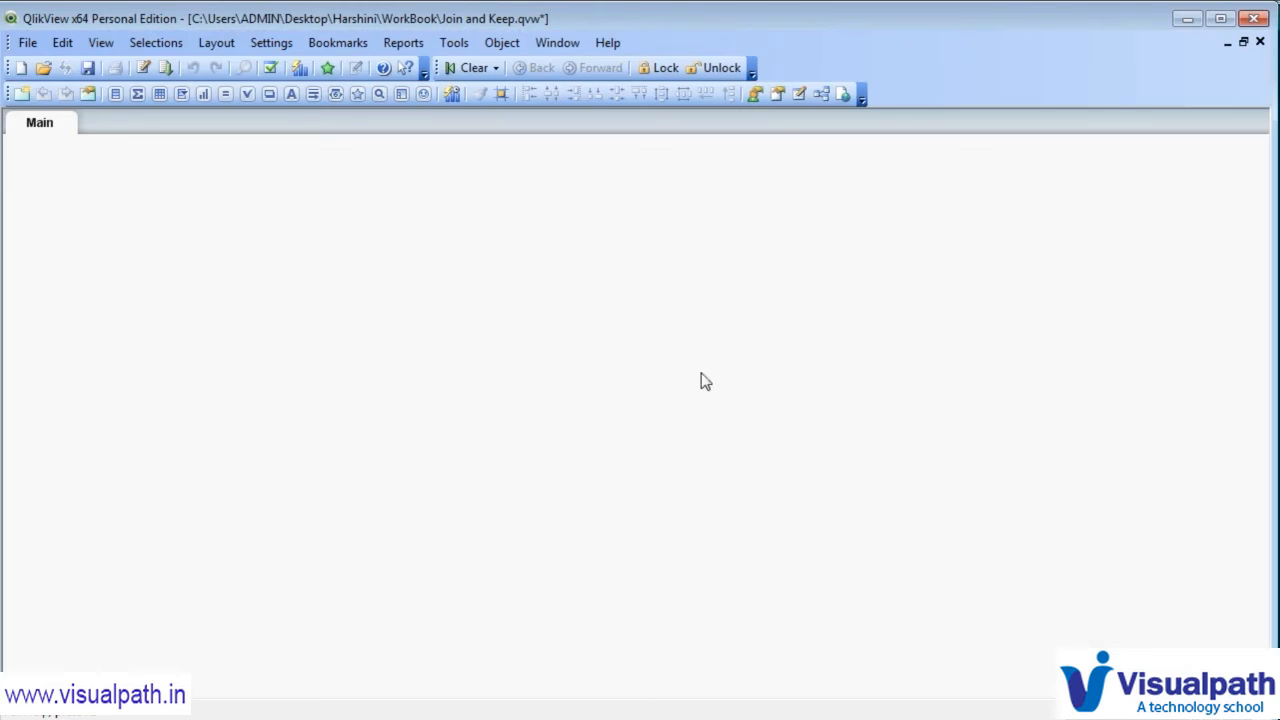
- Change the prefix above the Table2: label to Outer Join and reload the script without adding sheet fields
click(143, 67)
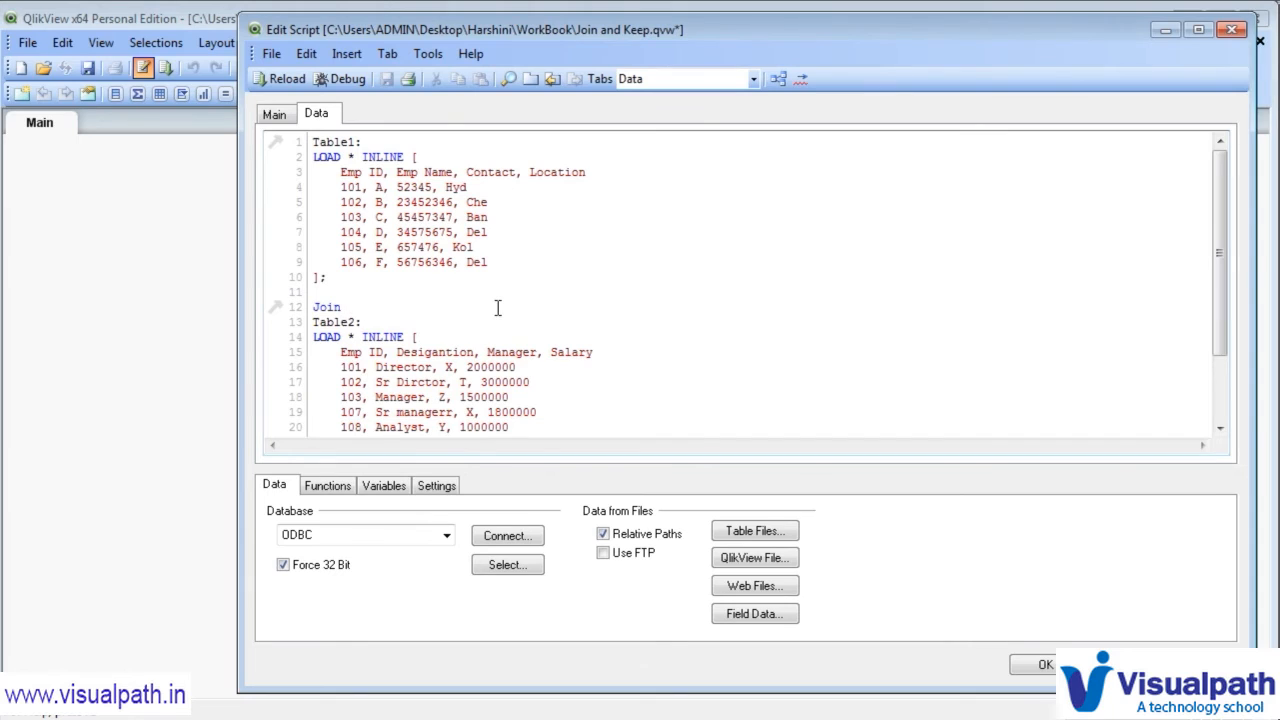
click(497, 308)
key(Home)
text(Outer)
click(271, 80)
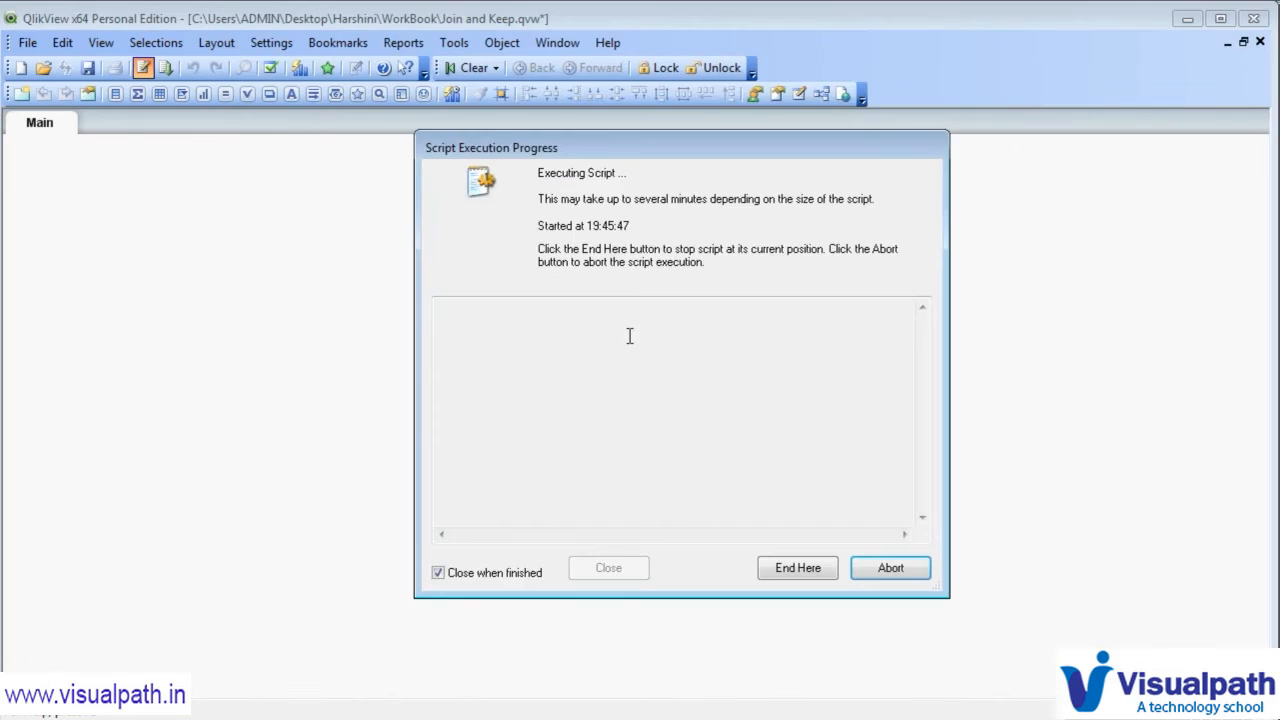
click(664, 606)
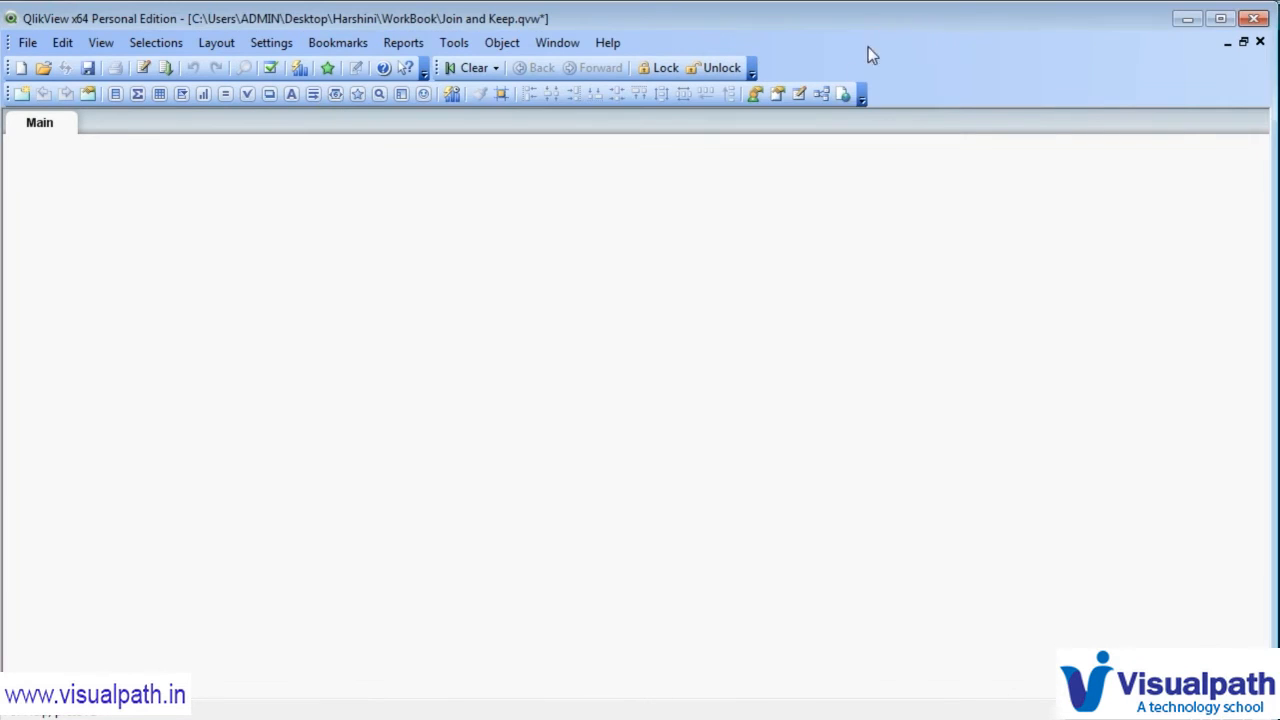
- Preview the outer-joined Table1 records in the table viewer and close it
click(820, 95)
right_click(704, 296)
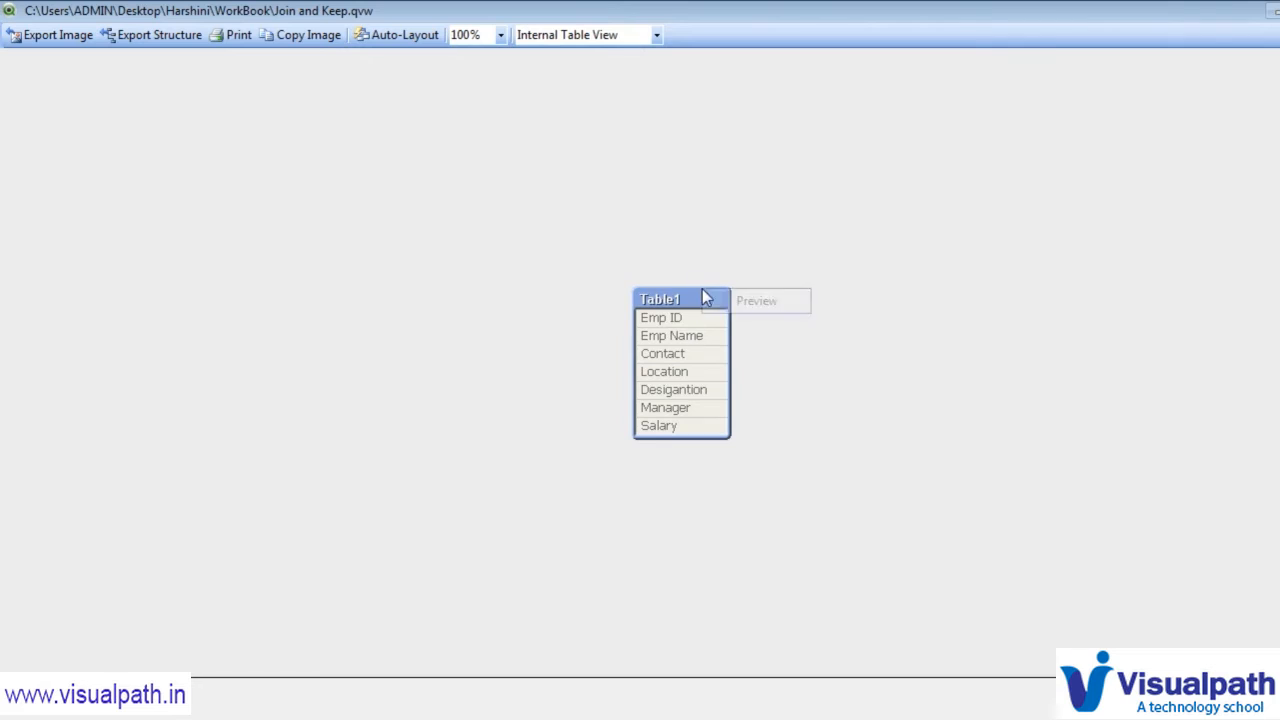
click(738, 303)
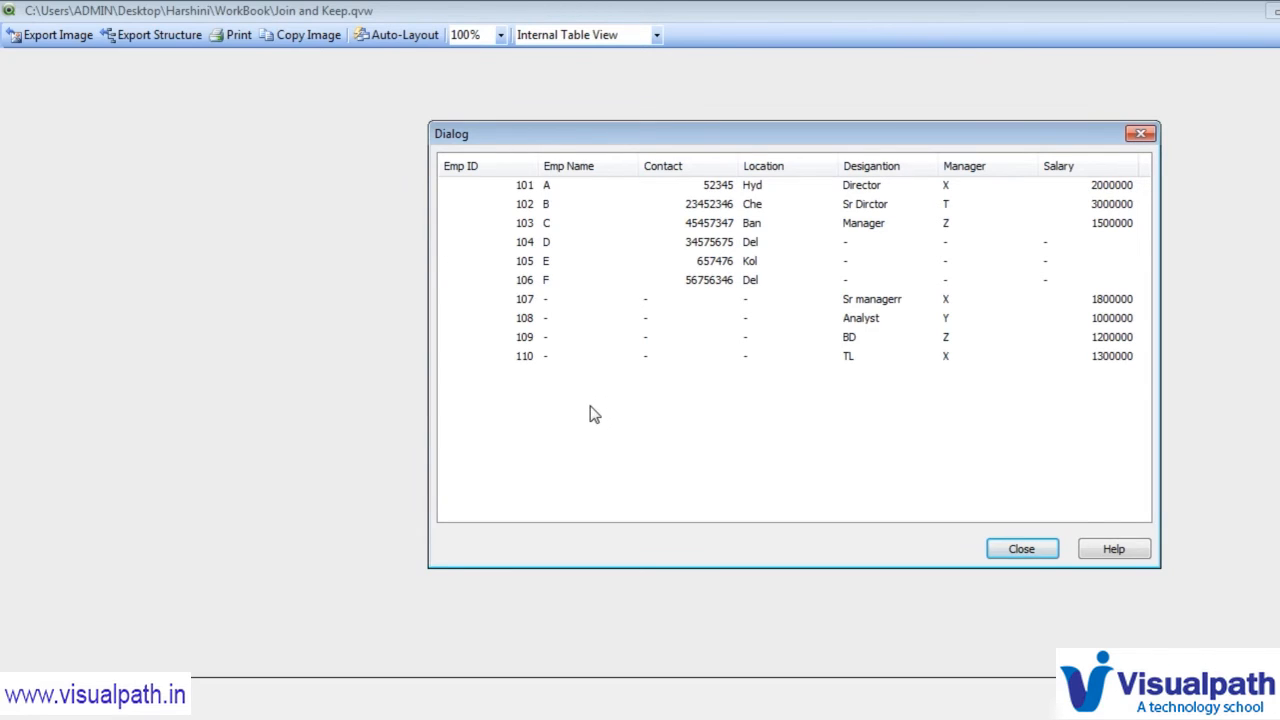
click(1006, 550)
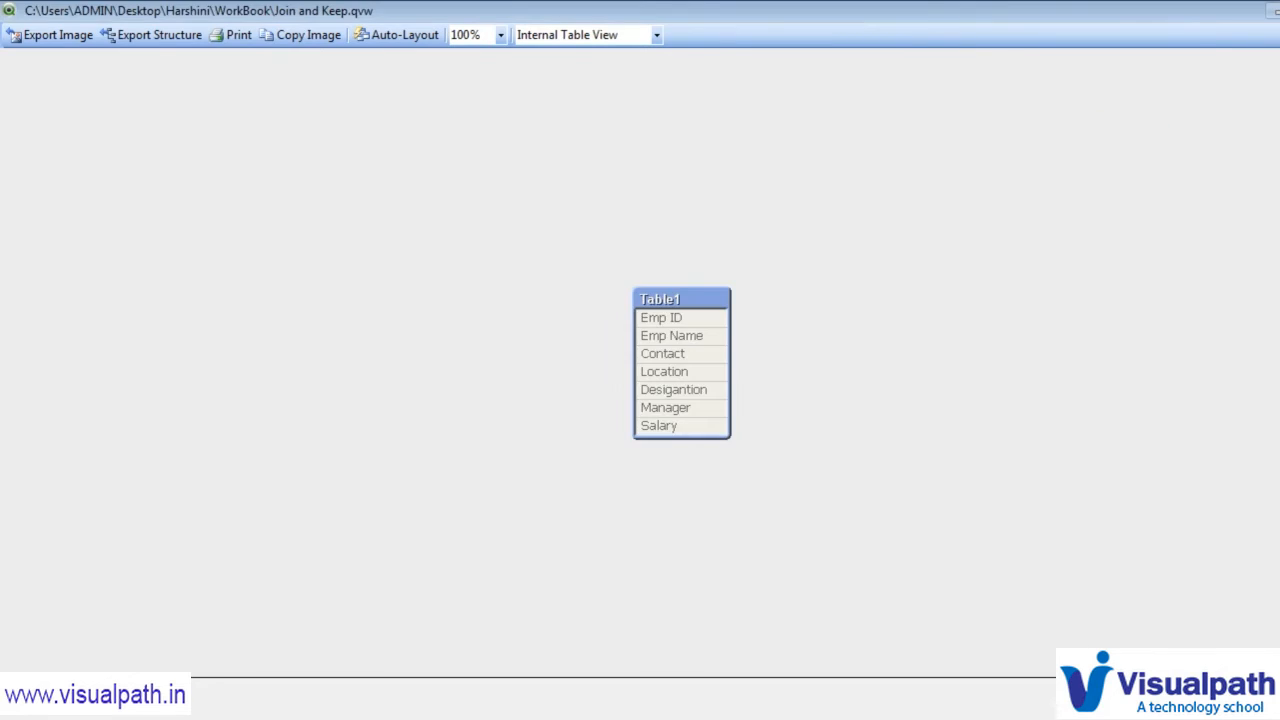
key(Return)
- Replace the prefix above the Table2: label in the script with Inner Join
click(143, 67)
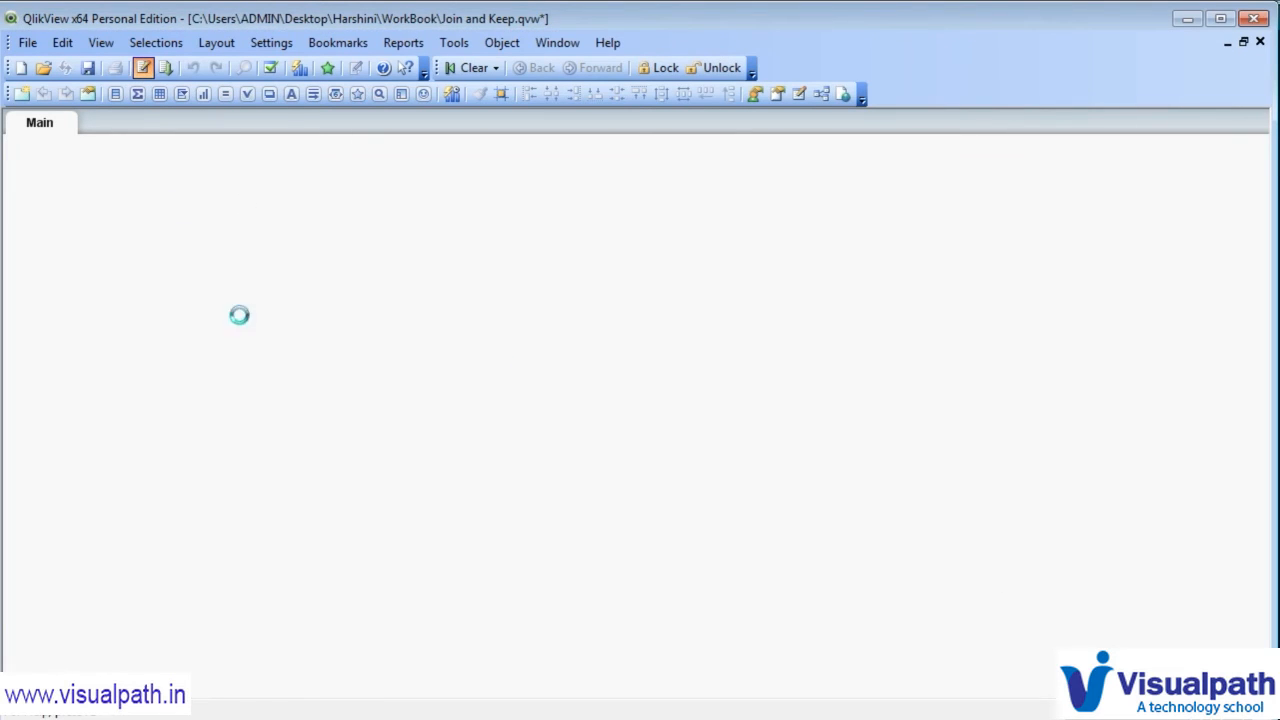
double_click(322, 307)
text(Inner Join)
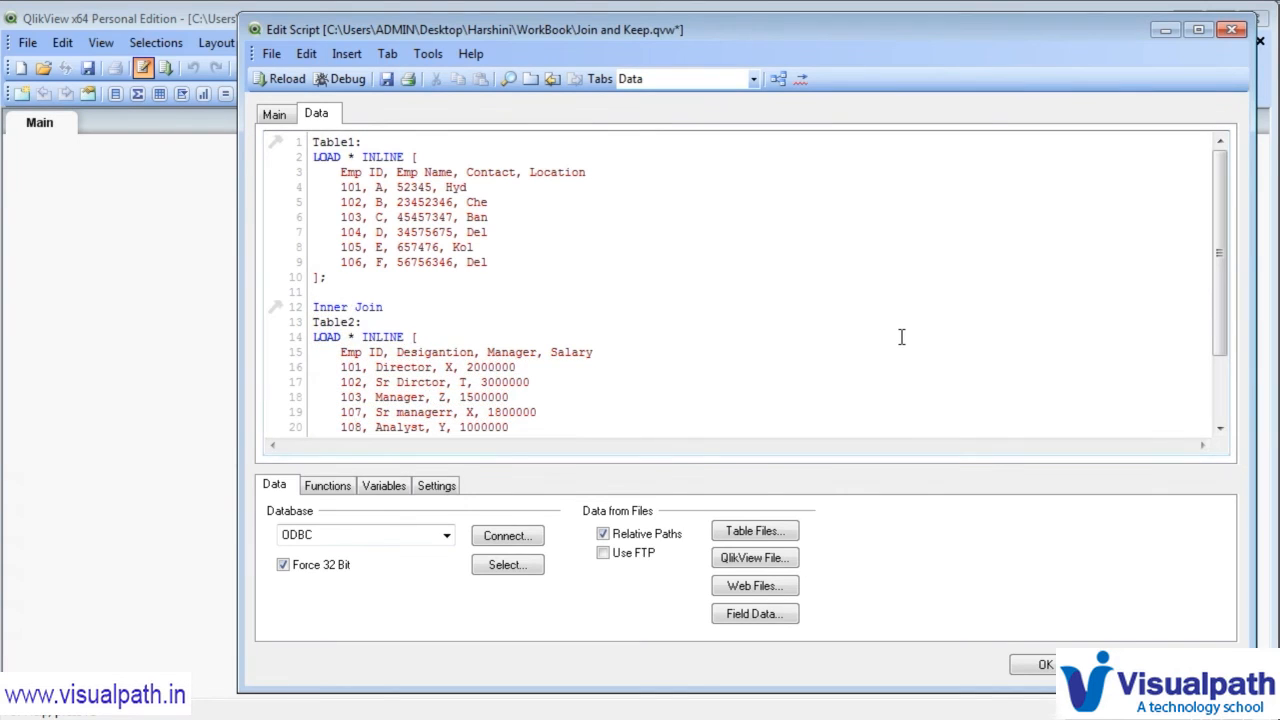
click(396, 305)
- Examine which Emp ID rows Table1 and Table2 have in common in the load script
drag(341, 188, 371, 216)
drag(341, 232, 368, 256)
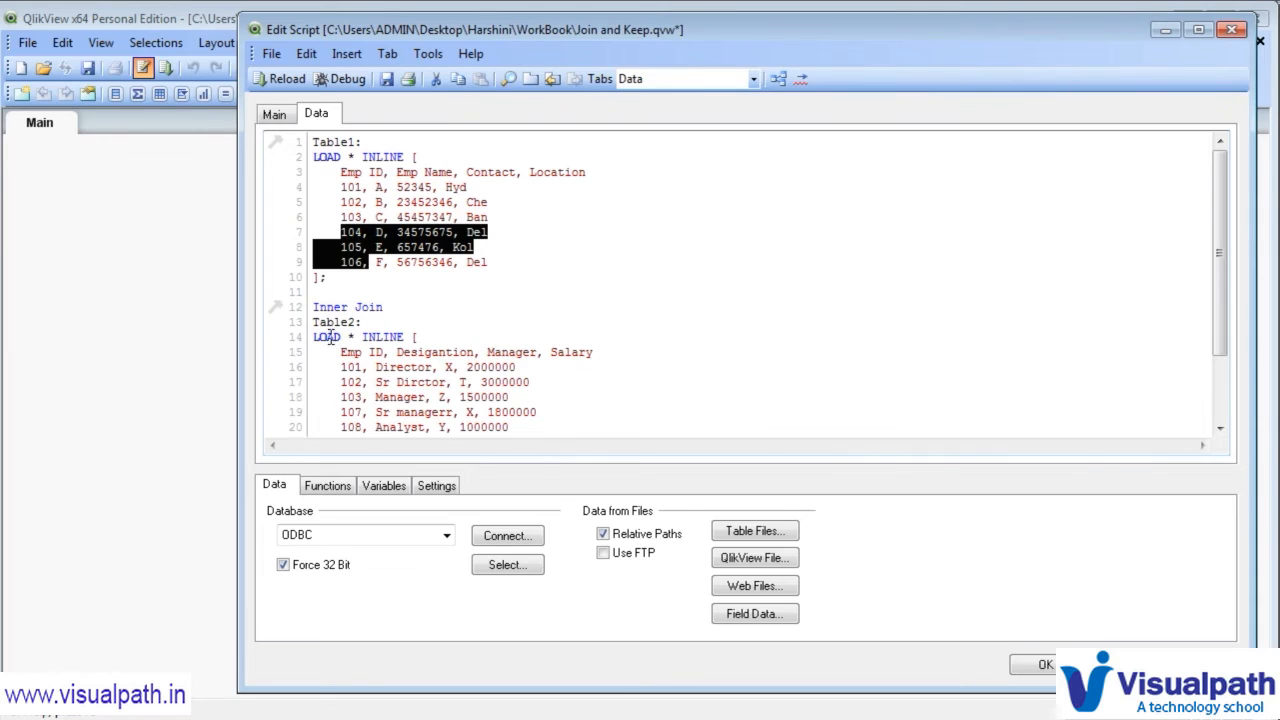
scroll(370, 400, down, 1)
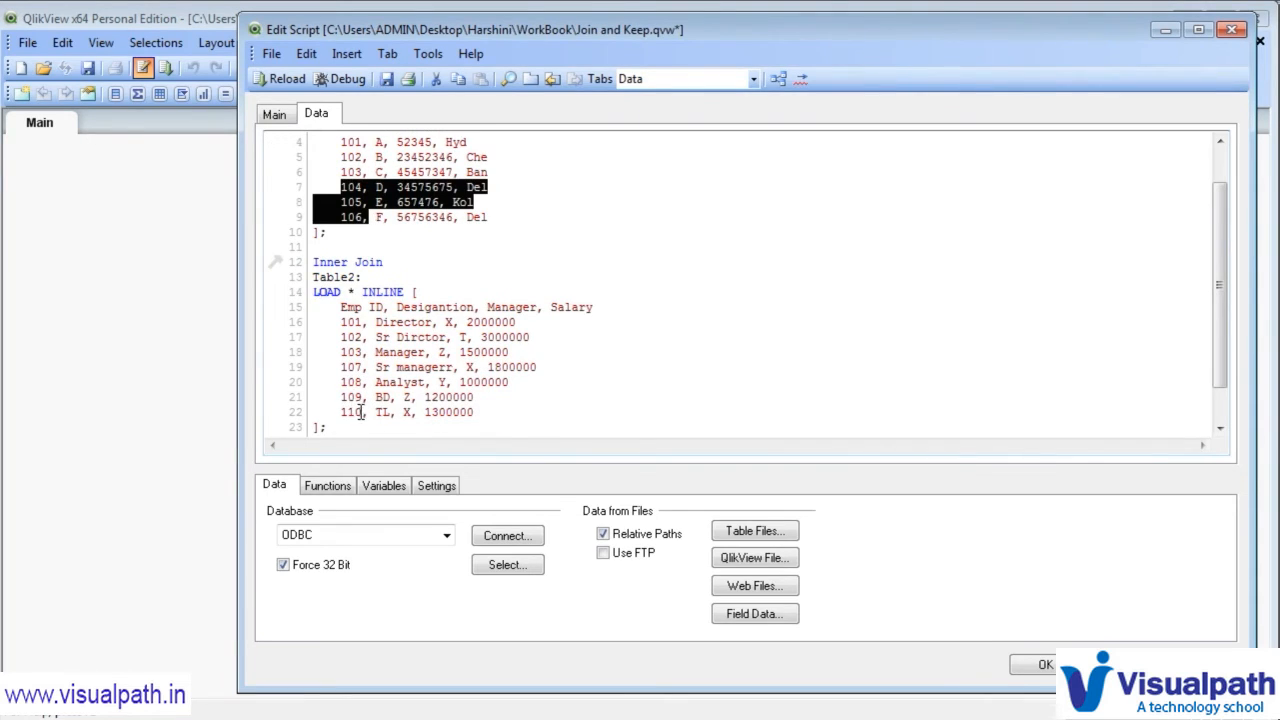
scroll(358, 412, up, 1)
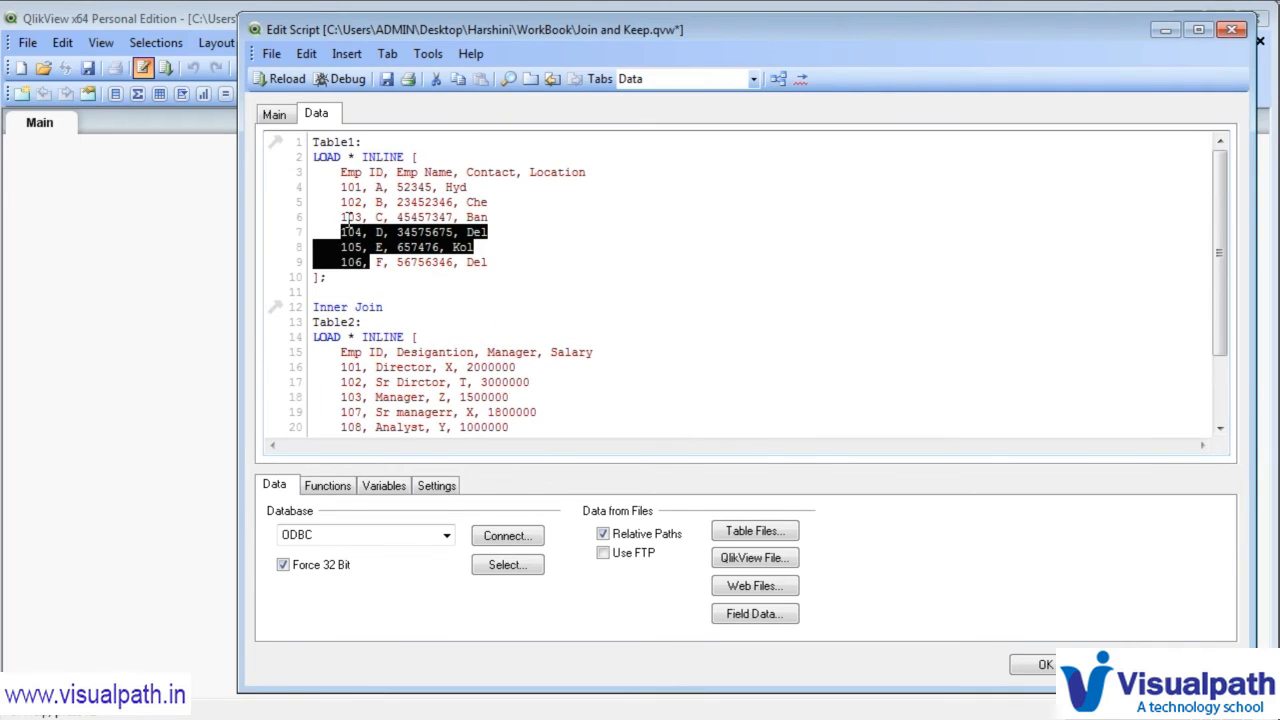
drag(338, 187, 500, 222)
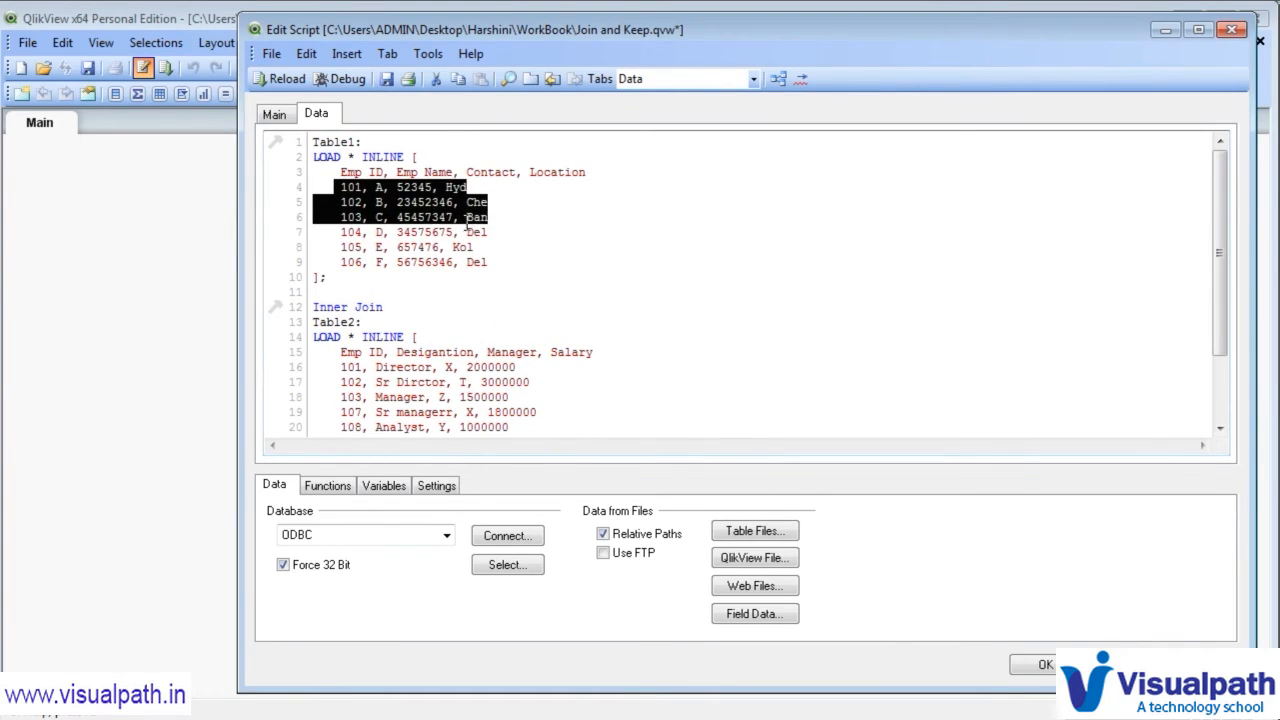
click(340, 195)
drag(340, 187, 494, 221)
- Save the document and reload the Inner Join script, closing the sheet properties without adding fields
click(386, 307)
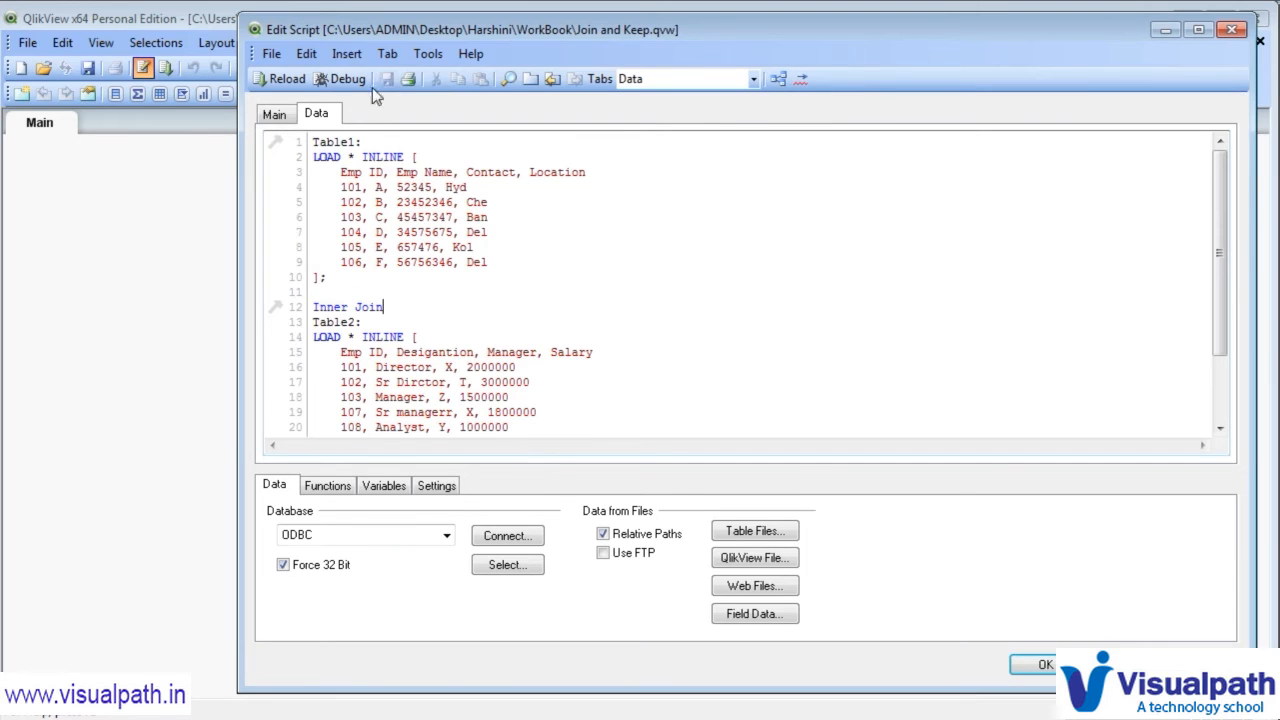
click(288, 82)
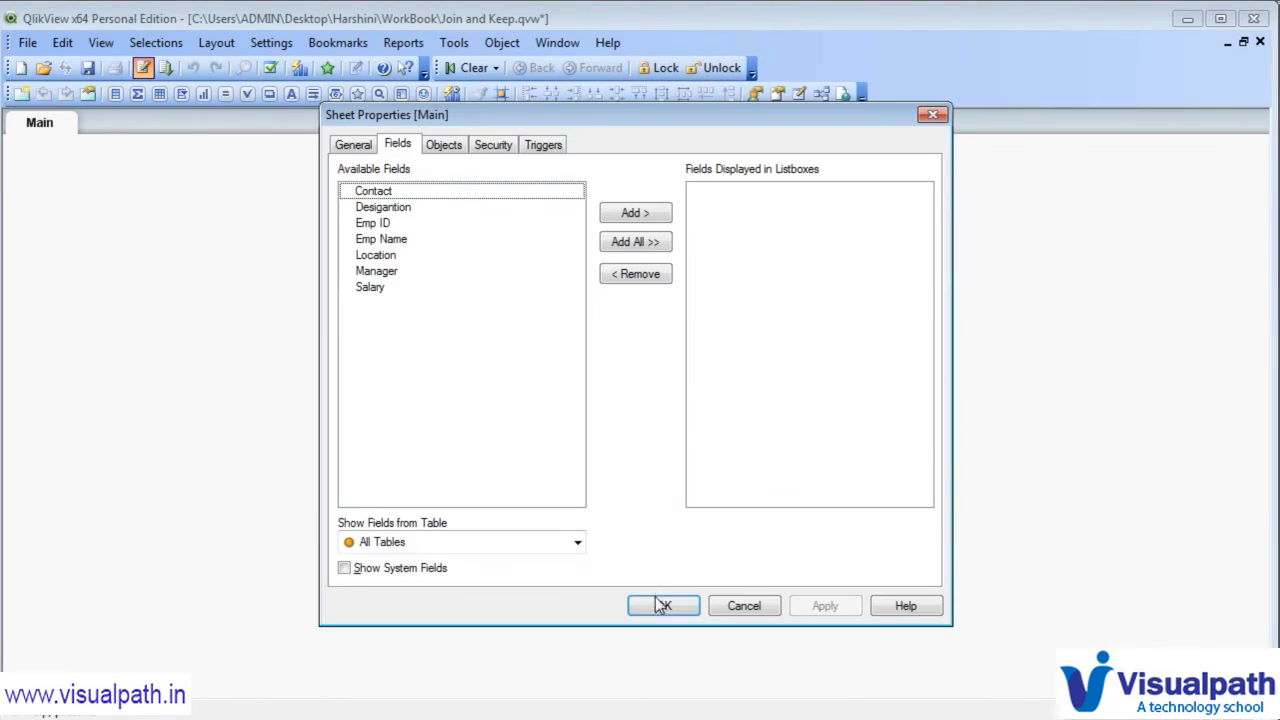
click(661, 603)
- Preview the inner-joined Table1 records in the table viewer and close it
click(822, 96)
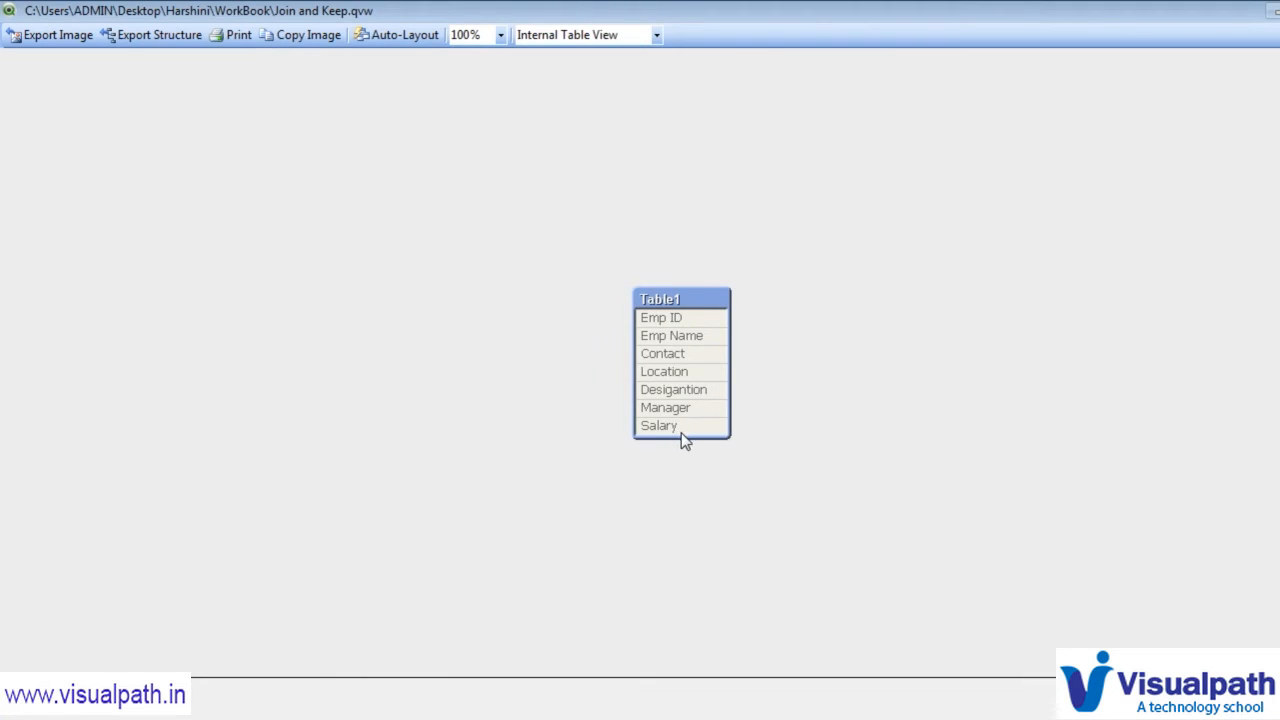
right_click(694, 302)
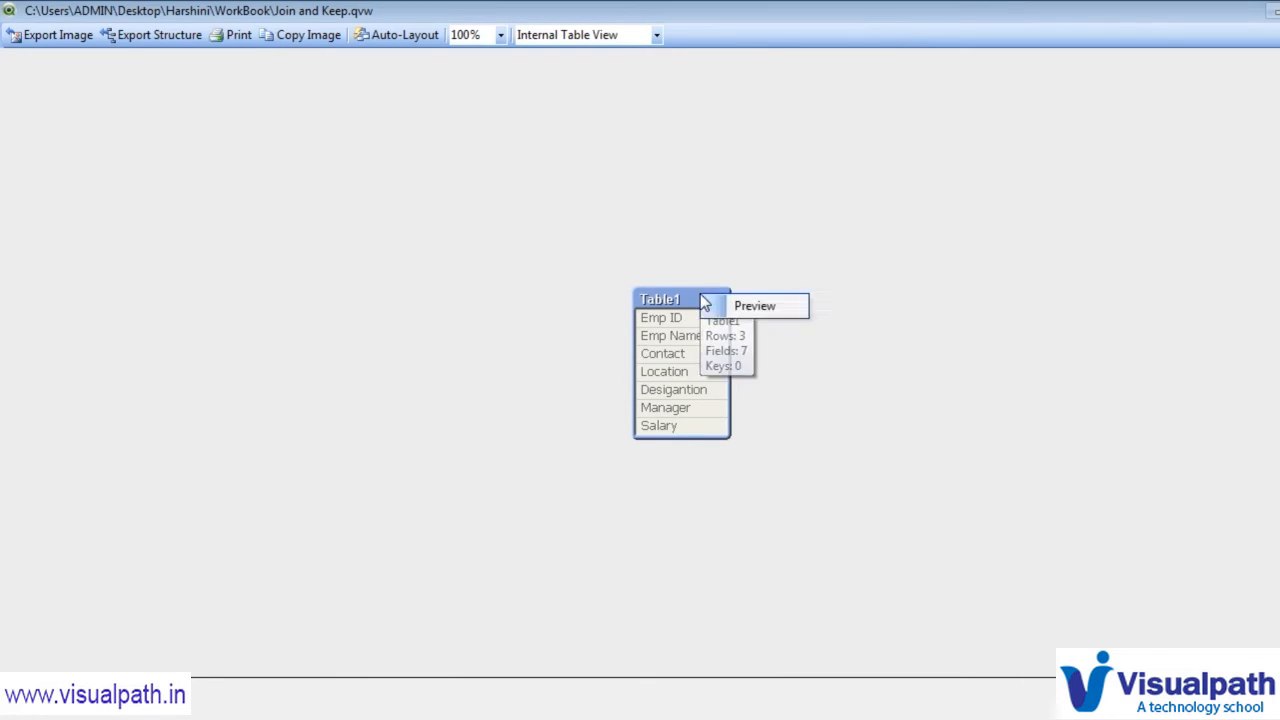
click(737, 310)
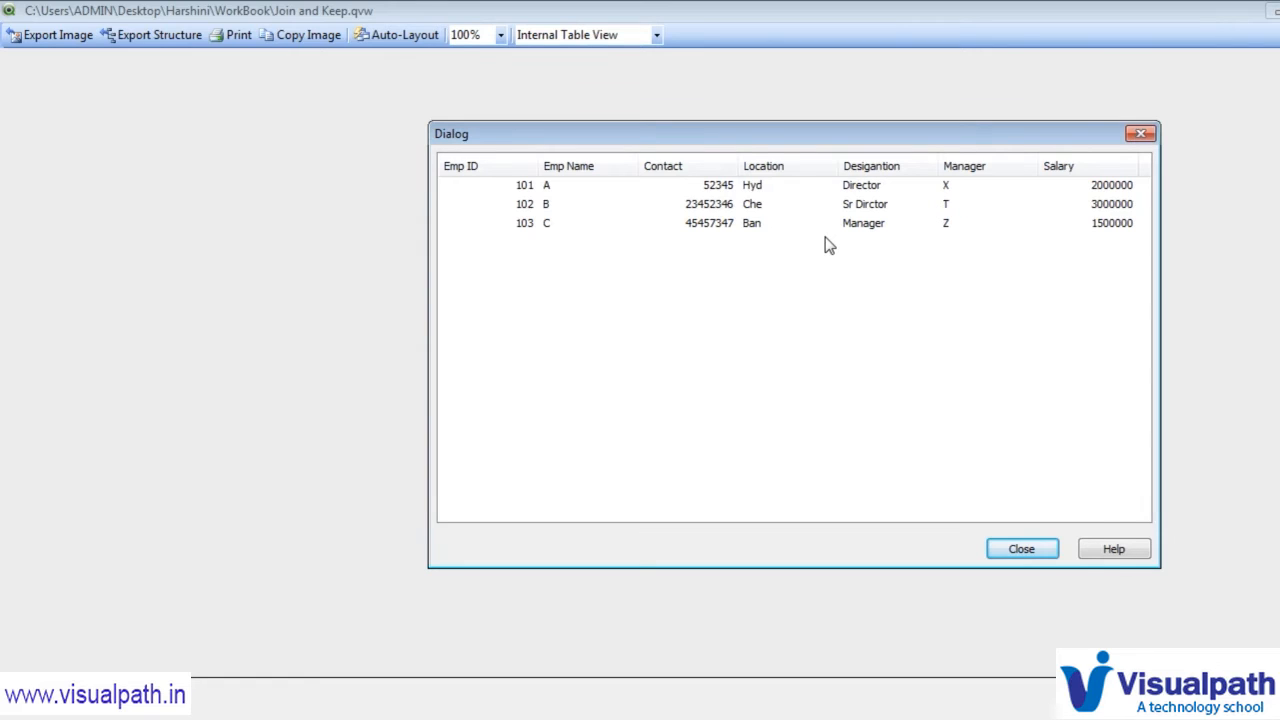
click(1018, 550)
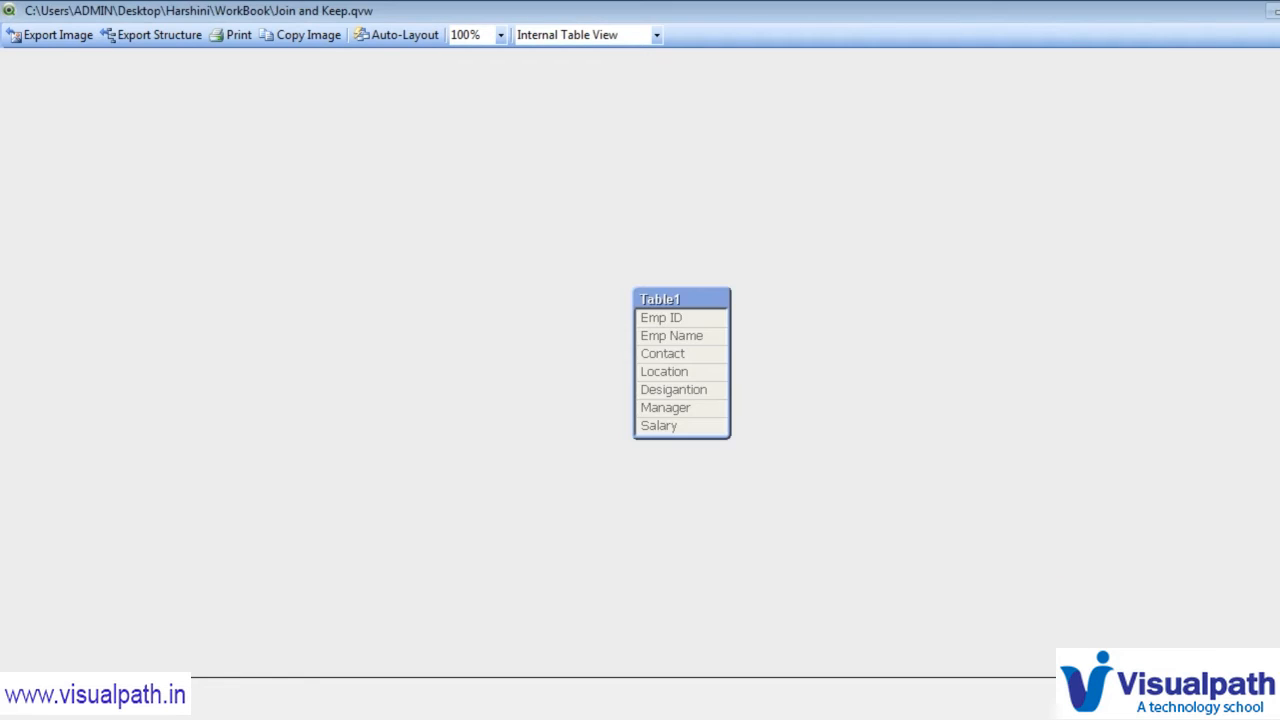
click(1145, 706)
- Reopen the script and change the join prefix above the Table2: label to Left Join
click(143, 72)
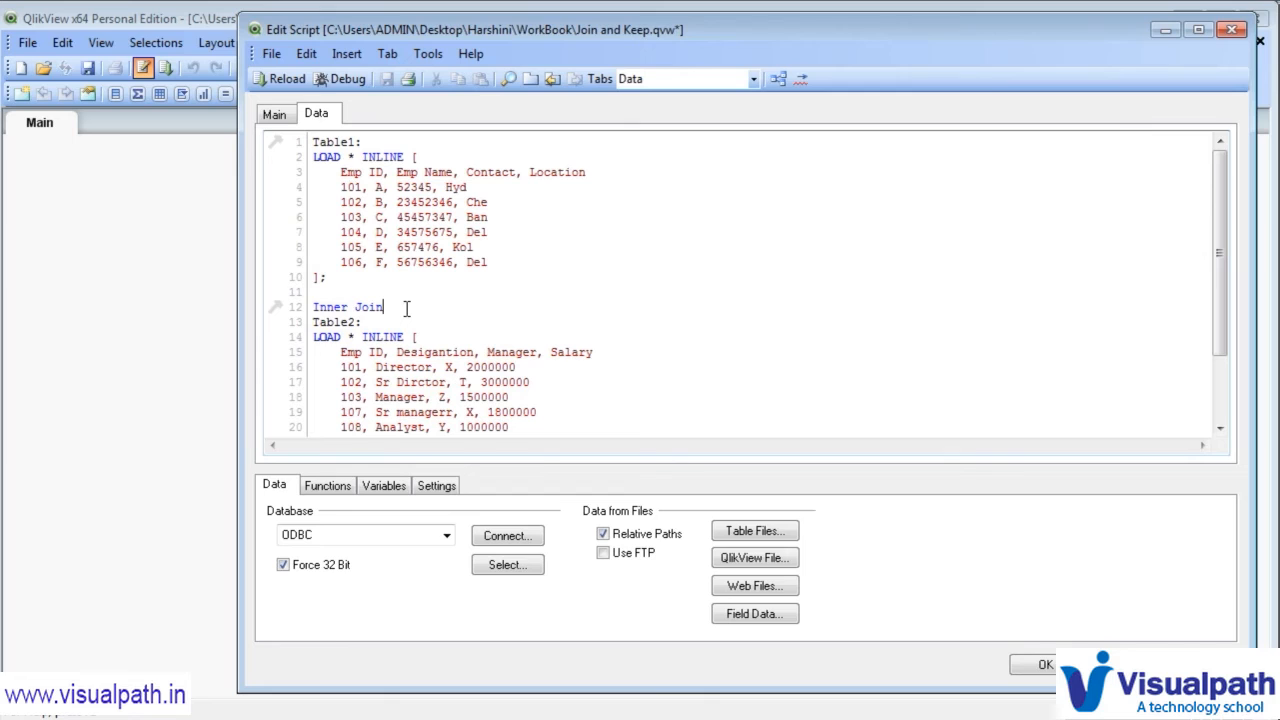
scroll(416, 296, down, 1)
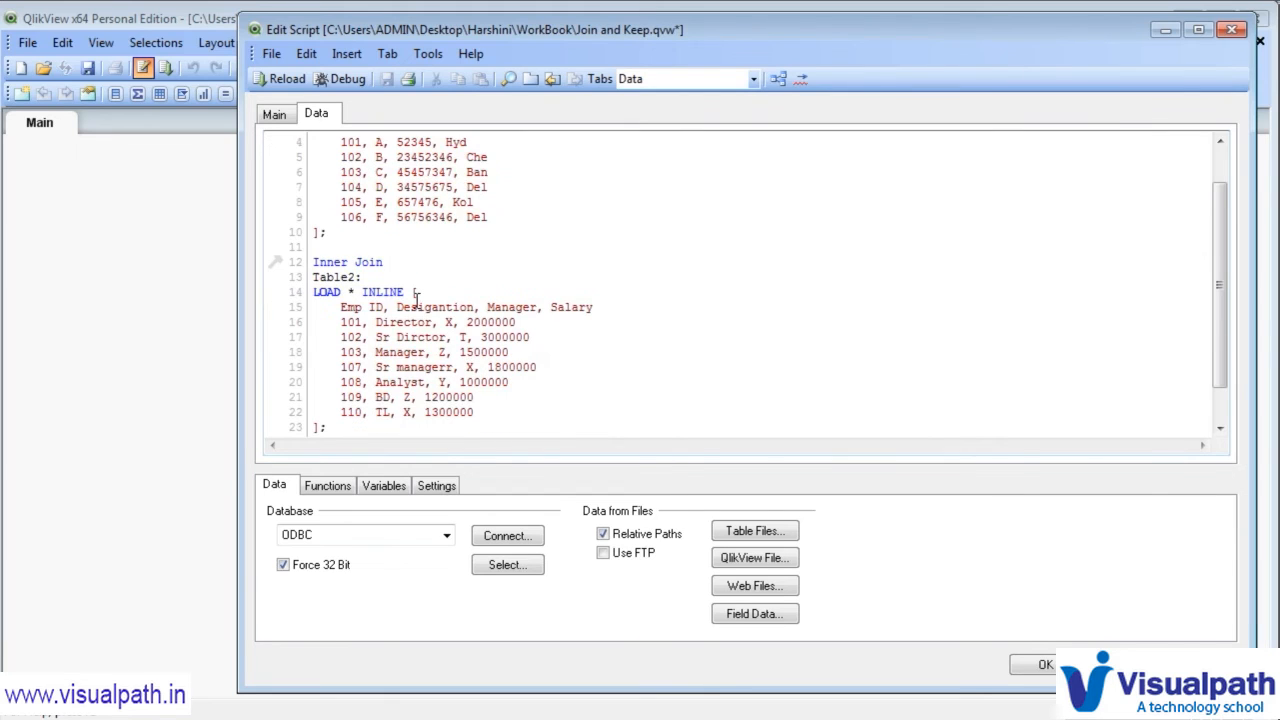
scroll(416, 296, up, 1)
double_click(328, 307)
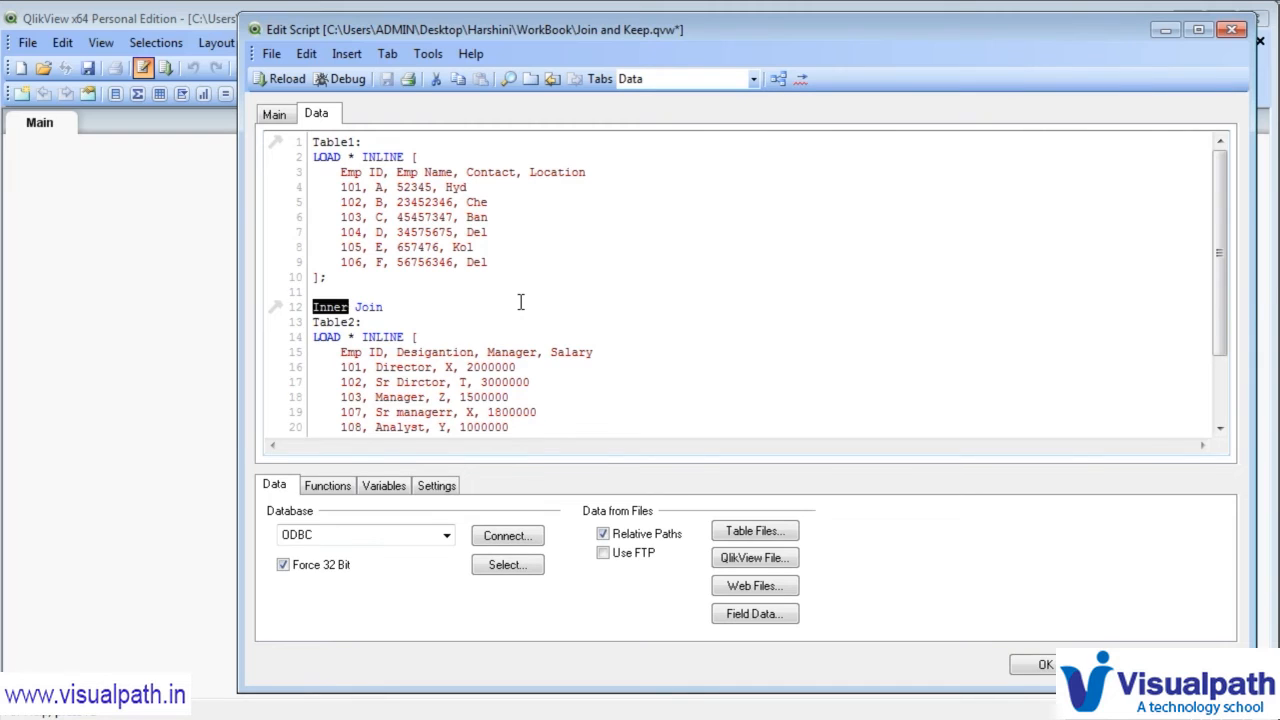
text(Left)
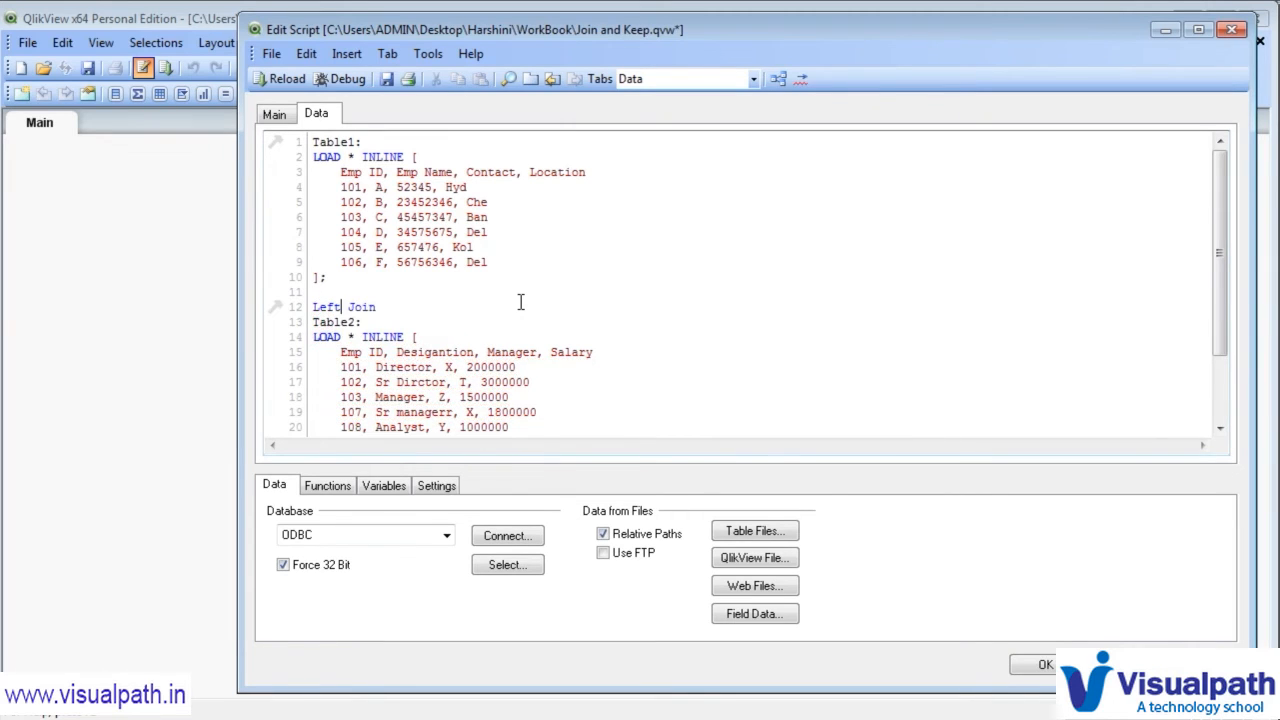
click(400, 310)
- Compare the Table1 load block with the Table2 load block to see which one is the left table
drag(339, 282, 312, 142)
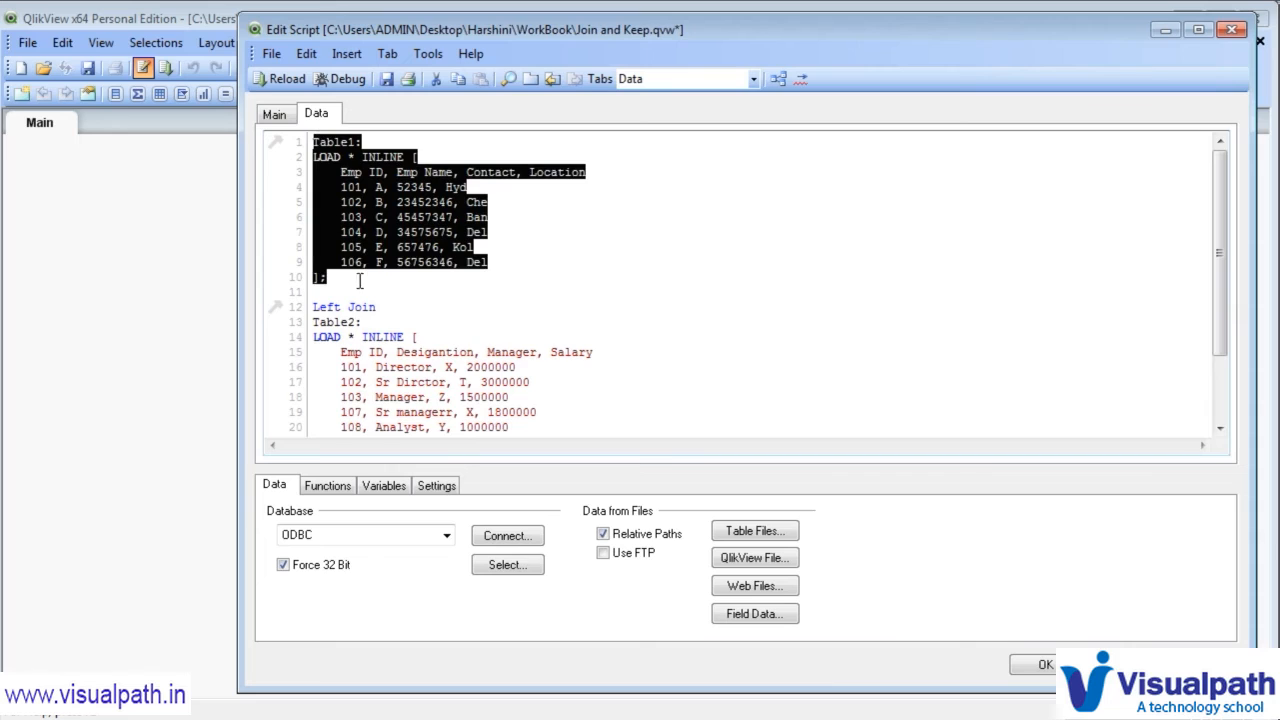
scroll(360, 289, down, 1)
scroll(360, 289, up, 1)
click(352, 291)
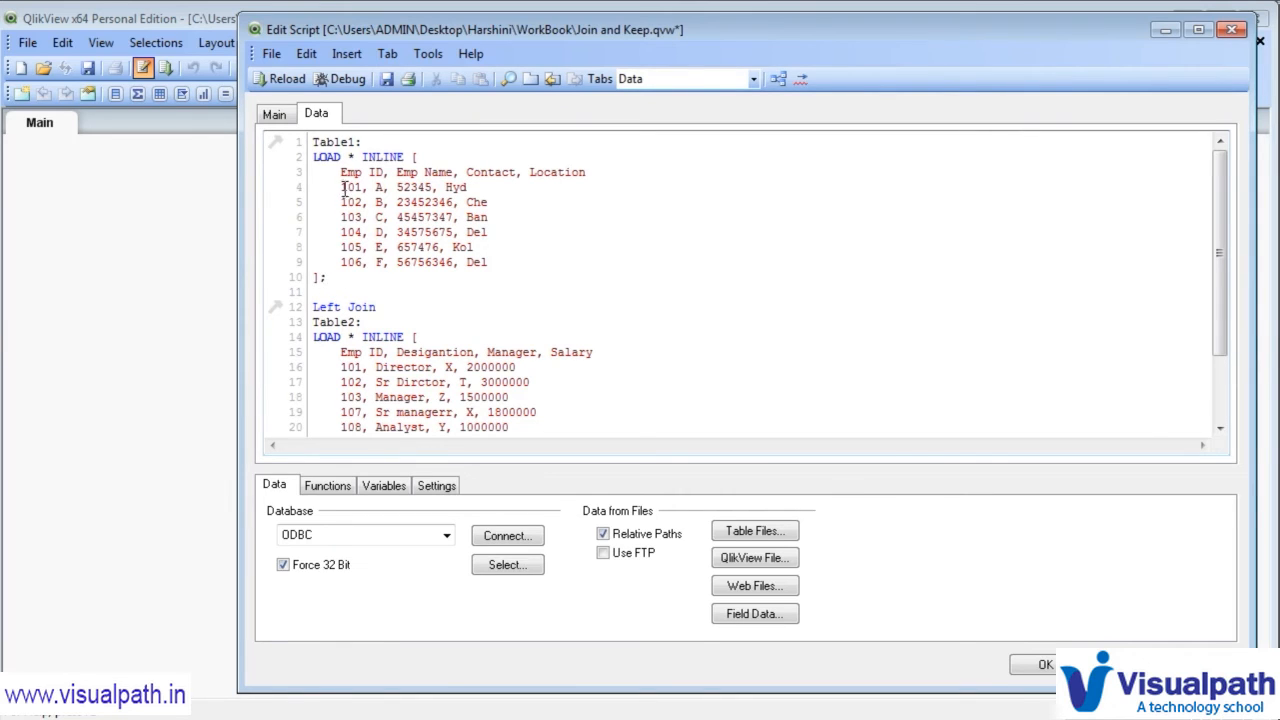
drag(354, 276, 312, 142)
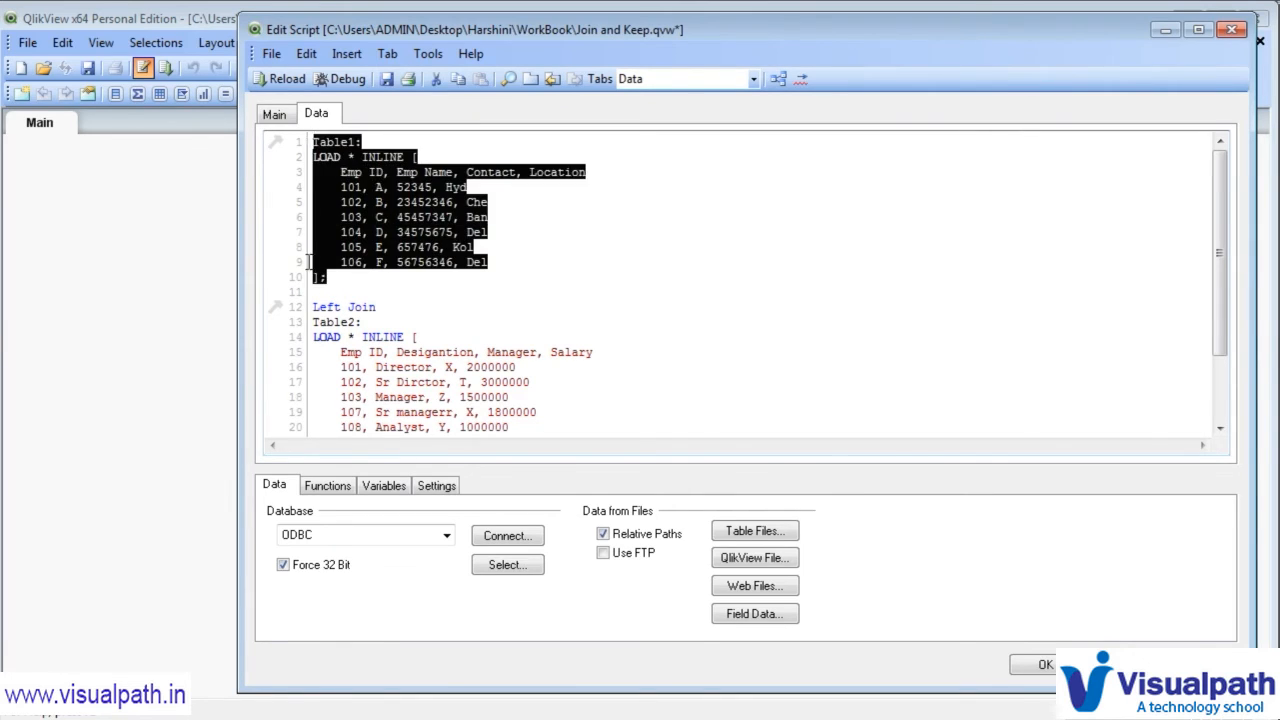
drag(313, 337, 378, 383)
drag(355, 278, 308, 148)
drag(313, 325, 356, 385)
drag(329, 278, 310, 142)
click(327, 288)
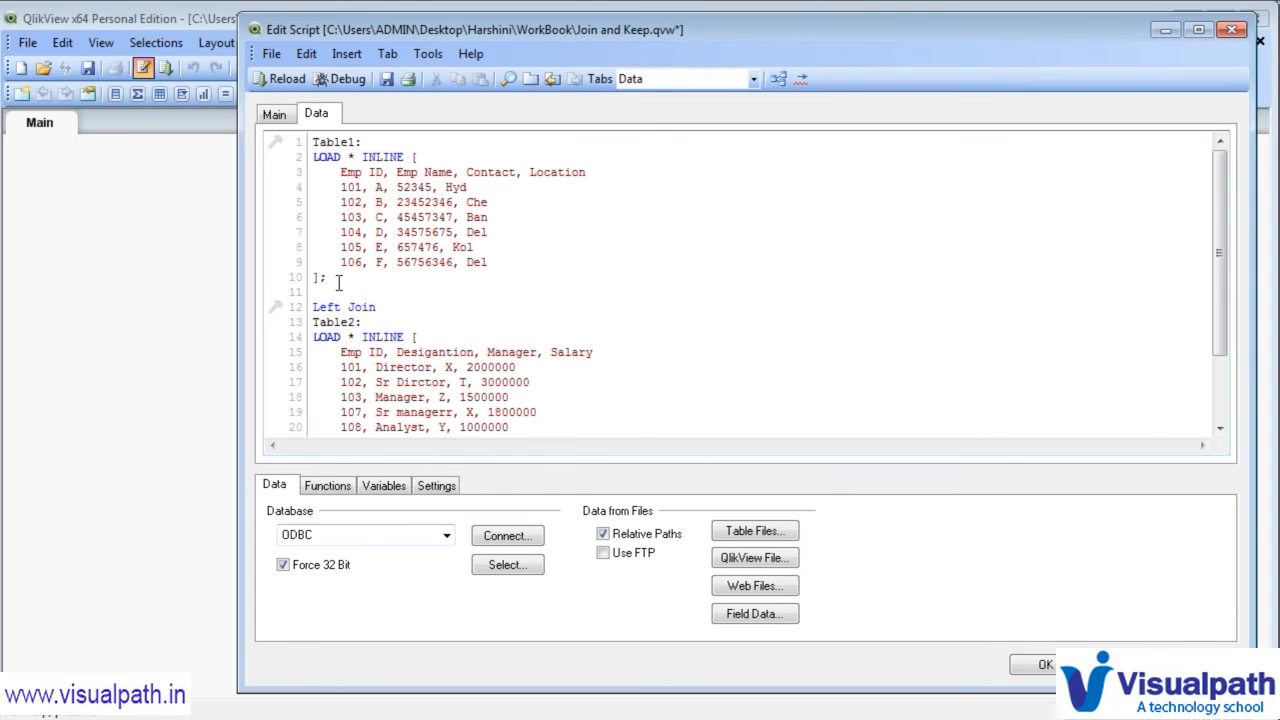
- Examine the Emp ID field and its values in Table1 against the Emp ID rows of Table2
drag(338, 281, 310, 142)
click(347, 232)
drag(341, 172, 384, 172)
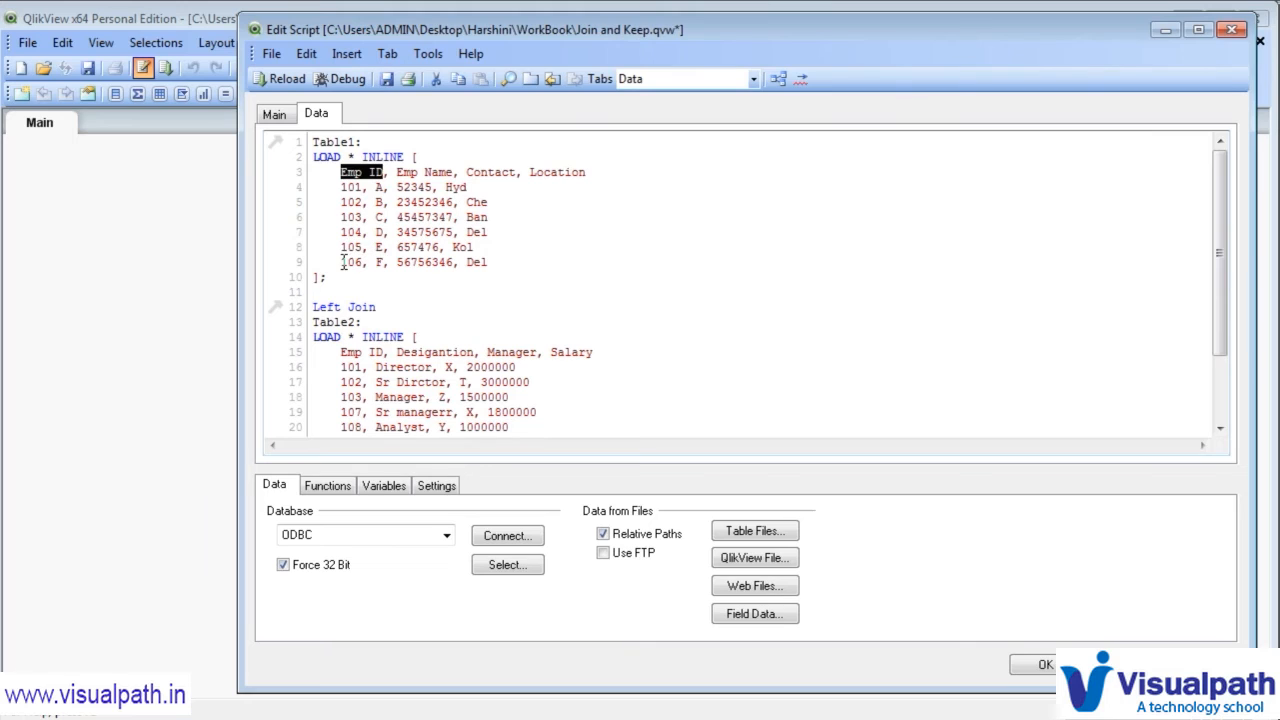
drag(330, 279, 311, 140)
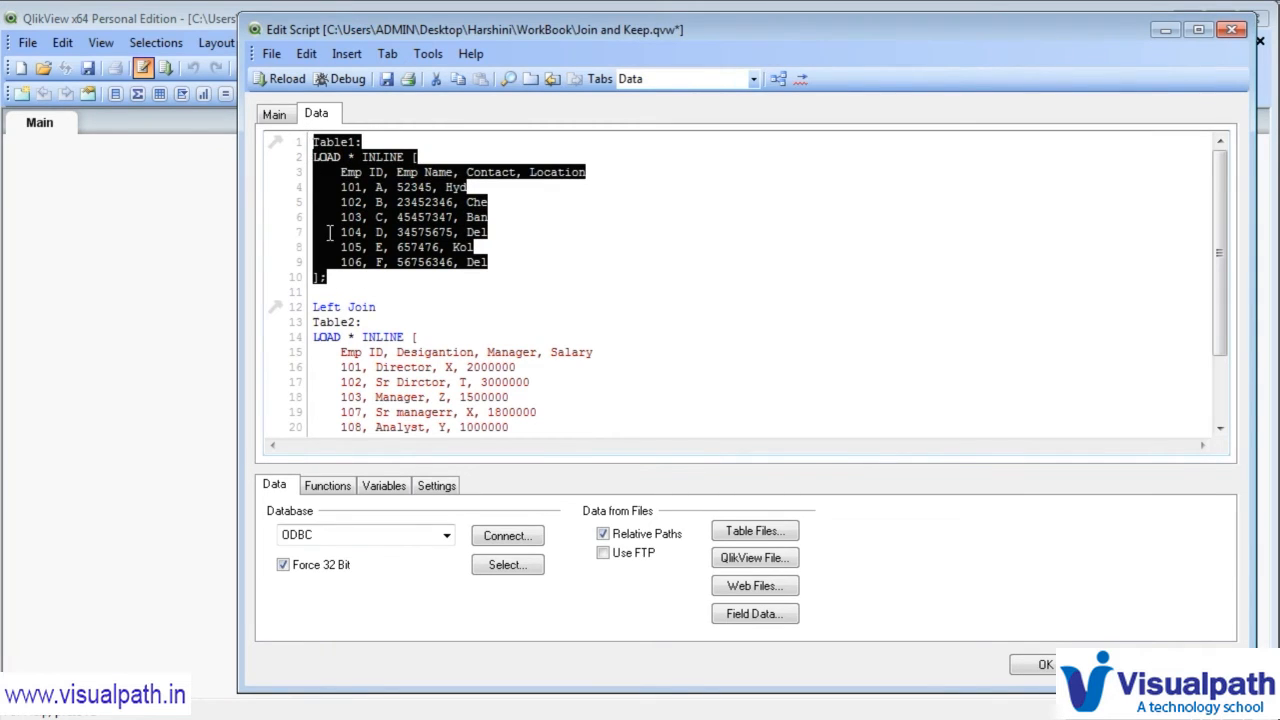
scroll(345, 252, down, 1)
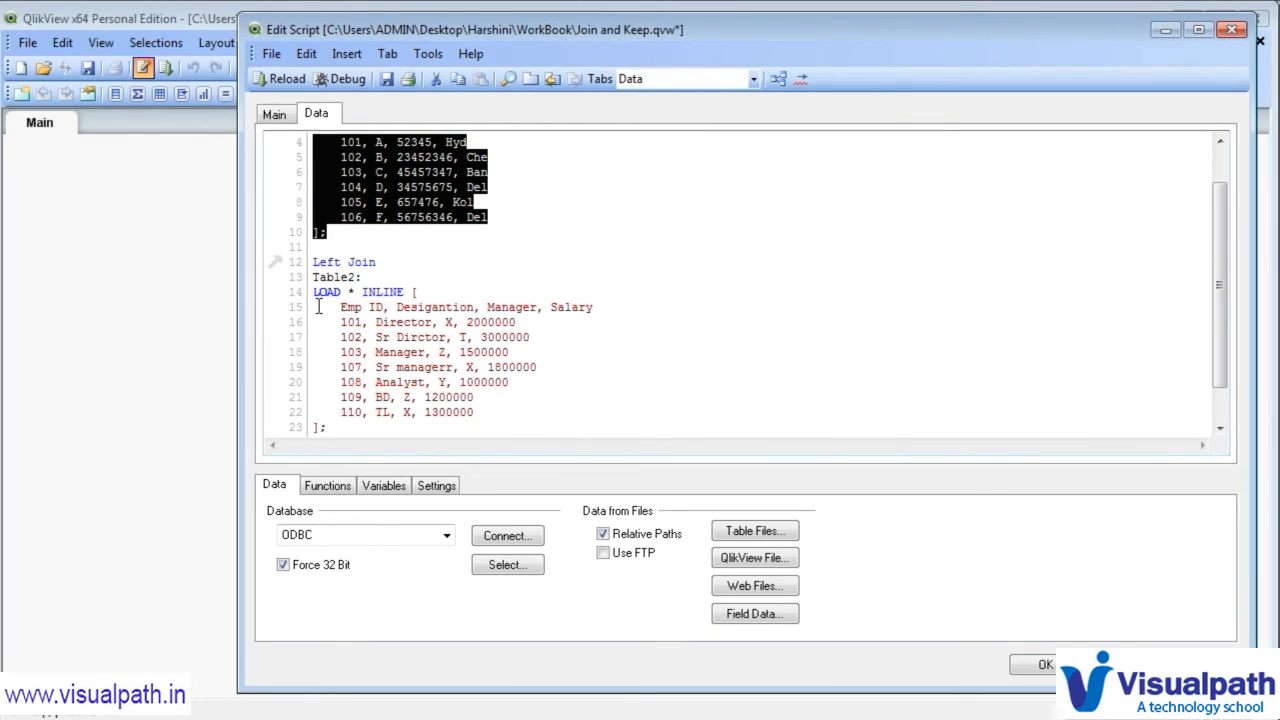
scroll(321, 307, up, 1)
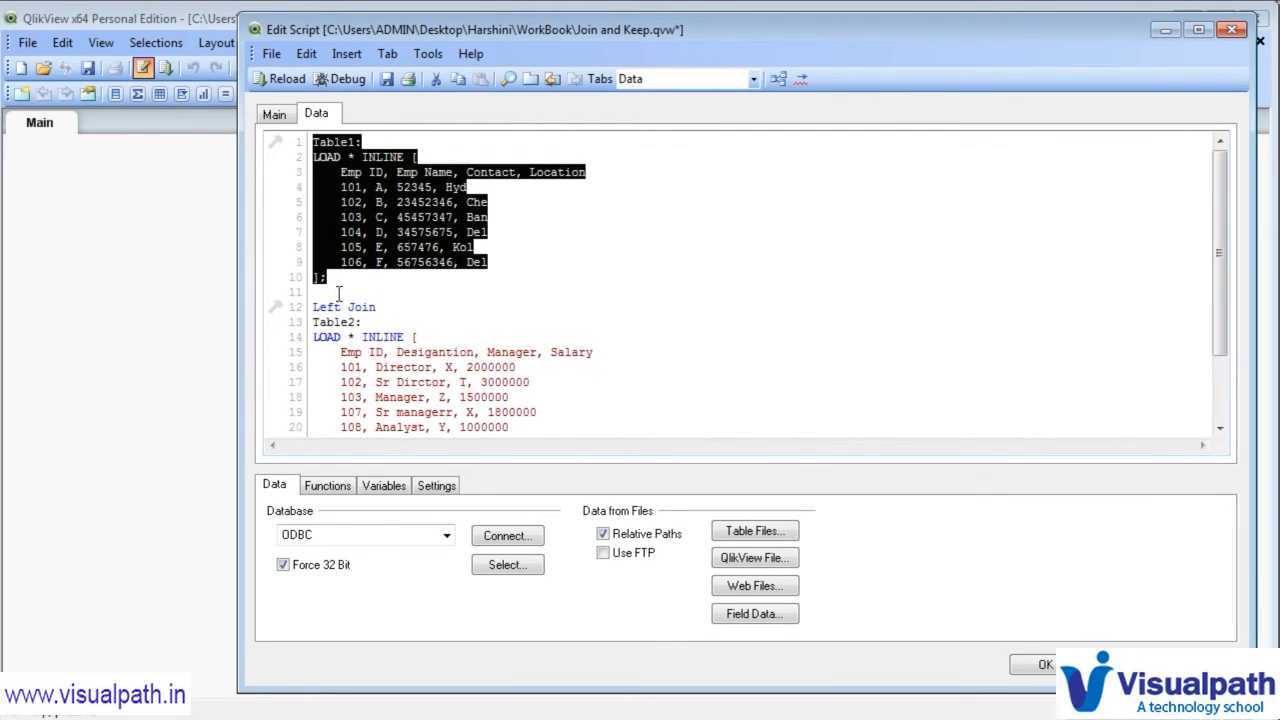
drag(341, 187, 355, 188)
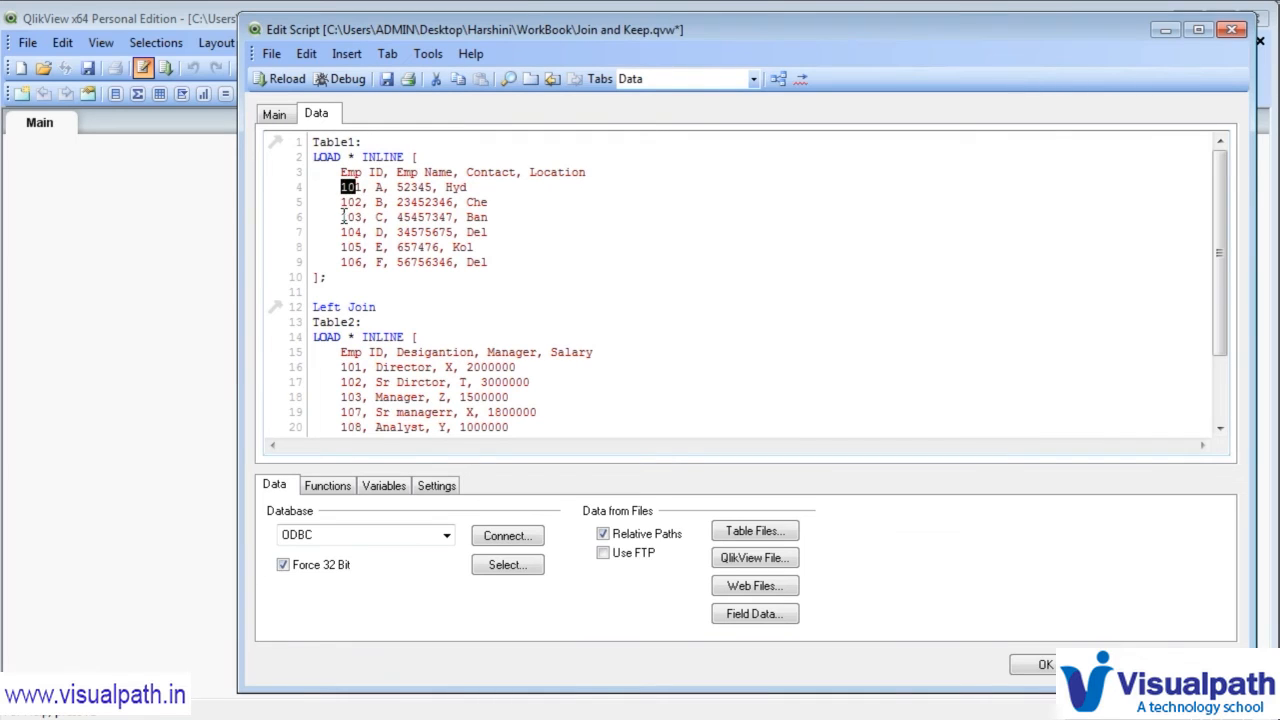
- Examine which Table2 rows have an Emp ID match in Table1 and which of its last four rows do not
drag(342, 367, 517, 400)
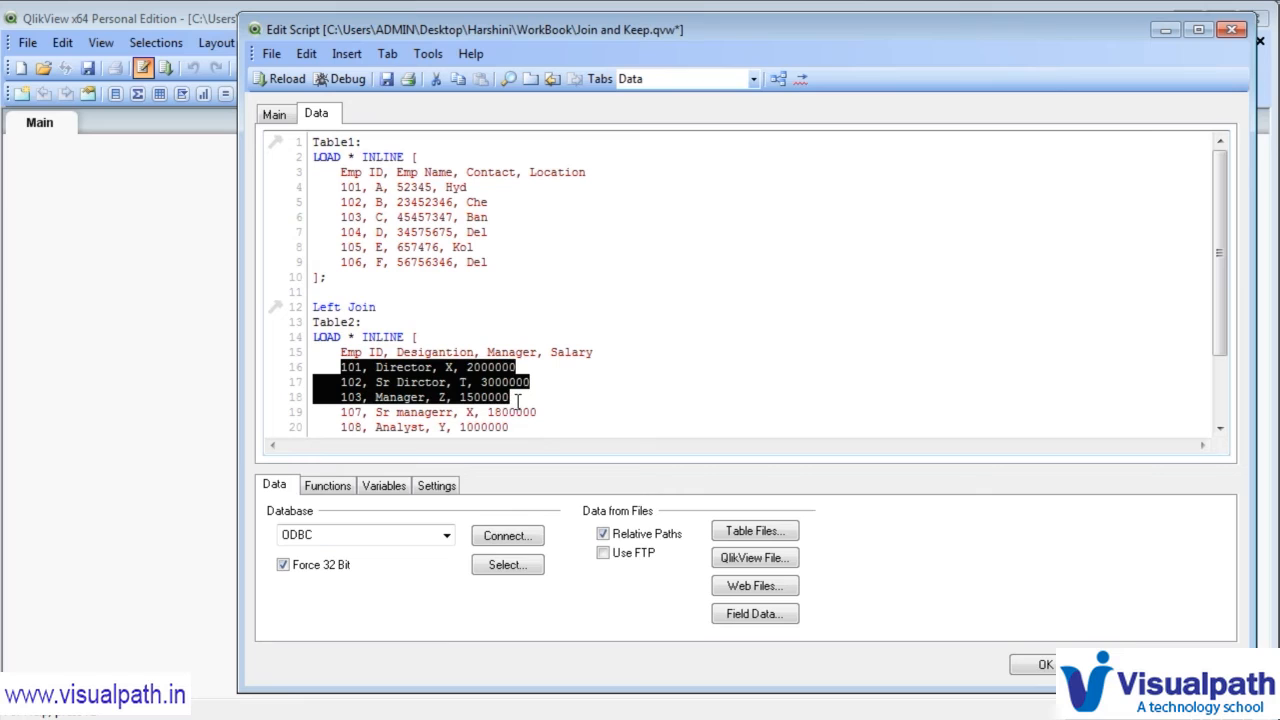
click(406, 355)
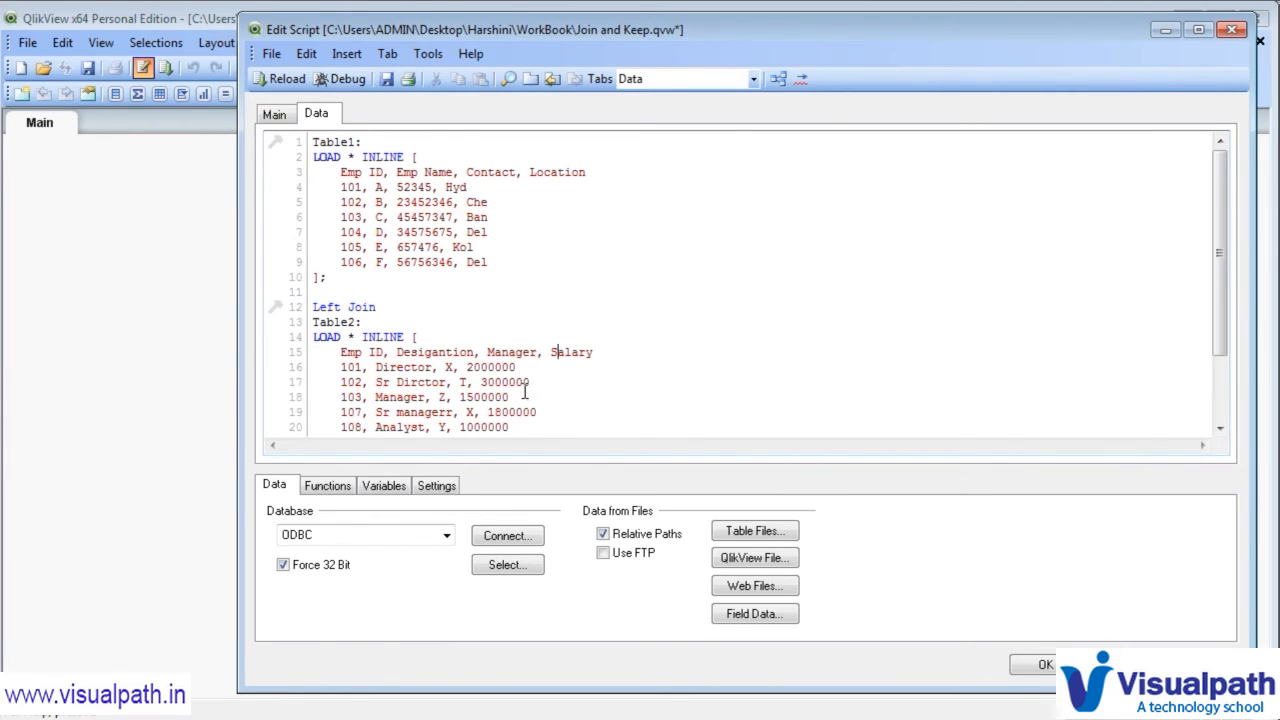
scroll(525, 390, down, 1)
drag(342, 369, 482, 413)
click(349, 402)
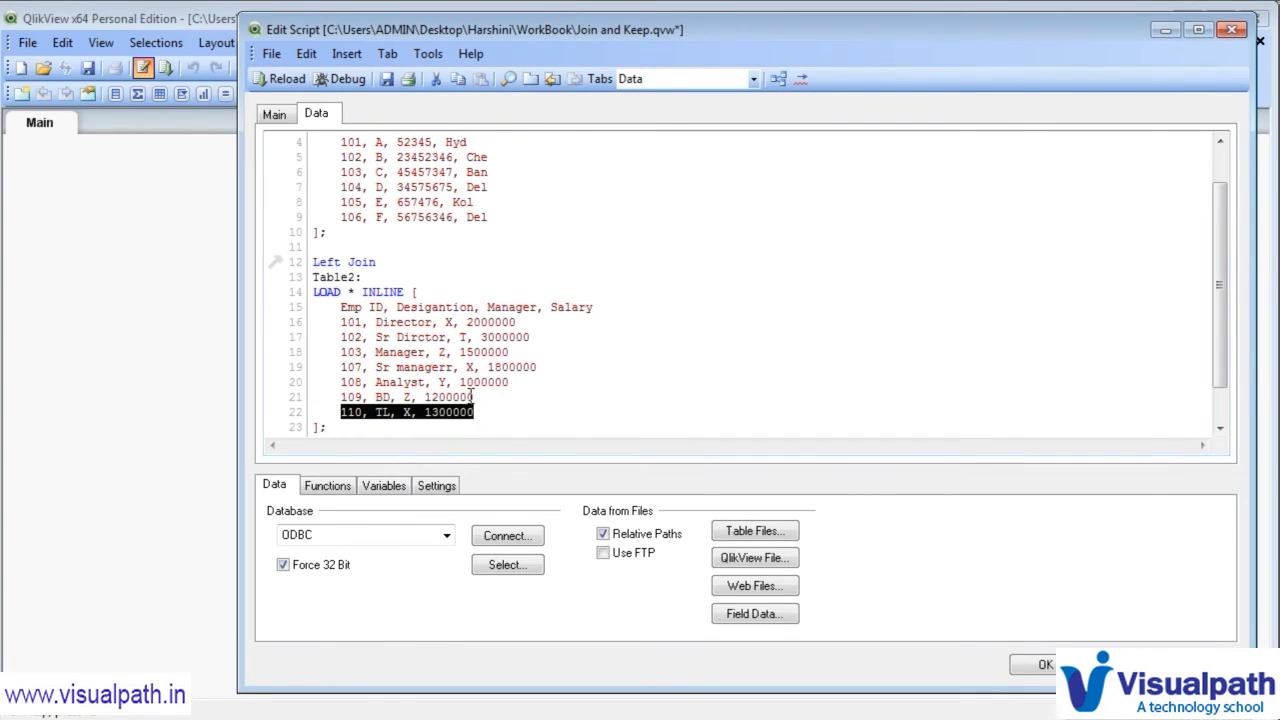
drag(336, 368, 486, 410)
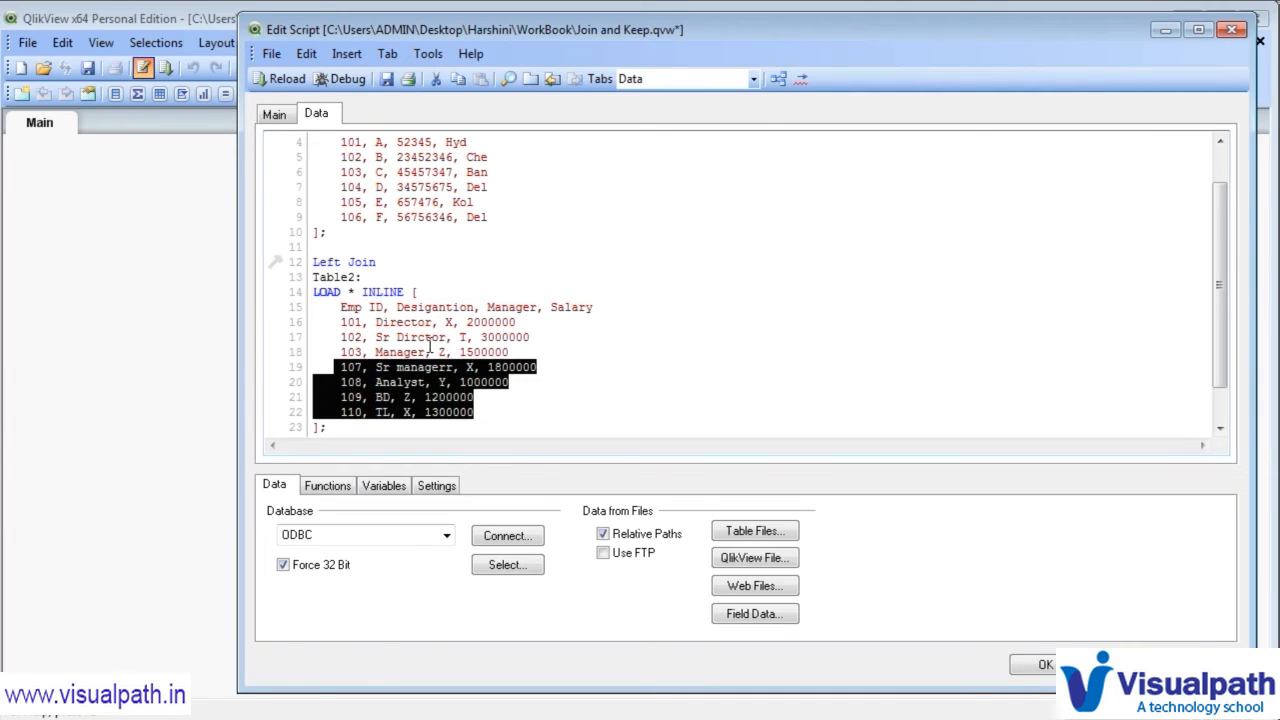
scroll(405, 254, up, 1)
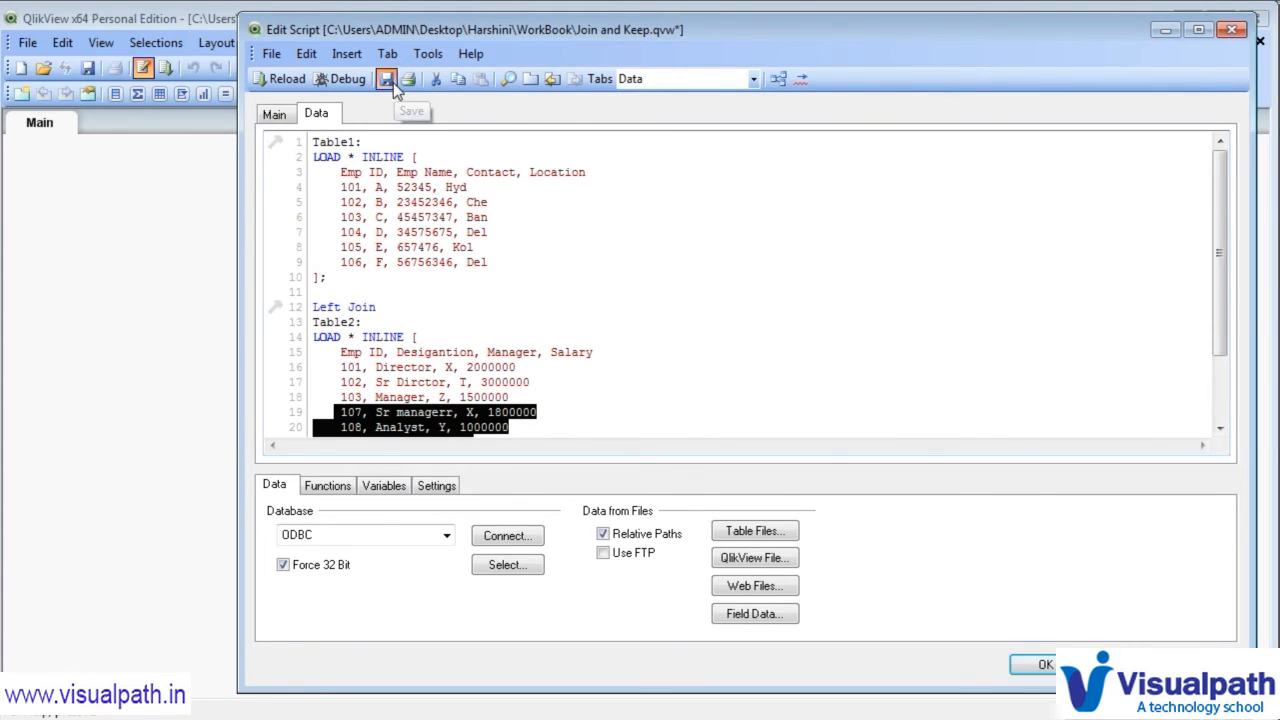
- Reload the left-join script, dismiss the sheet properties, and preview the joined Table1 records in the table viewer
click(290, 80)
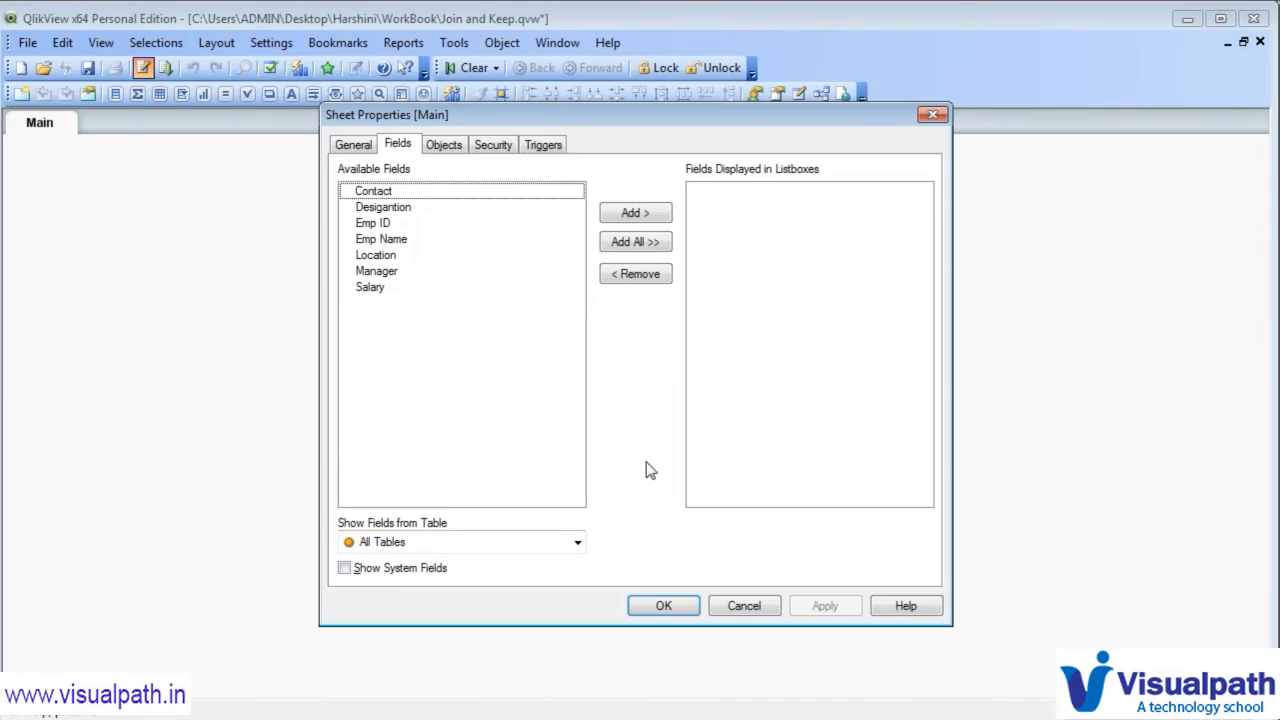
click(660, 606)
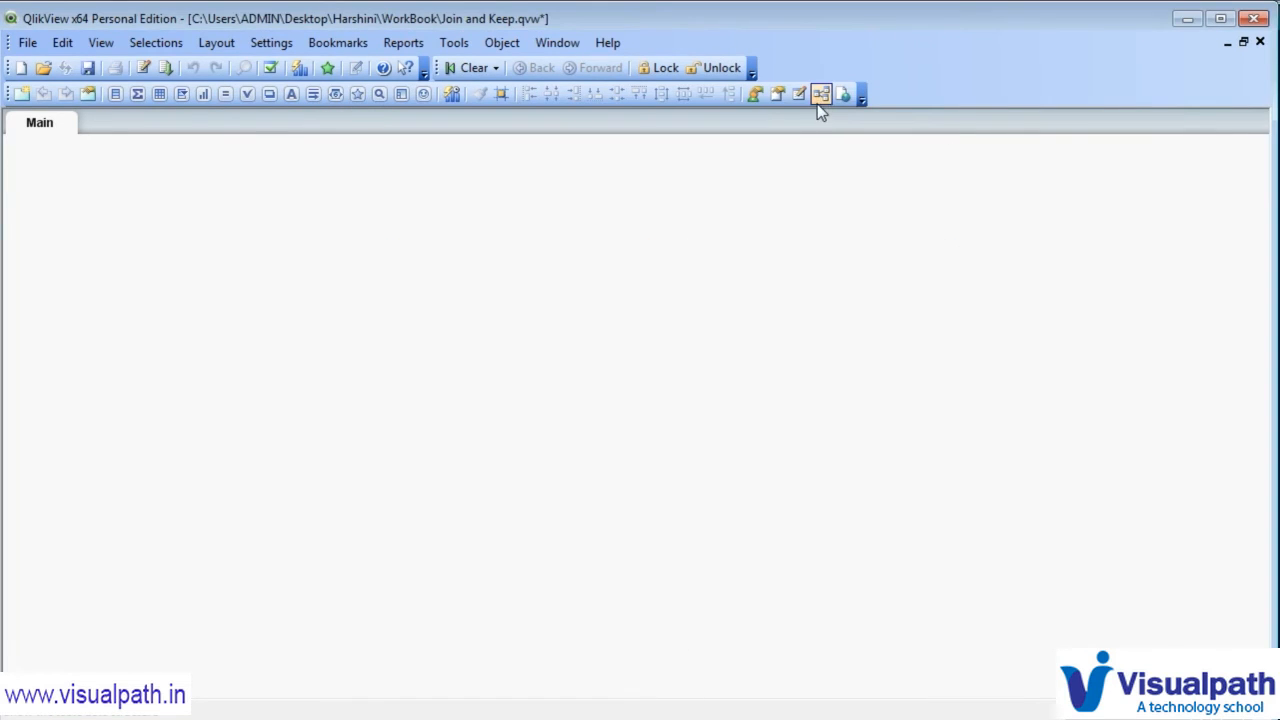
click(821, 96)
right_click(699, 299)
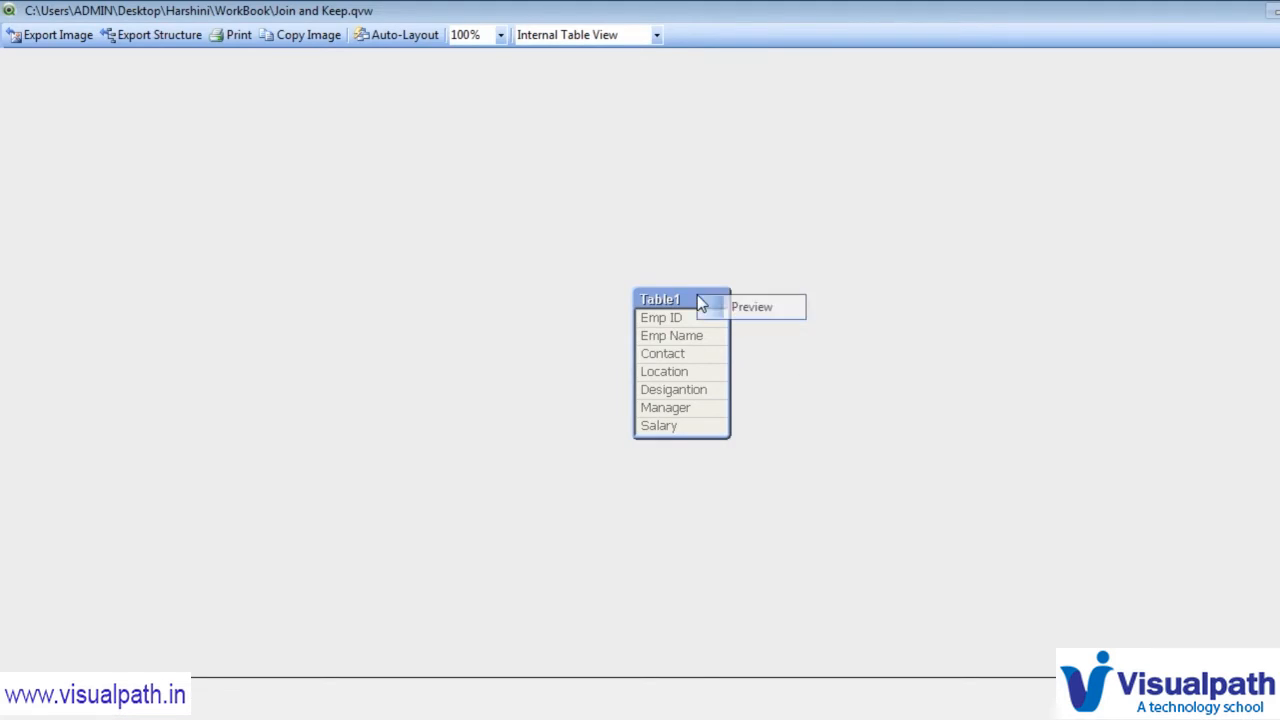
click(764, 312)
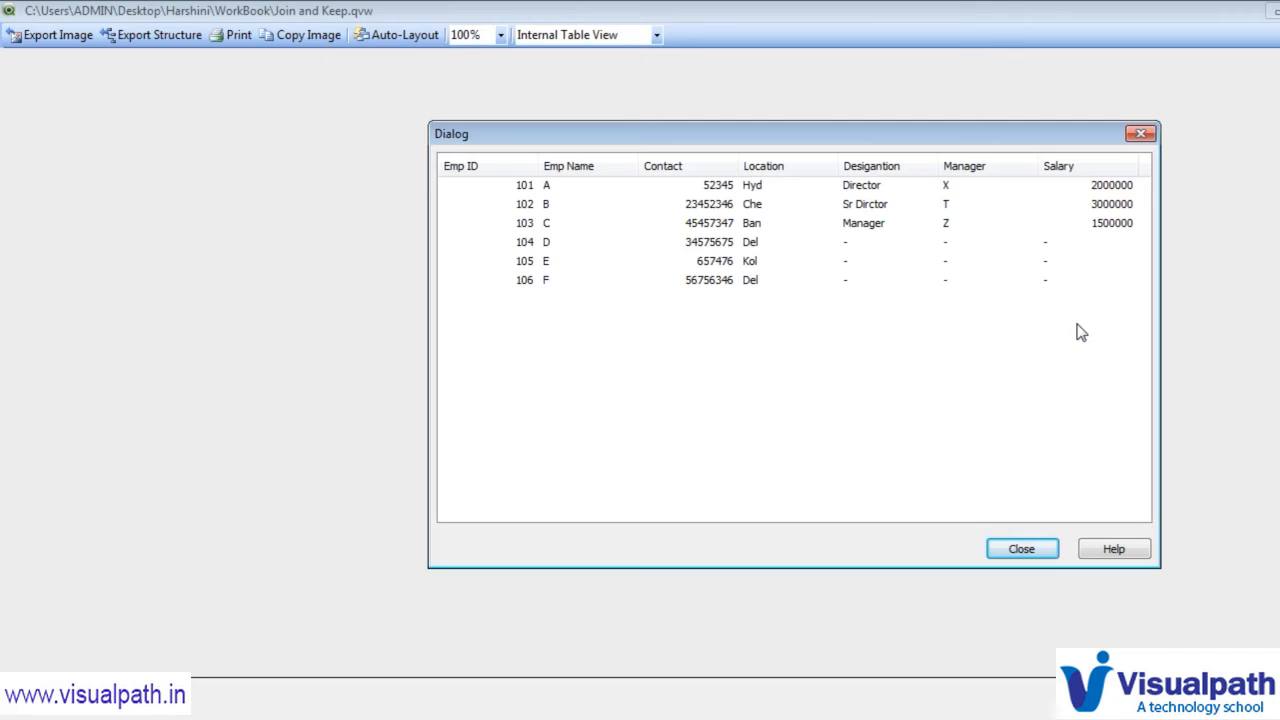
click(1018, 550)
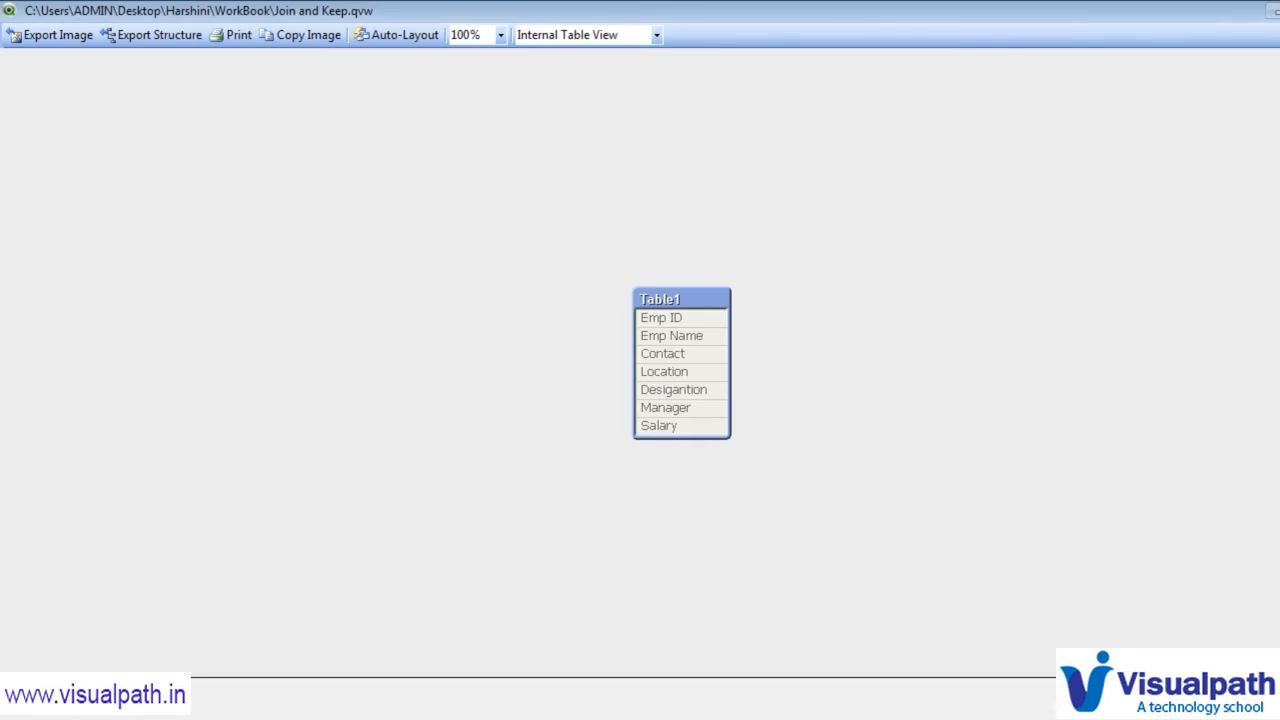
click(1101, 704)
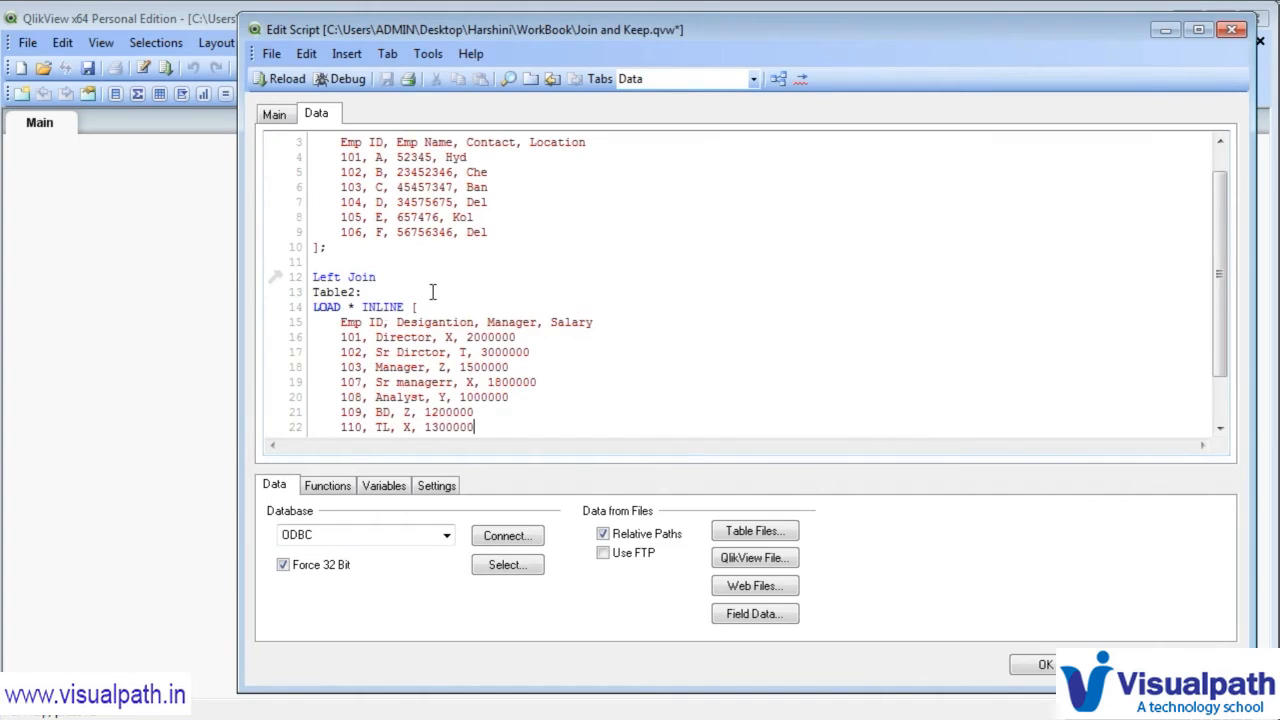
- Reopen the script and review the Table1 load block above the join against the Table2 block below it
scroll(432, 291, up, 1)
drag(344, 288, 310, 140)
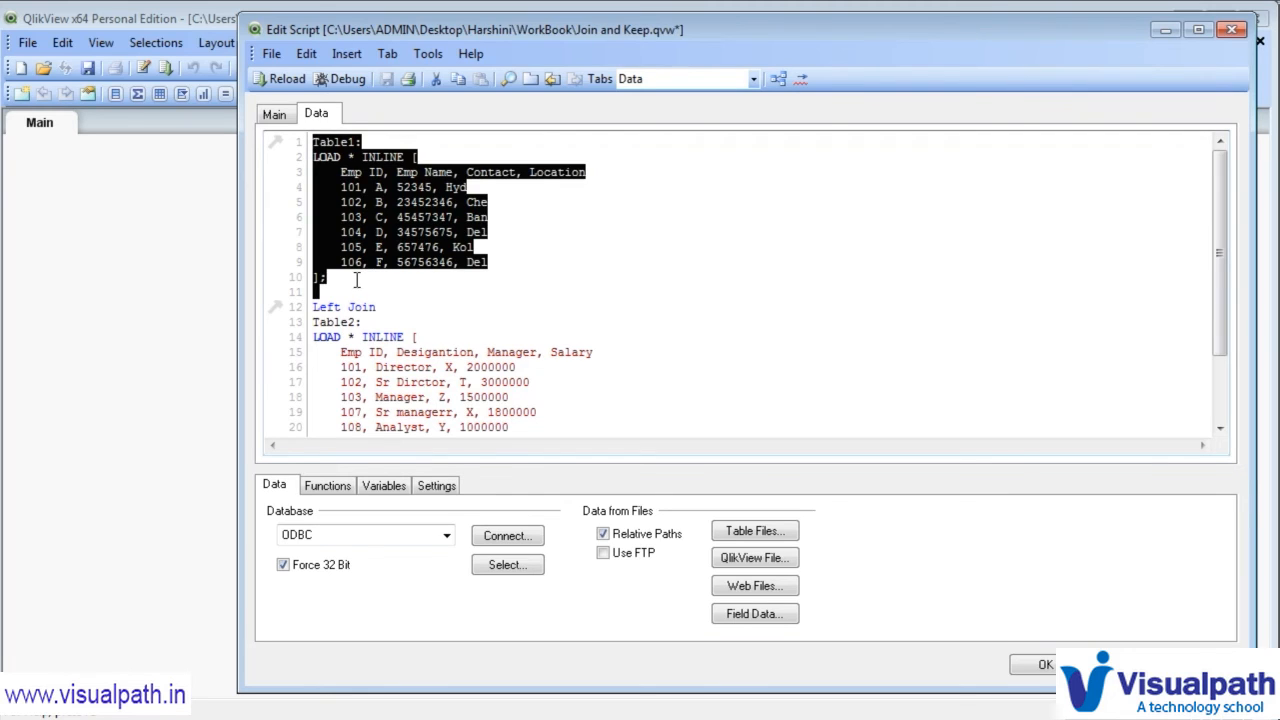
drag(335, 285, 305, 131)
click(346, 276)
scroll(360, 288, down, 1)
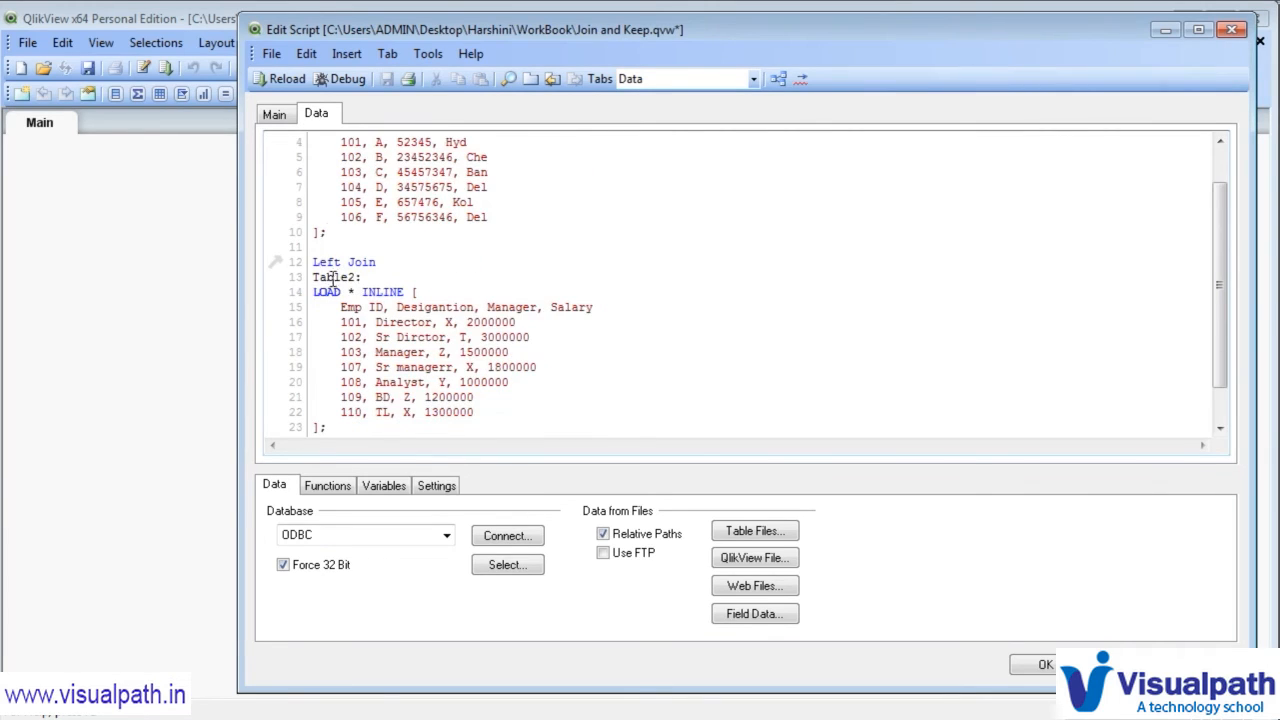
scroll(327, 275, up, 1)
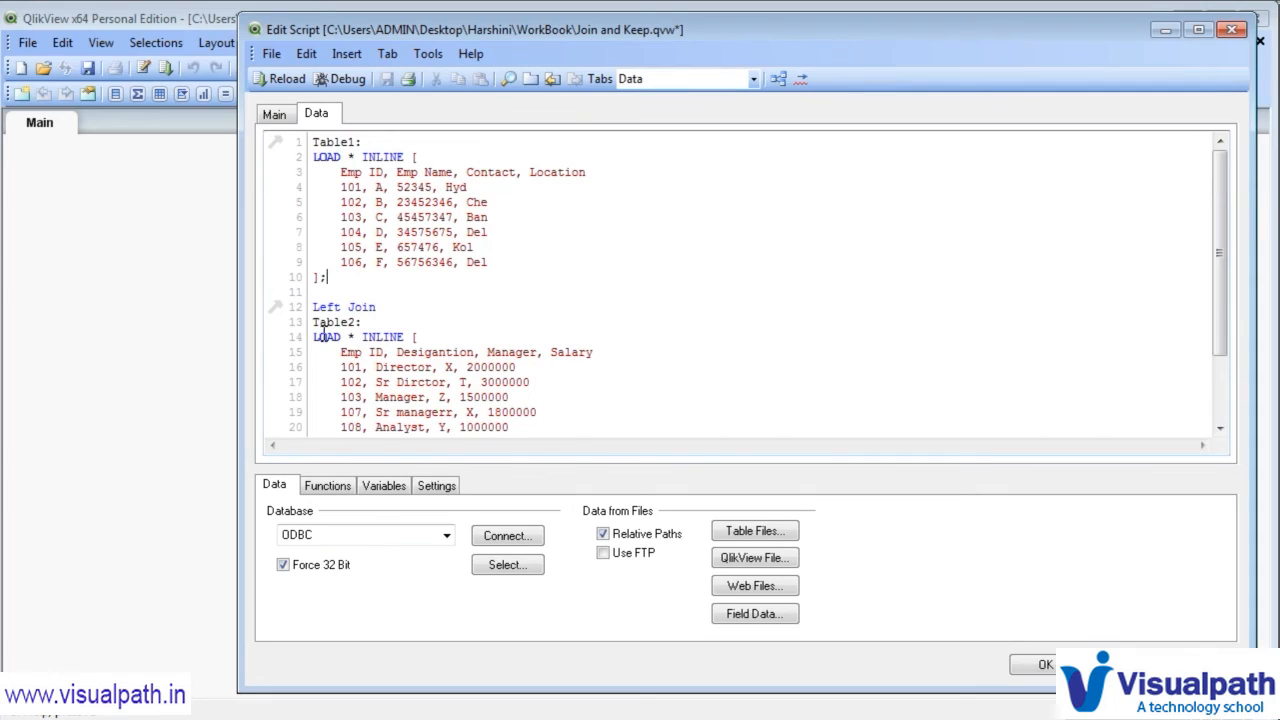
- Change the join prefix above the Table2: label to Right Join
double_click(325, 307)
text(Right)
key(BackSpace)
scroll(477, 303, down, 1)
scroll(477, 303, up, 1)
scroll(320, 330, down, 1)
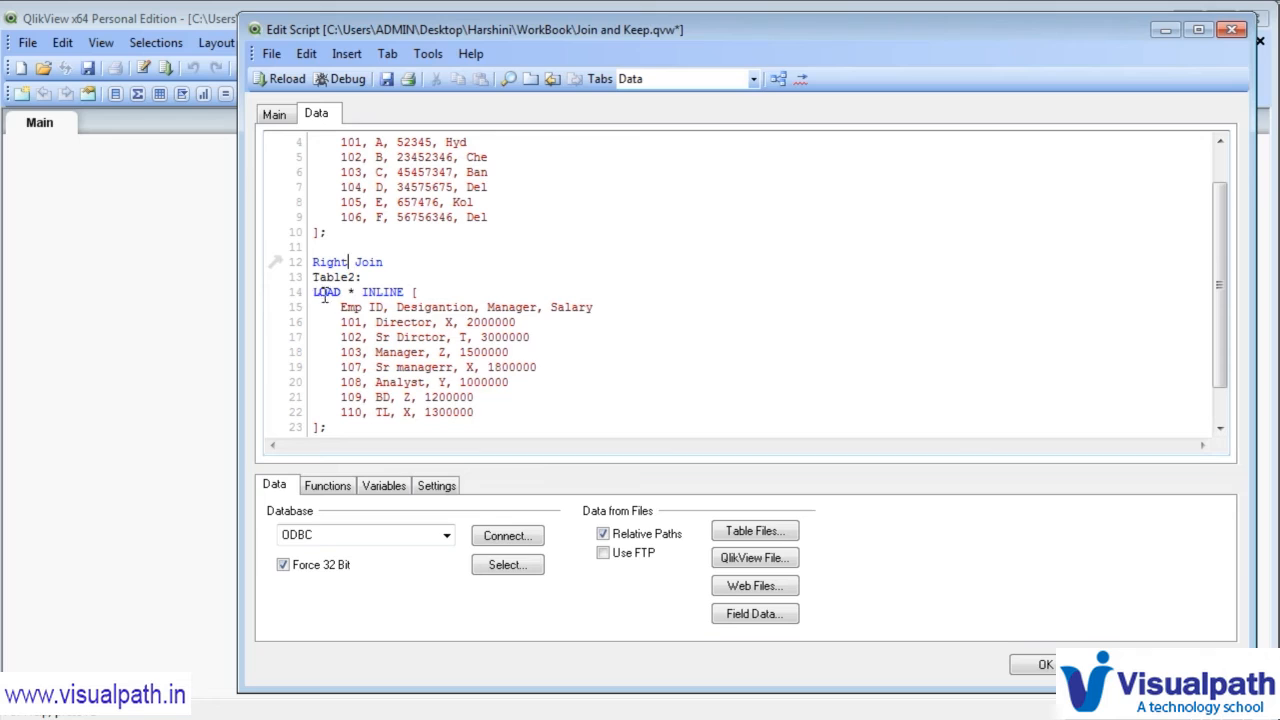
- Examine the Emp ID field and all Table2 rows as the right table, alongside the Table1 block
drag(339, 307, 376, 308)
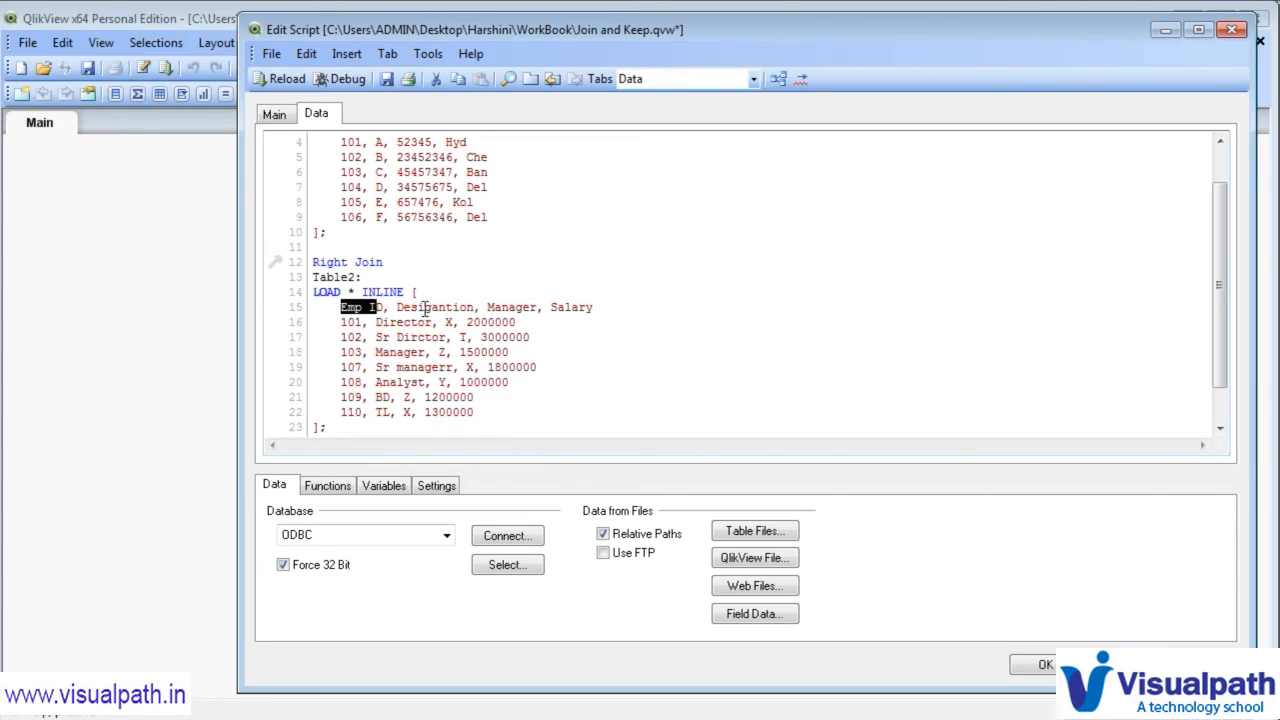
click(420, 308)
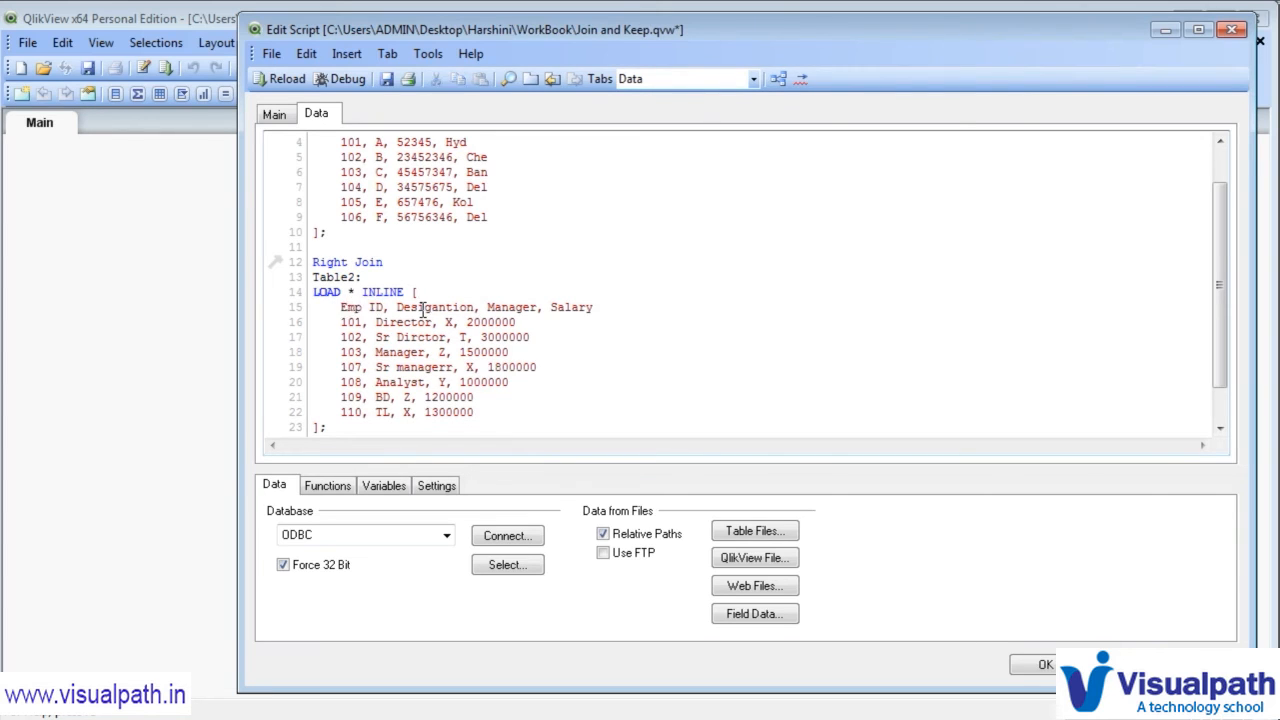
drag(339, 308, 499, 402)
click(362, 309)
drag(340, 309, 495, 425)
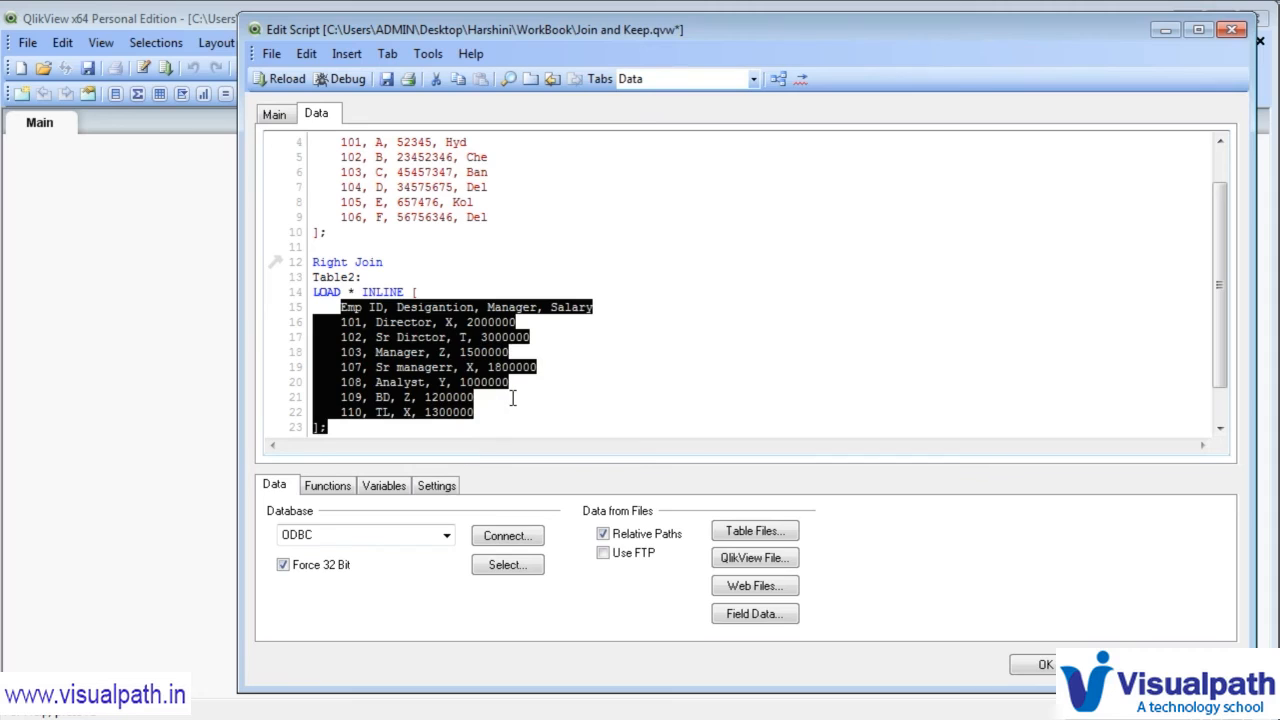
scroll(496, 415, up, 1)
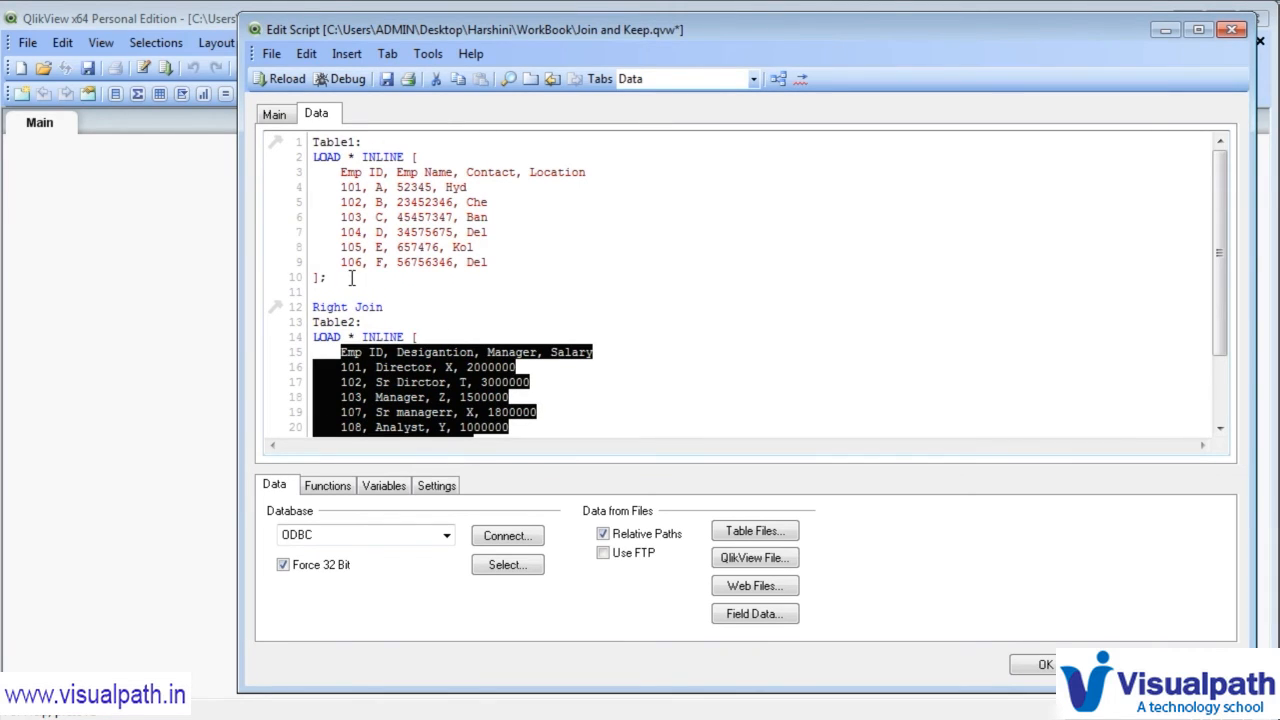
scroll(355, 279, down, 1)
scroll(355, 279, up, 1)
scroll(355, 279, down, 1)
scroll(348, 327, up, 1)
- Compare the matching Emp ID rows in both tables, checking the name, contact and location values Table1 supplies
drag(342, 188, 481, 172)
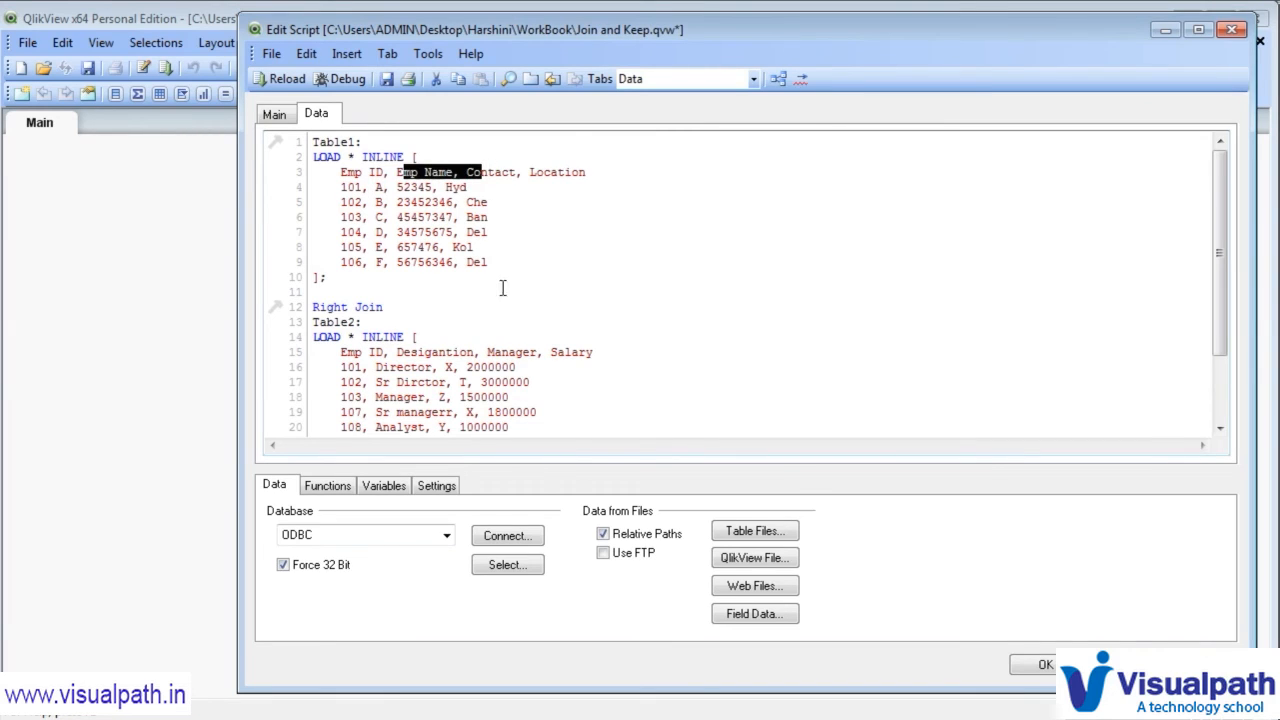
drag(365, 382, 337, 382)
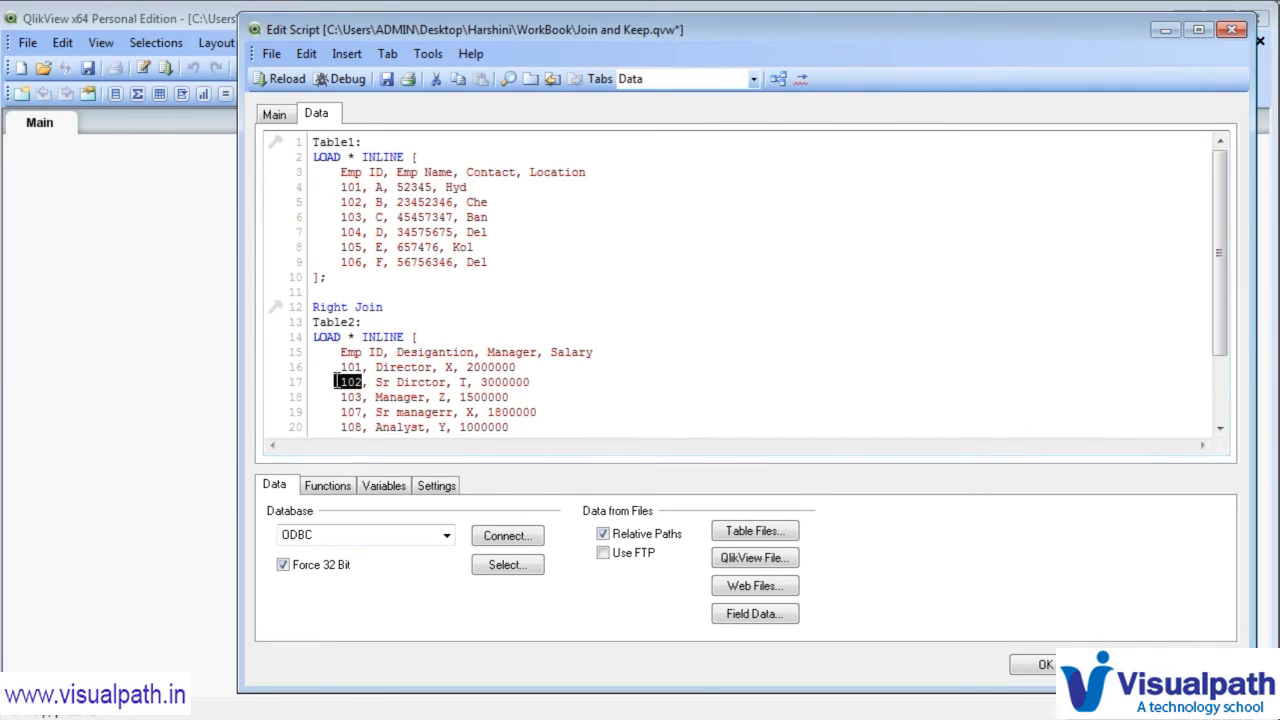
drag(341, 202, 502, 203)
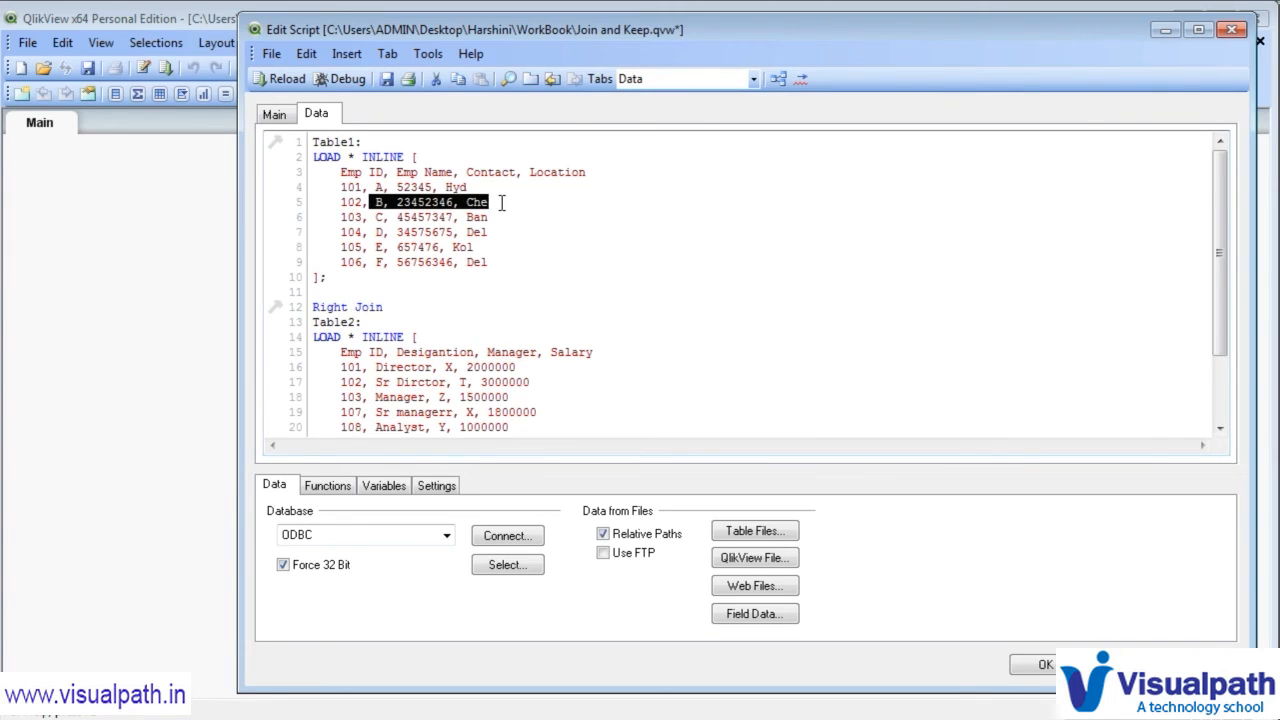
- Check the fourth Table2 row for a match in Table1, and examine the last three Table1 rows that lack one
scroll(430, 283, down, 1)
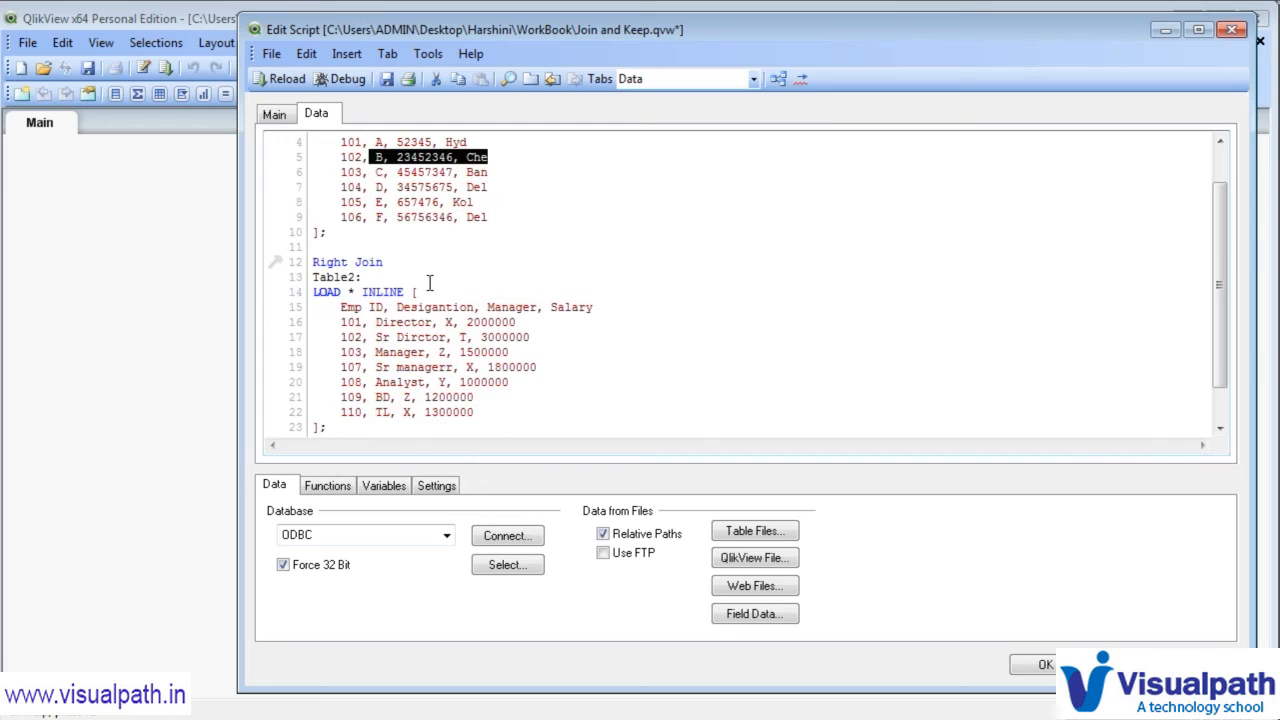
click(340, 367)
drag(340, 367, 367, 366)
scroll(367, 366, up, 1)
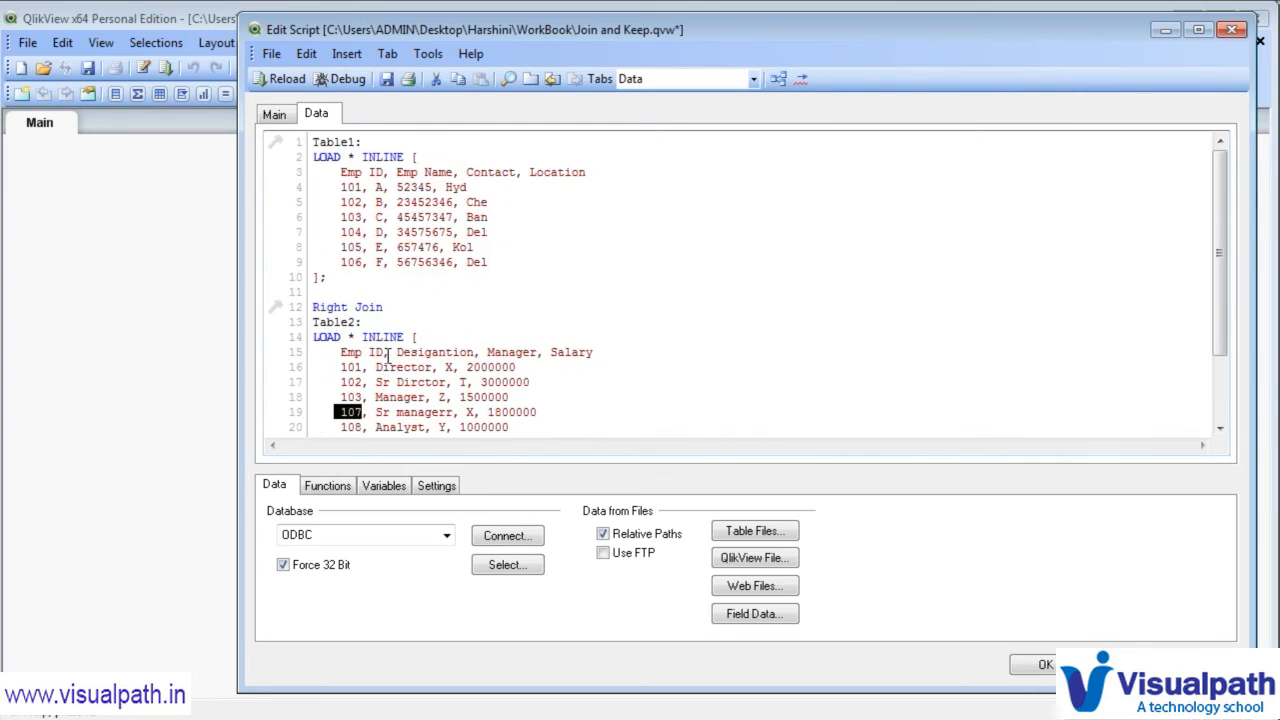
drag(340, 232, 366, 260)
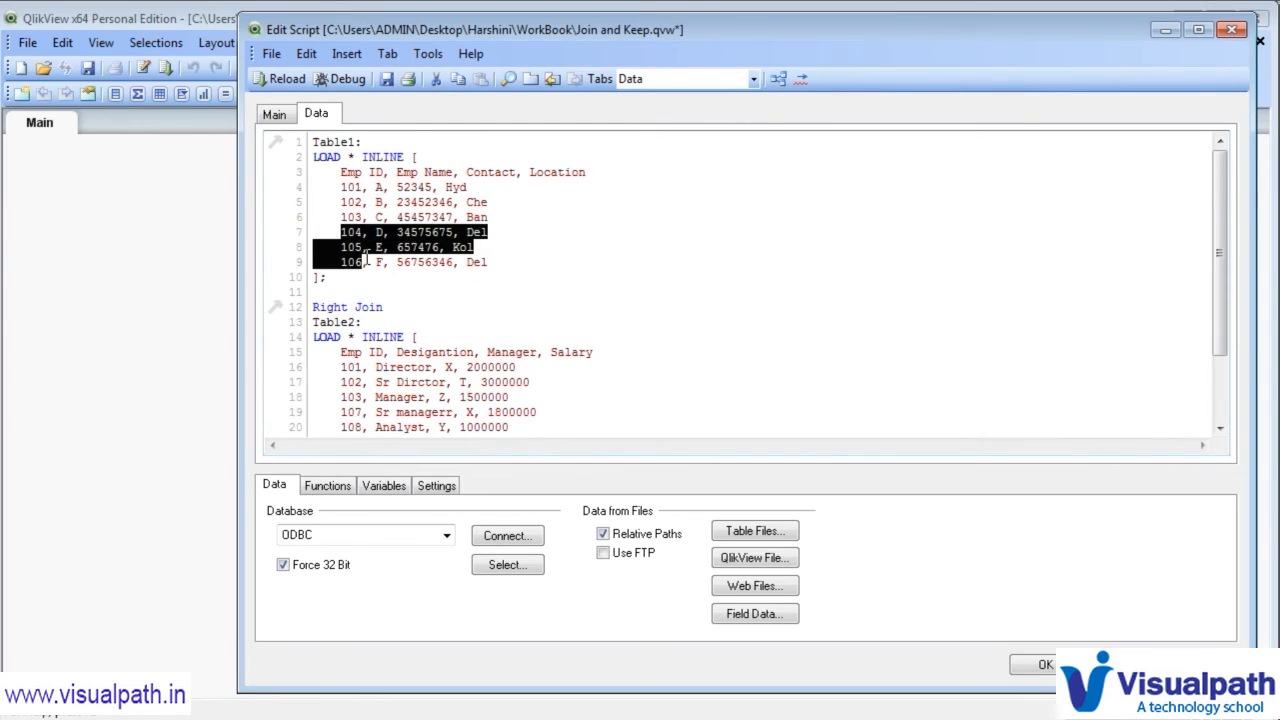
click(370, 263)
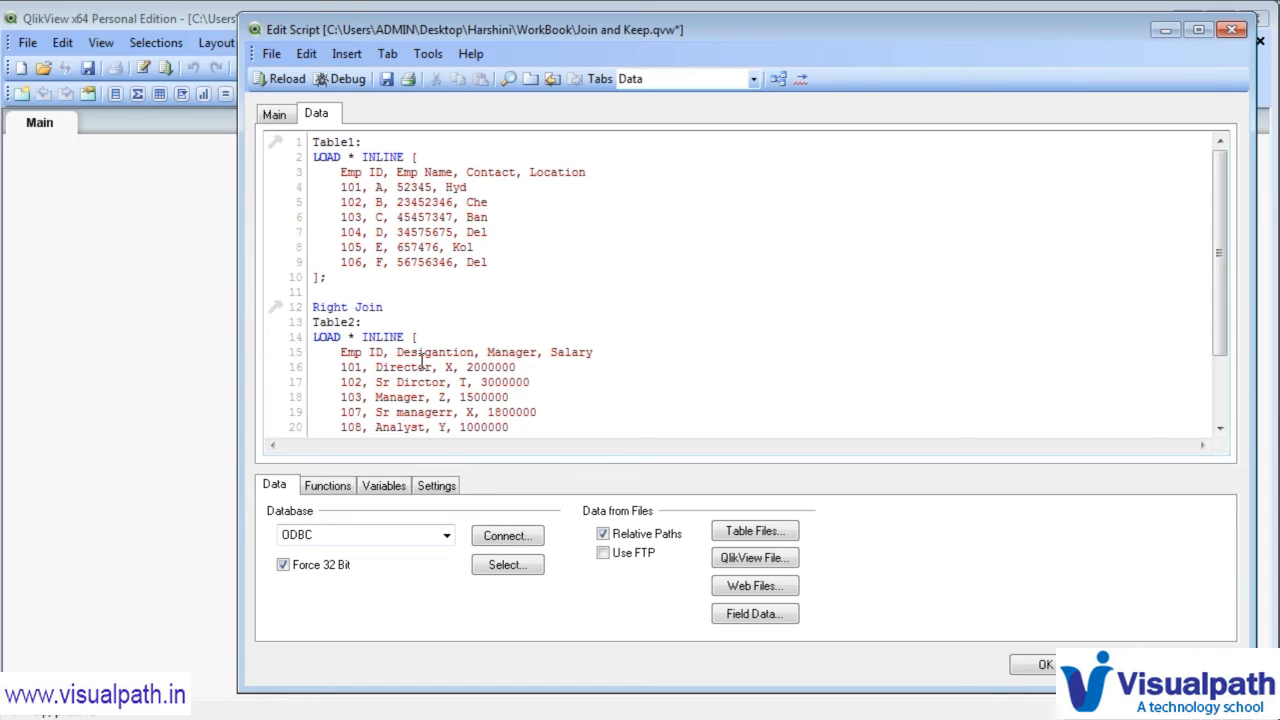
drag(340, 232, 504, 261)
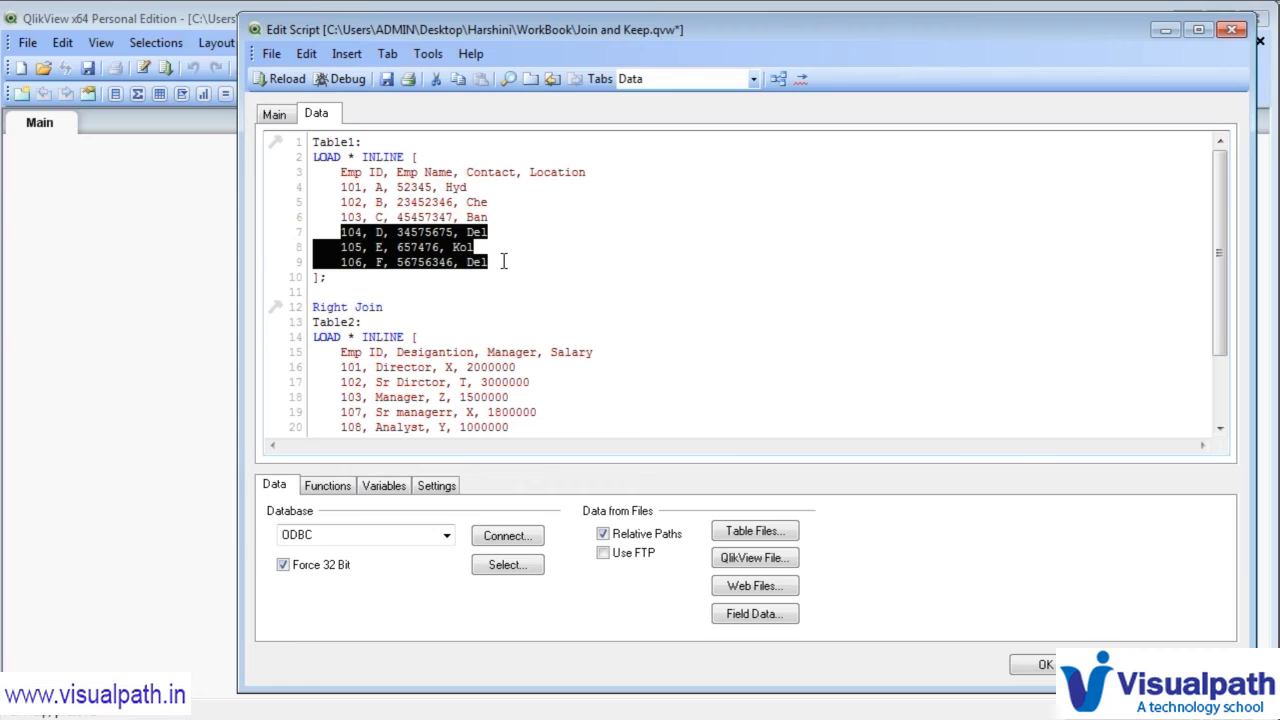
click(345, 279)
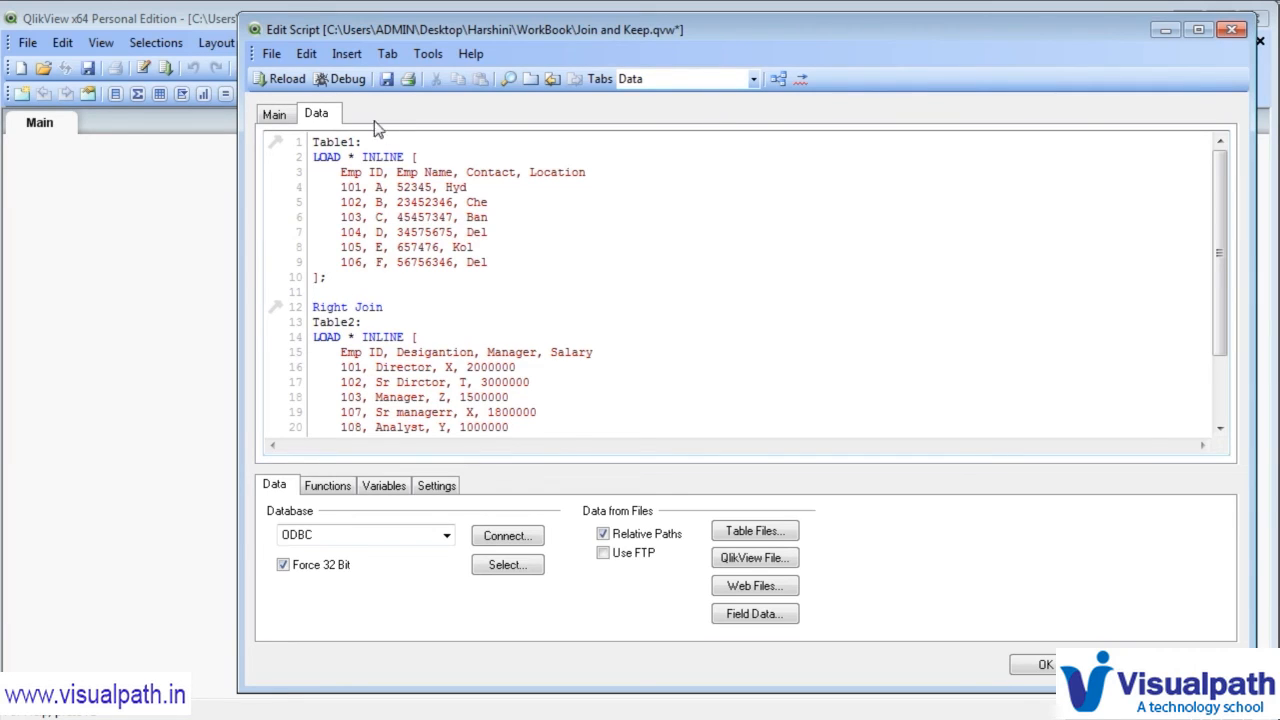
- Save the document and reload the right-join script, dismissing the sheet properties
click(386, 79)
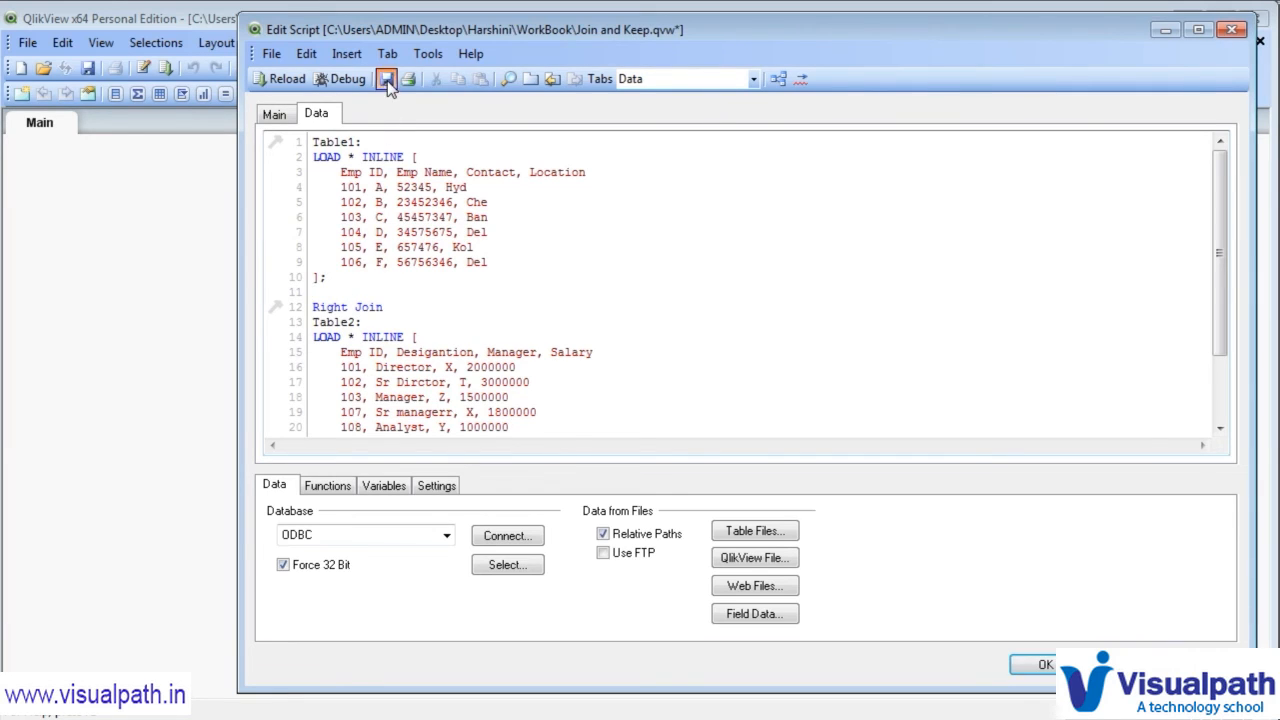
click(279, 79)
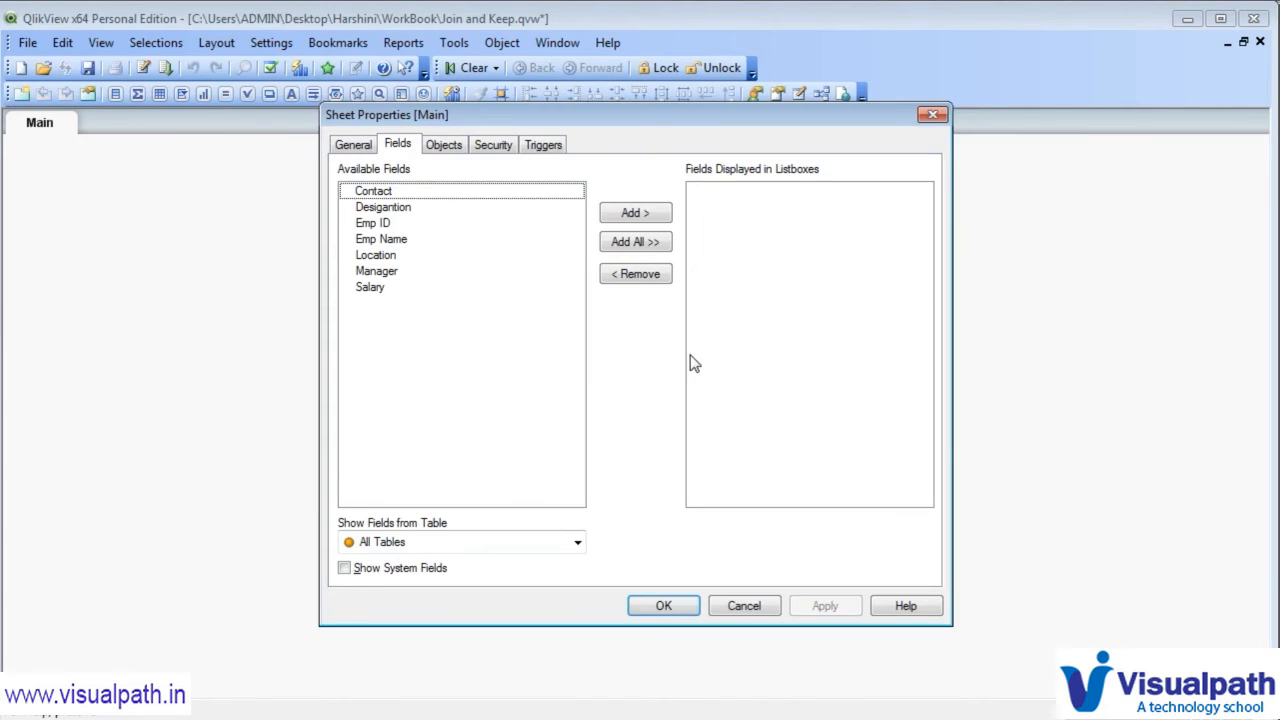
click(931, 115)
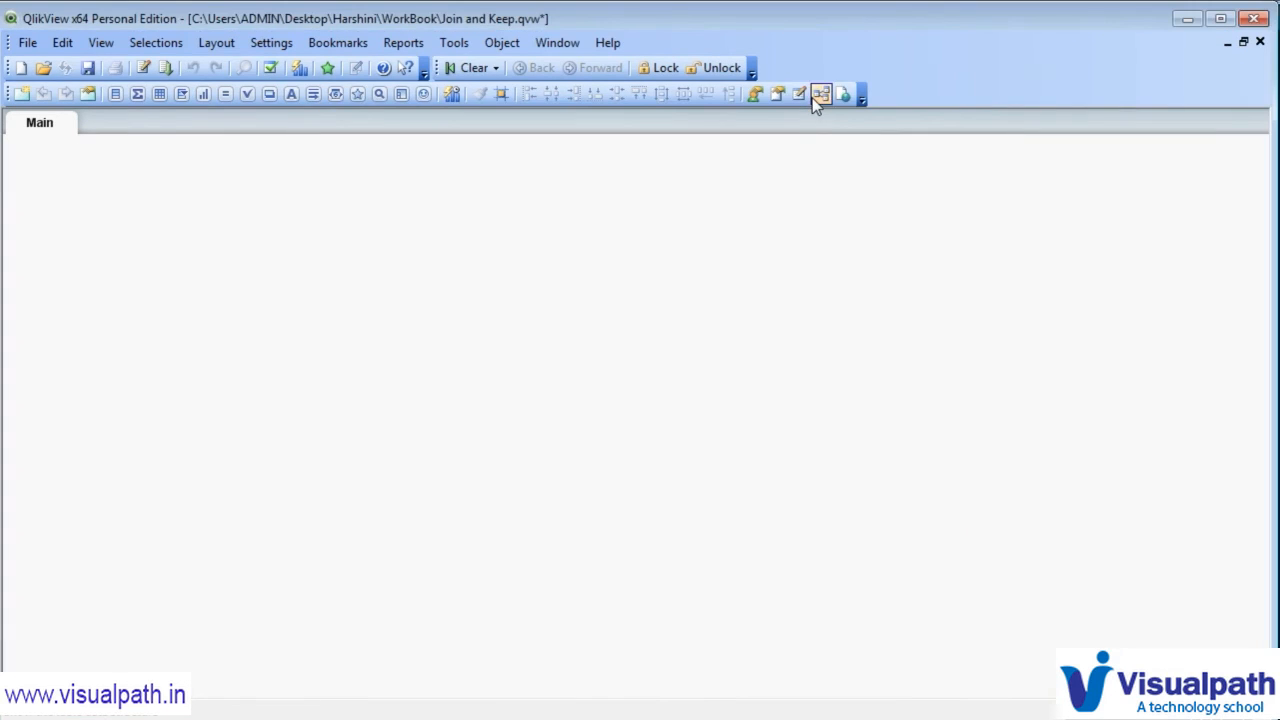
- Preview the right-joined Table1 records in the table viewer and close it
click(814, 98)
right_click(701, 306)
click(742, 318)
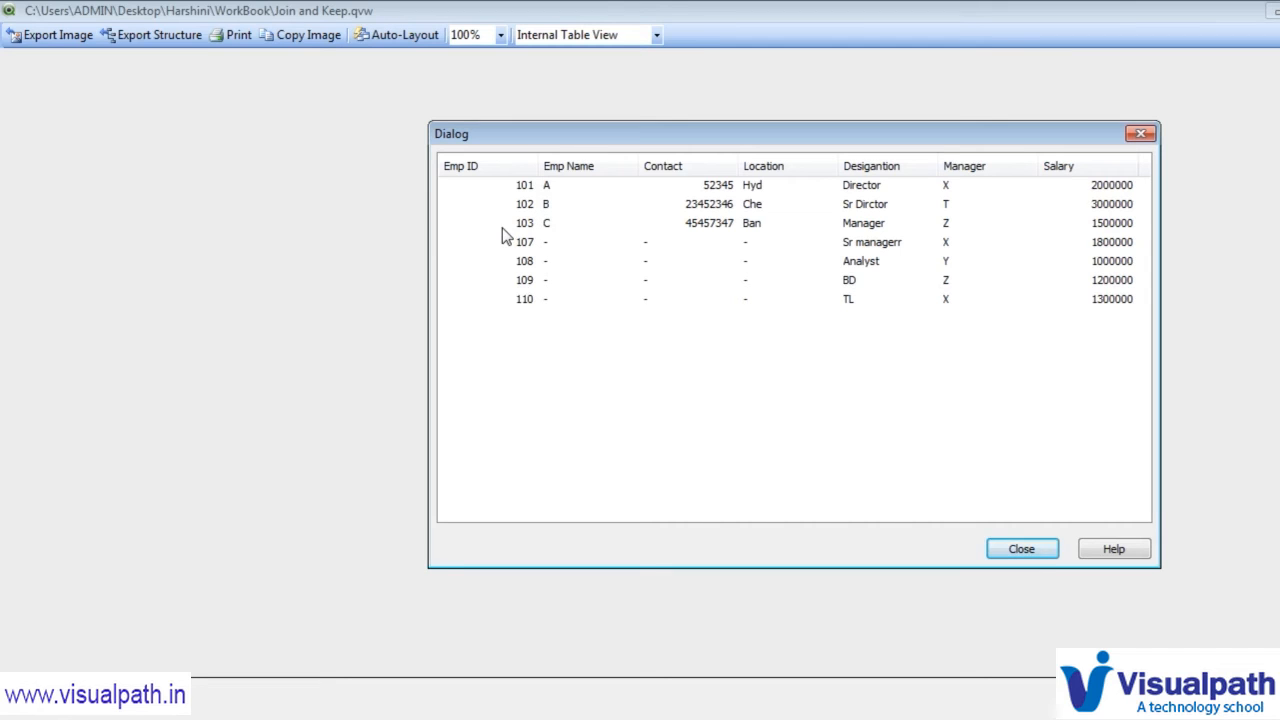
click(1002, 549)
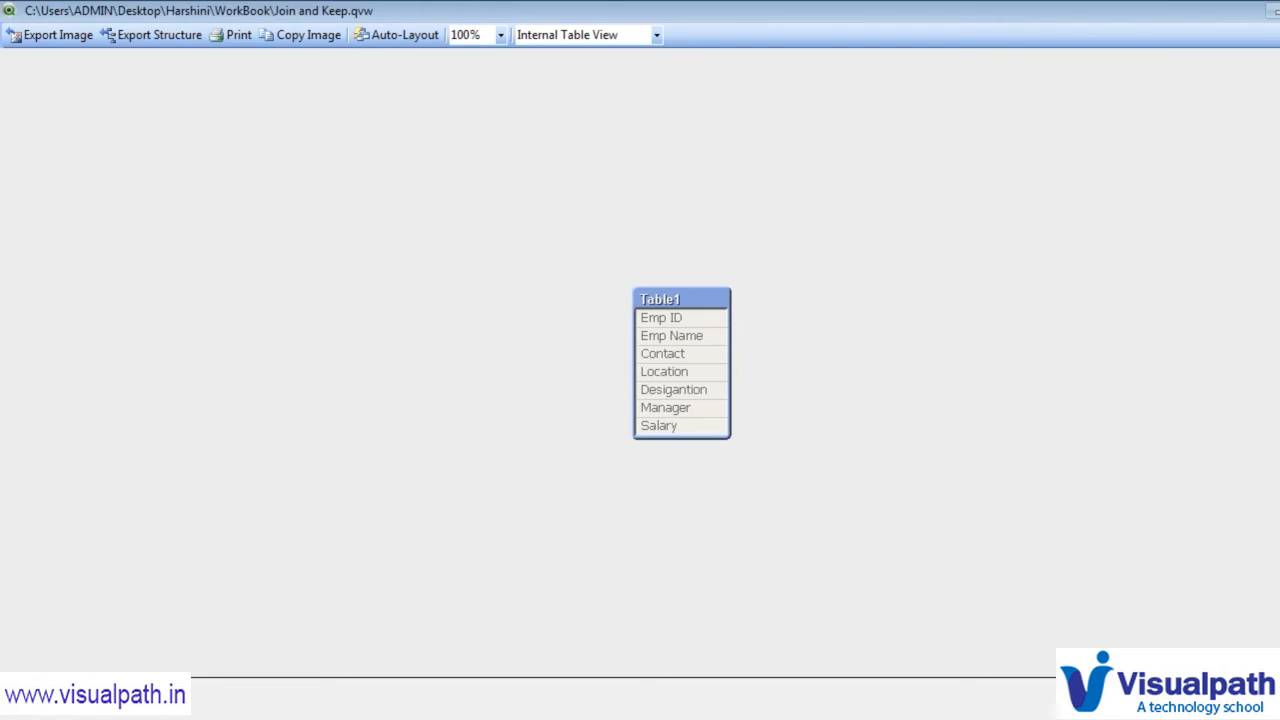
click(1111, 705)
- Open the script, try Outer, Inner and left as the Table2 join prefix, restore Right, and close the editor
click(143, 67)
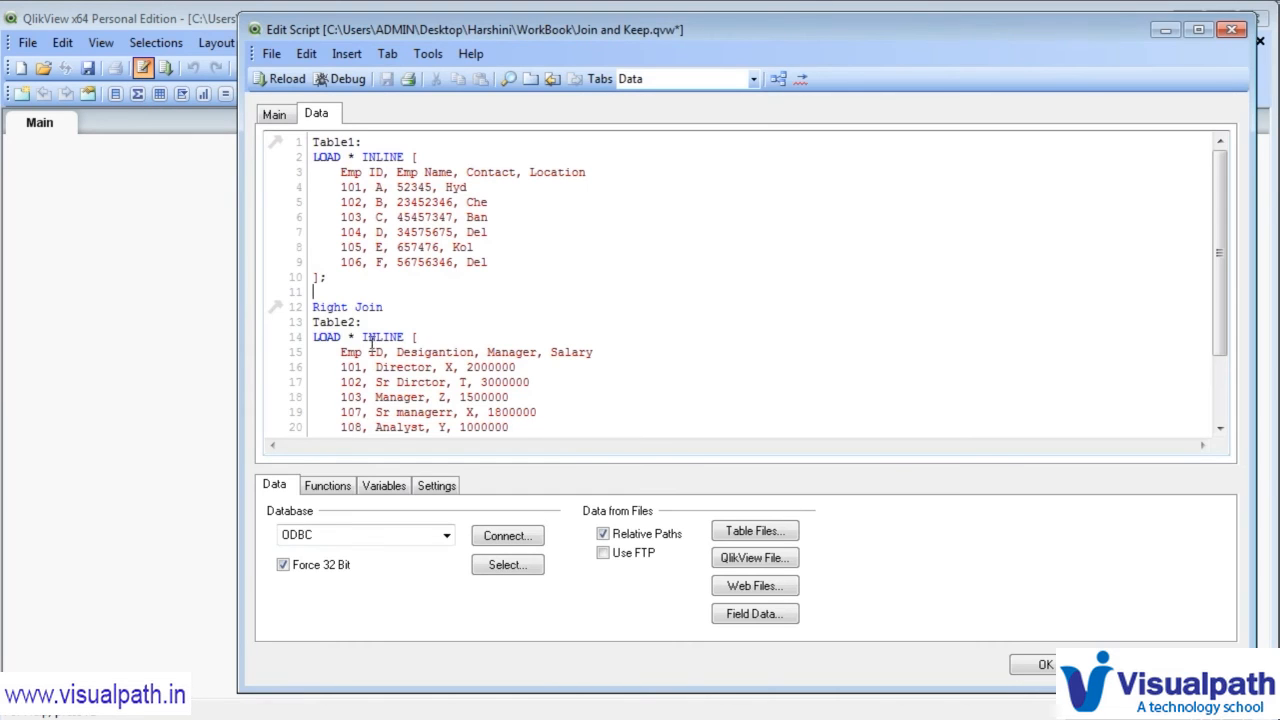
double_click(330, 307)
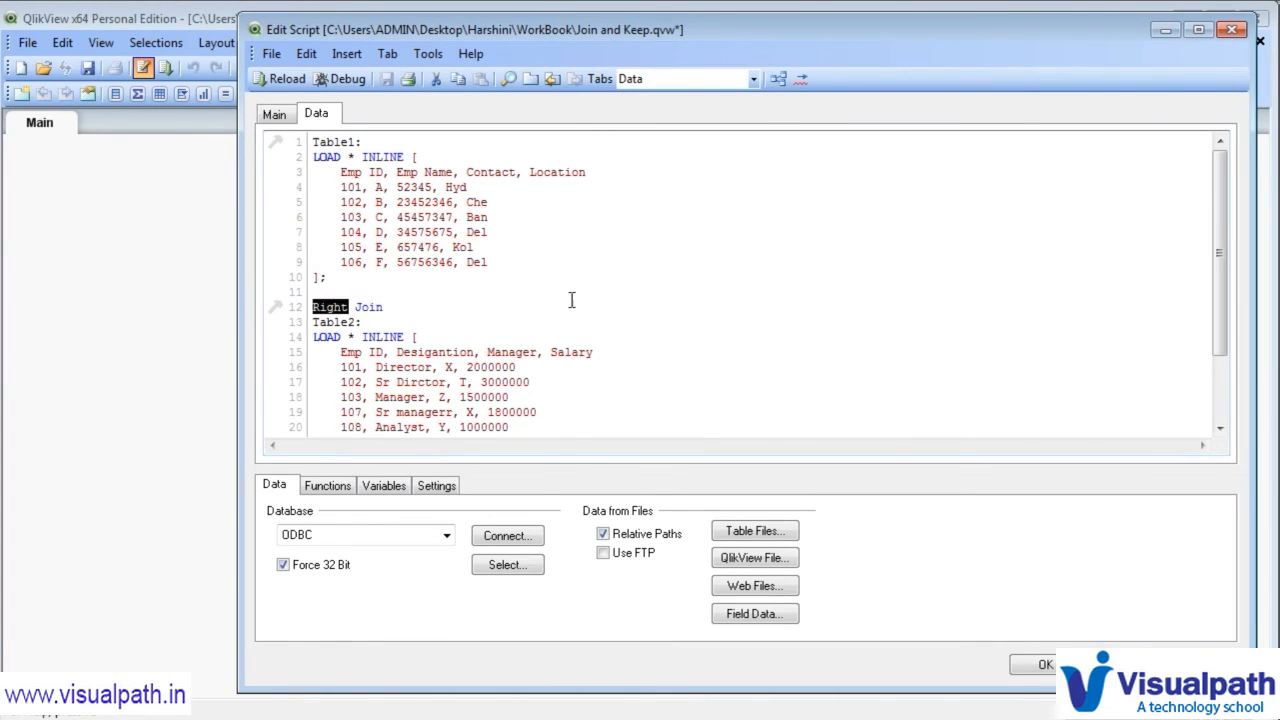
key(Delete)
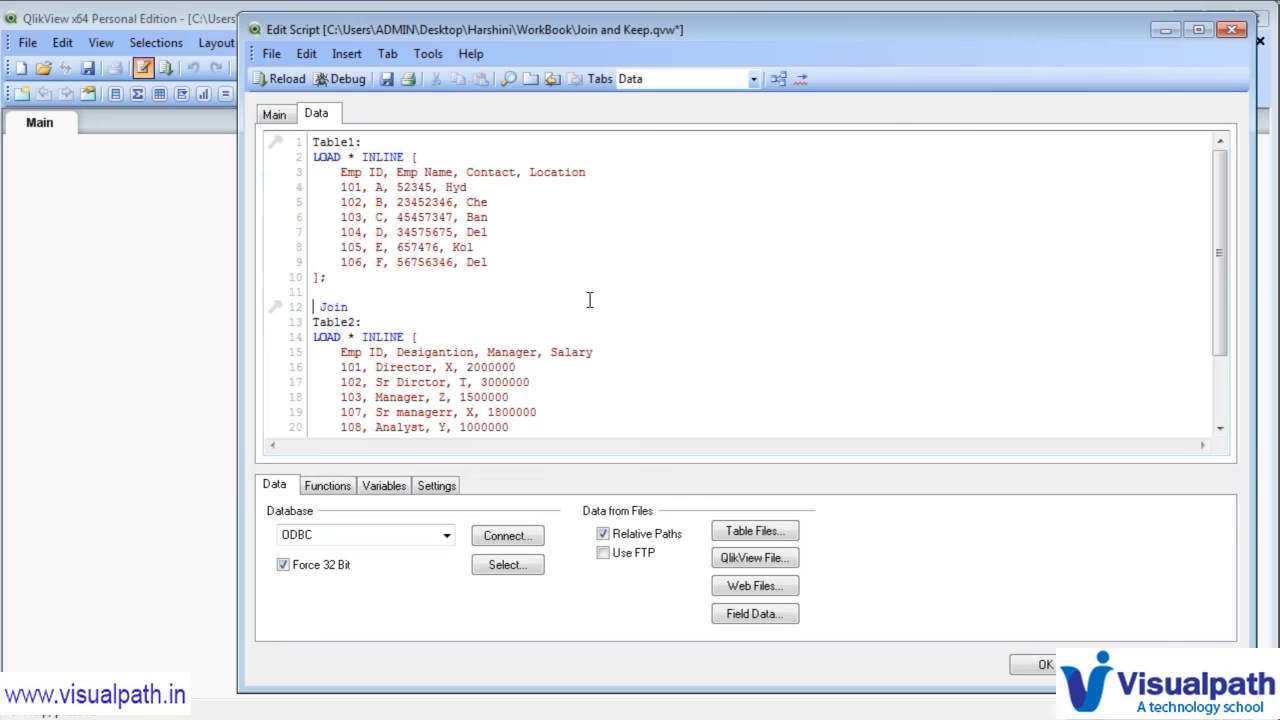
text(Outer)
key(Right)
key(shift+Home)
text(Inner)
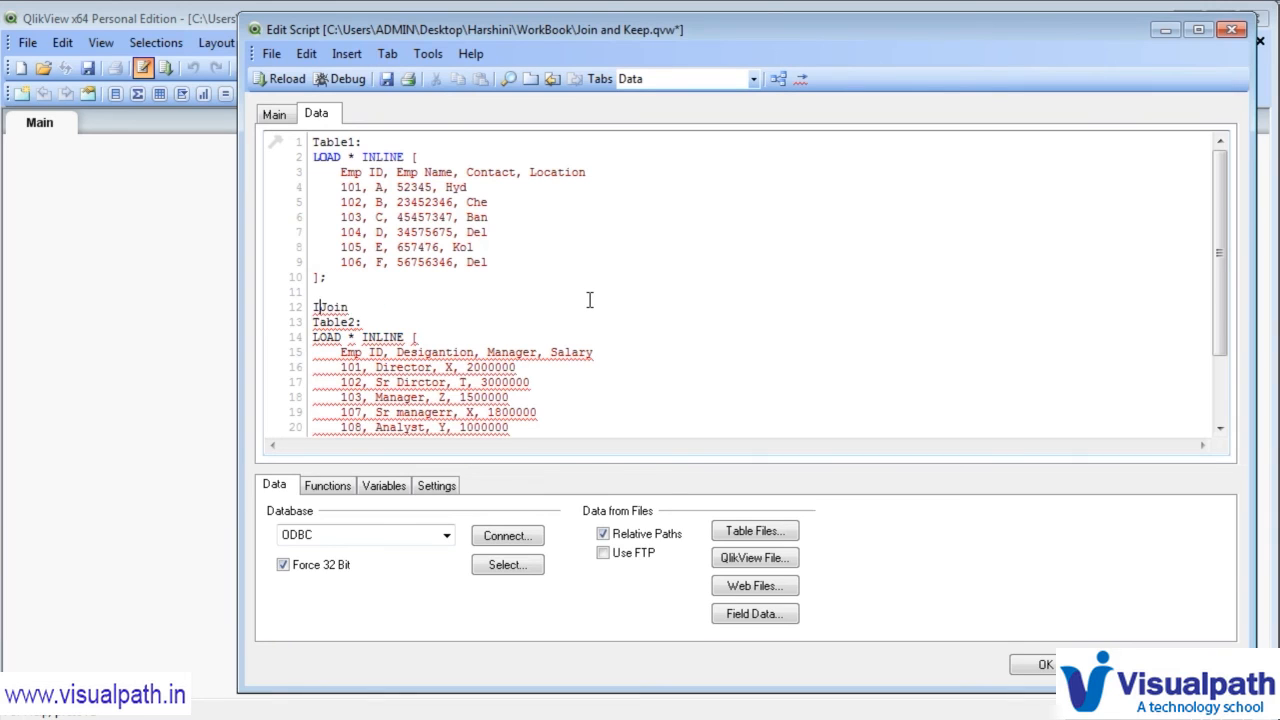
key(shift+Home)
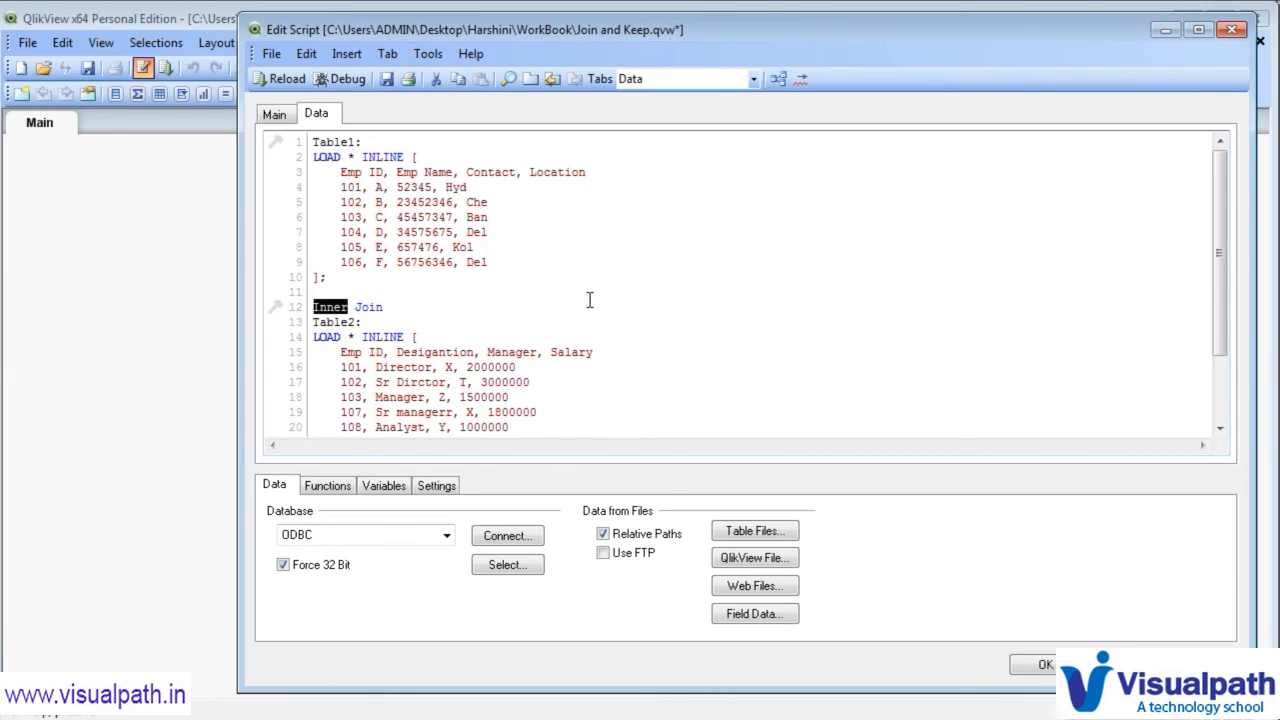
text(left)
key(shift+Home)
text(Right)
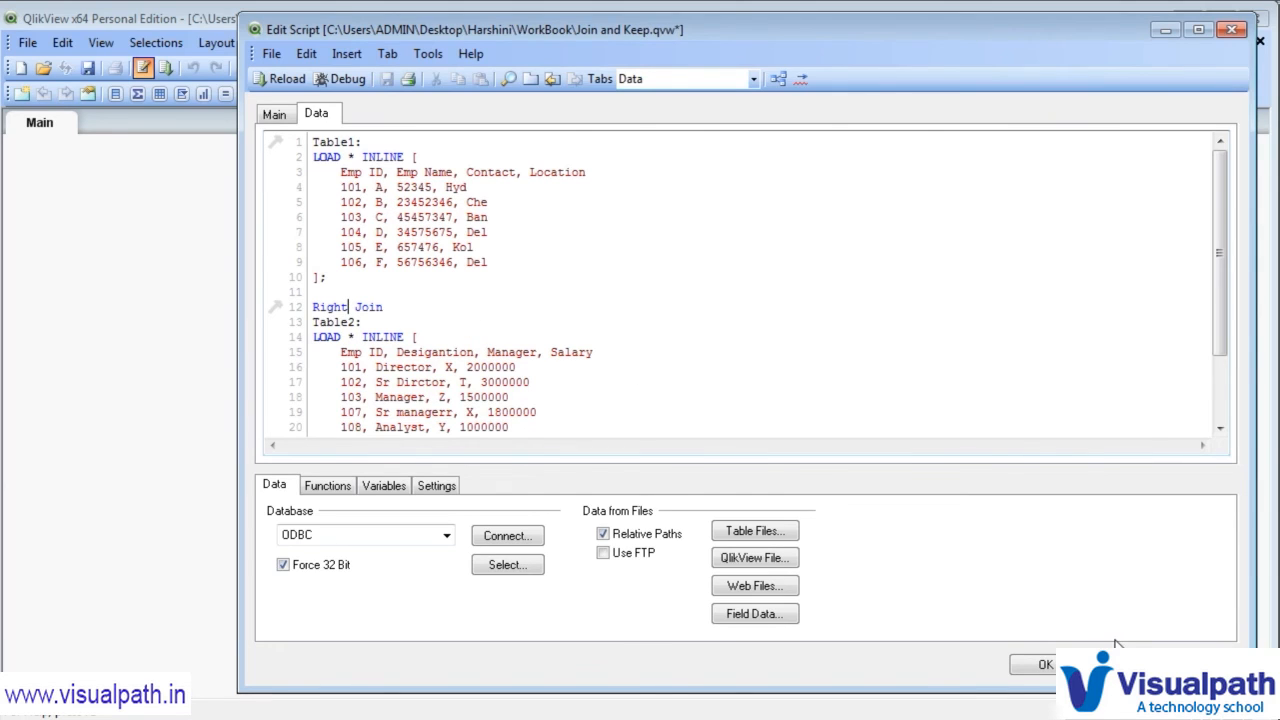
click(1042, 664)
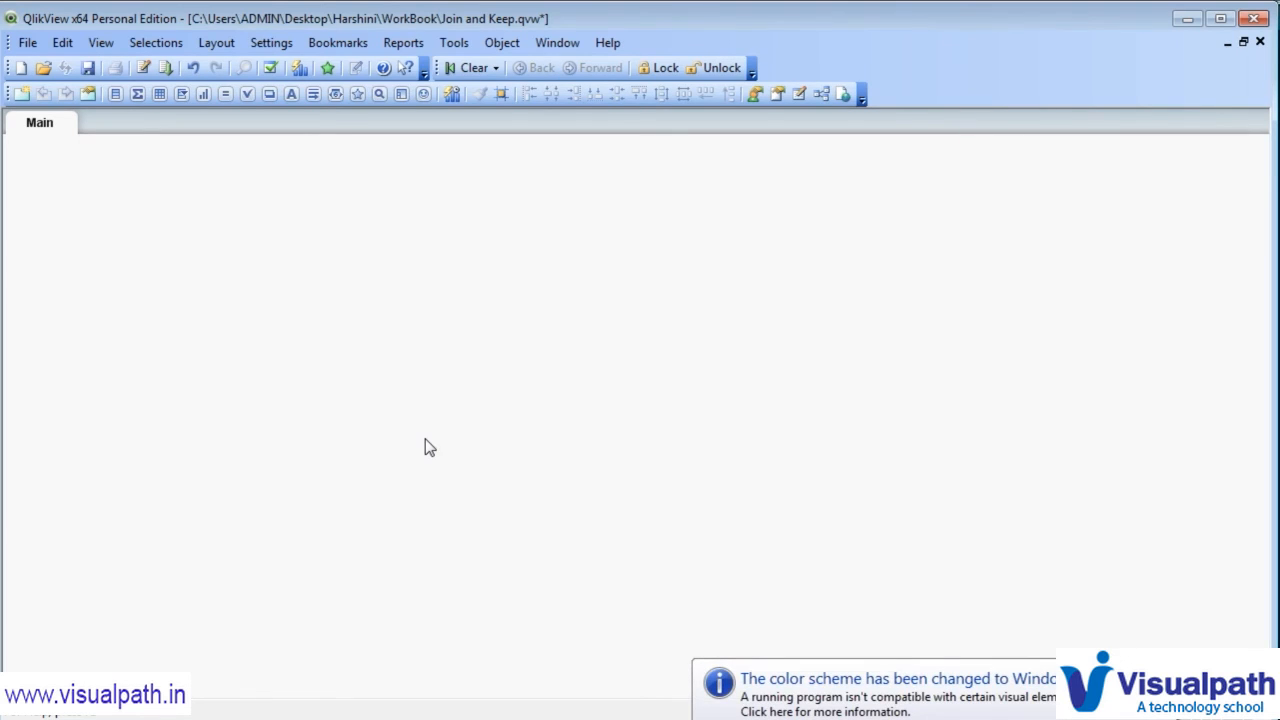
- Open the script and replace Join with KEEP in the Right Join prefix above Table2
click(142, 70)
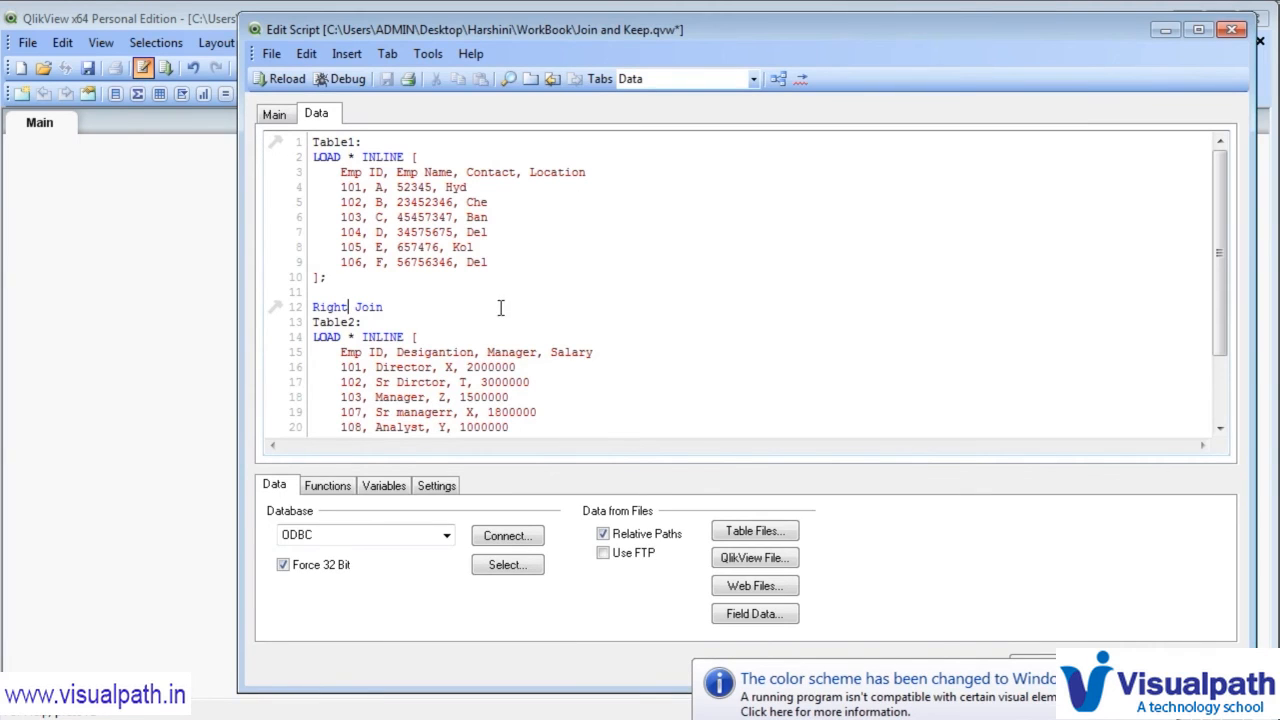
drag(383, 308, 313, 308)
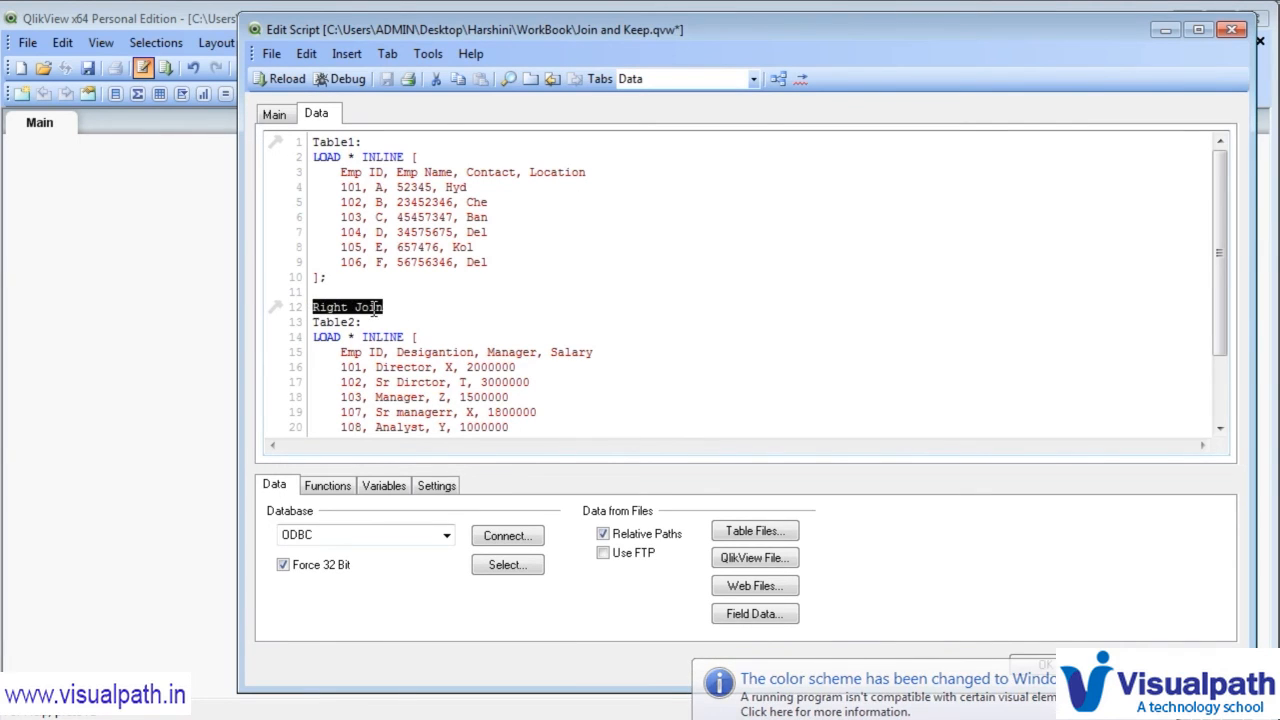
double_click(369, 305)
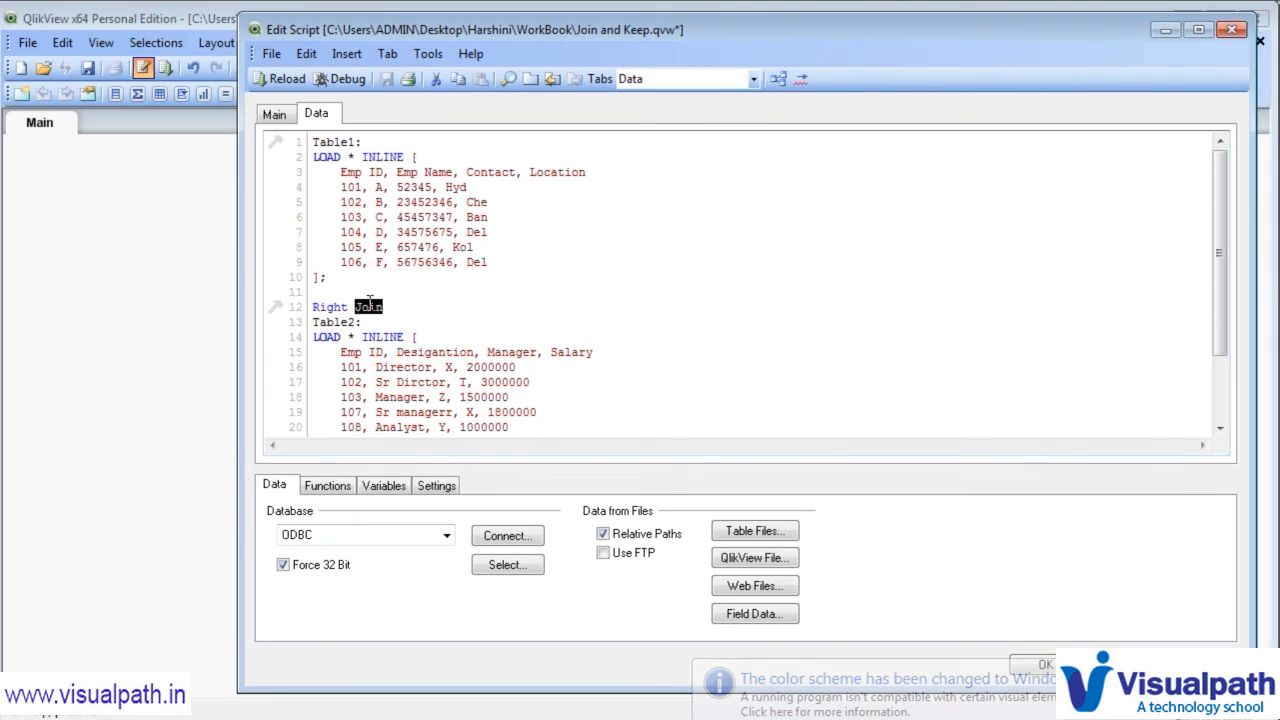
text(KEE)
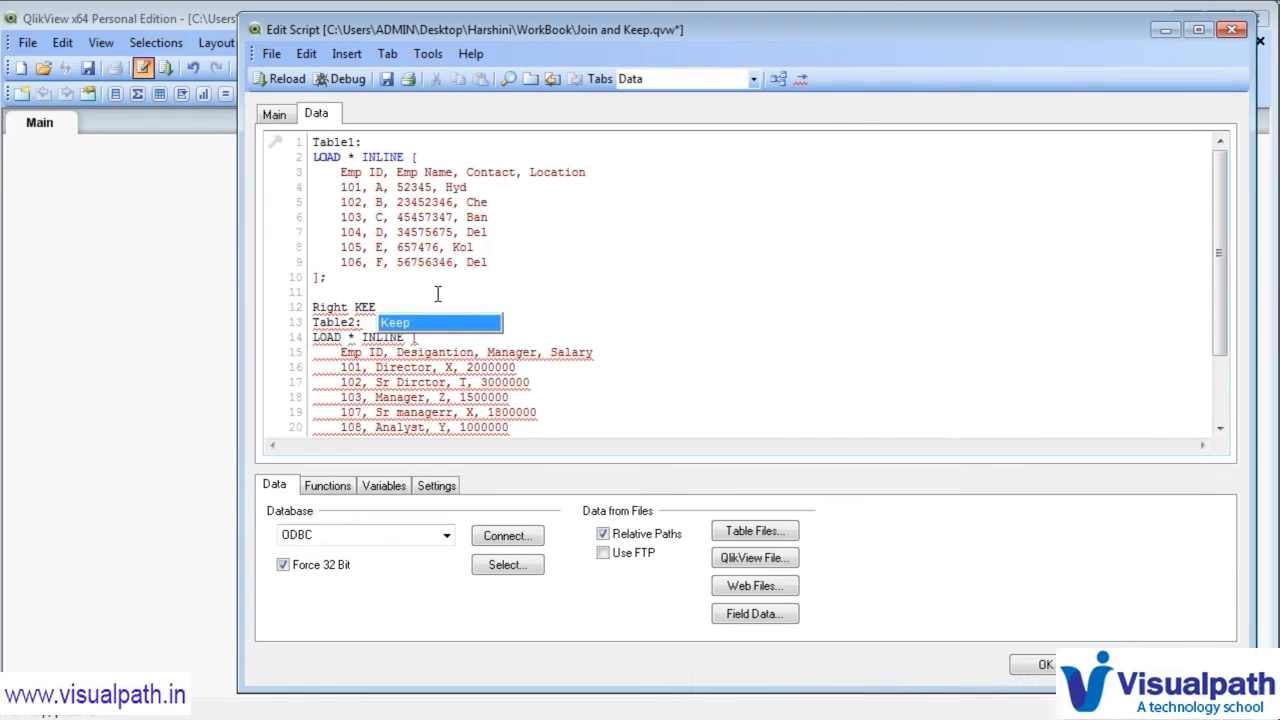
text(P)
- Replace Right with LEFT in the KEEP prefix above Table2, and change it again to INNER
key(ctrl+shift+Left)
key(Left)
key(Left)
key(ctrl+shift+Left)
text(LEFT)
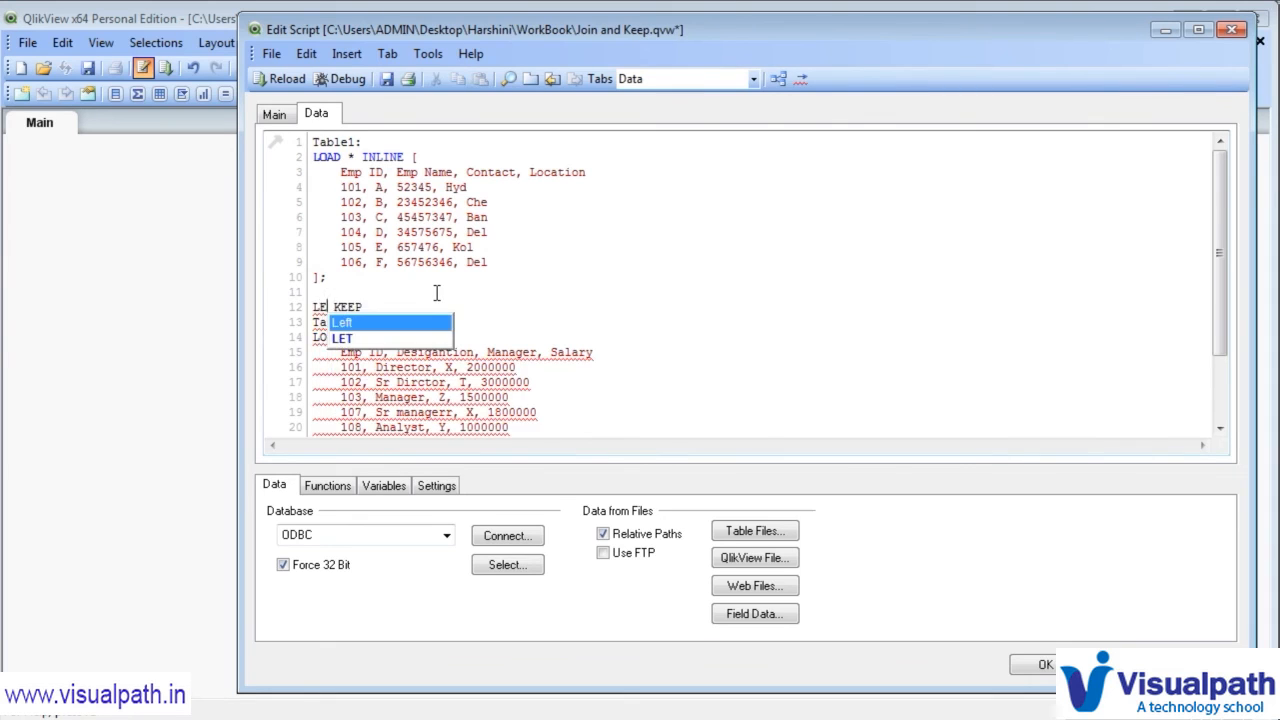
key(ctrl+shift+Left)
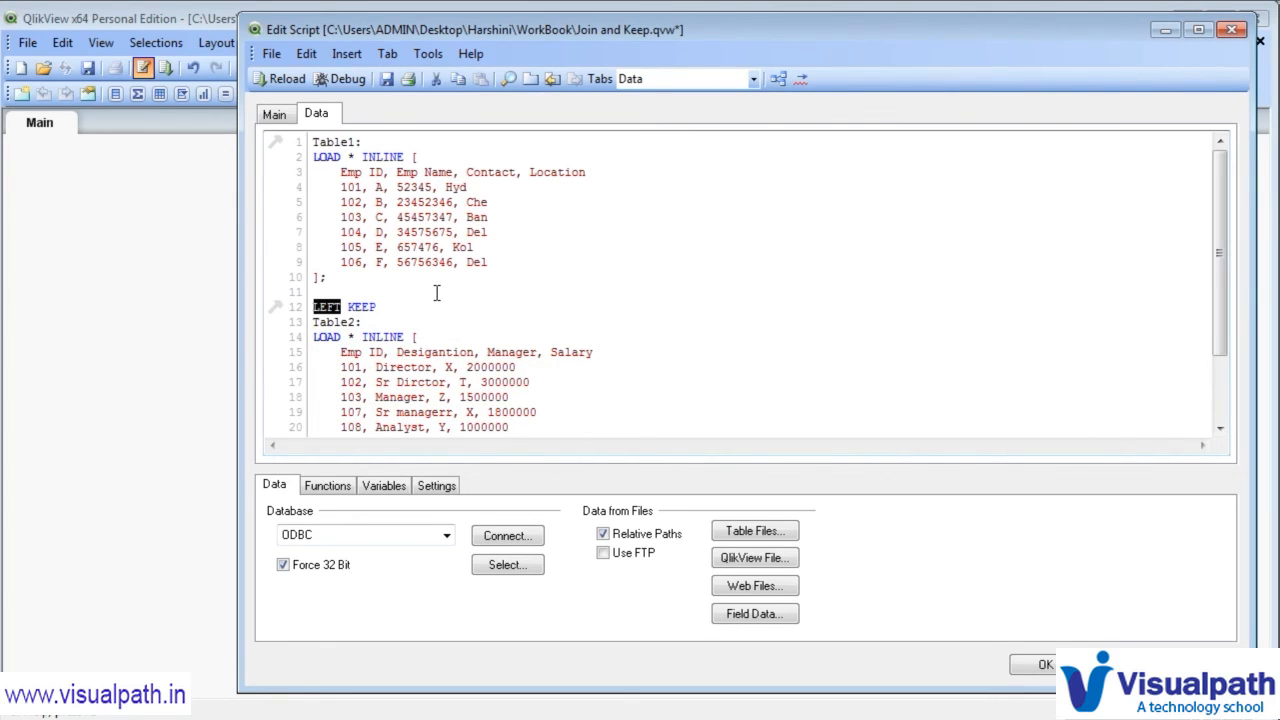
text(I)
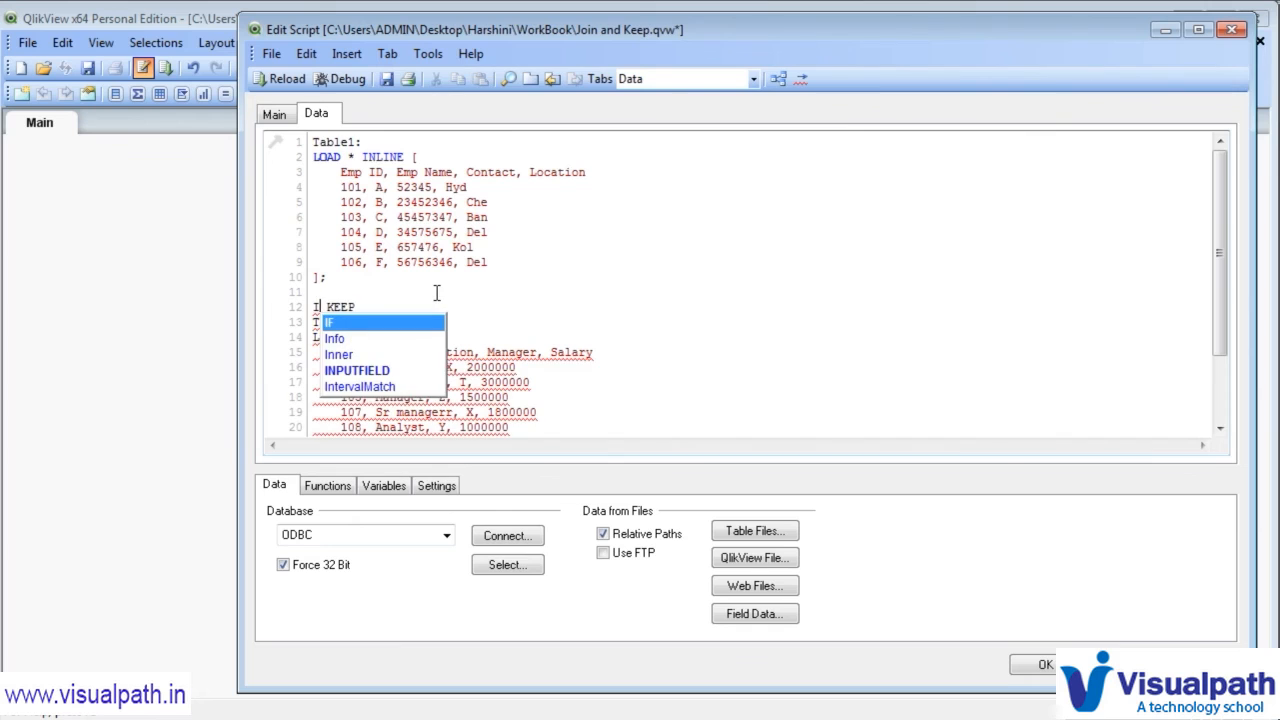
text(NNER)
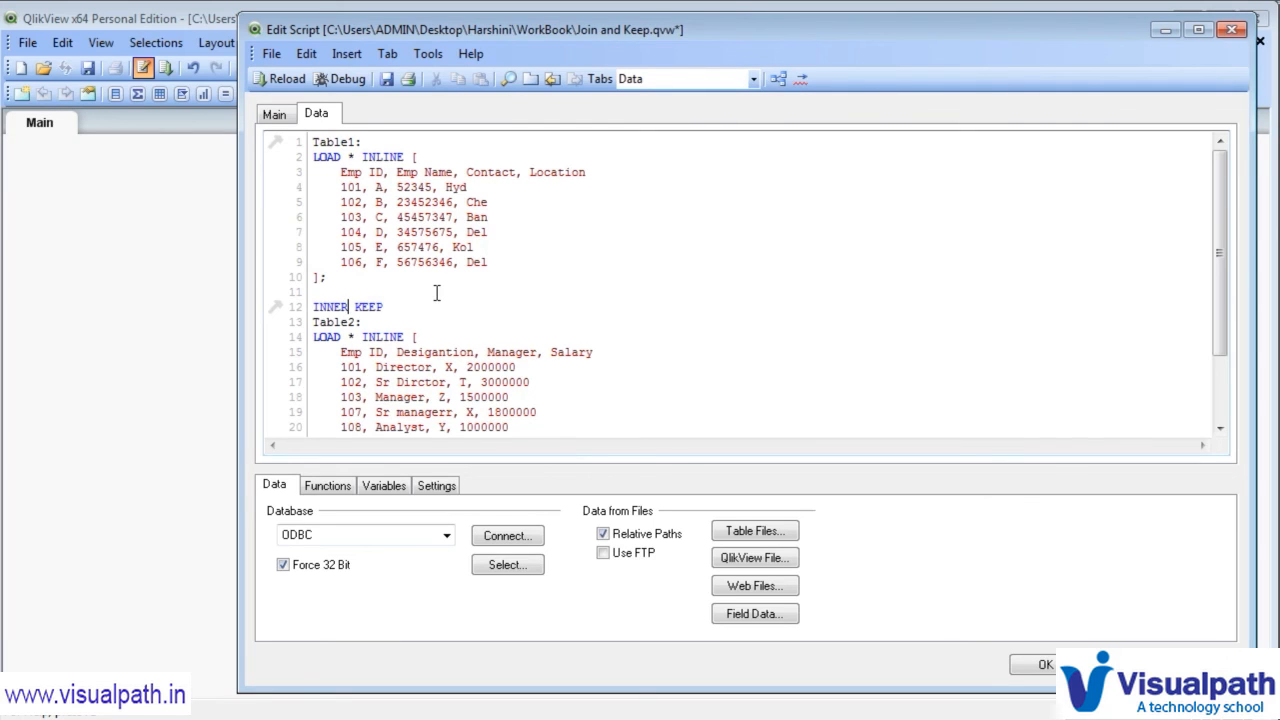
- Change the Table2 prefix to INNER JOIN and reload the script, dismissing the sheet properties
double_click(367, 307)
text(JOIN)
drag(341, 188, 503, 218)
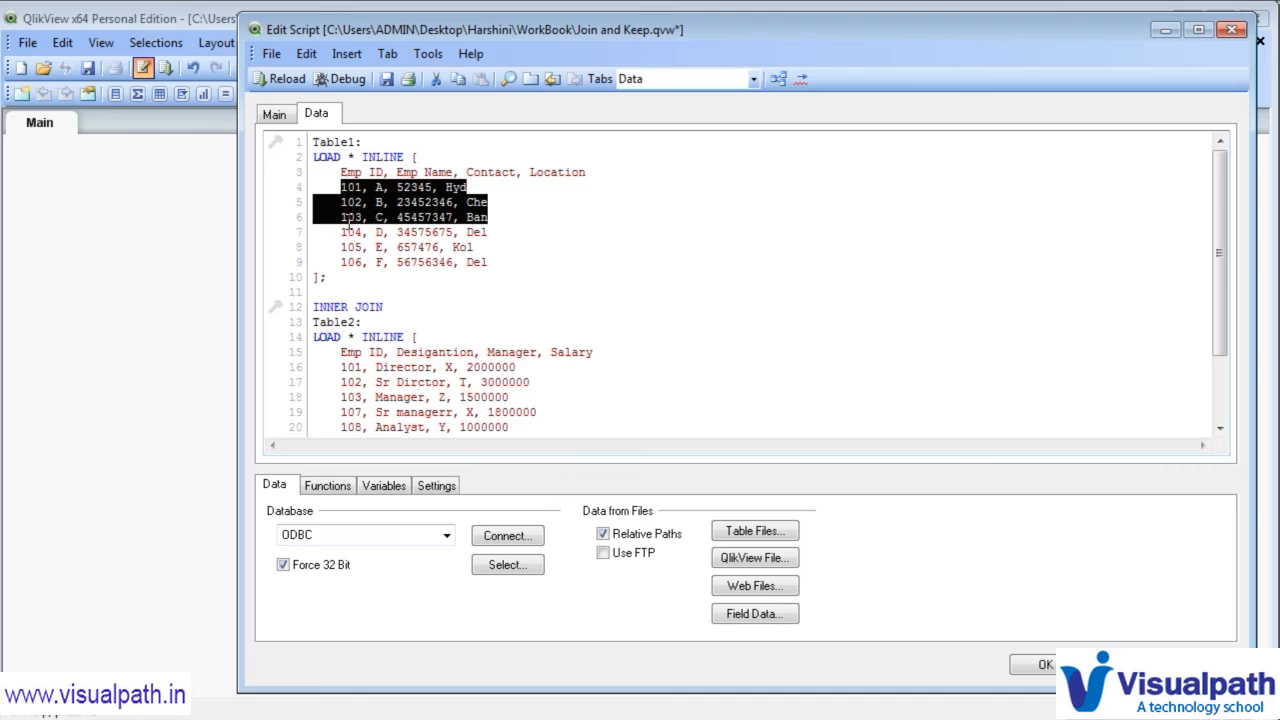
click(280, 78)
click(663, 606)
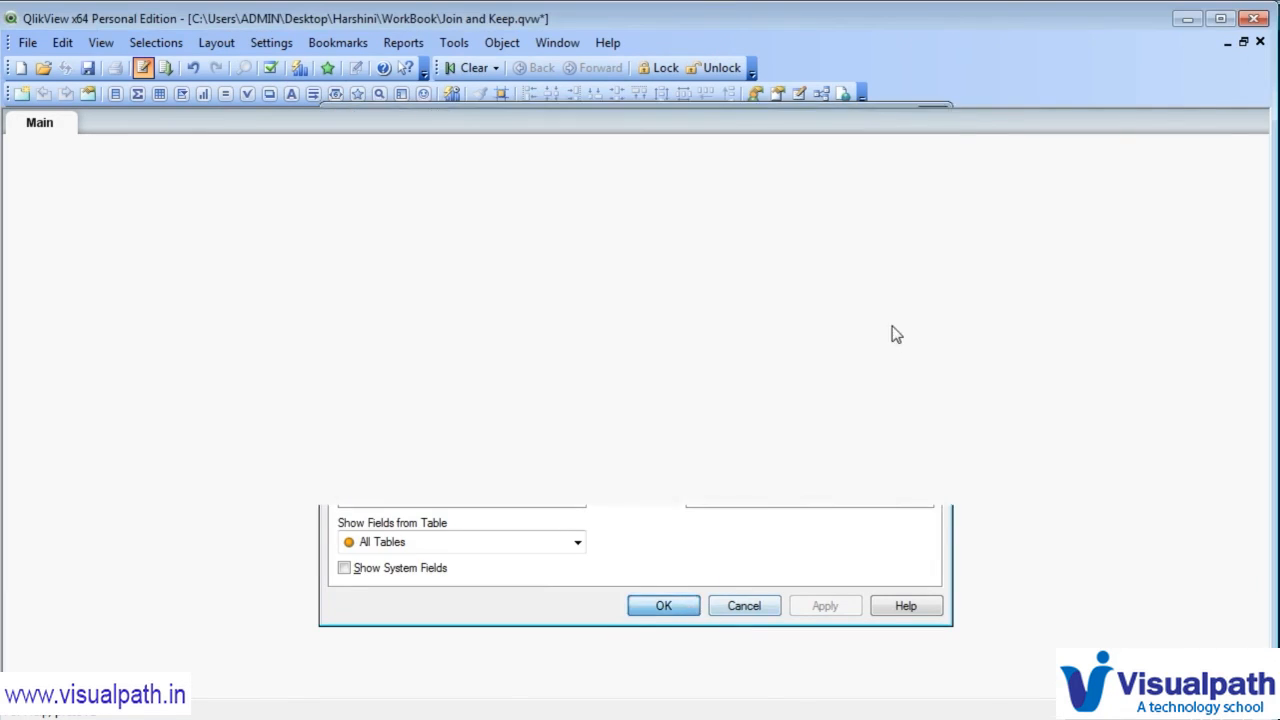
- Preview the inner-joined Table1 records in the table viewer and close it
click(818, 92)
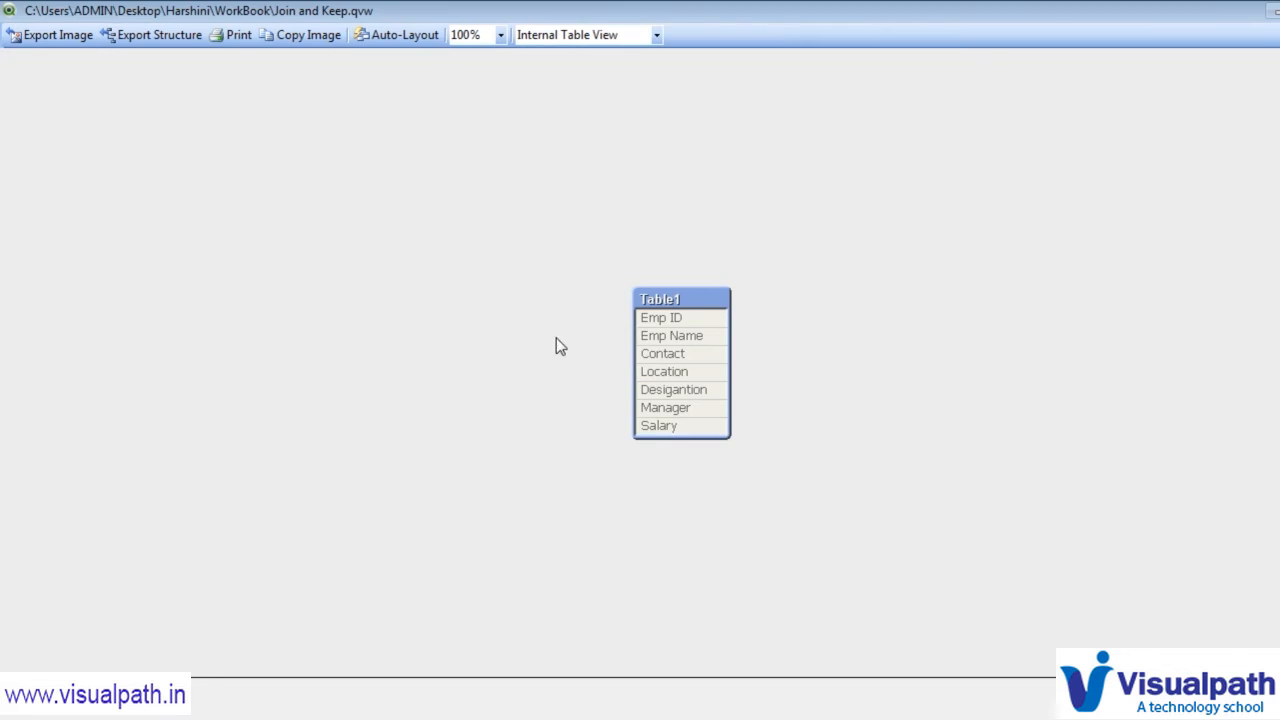
right_click(710, 306)
click(758, 314)
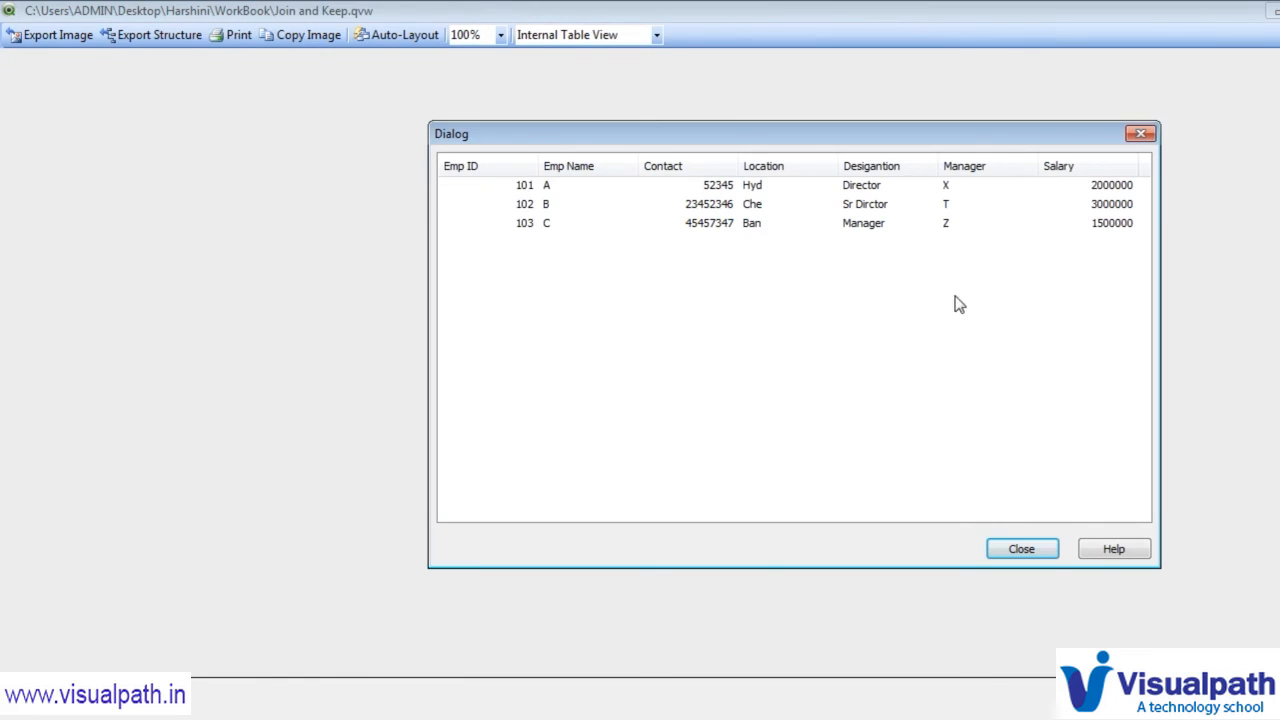
click(1021, 549)
key(Escape)
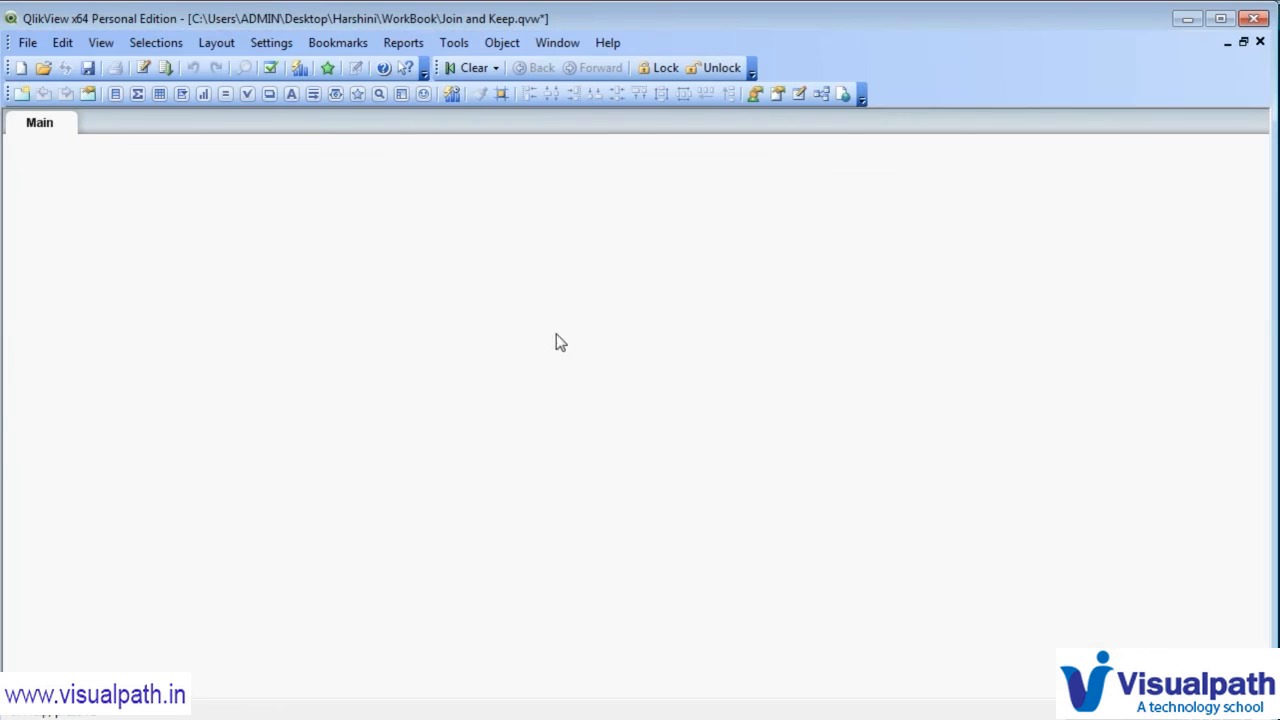
- Reopen the script, change the Table2 prefix to INNER KEEP, and save the document
key(ctrl+e)
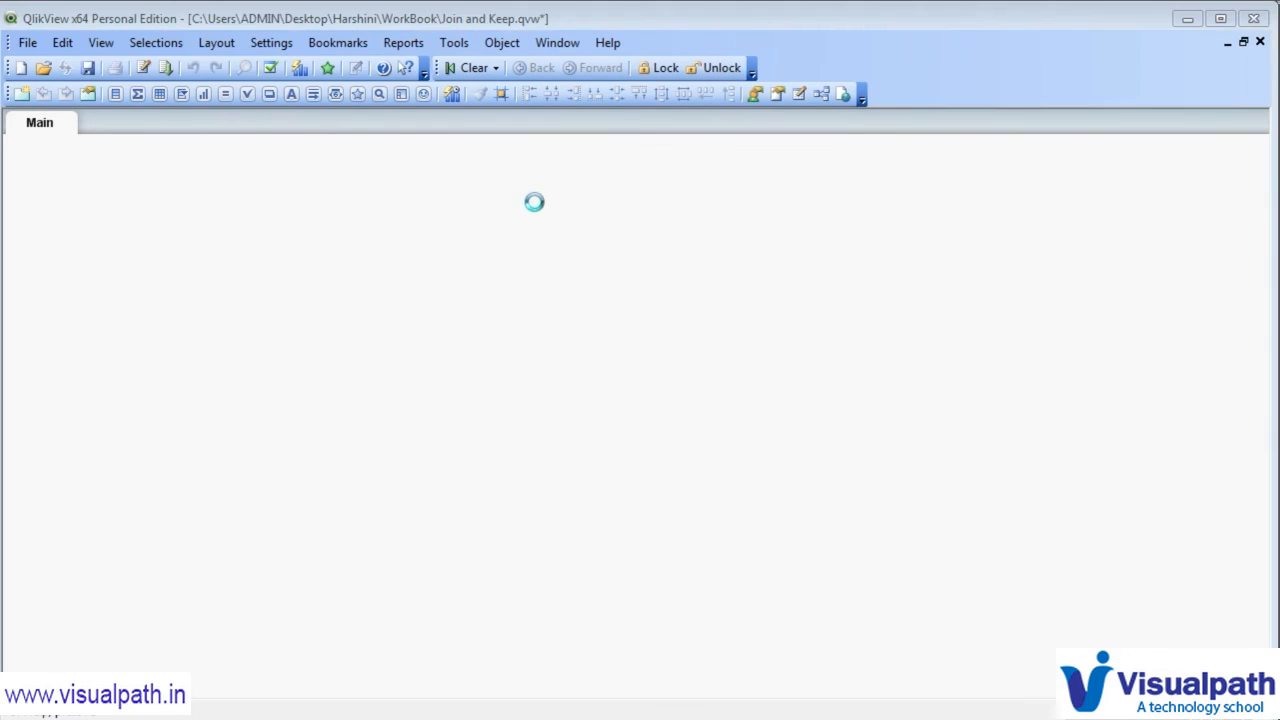
double_click(368, 307)
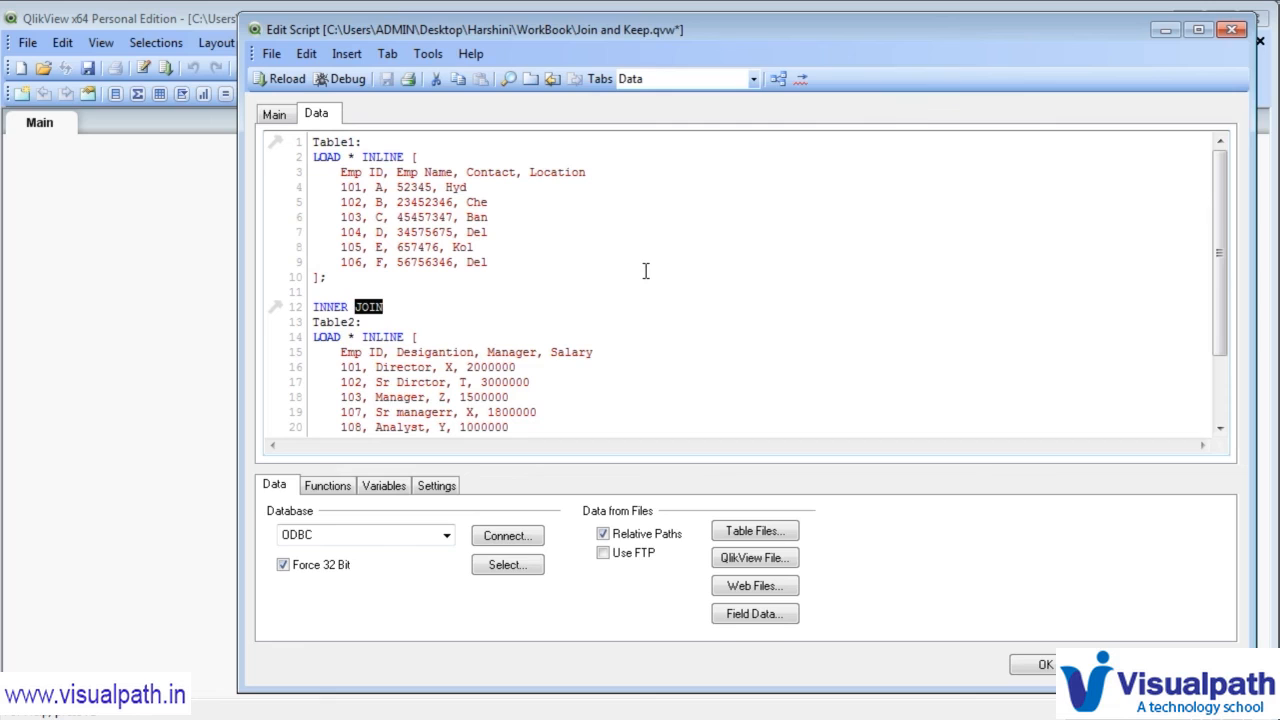
text(KEEP)
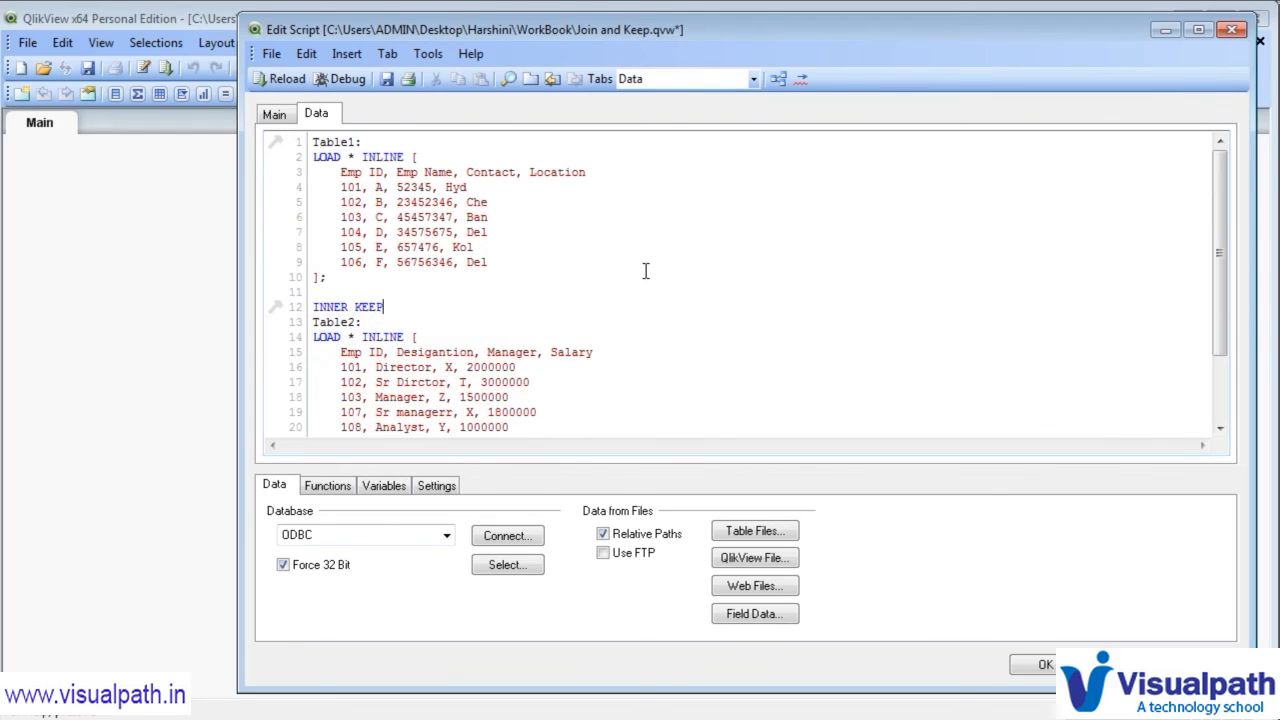
click(386, 78)
- Highlight the Table1 rows 101 to 103 and reload the inner-keep script, dismissing the sheet properties
drag(333, 172, 518, 222)
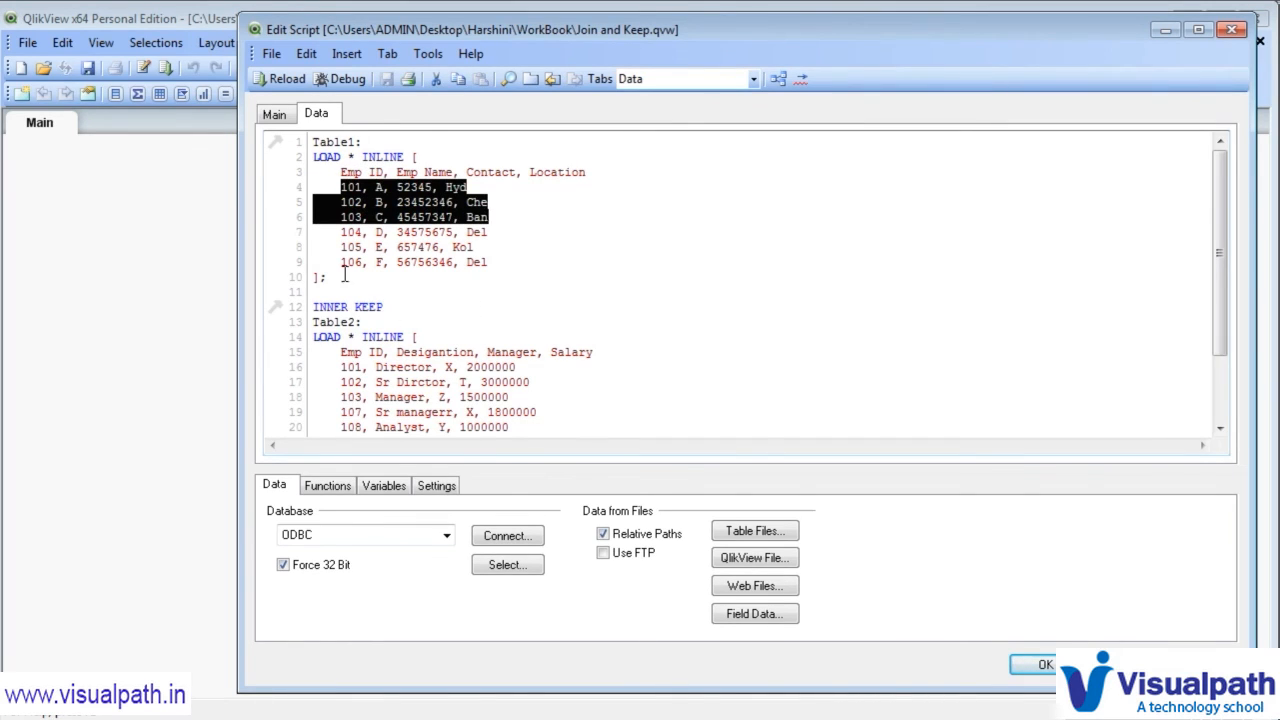
click(264, 86)
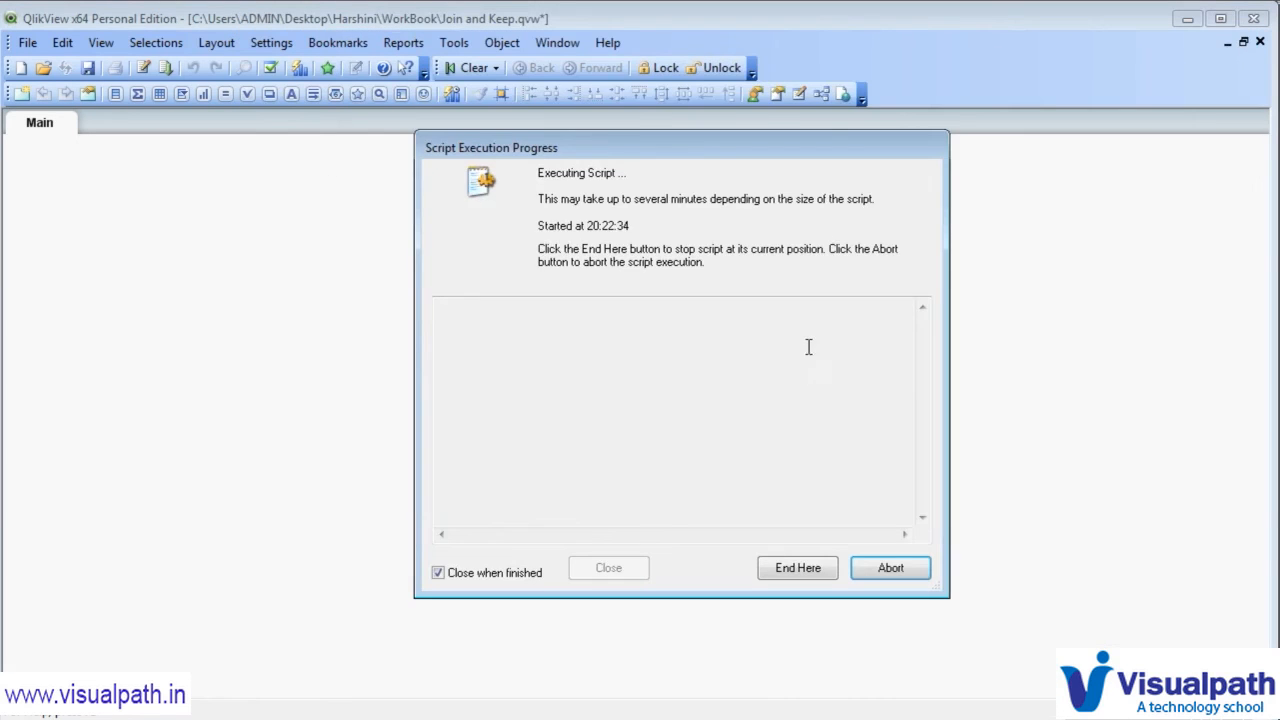
click(667, 604)
- Open the table viewer and arrange Table1 and Table2 side by side
click(821, 93)
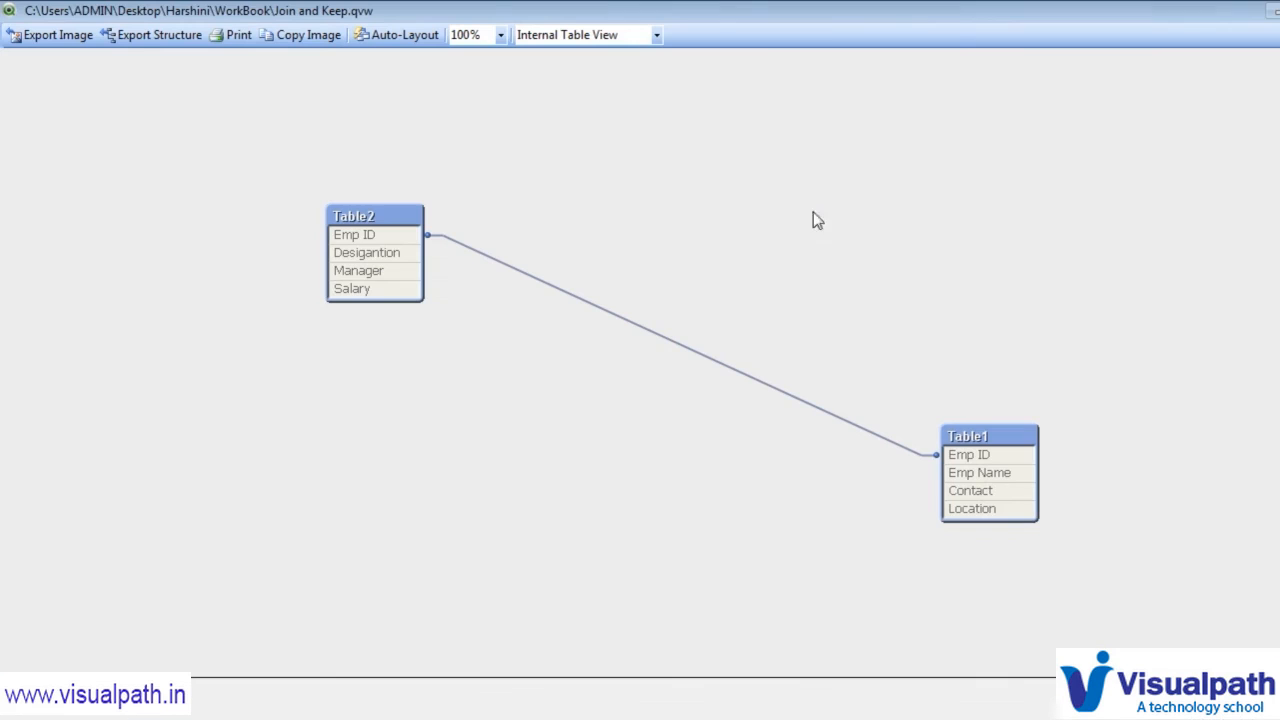
mouse_move(395, 291)
drag(363, 219, 1082, 400)
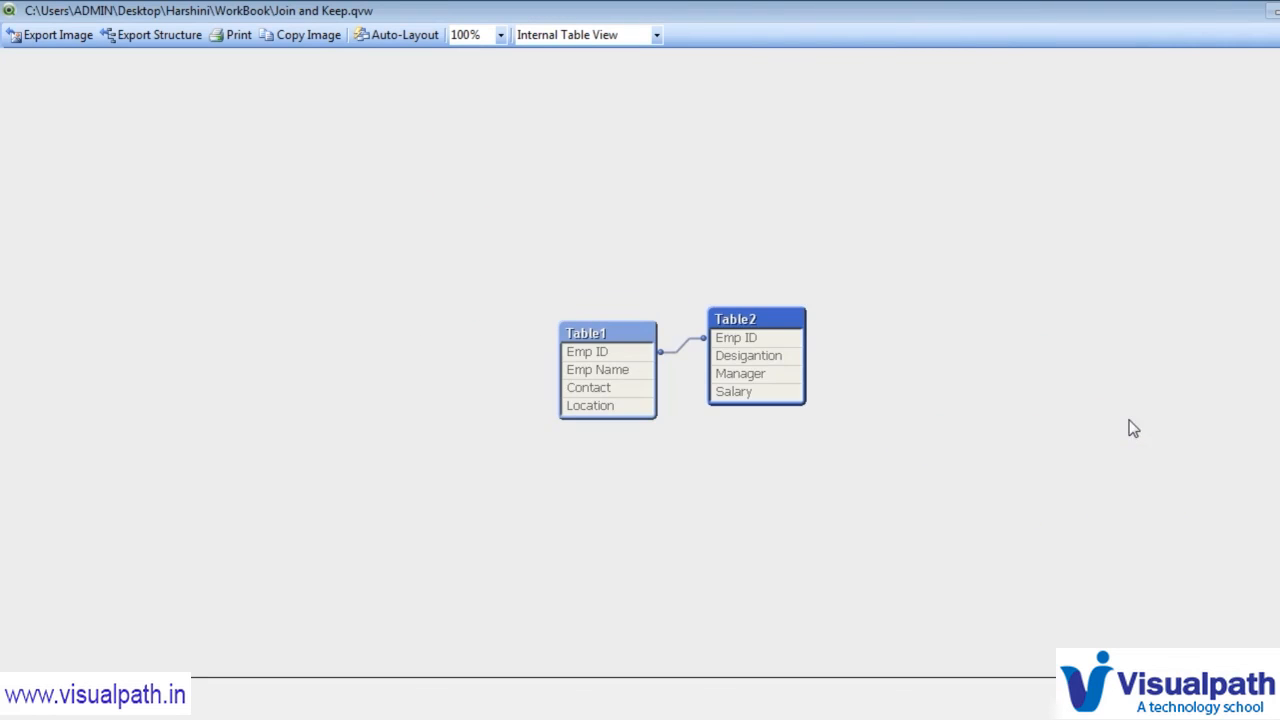
drag(625, 335, 575, 318)
- Preview the Table1 and Table2 records produced by the inner keep, and close the table viewer
right_click(586, 335)
click(608, 332)
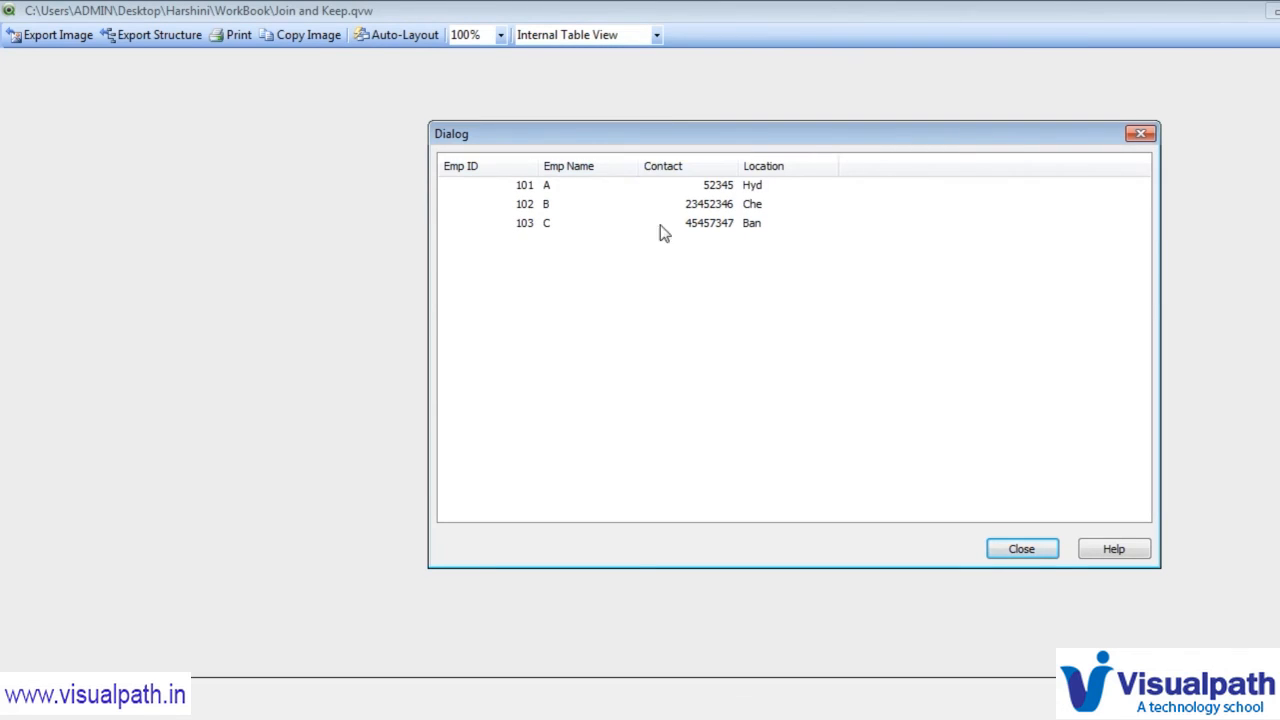
click(1050, 548)
right_click(822, 344)
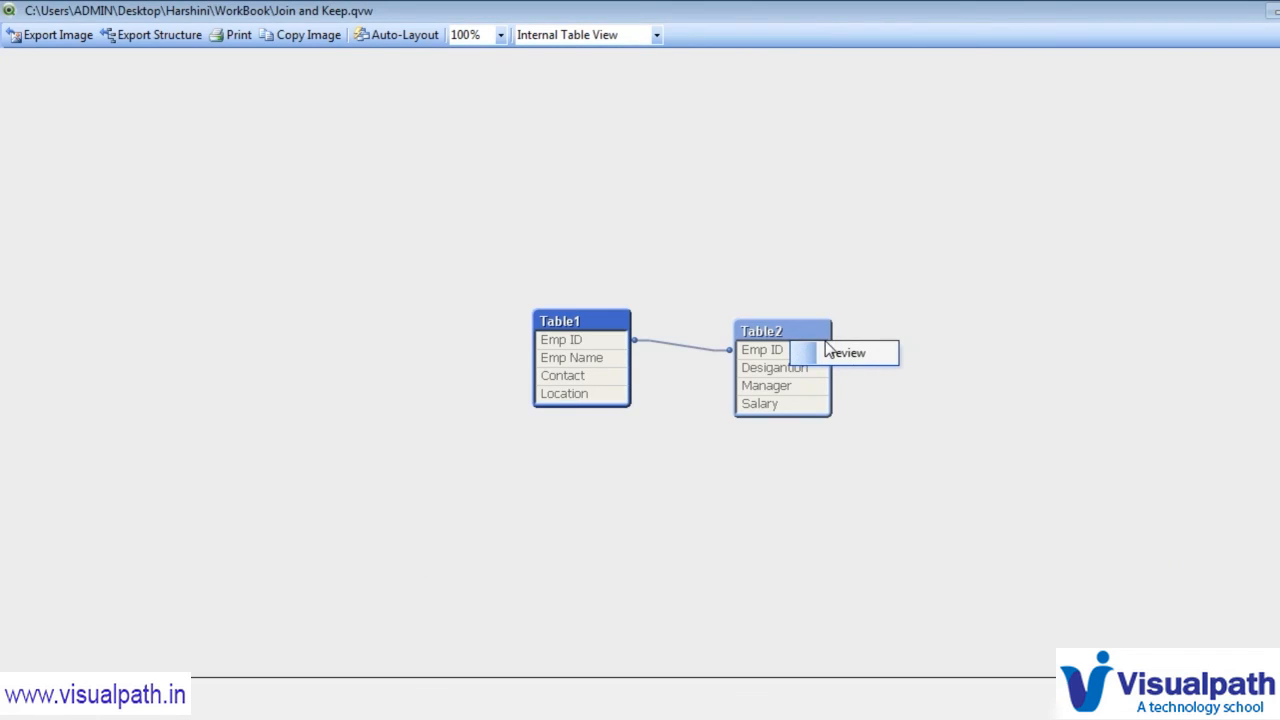
click(846, 362)
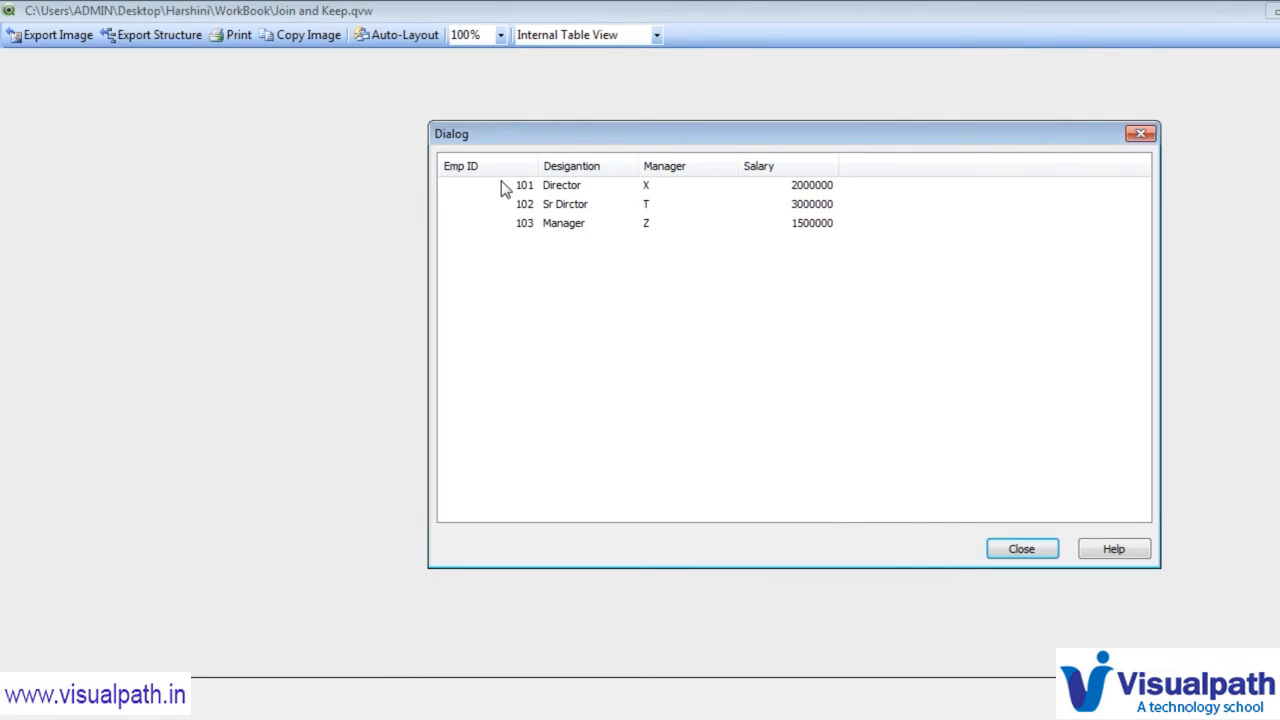
click(1021, 549)
key(Escape)
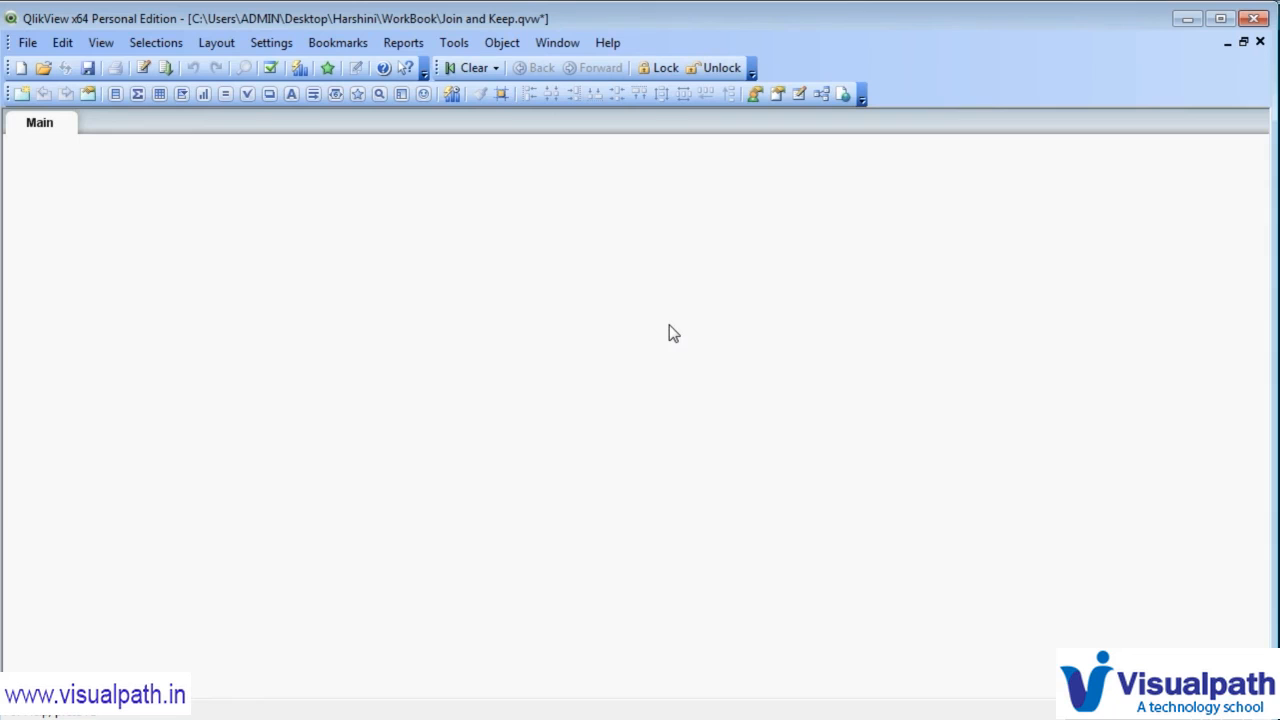
- Open the script and replace INNER KEEP above Table2 with LEFT JOIN
key(ctrl+e)
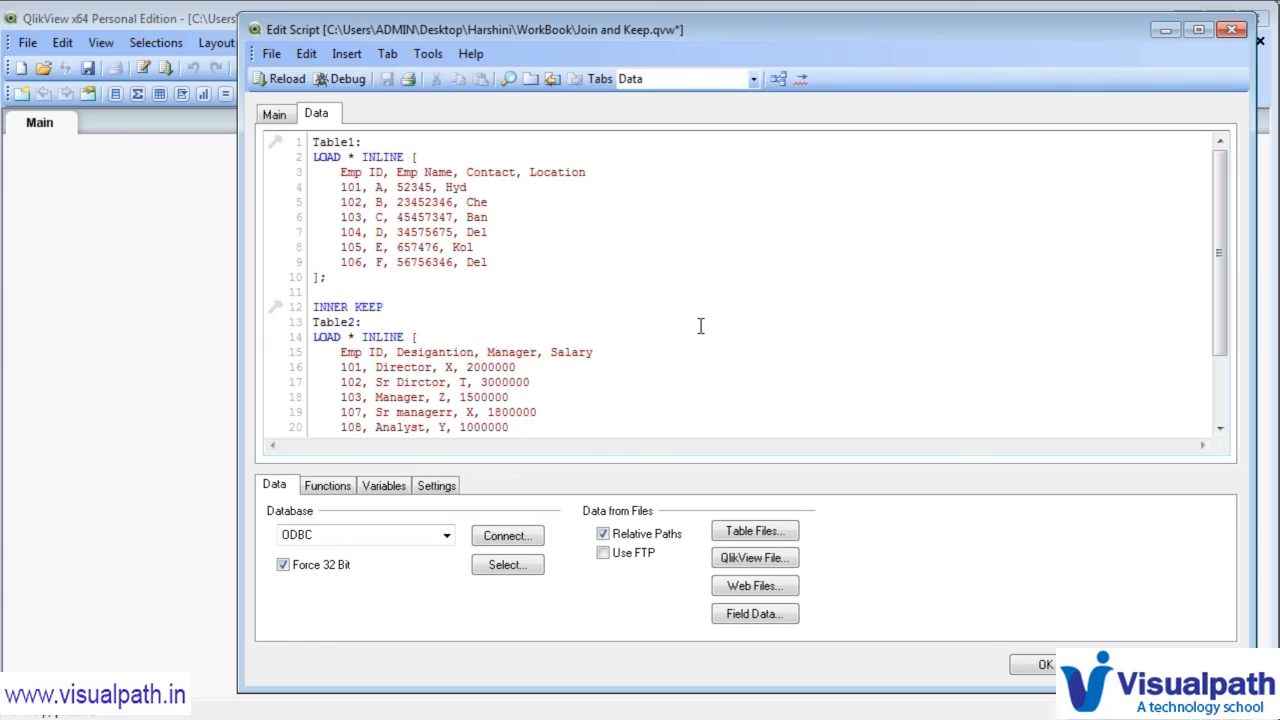
double_click(318, 307)
key(ctrl+shift+Left)
key(ctrl+shift+Right)
key(ctrl+shift+Right)
key(ctrl+shift+Right)
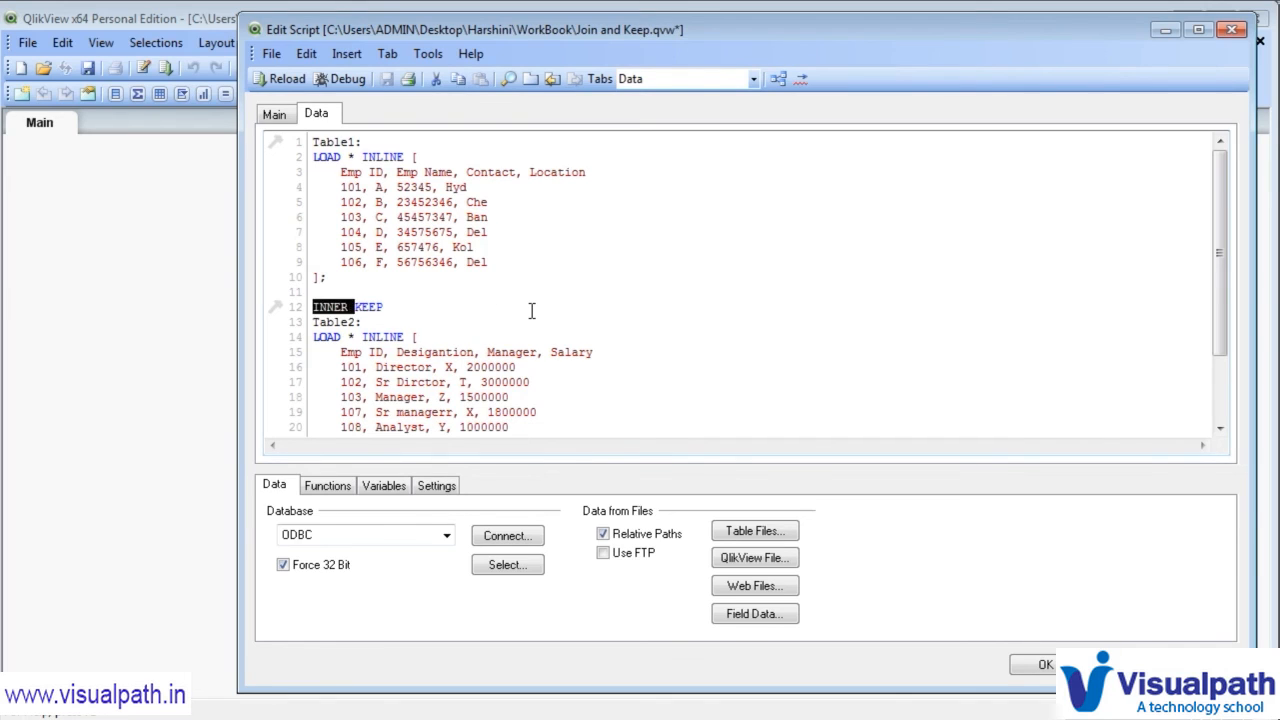
text(LEFT)
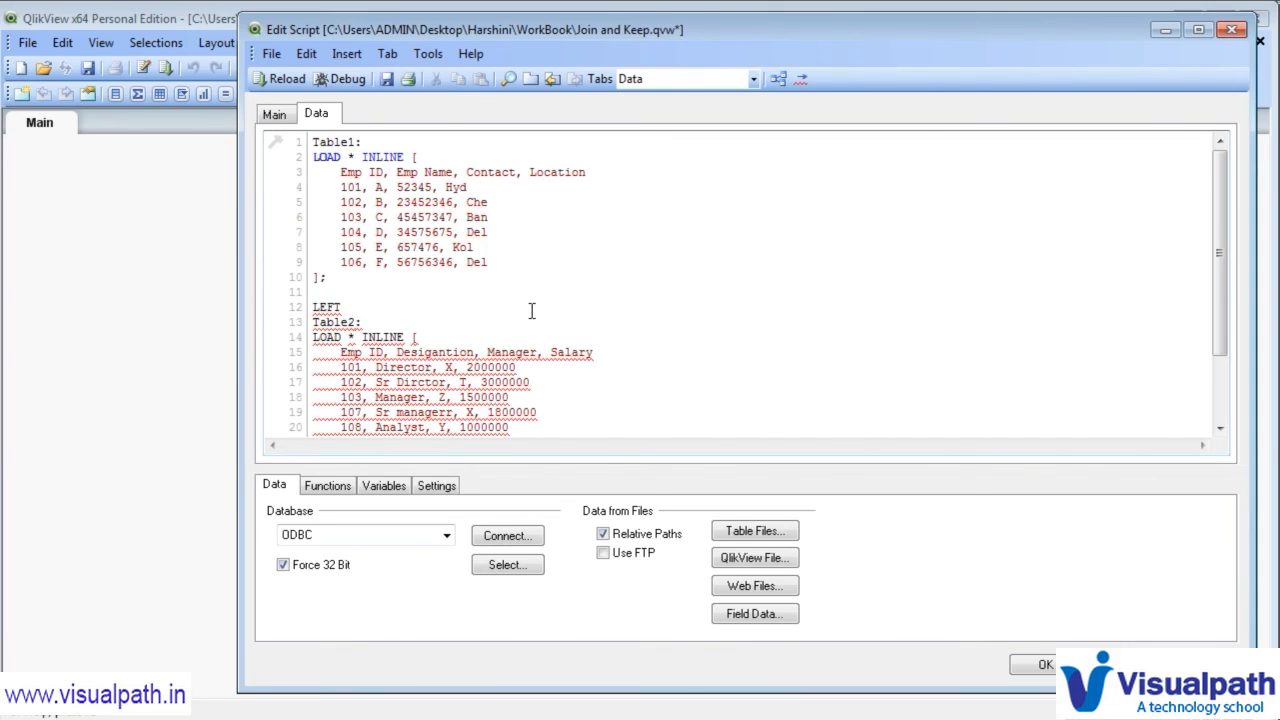
text( JOIN)
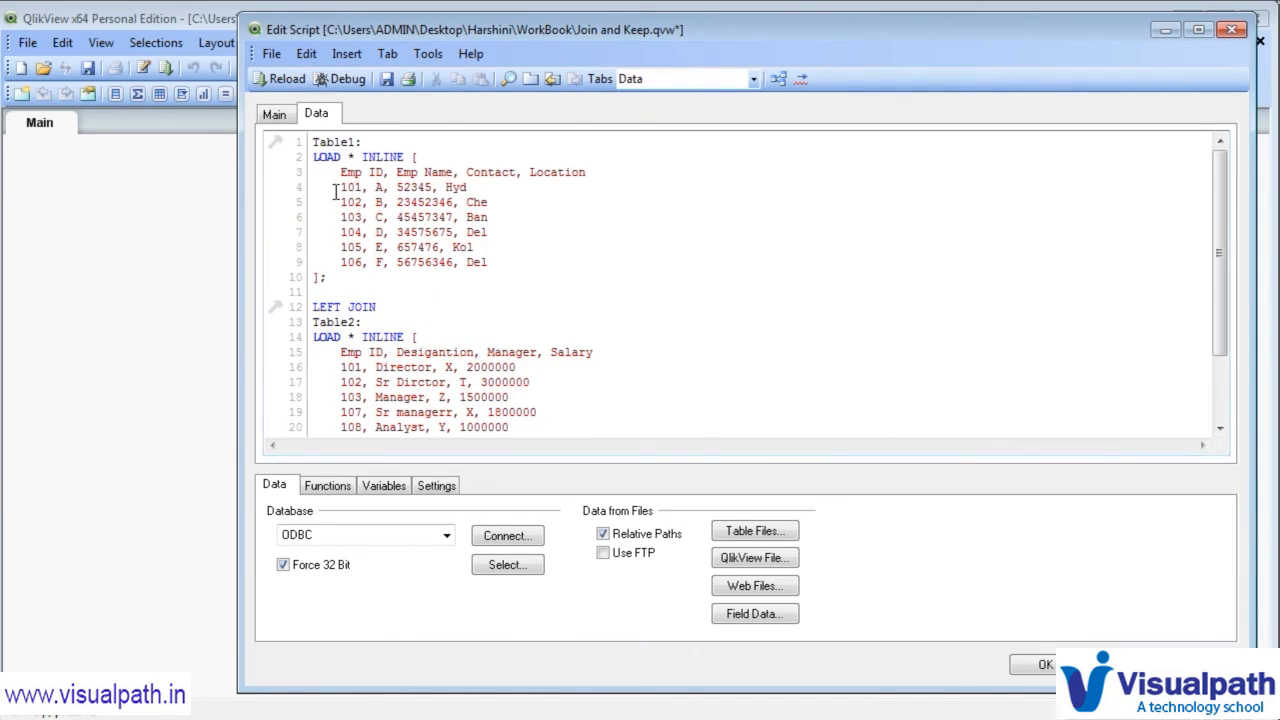
- Highlight Table1 and the Table2 rows 101 to 103, replace JOIN with KEEP after LEFT above Table2, and save the document
drag(314, 142, 490, 262)
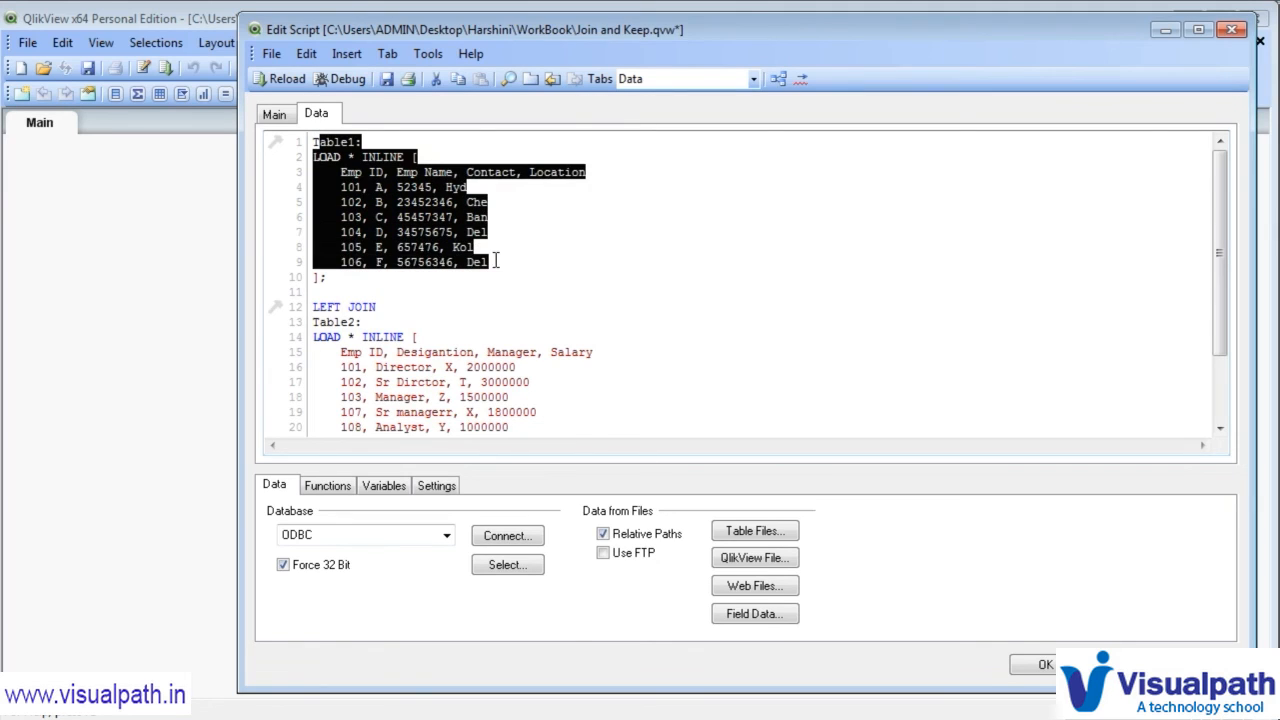
drag(340, 368, 537, 398)
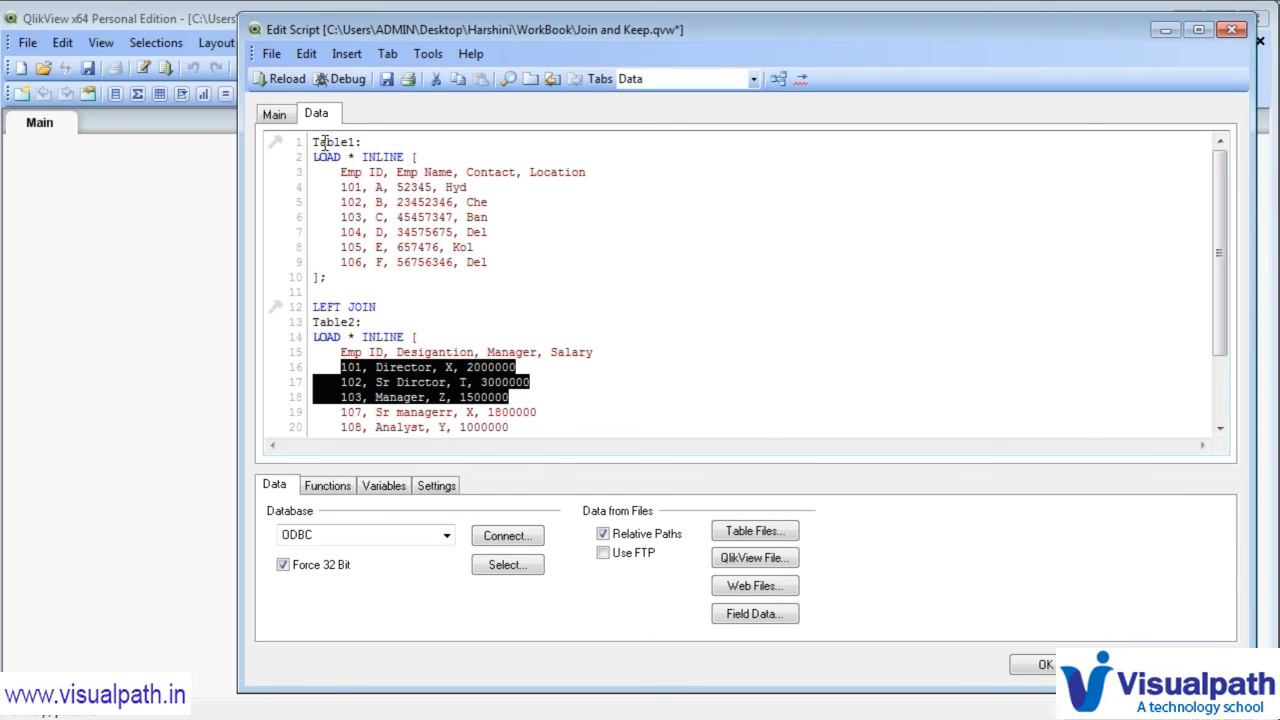
click(394, 306)
double_click(362, 306)
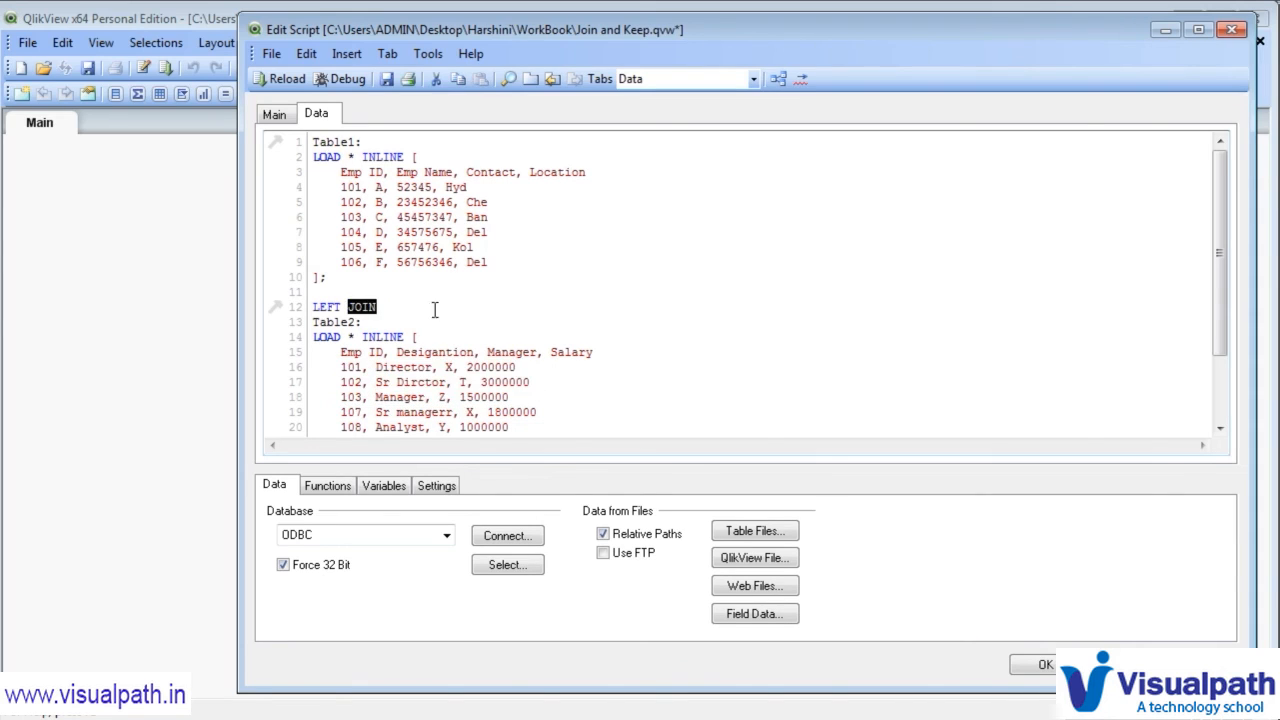
text(KEEP)
click(386, 79)
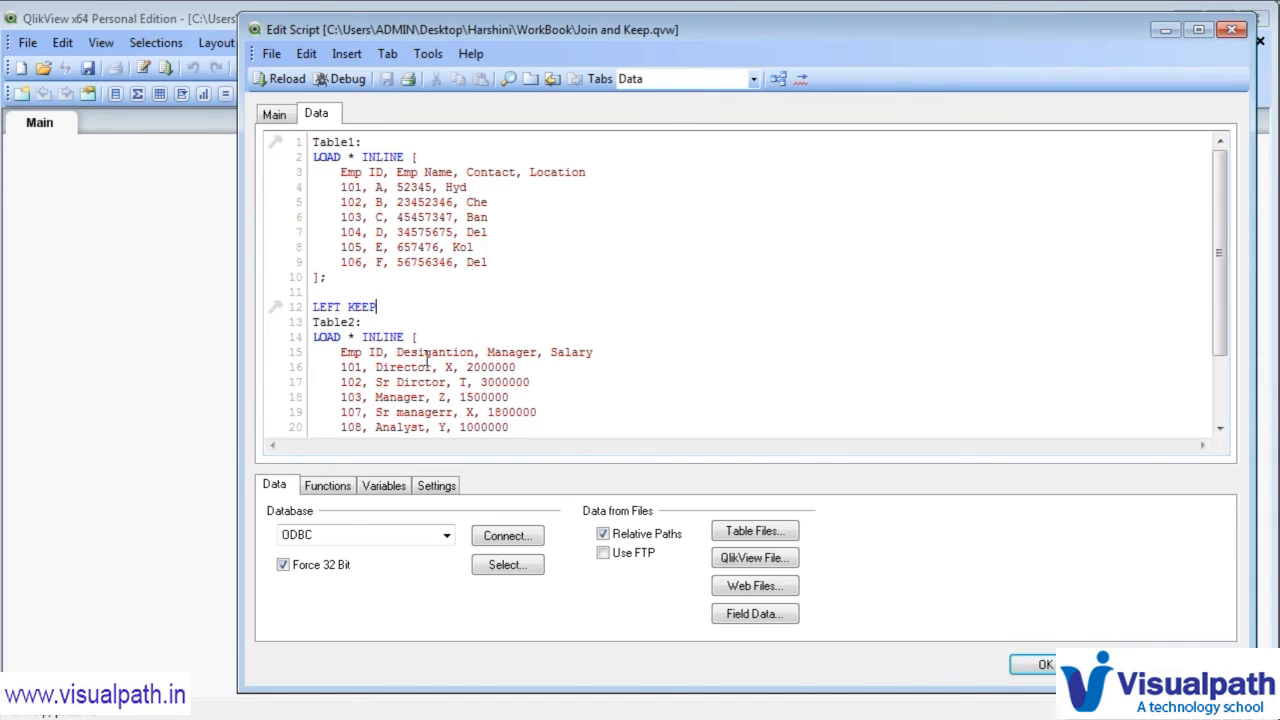
- Highlight the Table1 load and the Table2 rows 101 to 103, and reload the left-keep script, dismissing the sheet properties
drag(327, 277, 313, 157)
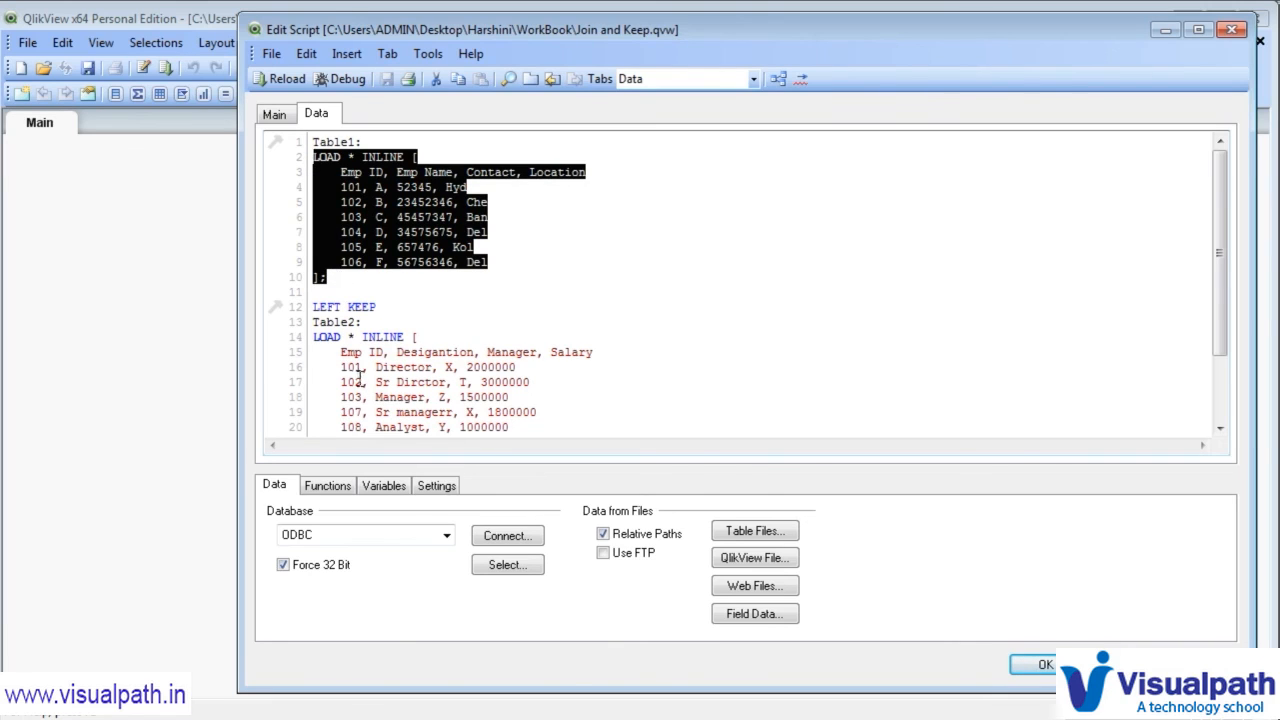
scroll(339, 367, down, 1)
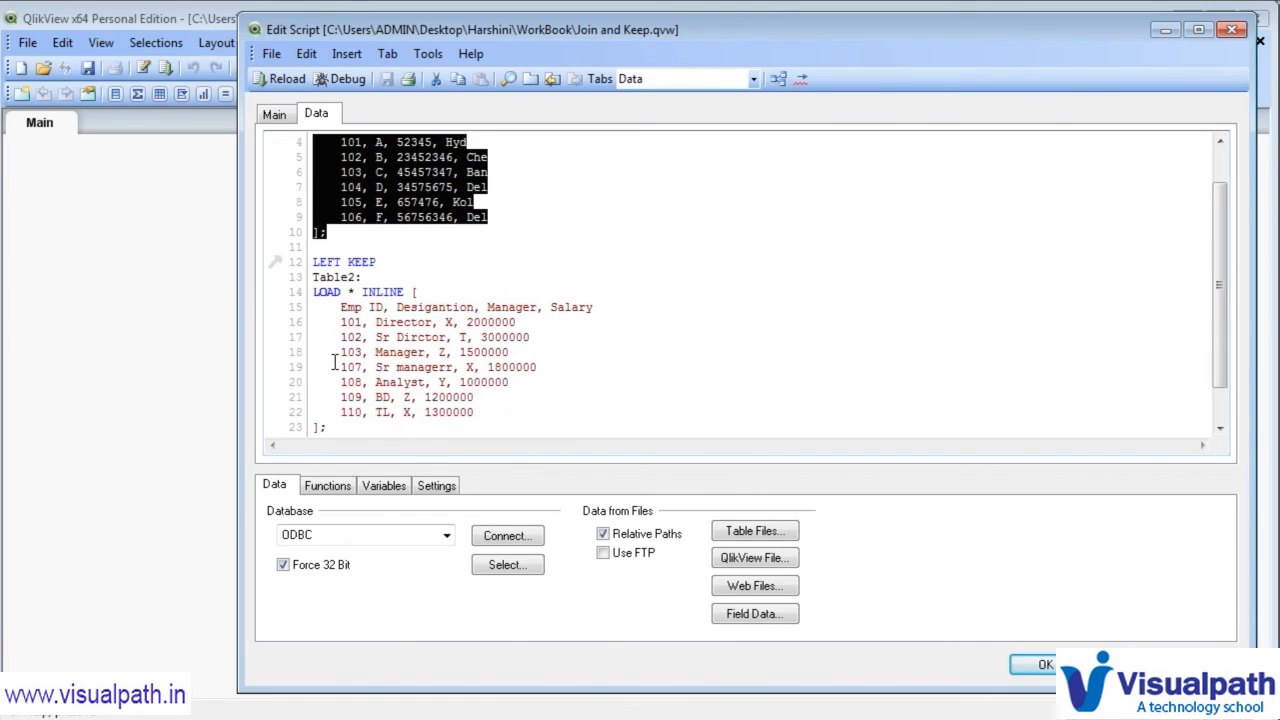
drag(338, 327, 520, 352)
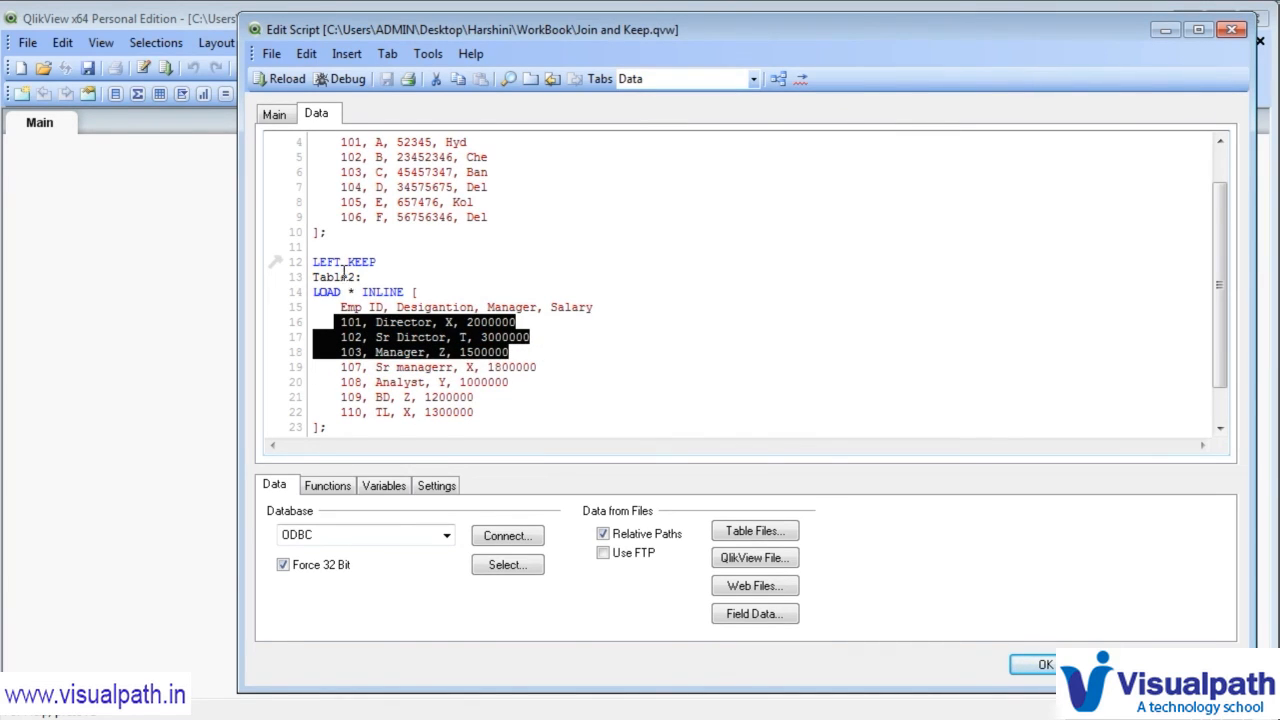
scroll(344, 272, up, 1)
drag(344, 276, 314, 142)
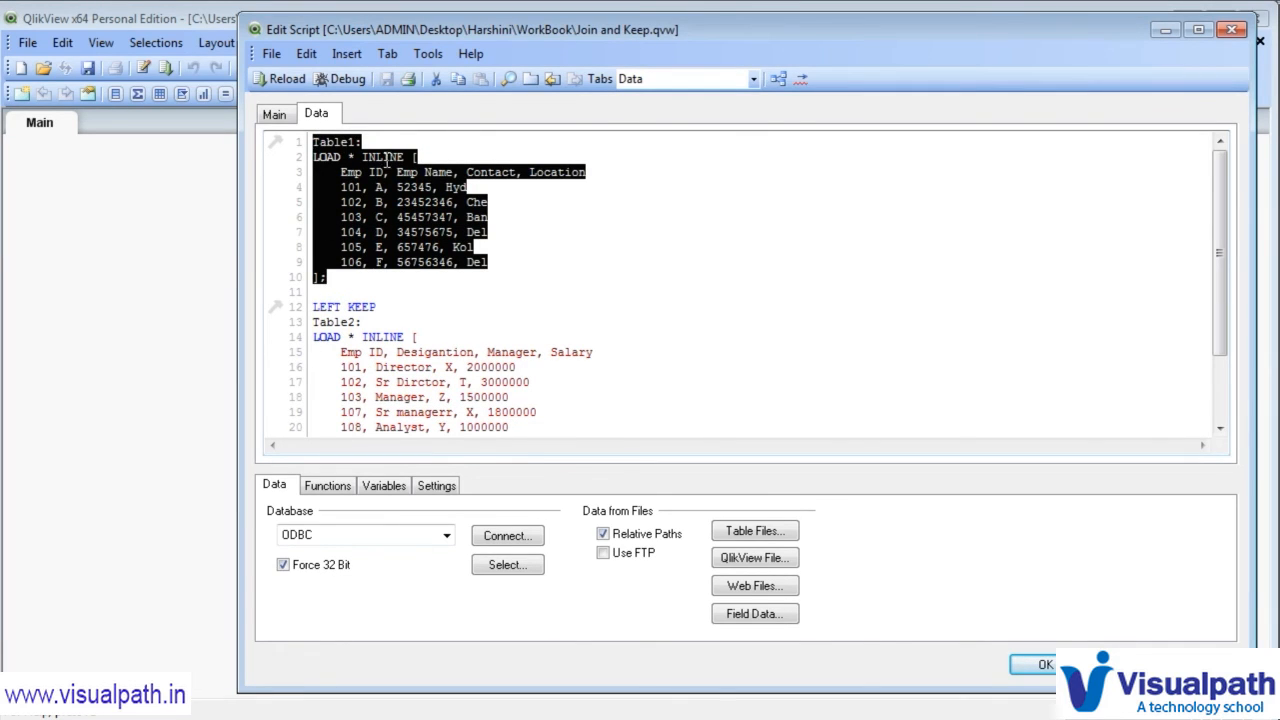
click(286, 80)
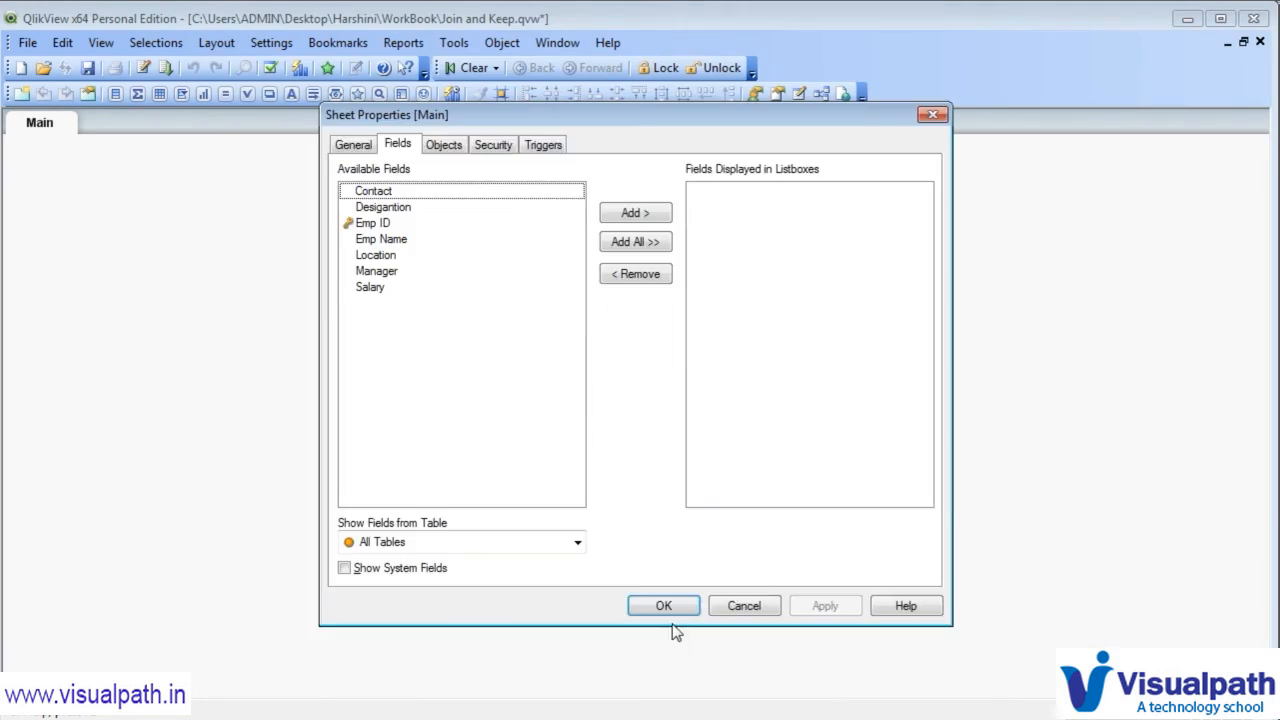
click(640, 607)
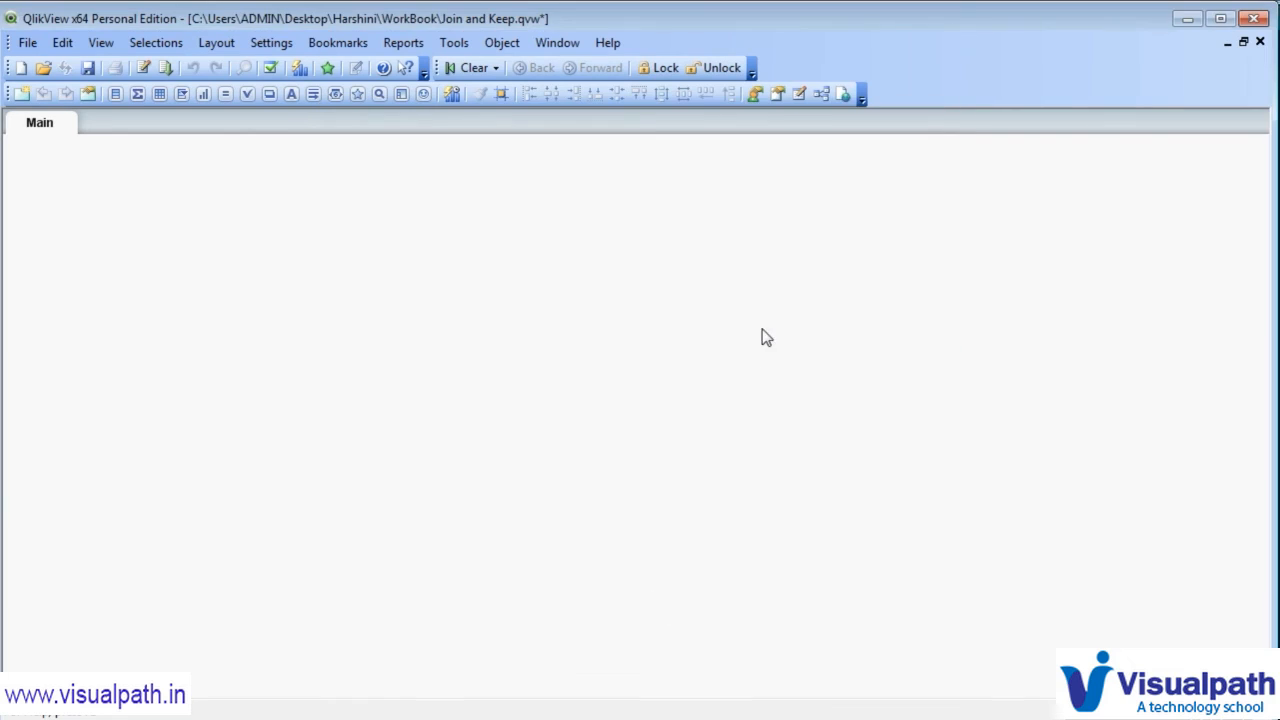
- Preview the Table1 and Table2 records produced by the left keep in the table viewer, and close the viewer
click(821, 93)
mouse_move(588, 333)
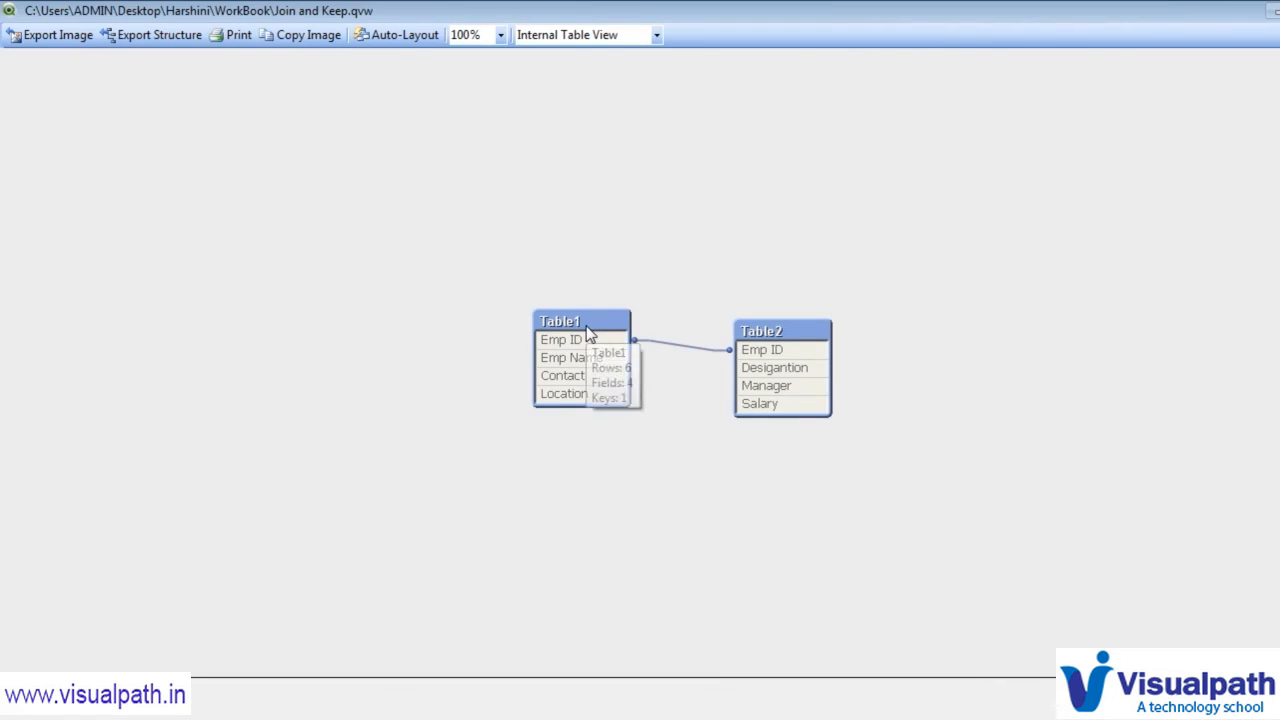
right_click(572, 328)
click(582, 336)
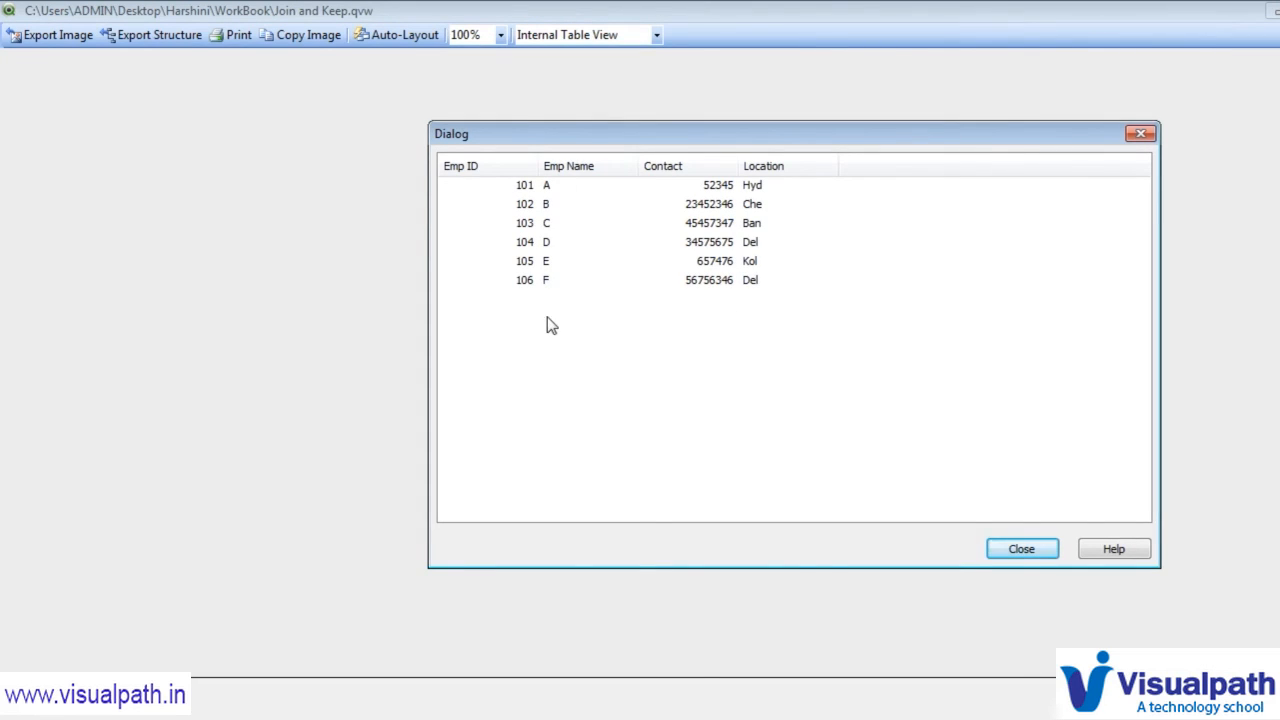
click(1020, 555)
right_click(767, 334)
click(842, 346)
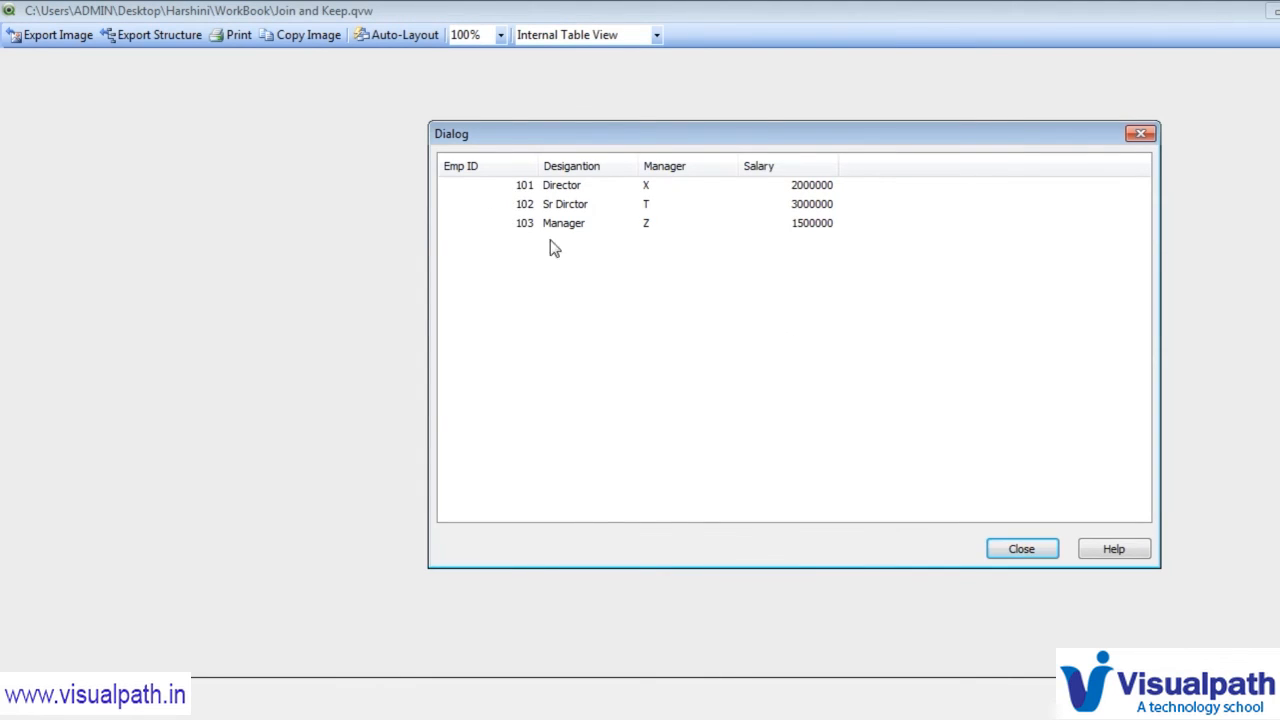
click(1010, 548)
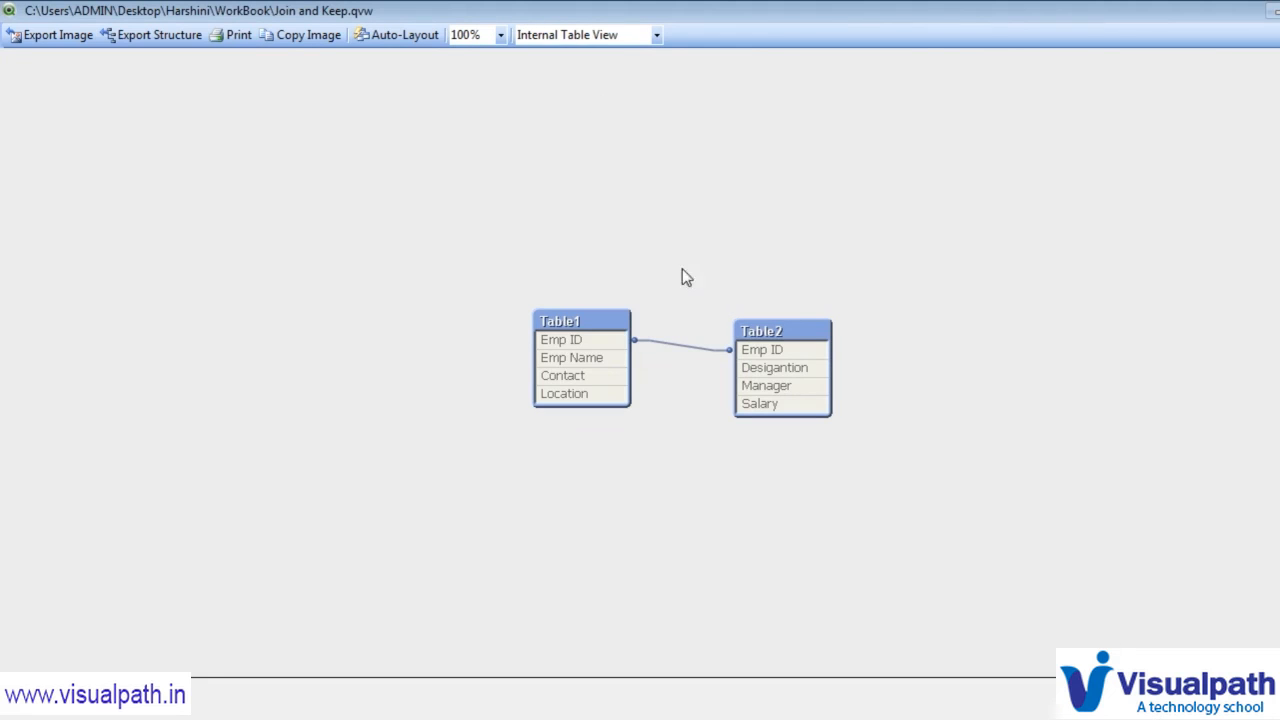
key(Escape)
- Open the script and replace LEFT KEEP above Table2 with RIGHT KEEP
key(ctrl+e)
double_click(316, 310)
text(RIGHT KEEP)
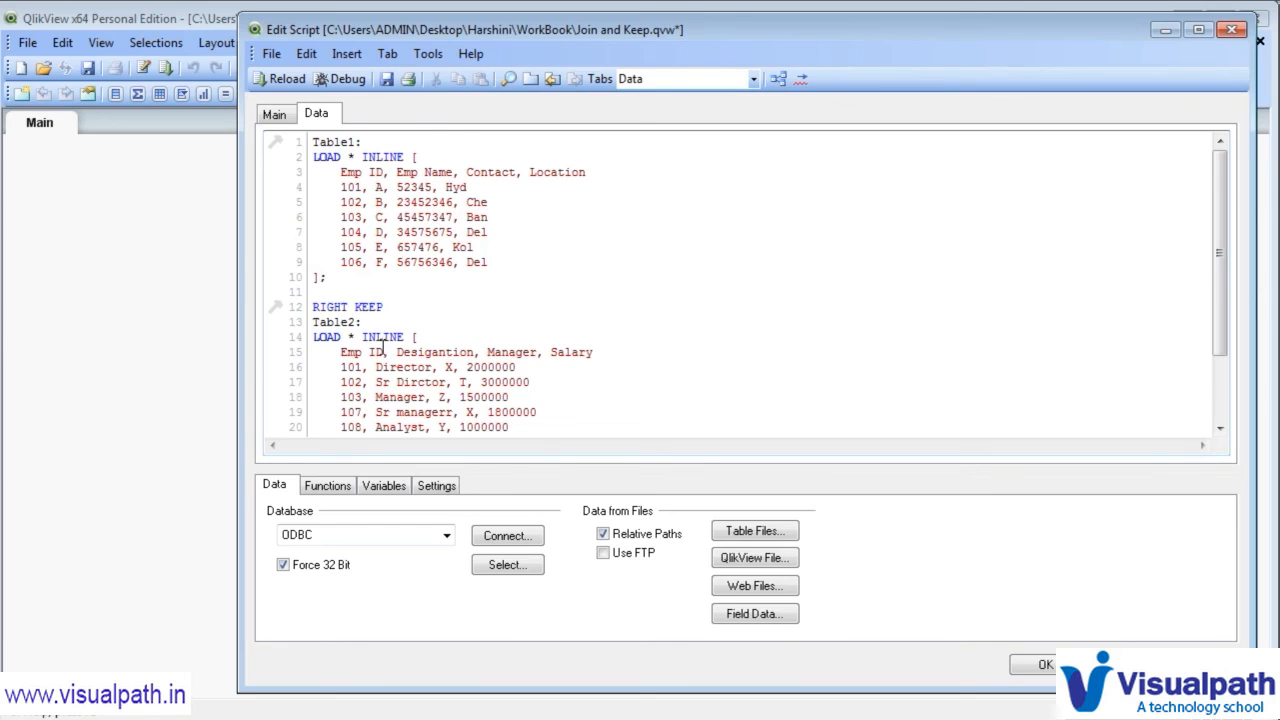
scroll(388, 345, down, 1)
scroll(400, 388, up, 1)
- Highlight the Table1 rows 101 to 103 and the KEEP keyword, and reload the right-keep script, dismissing the sheet properties
drag(321, 172, 535, 213)
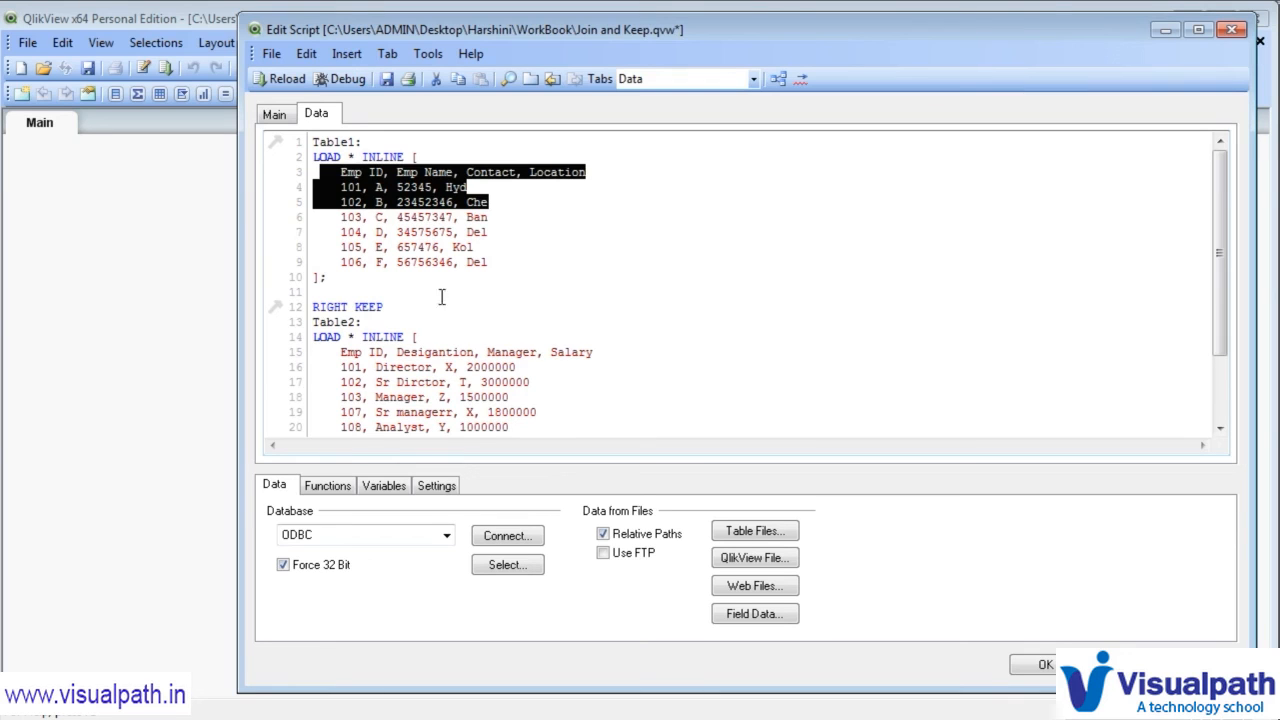
click(333, 186)
drag(340, 187, 493, 217)
scroll(500, 260, down, 1)
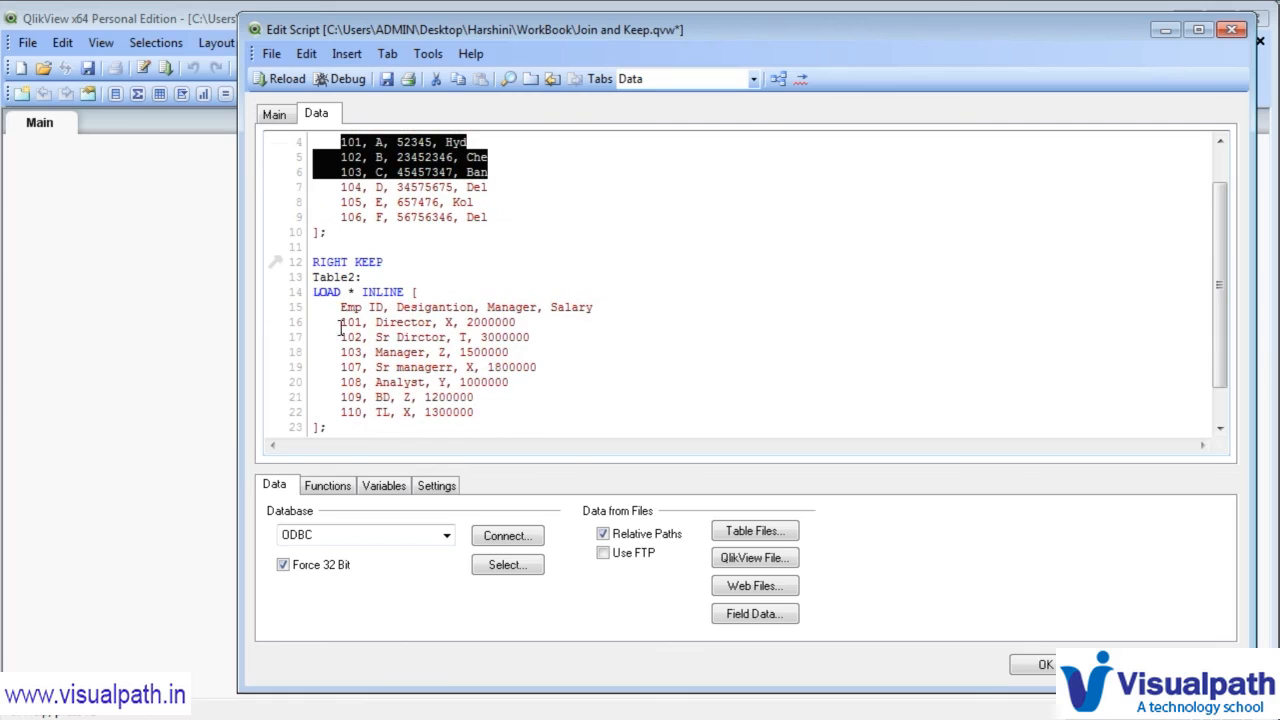
scroll(560, 311, up, 1)
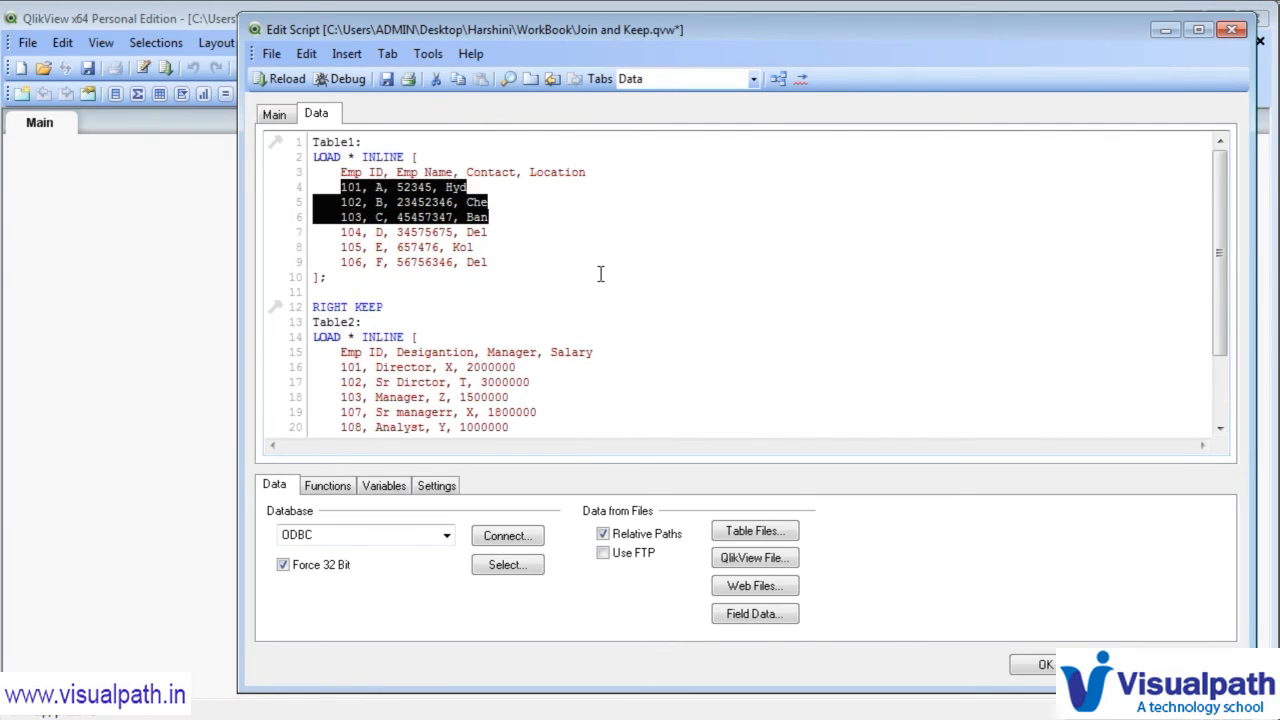
double_click(368, 307)
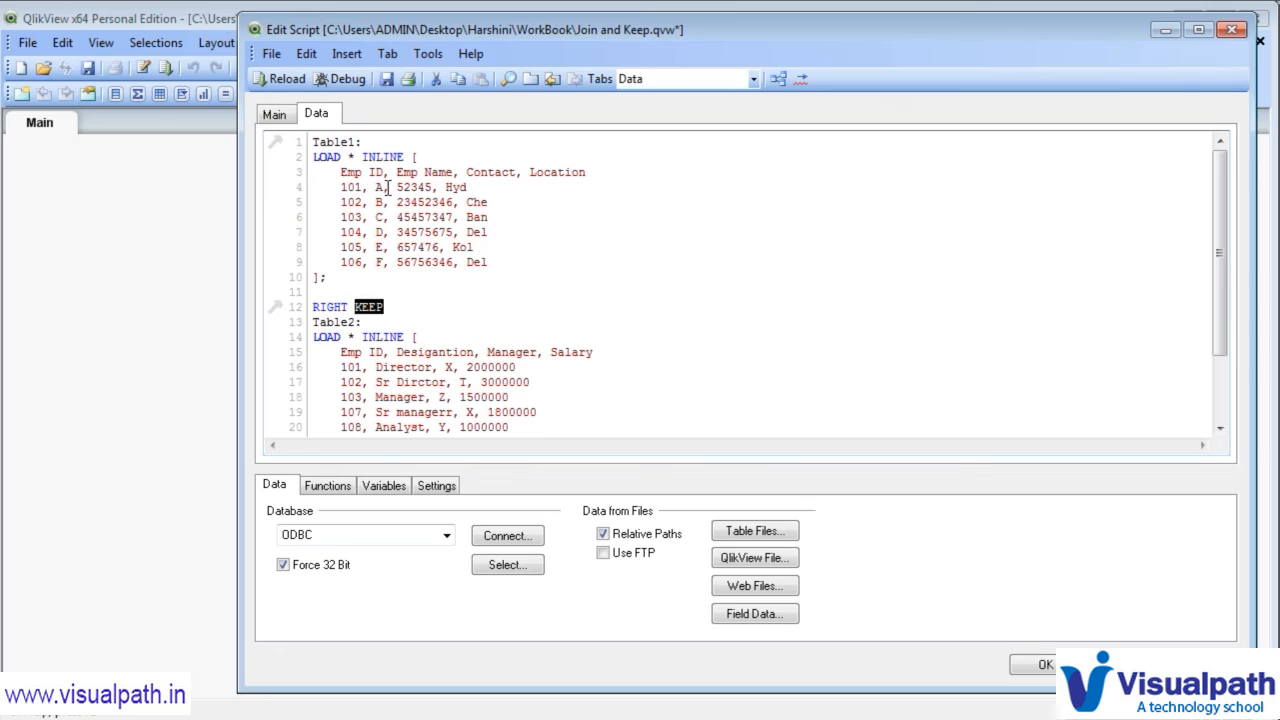
click(391, 300)
double_click(367, 304)
click(282, 79)
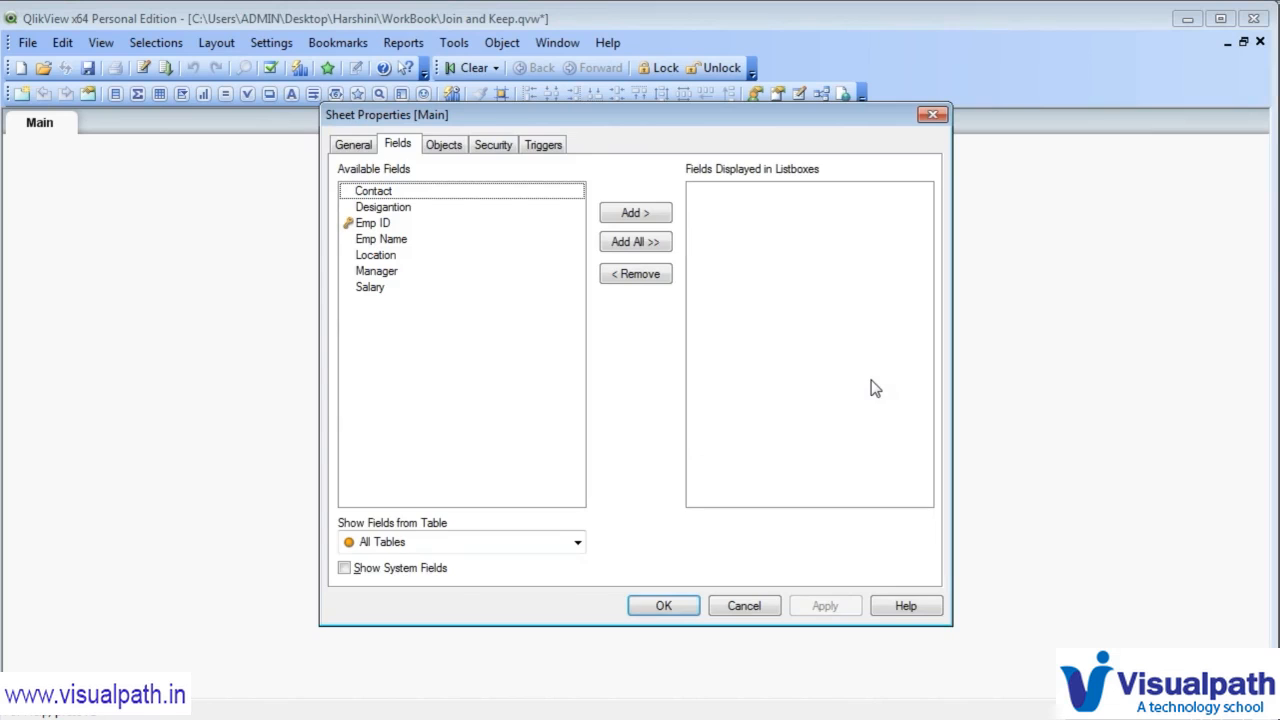
click(665, 604)
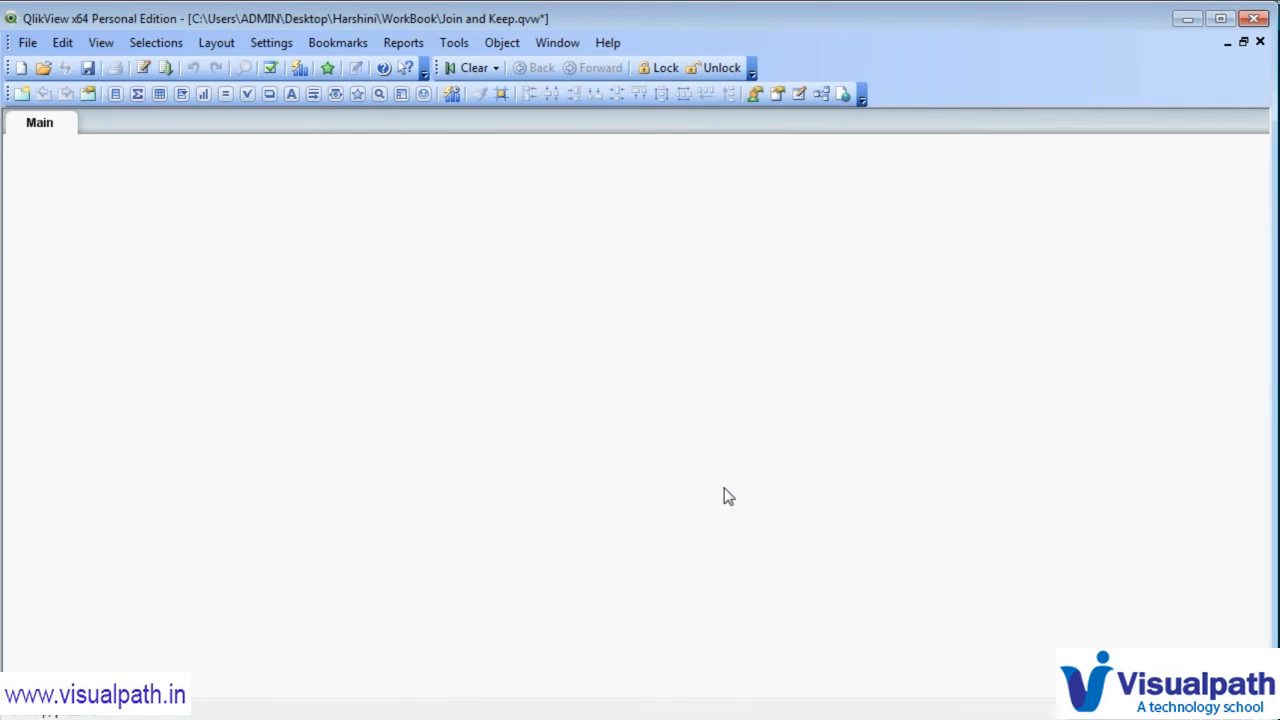
- Preview the Table1 and Table2 records produced by the right keep in the table viewer, and close the viewer
key(ctrl+t)
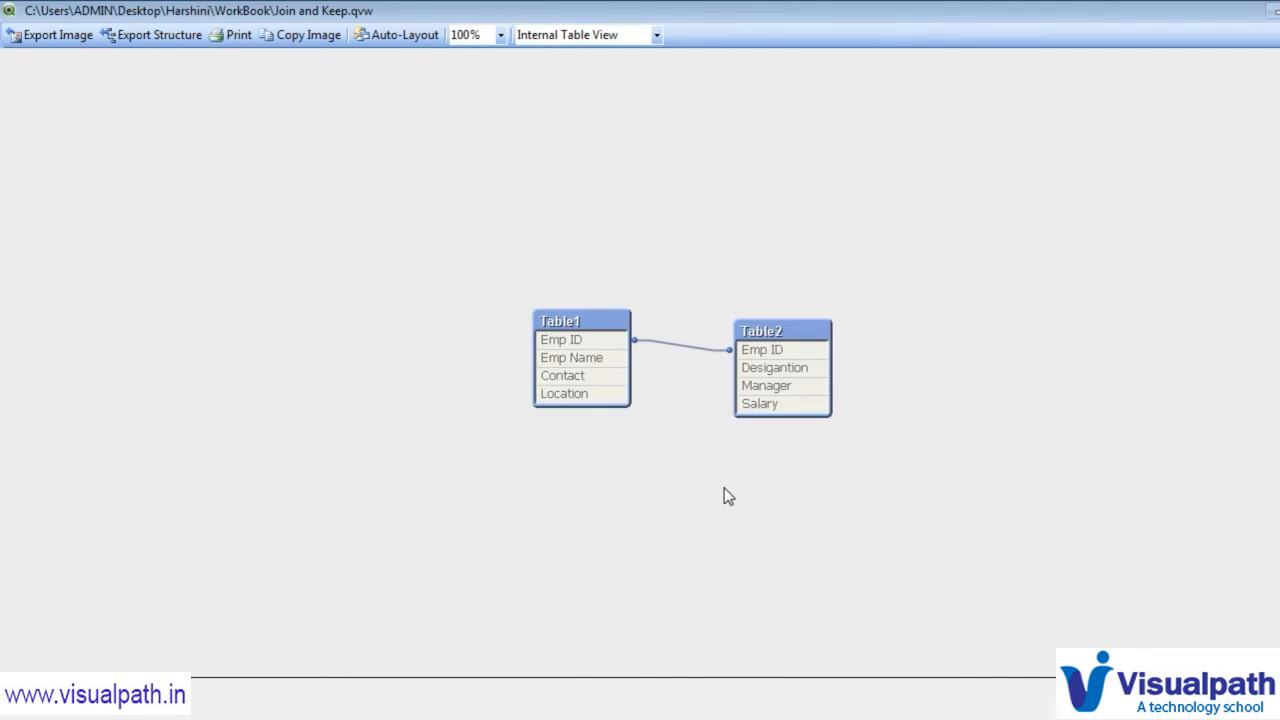
right_click(597, 325)
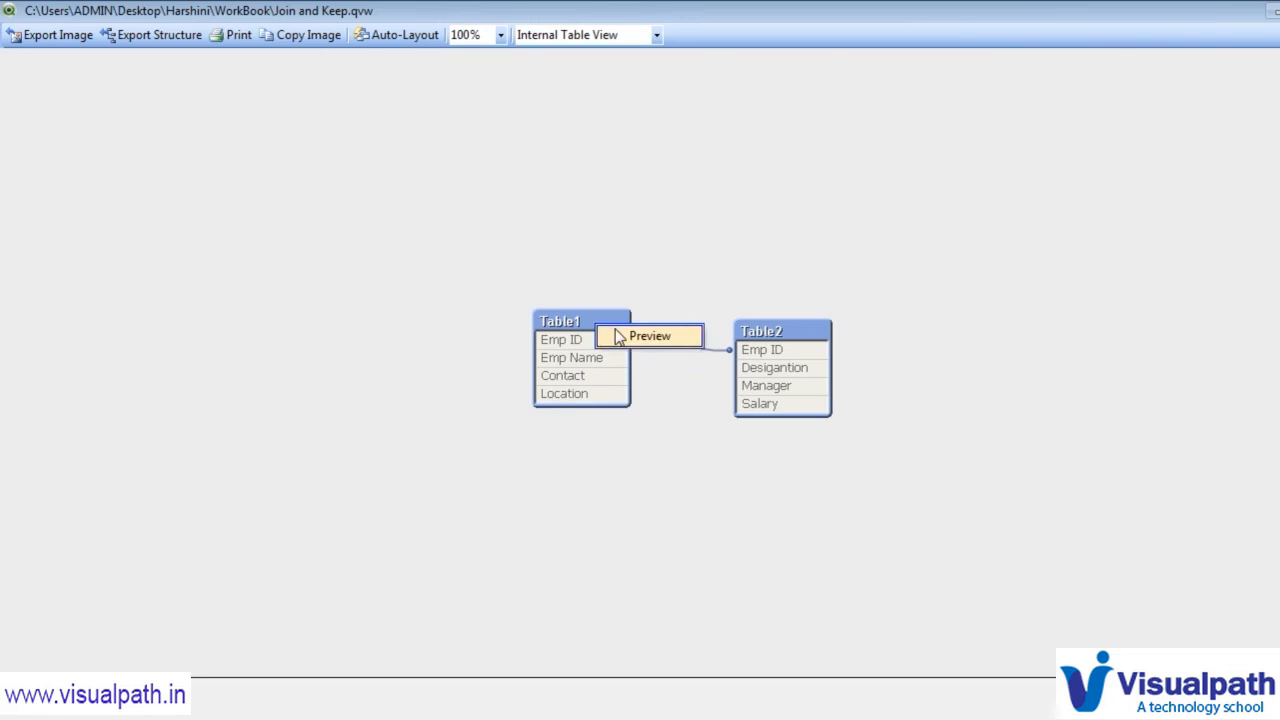
click(618, 336)
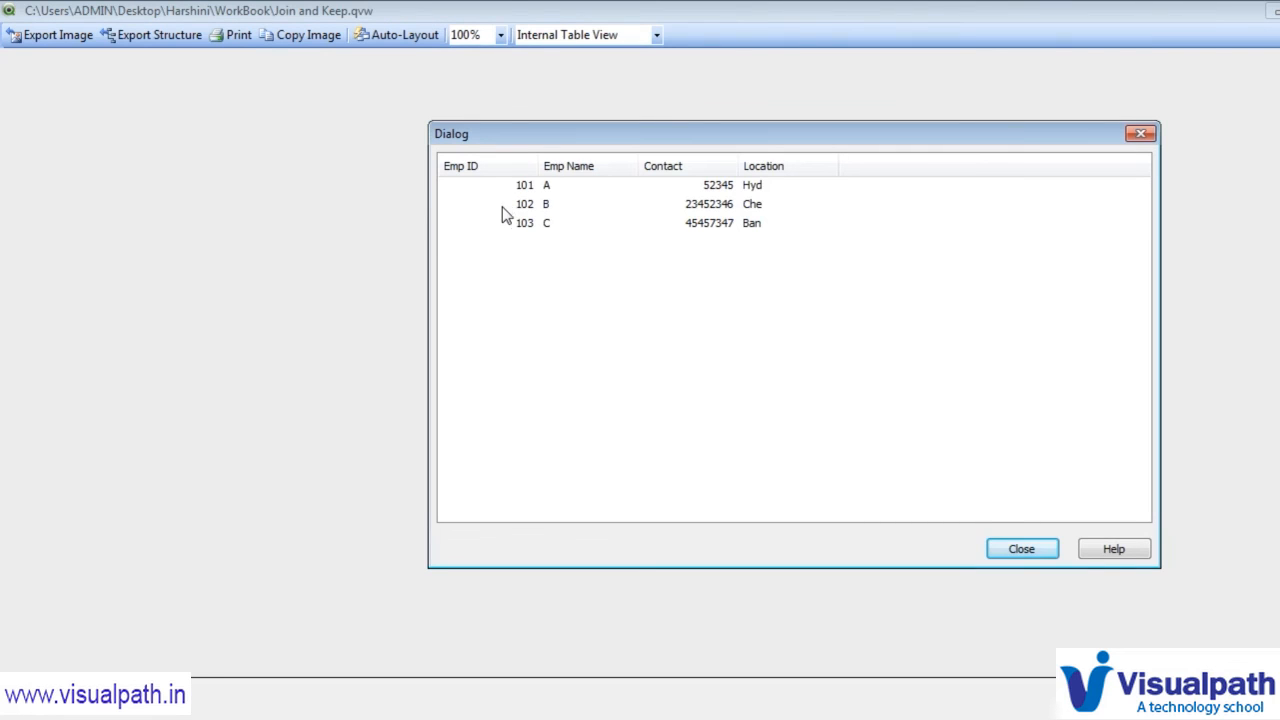
click(1020, 549)
right_click(767, 362)
click(818, 370)
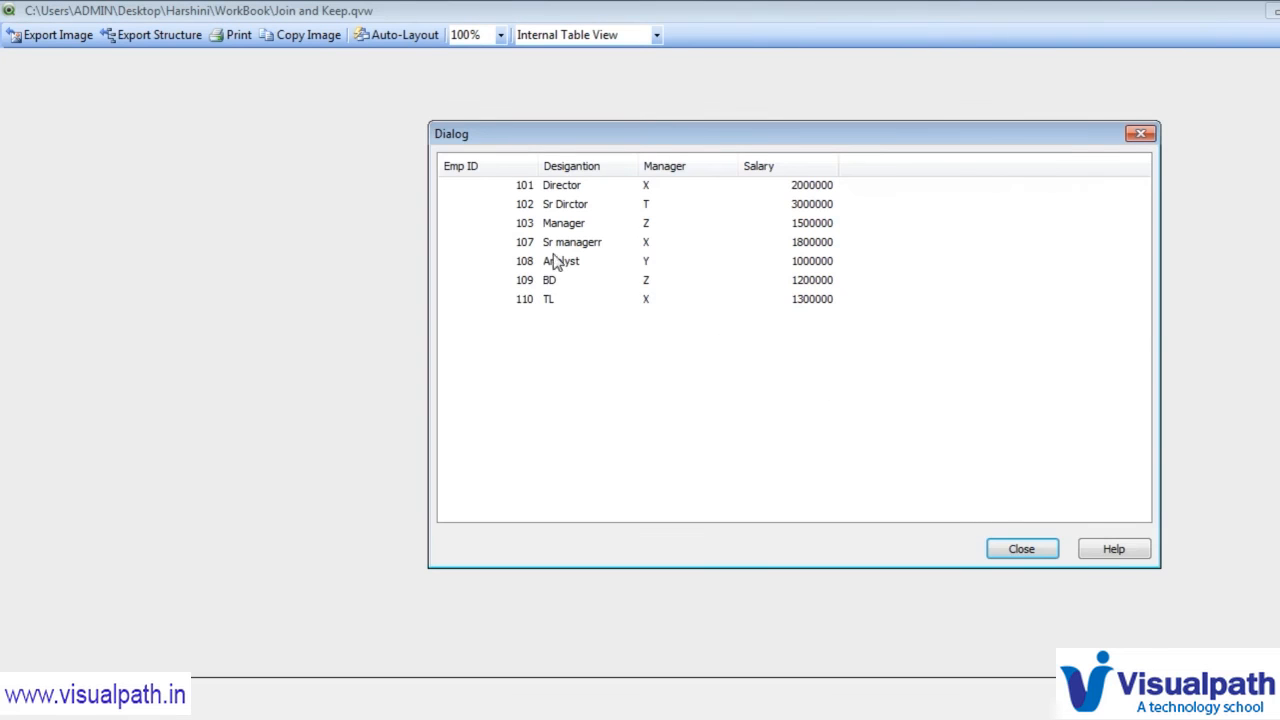
click(1025, 550)
click(1150, 702)
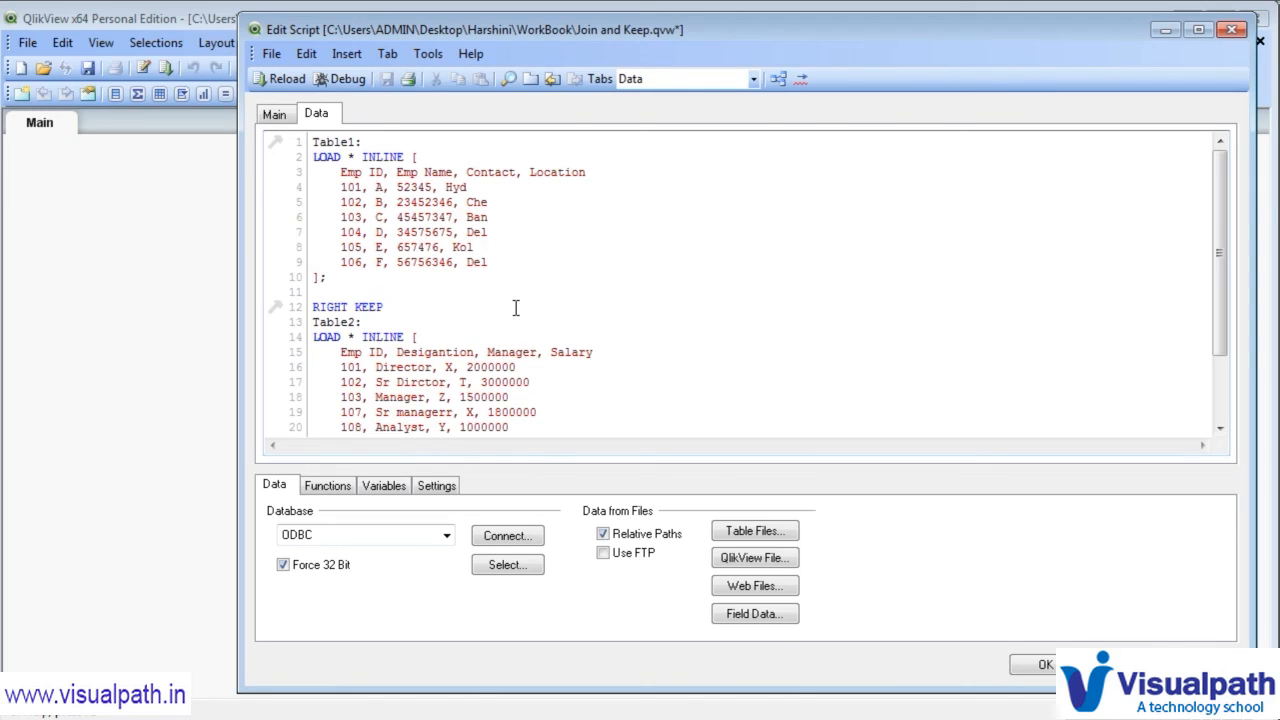
- Highlight the KEEP keyword in the script, and delete the RIGHT KEEP line above Table2
double_click(364, 306)
click(395, 305)
double_click(369, 307)
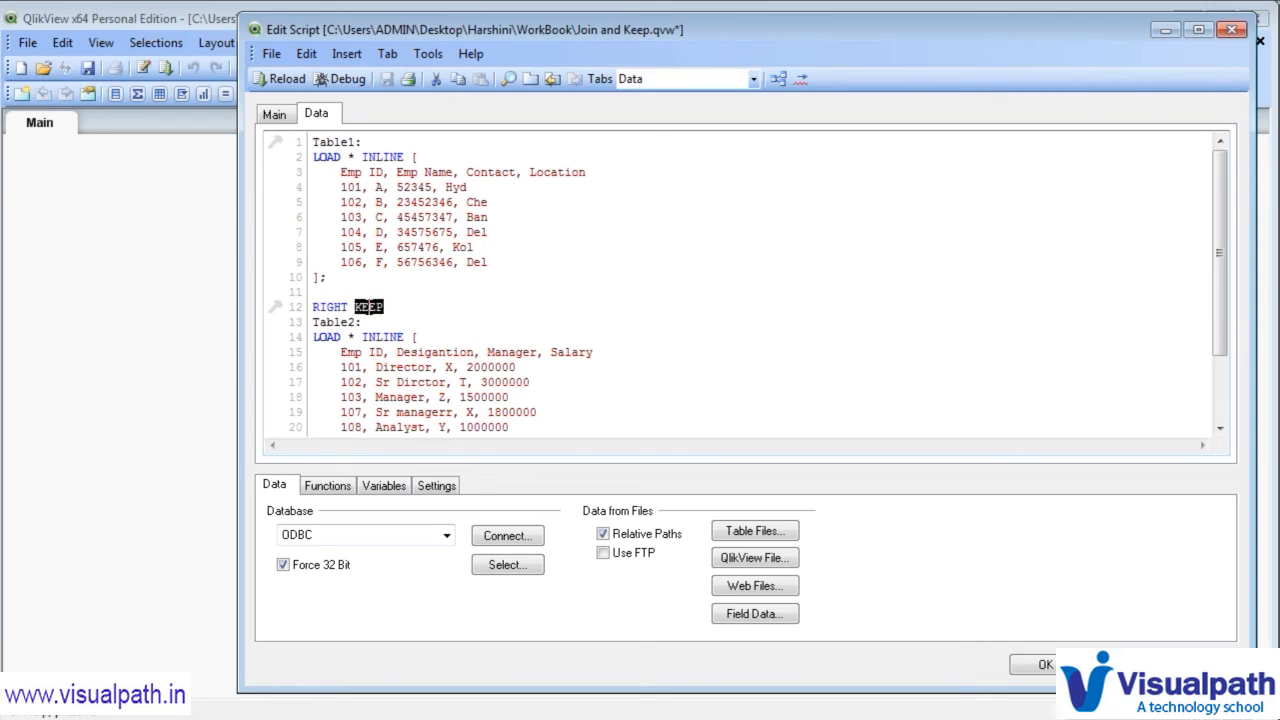
click(403, 307)
drag(414, 307, 306, 299)
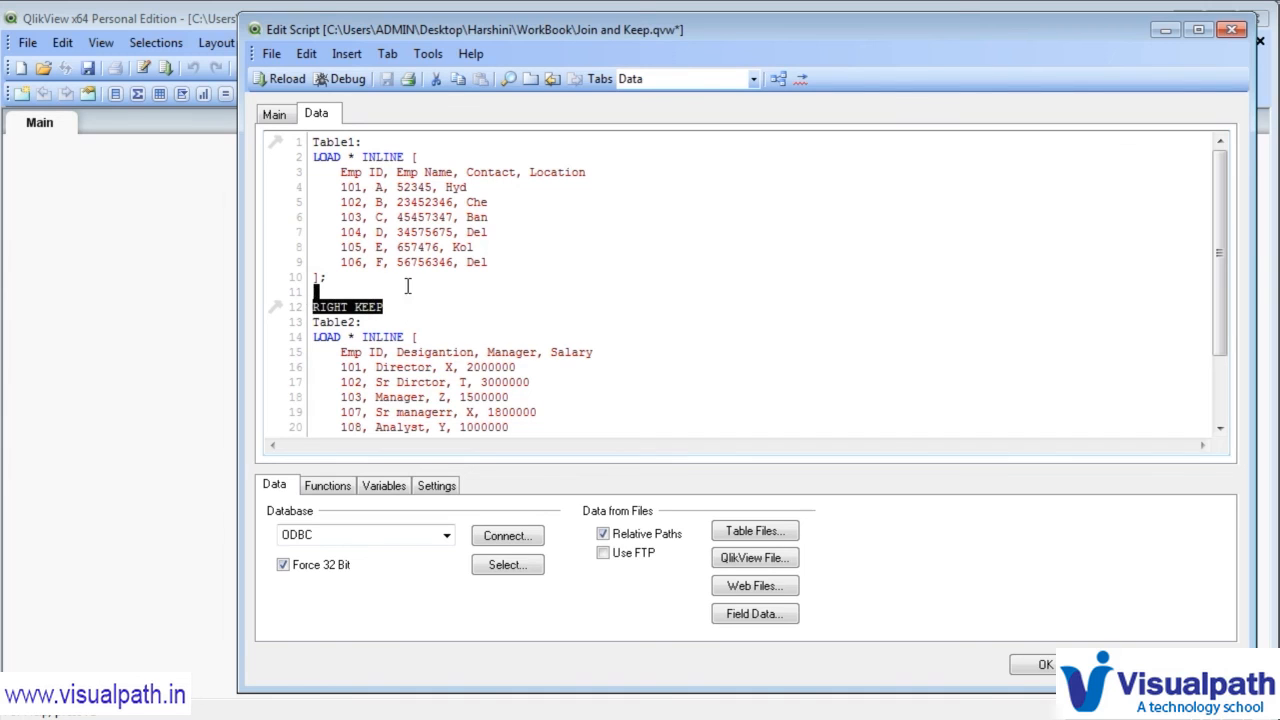
key(Delete)
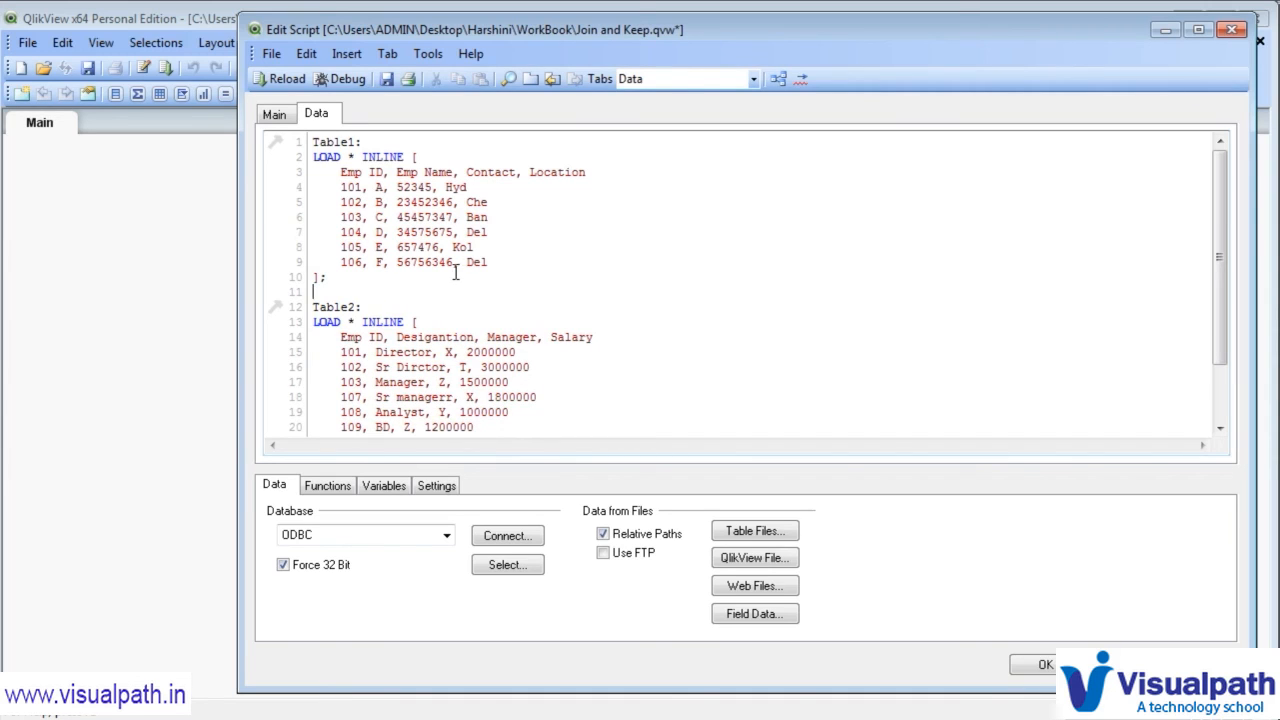
- Highlight the Table1 load, insert two blank lines between the Table1 and Table2 loads, and save the document
drag(328, 278, 313, 157)
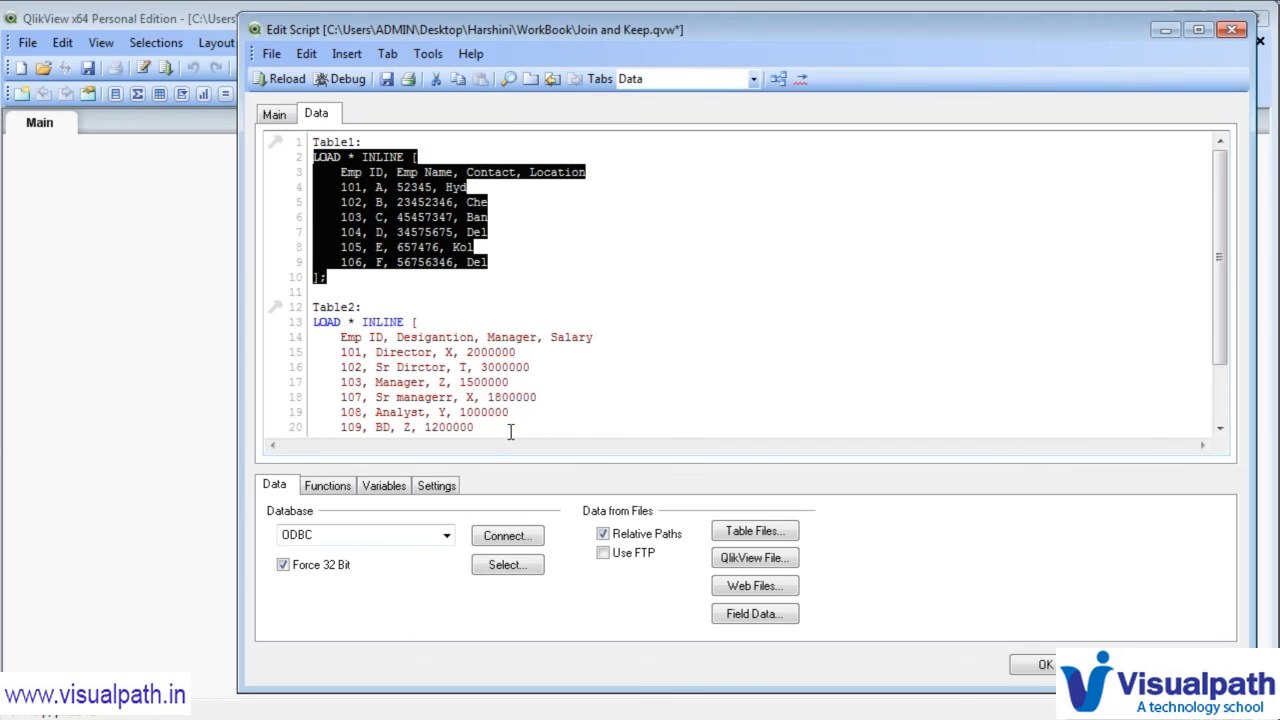
scroll(510, 432, down, 1)
scroll(438, 400, up, 1)
click(422, 290)
key(Return)
key(Return)
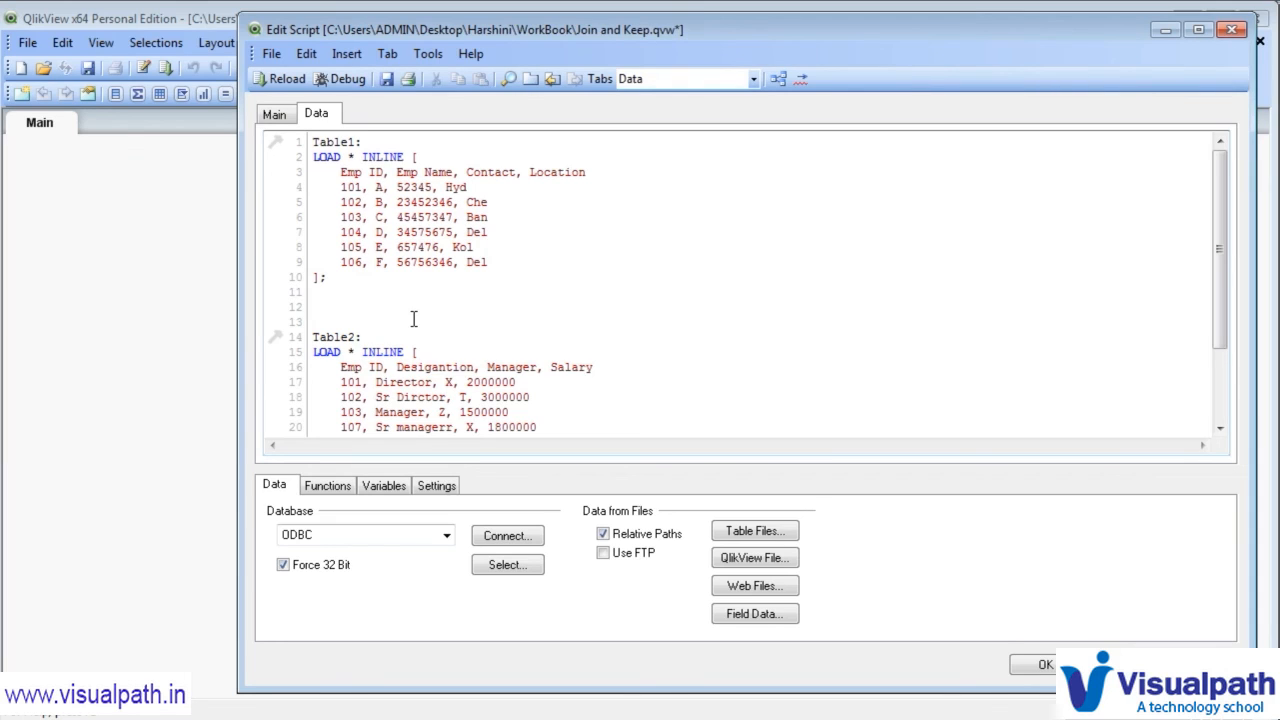
scroll(395, 295, down, 1)
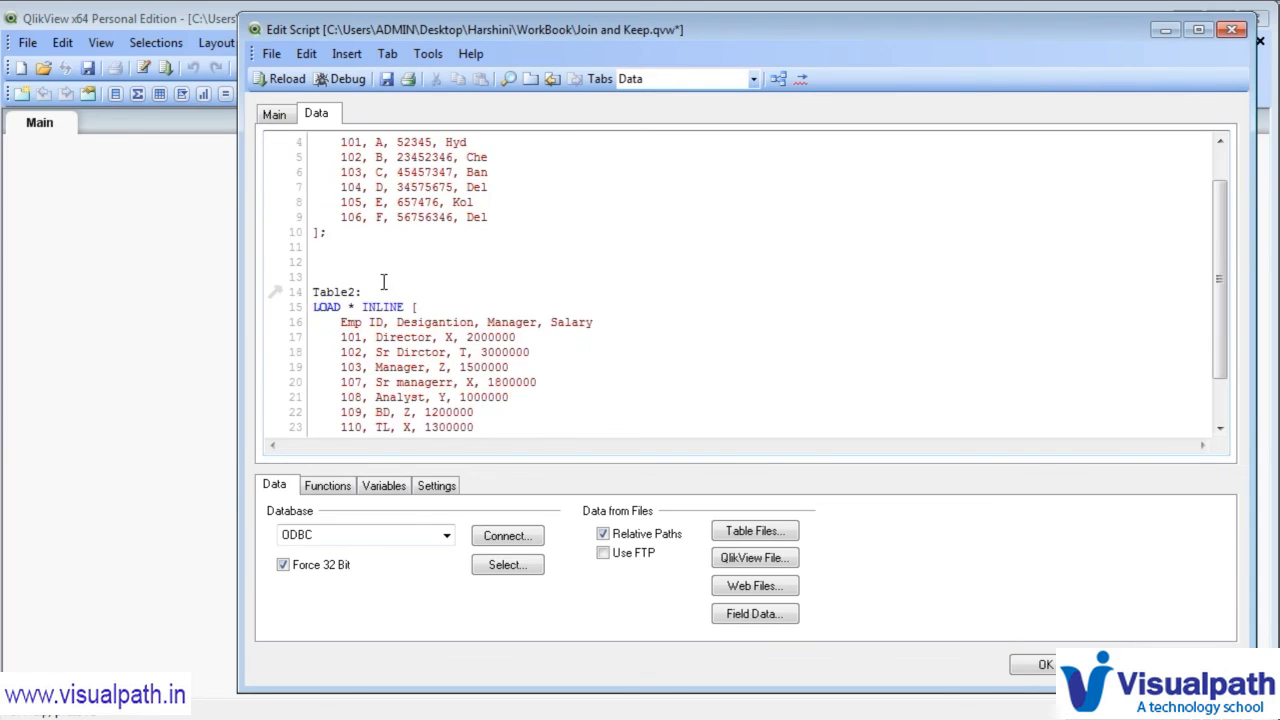
scroll(357, 262, up, 1)
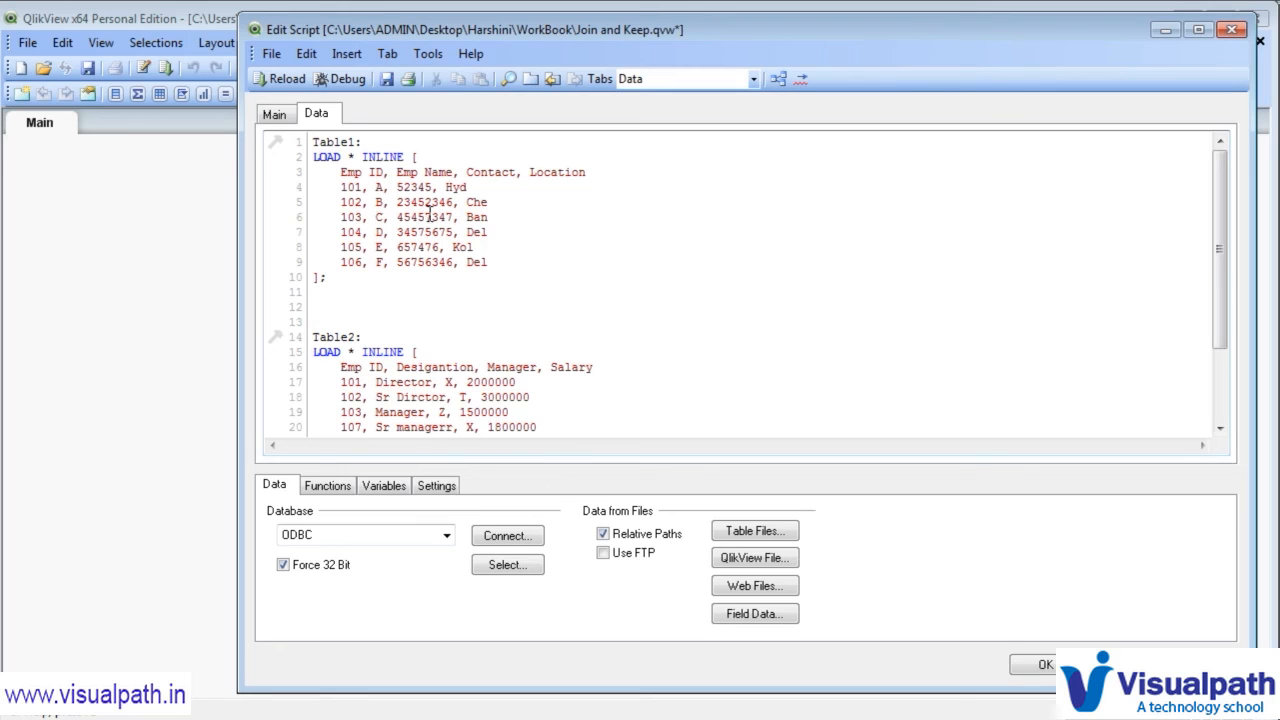
click(387, 79)
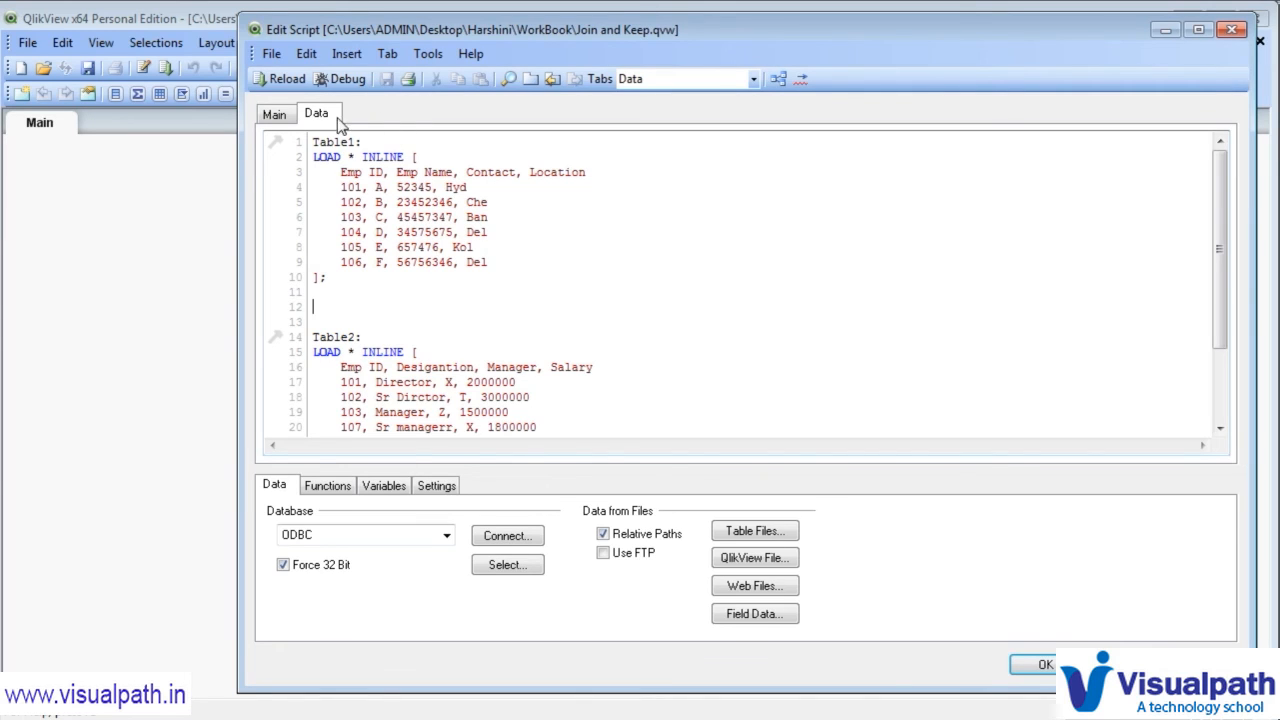
- Reload the script without any join or keep prefix, dismiss the sheet properties, and open the table viewer
click(284, 80)
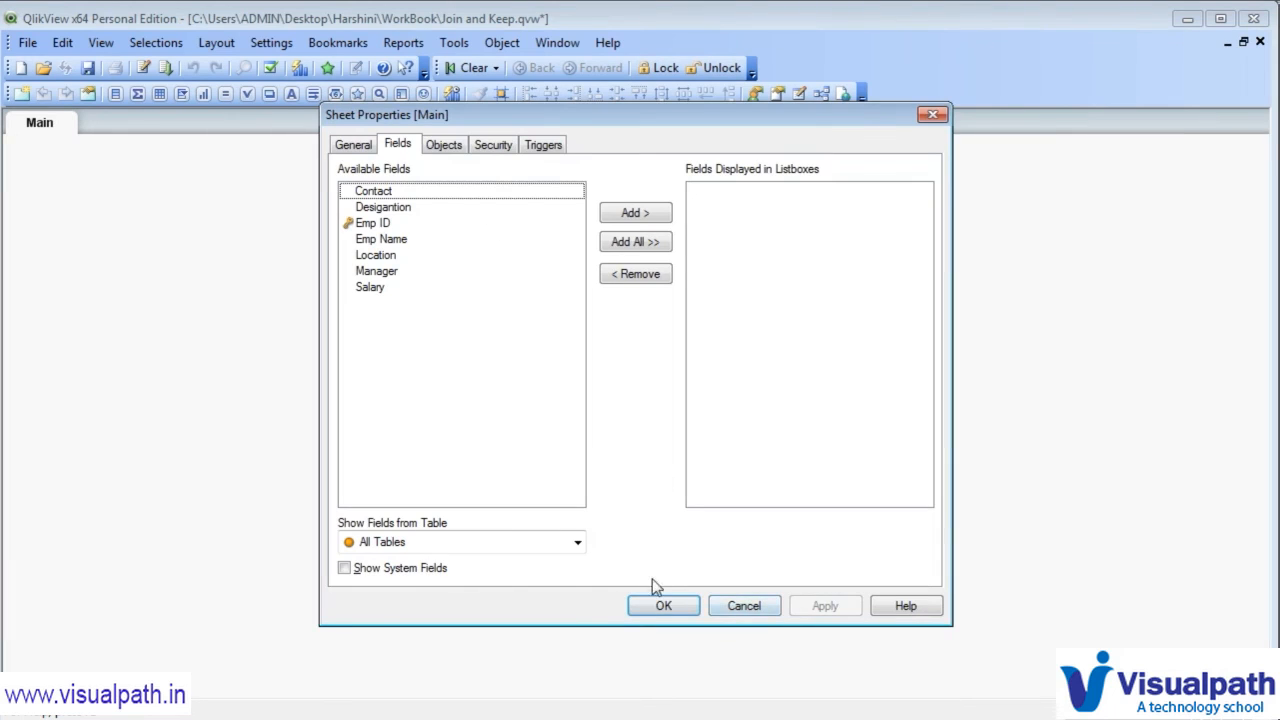
click(661, 606)
click(821, 93)
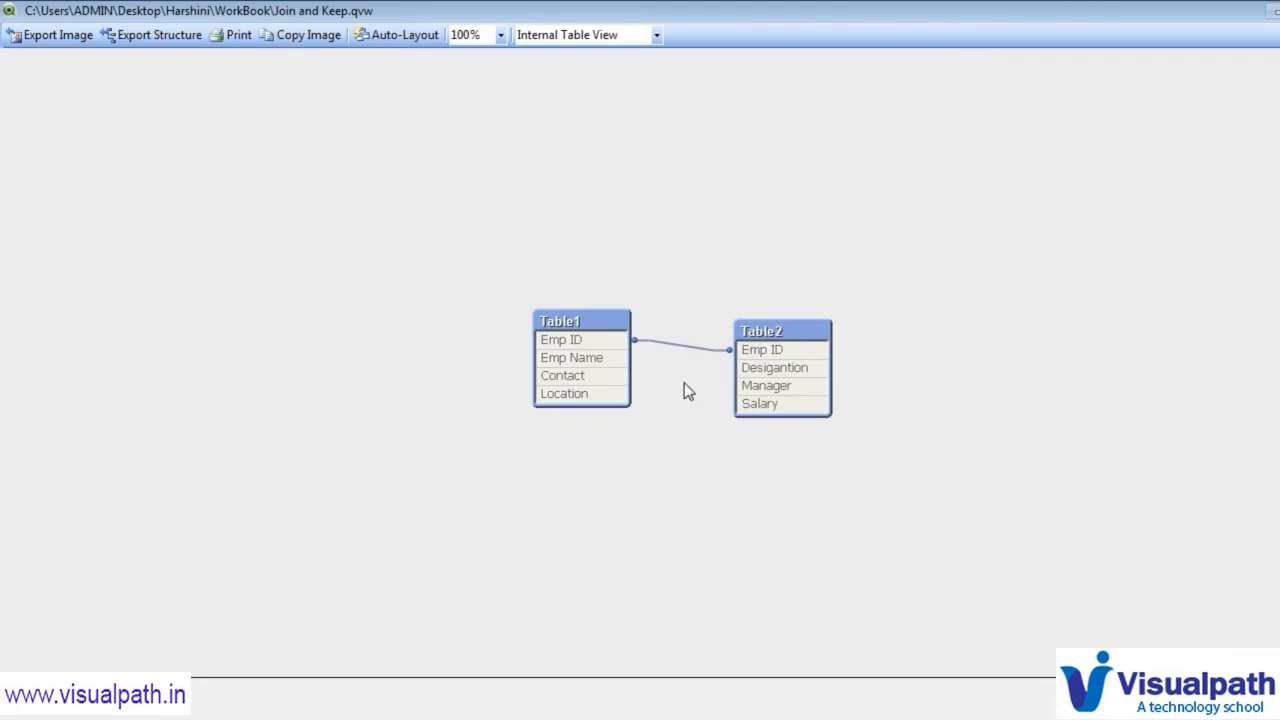
- Preview the Table1 and Table2 records loaded without a join or keep, closing each preview
right_click(576, 340)
click(605, 348)
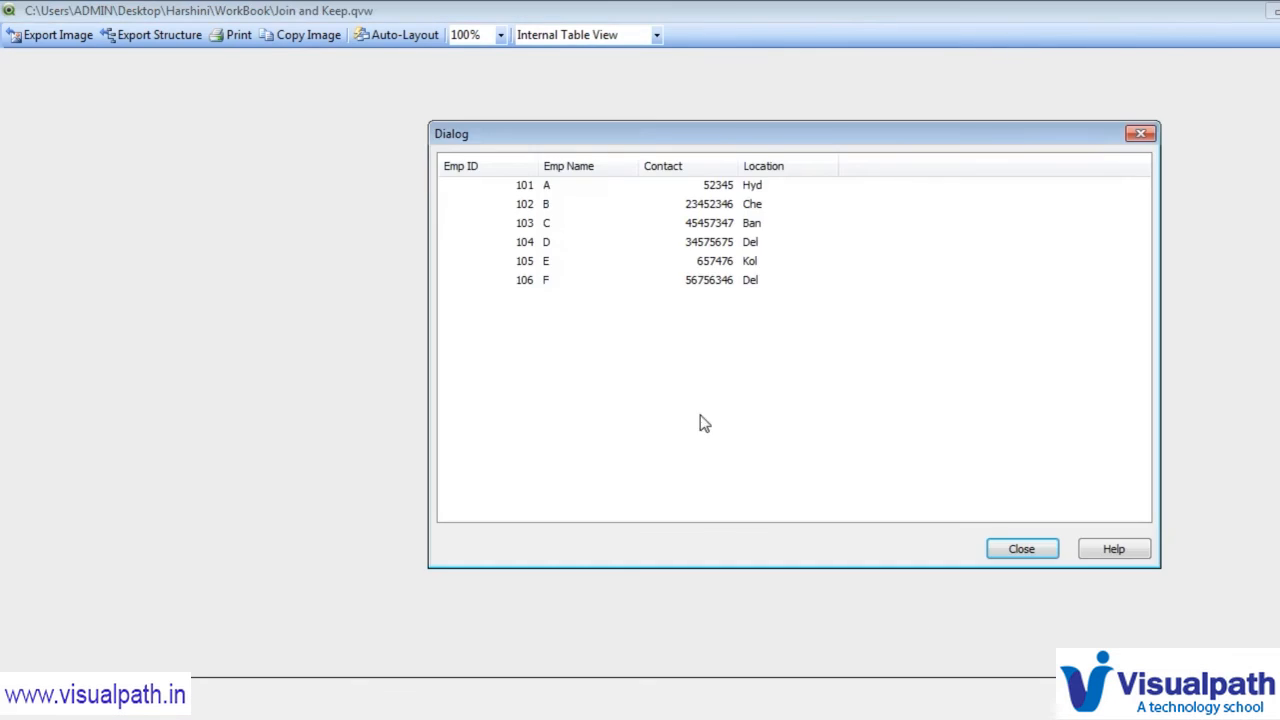
click(1020, 549)
right_click(762, 364)
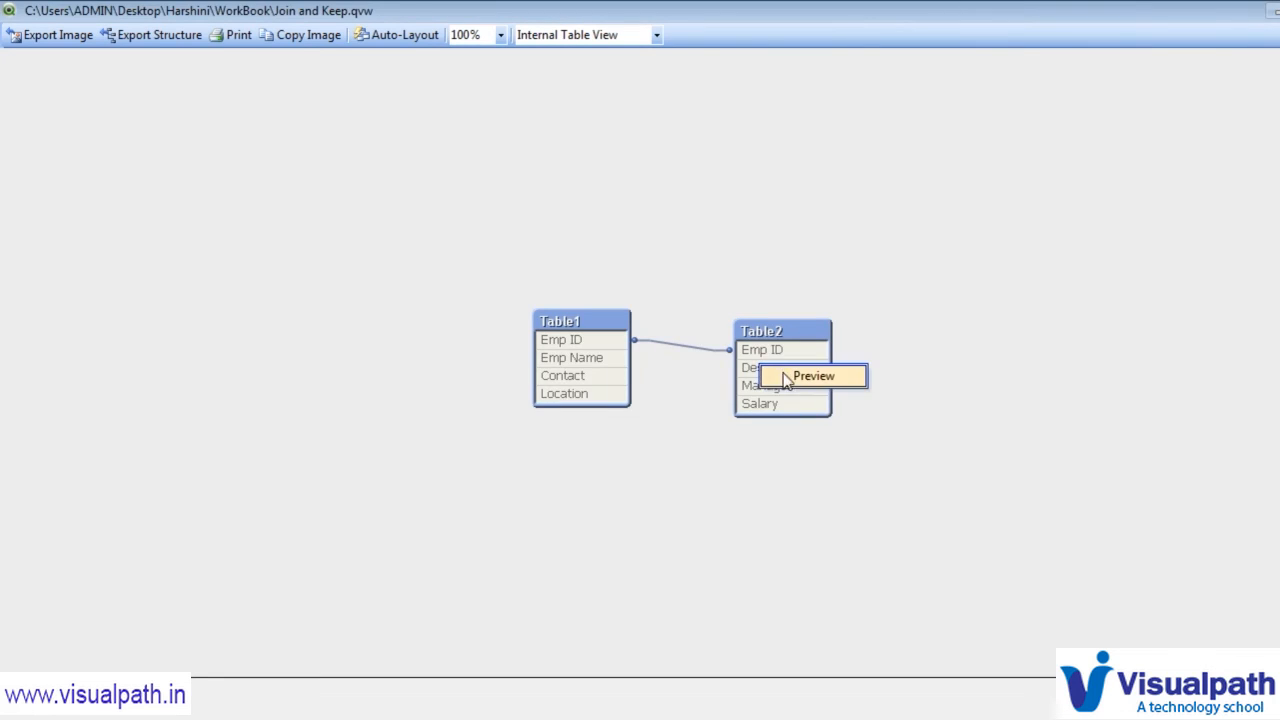
click(786, 372)
click(1021, 548)
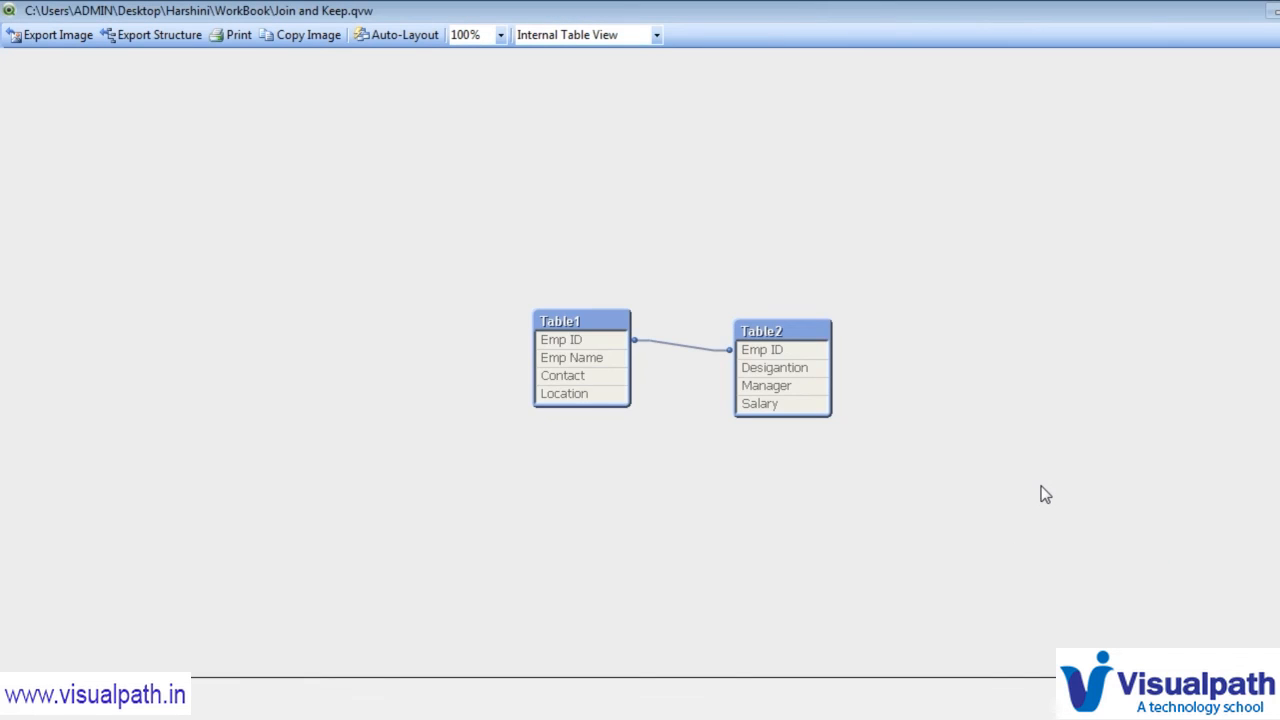